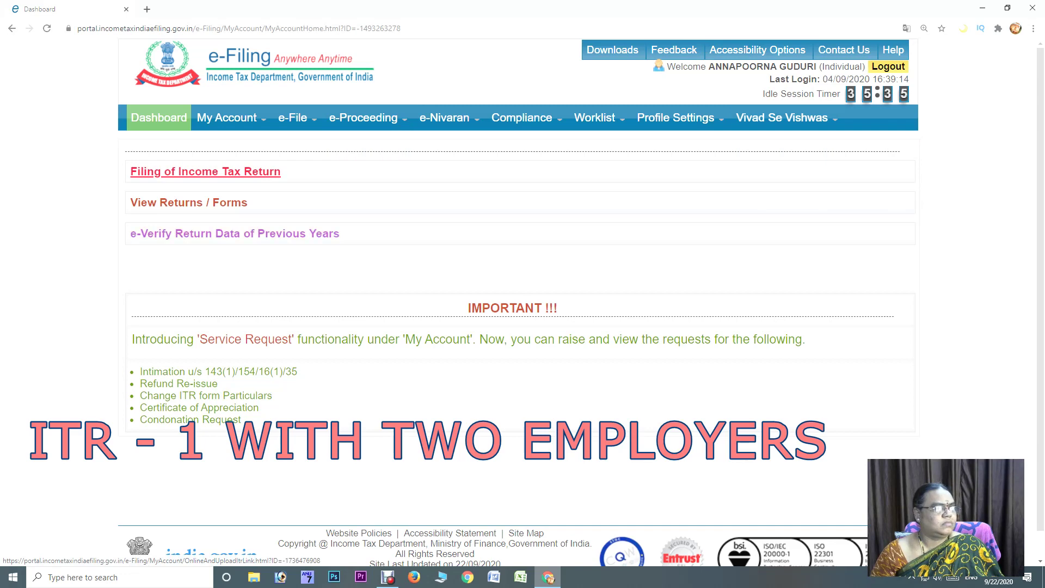
Open the Income Tax Return filing form from the Dashboard, going back once and reopening it
mouse_move(227, 118)
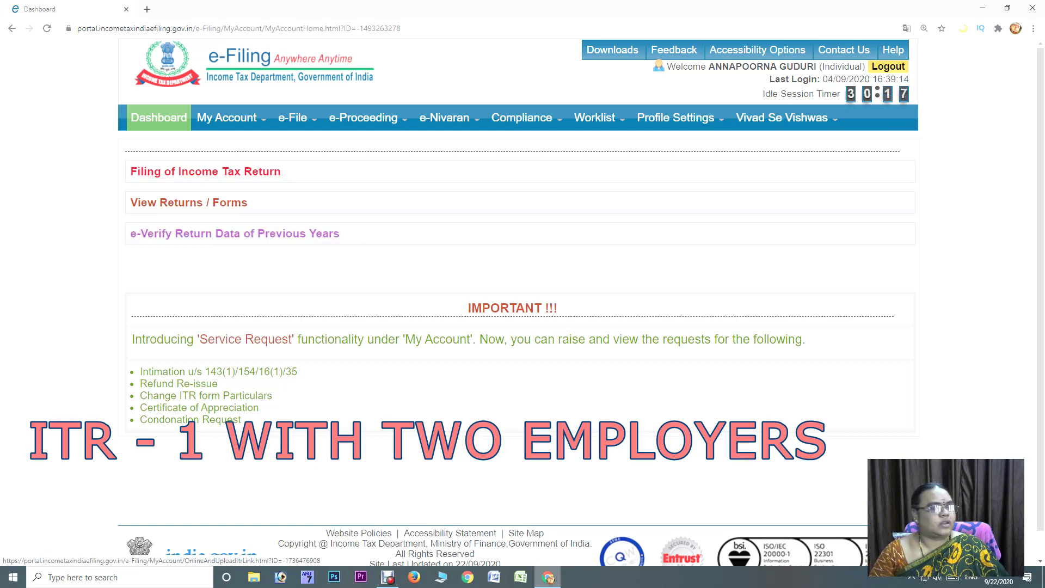
mouse_move(364, 117)
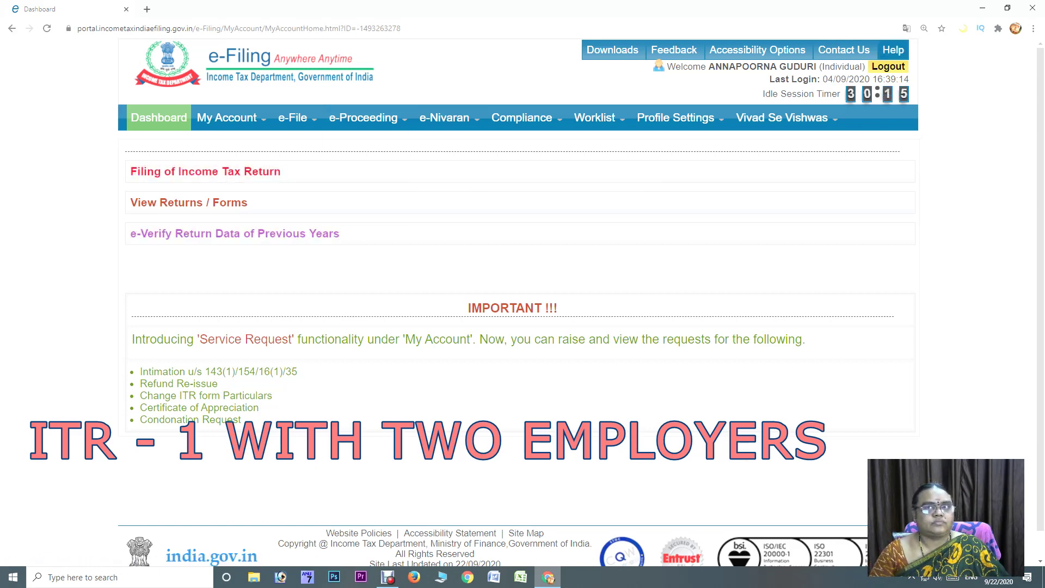
mouse_move(234, 118)
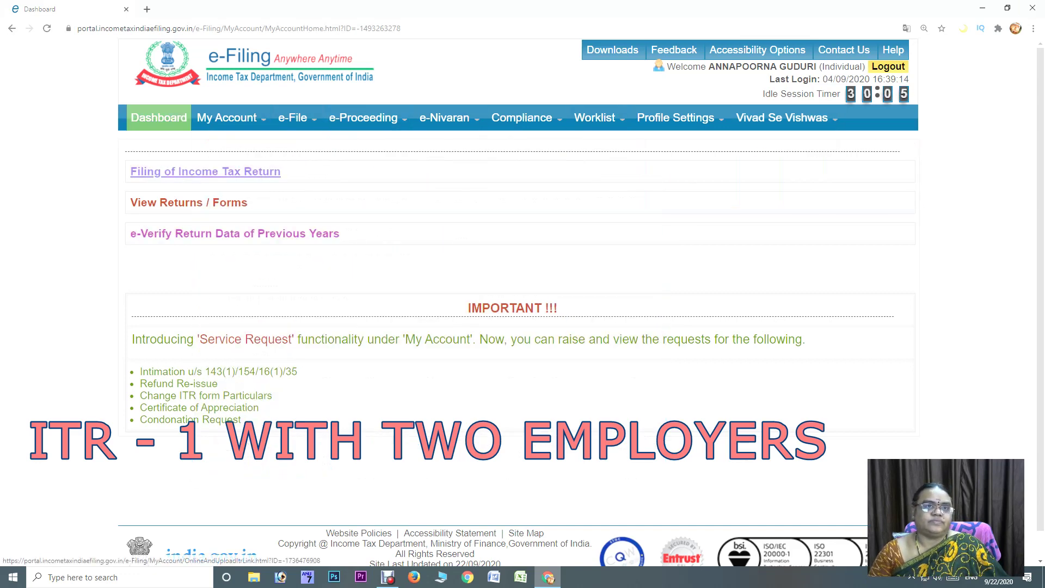
click(205, 171)
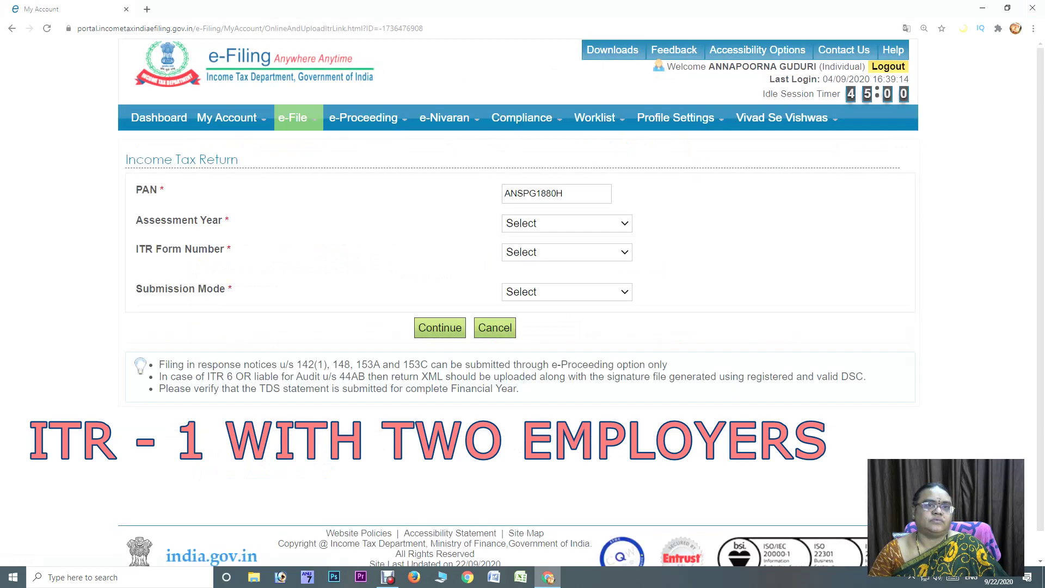
click(158, 118)
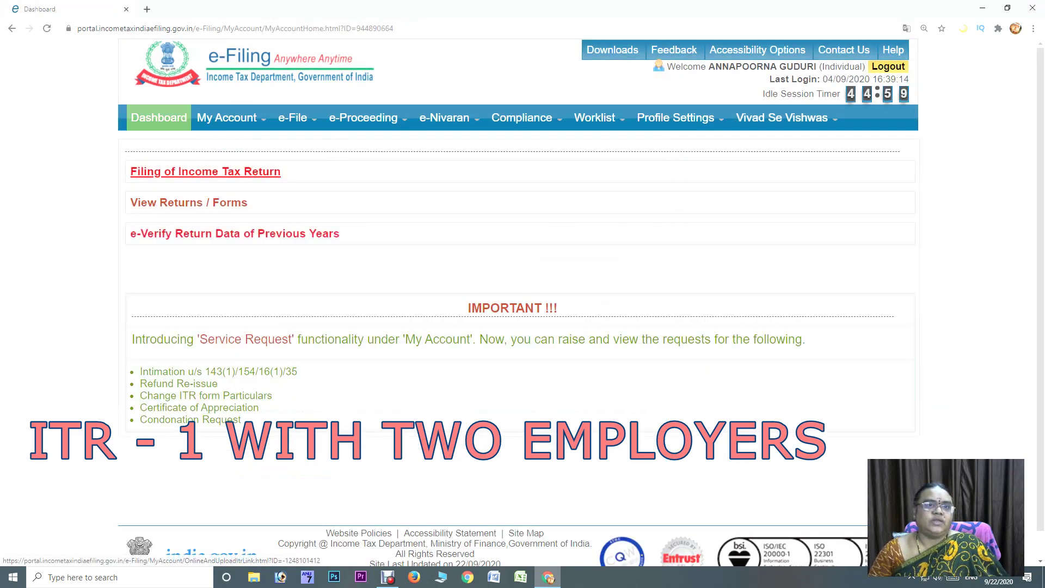
click(205, 171)
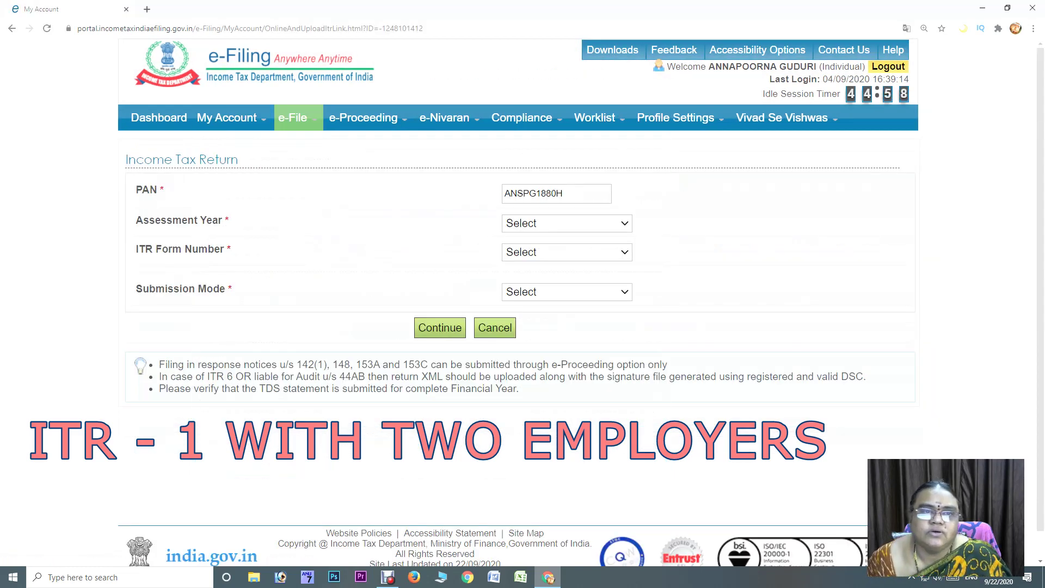
Choose assessment year 2020-21, trying forms ITR-1 and ITR-4 with an Original/Revised filing type
click(566, 223)
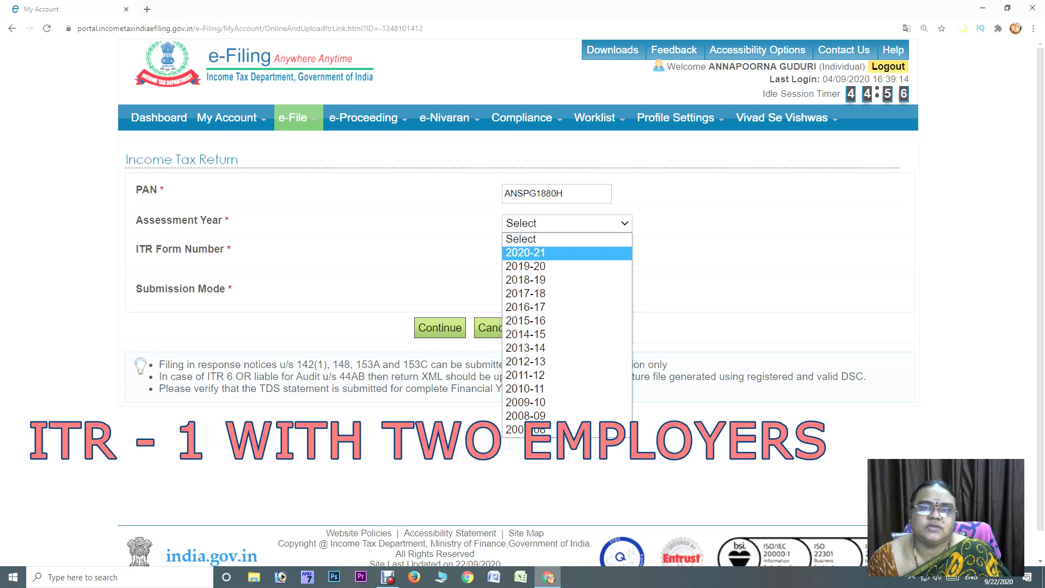
click(560, 252)
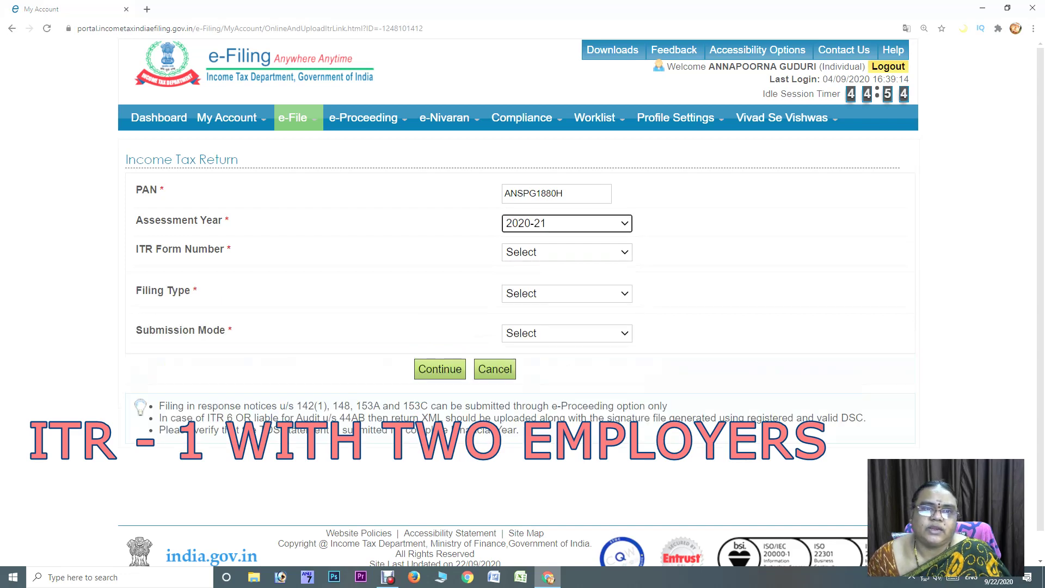
click(566, 252)
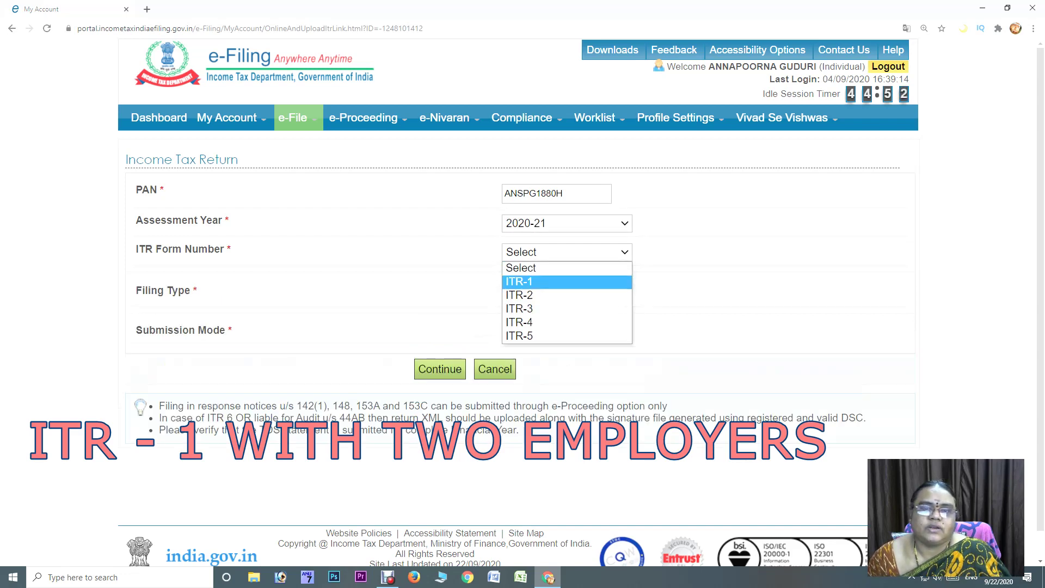
click(567, 281)
click(566, 252)
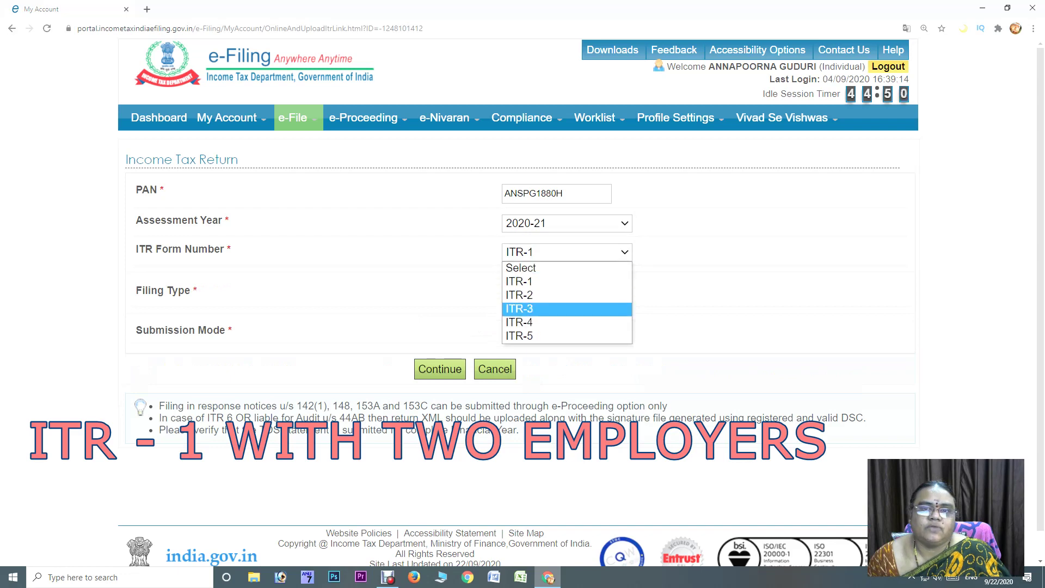
click(566, 322)
click(567, 293)
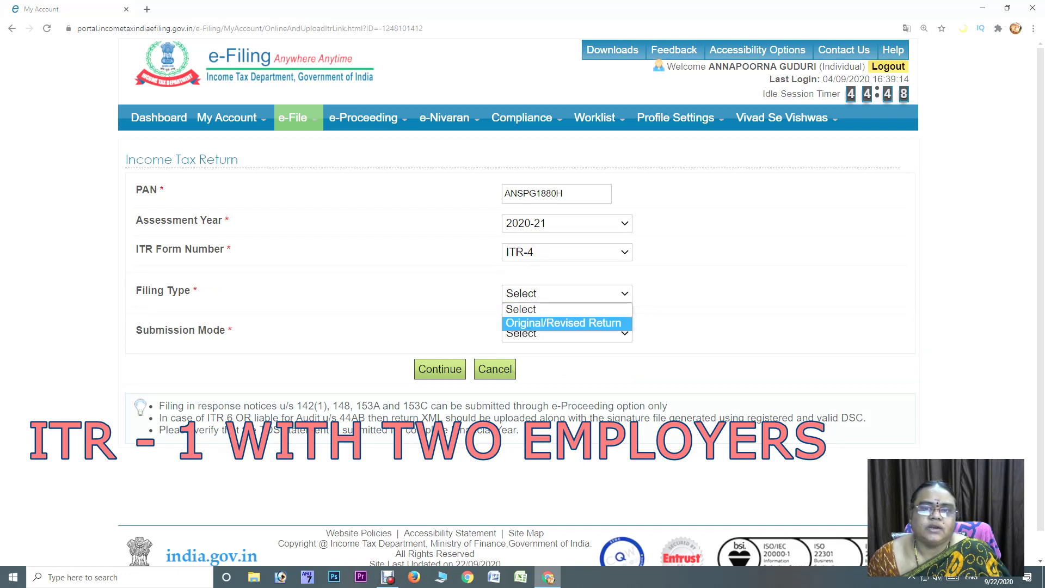
click(563, 323)
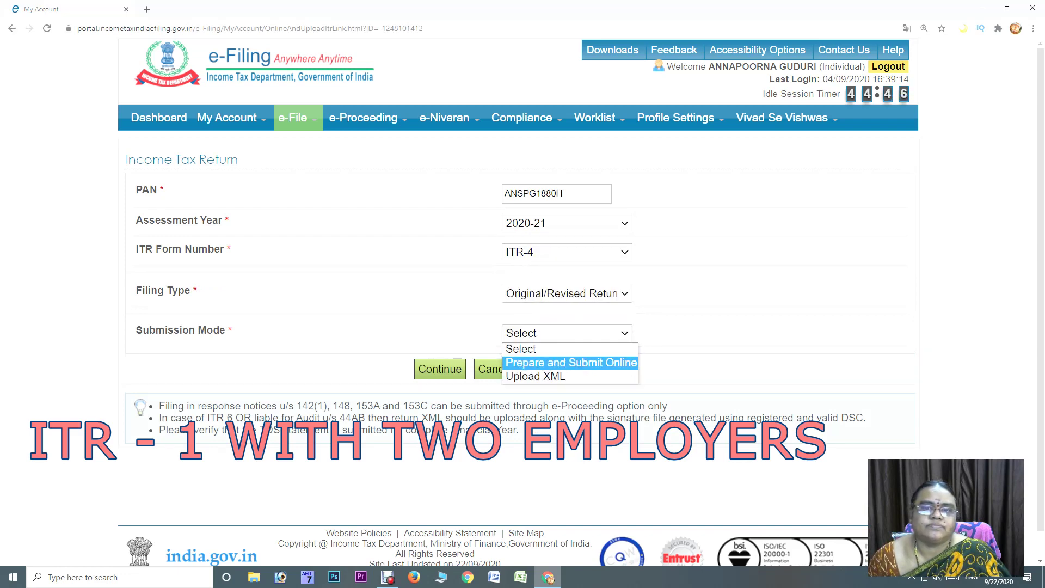
key(Return)
Settle on ITR-1, Original/Revised Return, with Prepare and Submit Online as submission mode
click(567, 252)
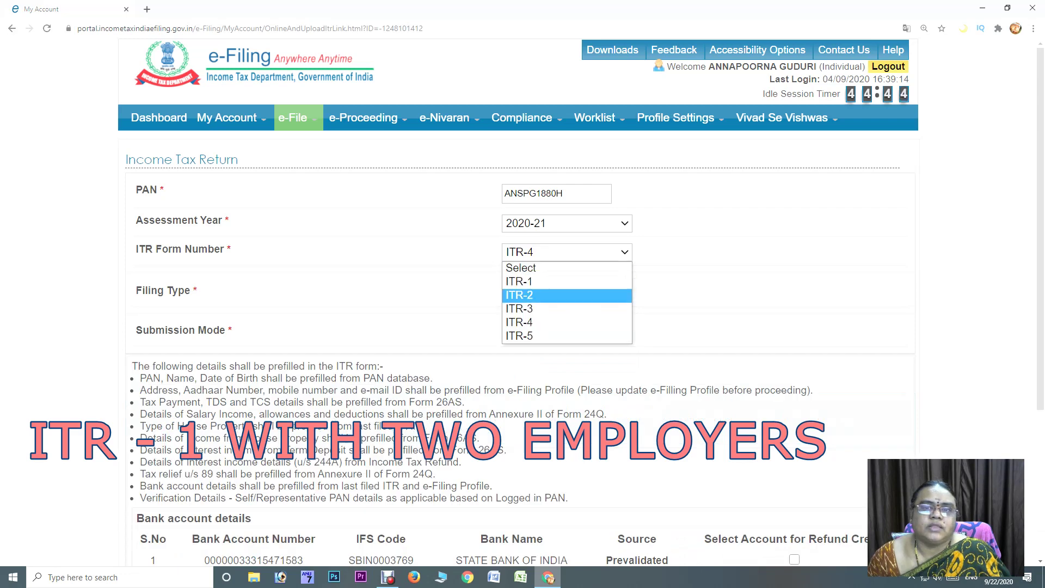
click(544, 296)
click(567, 294)
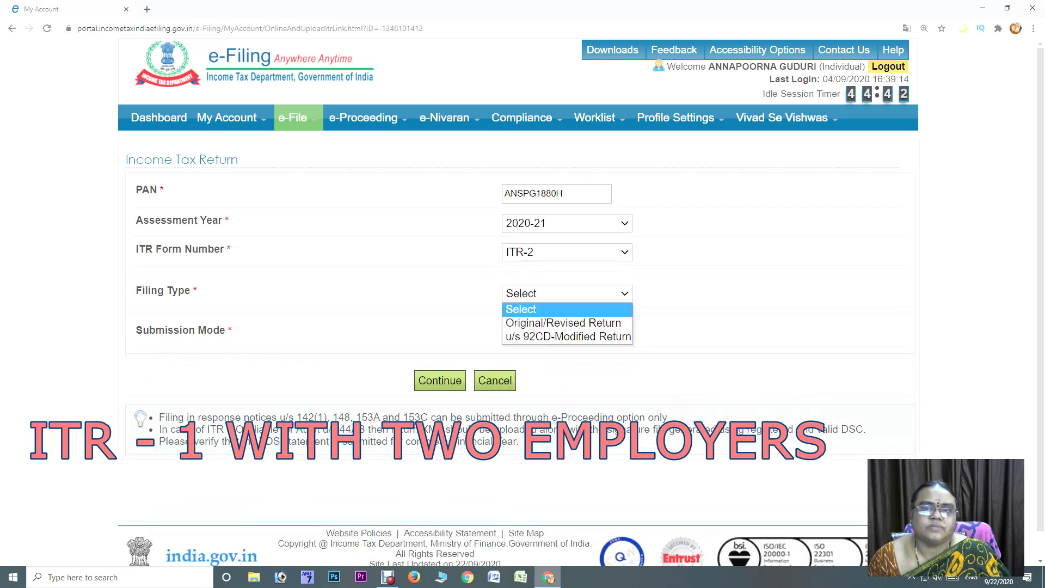
click(564, 323)
click(566, 333)
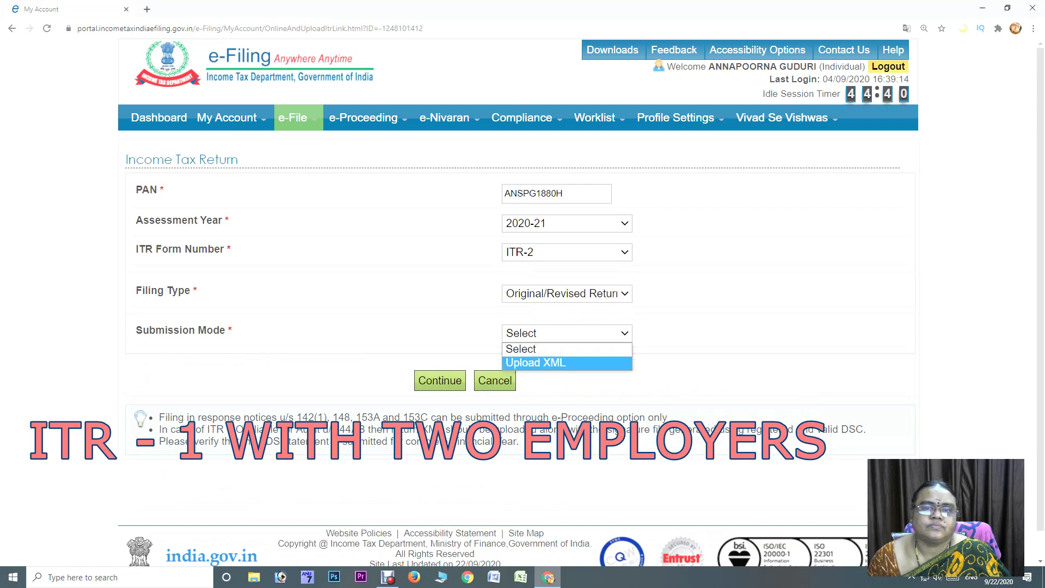
click(567, 252)
click(519, 281)
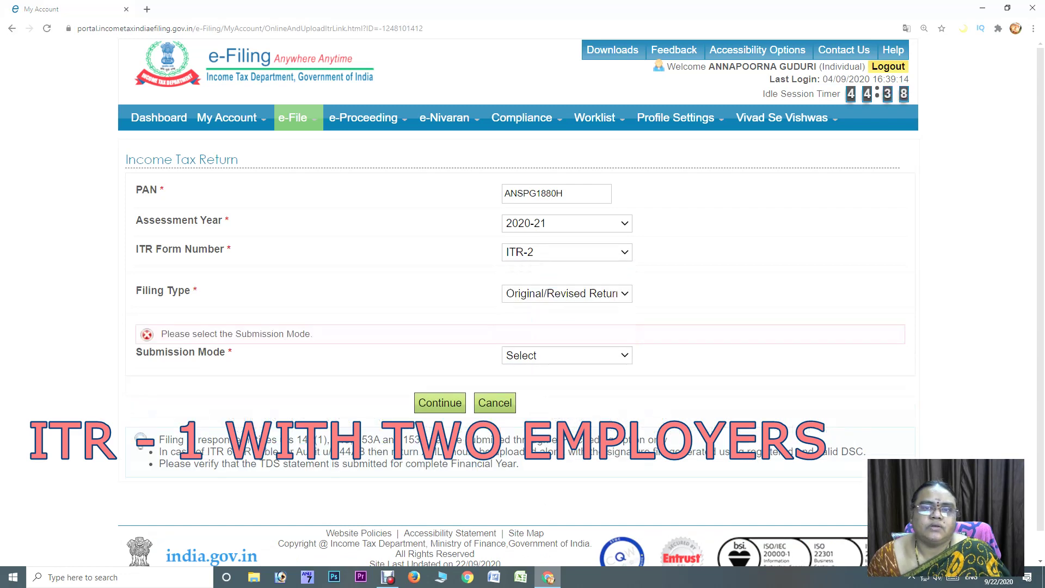
click(566, 293)
key(Return)
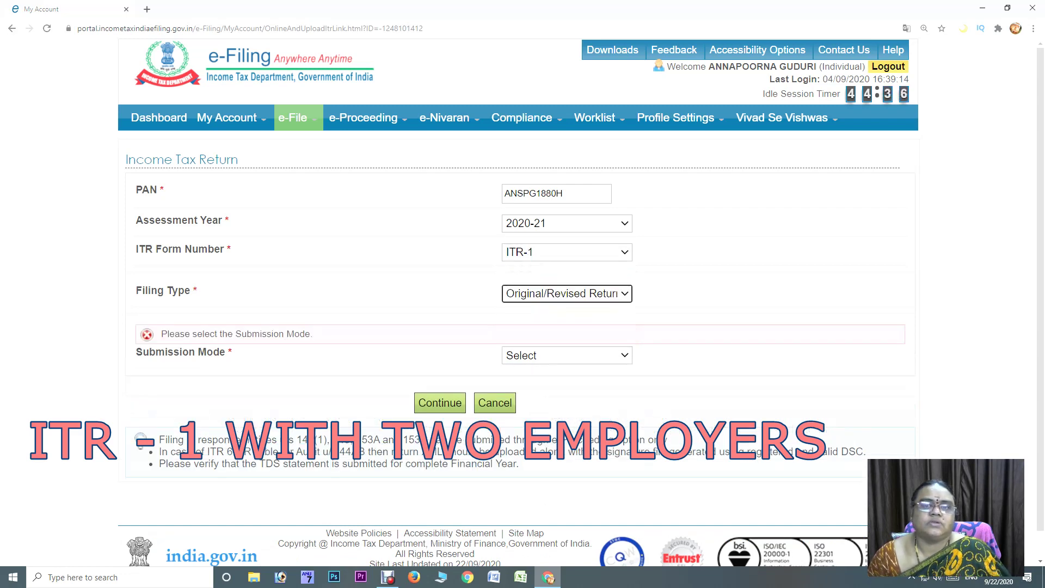
click(566, 355)
key(Return)
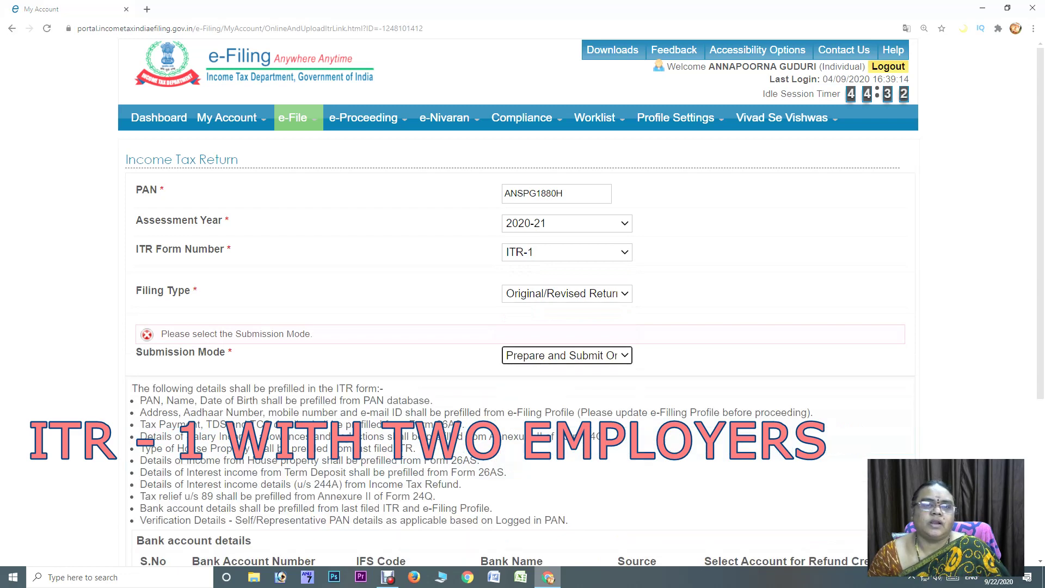
Mark both bank accounts for refund credit, continue, and accept the prefill consent
scroll(522, 303, down, 3)
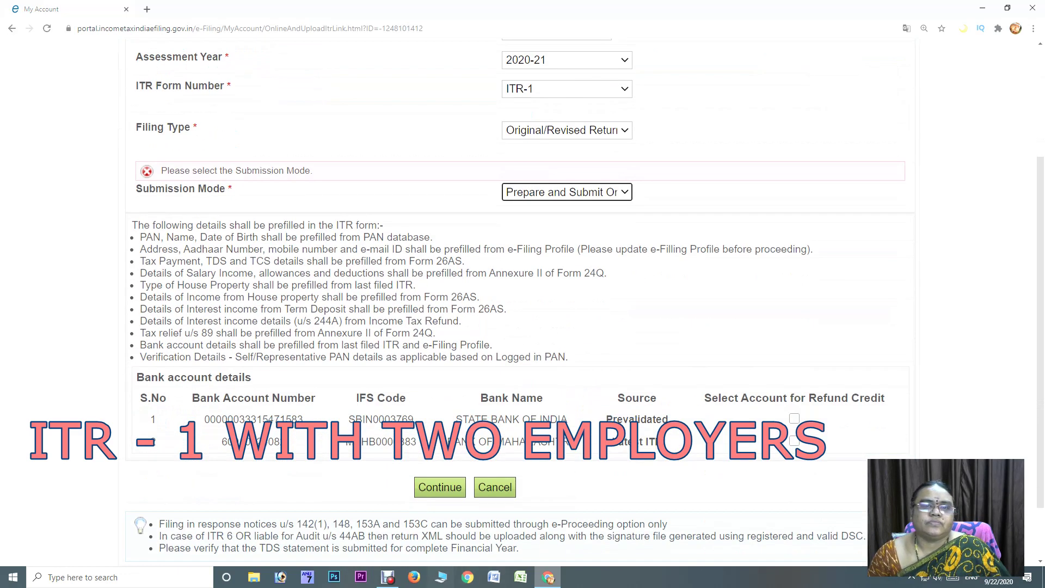
click(794, 418)
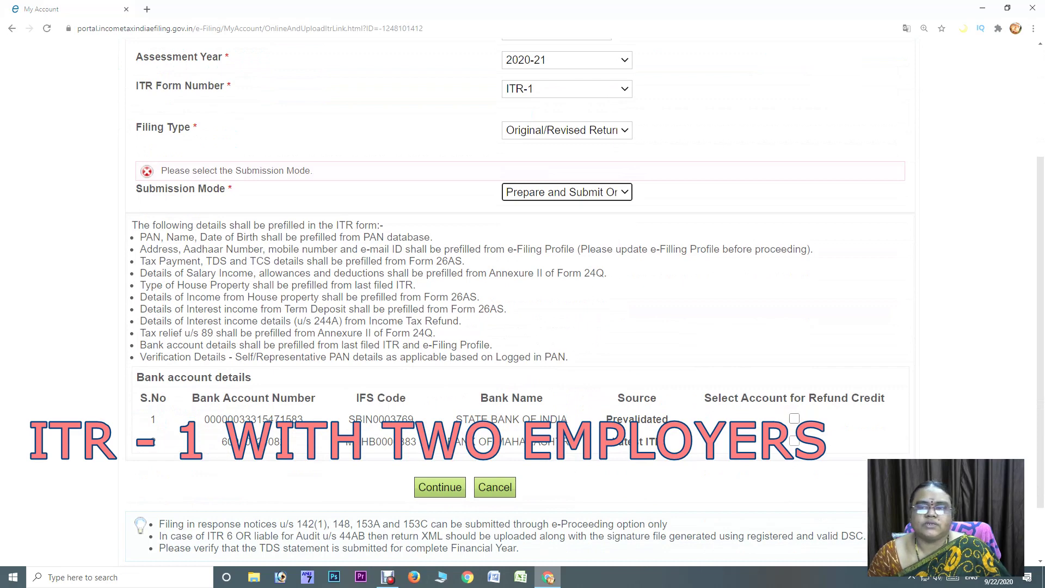
click(794, 440)
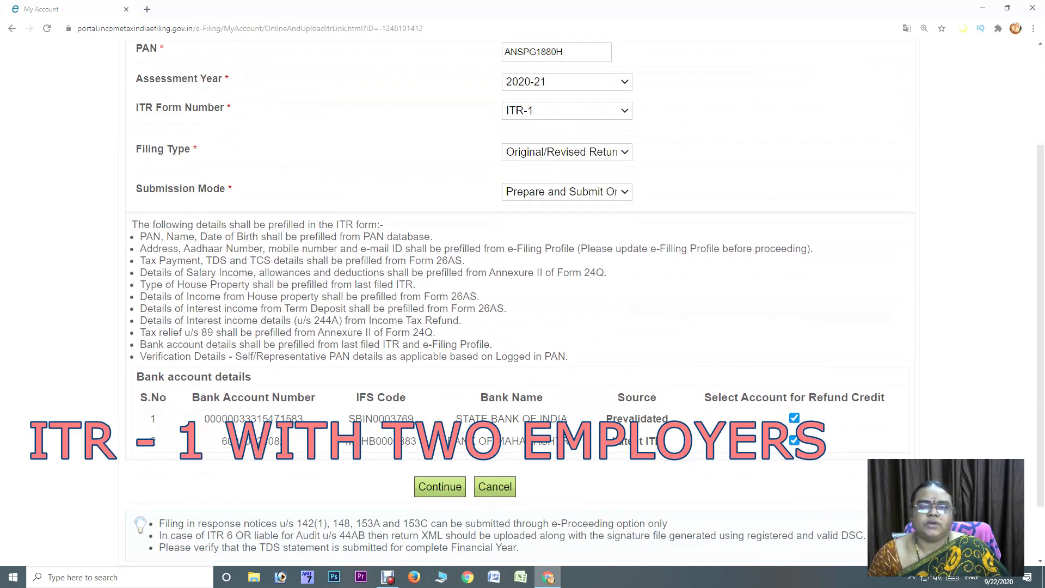
click(440, 486)
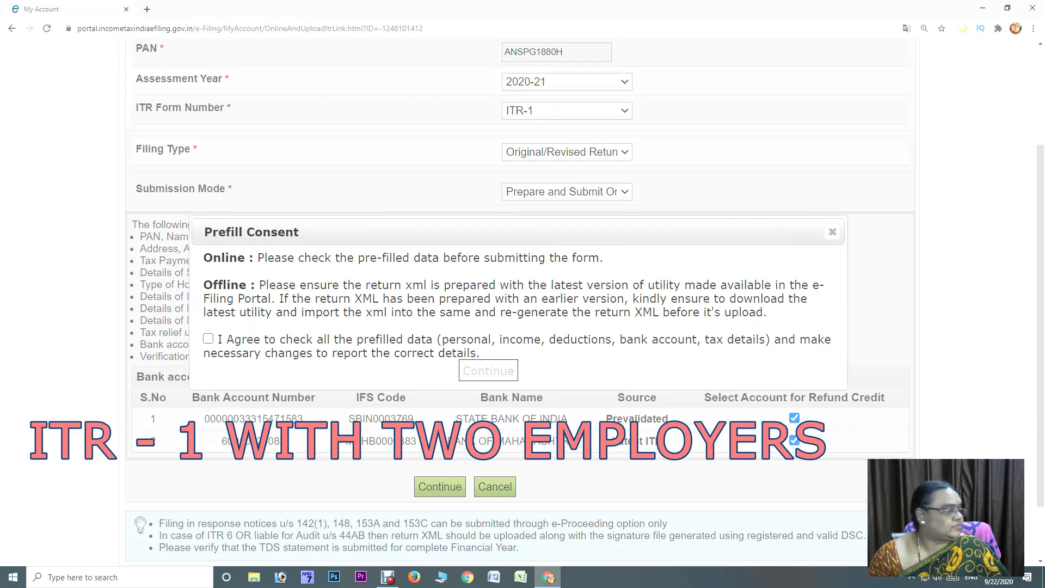
click(208, 339)
click(488, 370)
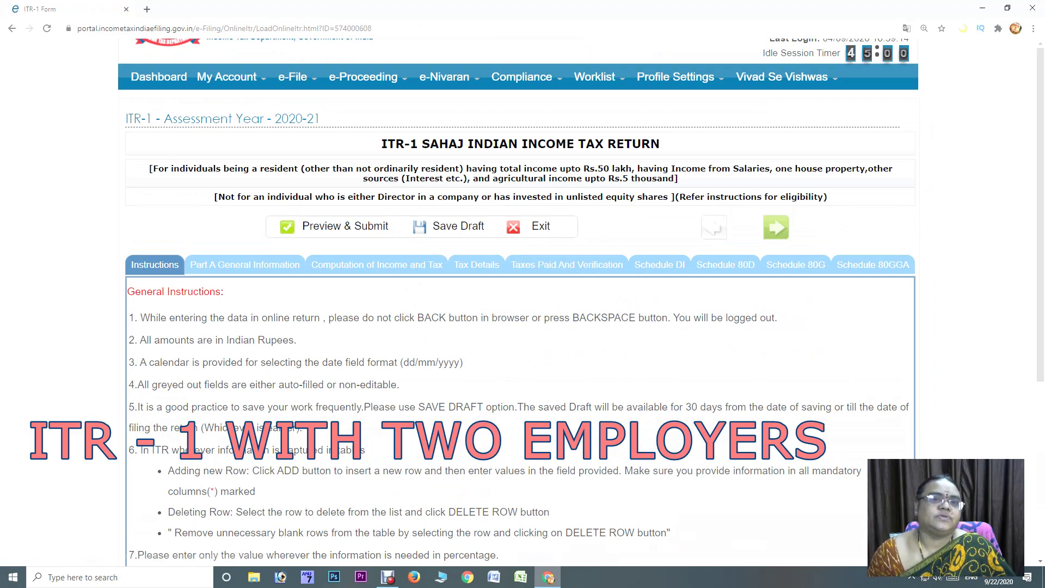
In Part A General Information, answer NO to the Seventh proviso to section 139(1) question
scroll(520, 303, down, 2)
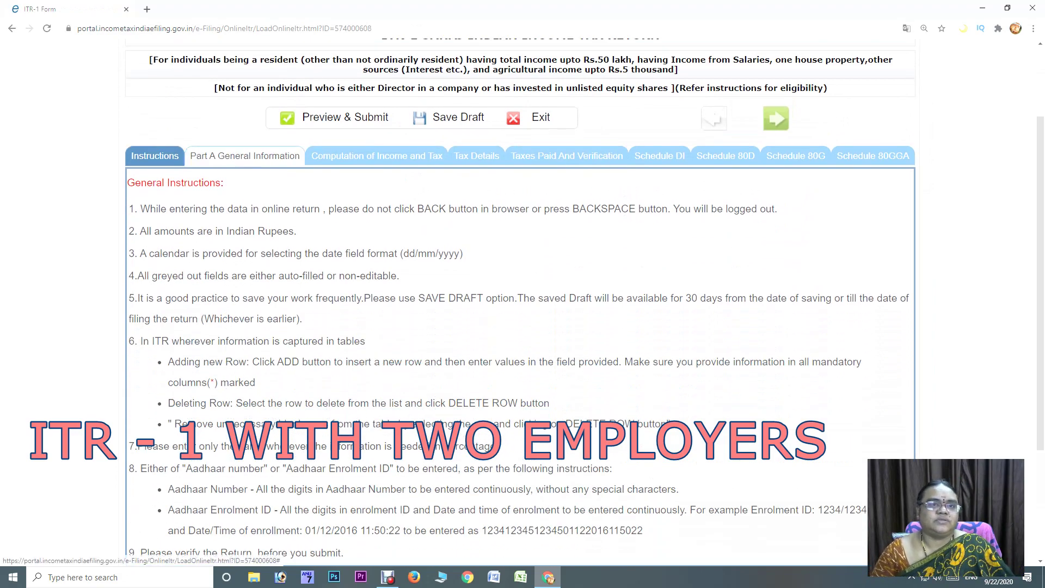
click(245, 156)
scroll(245, 156, down, 4)
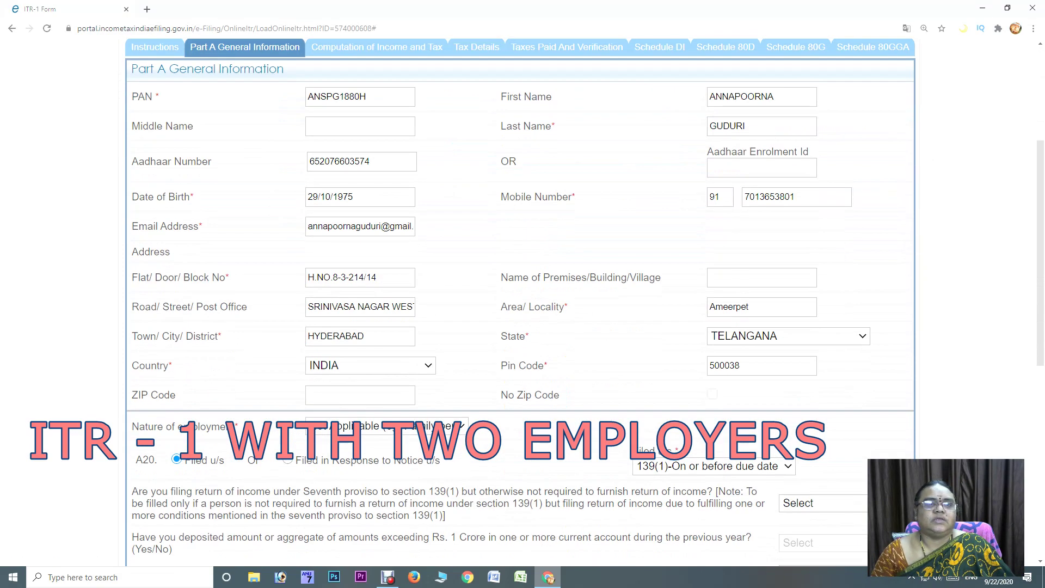
scroll(520, 302, down, 4)
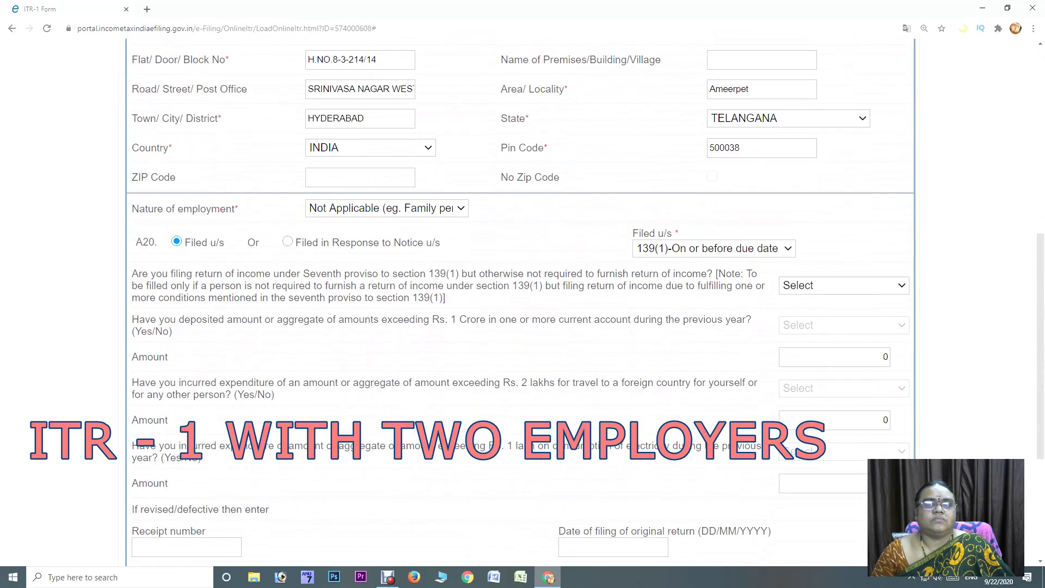
click(843, 285)
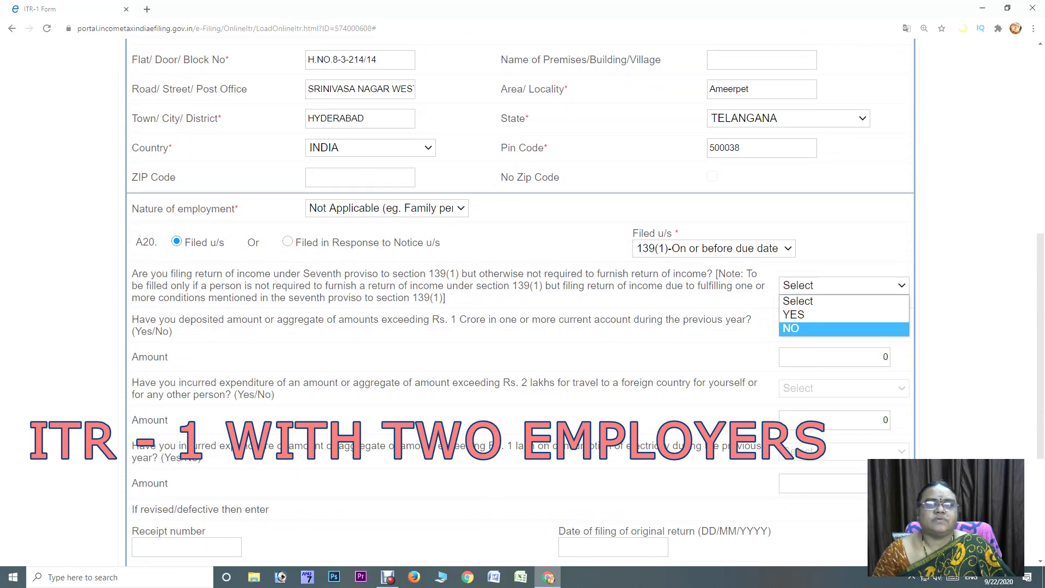
key(Return)
scroll(516, 305, down, 4)
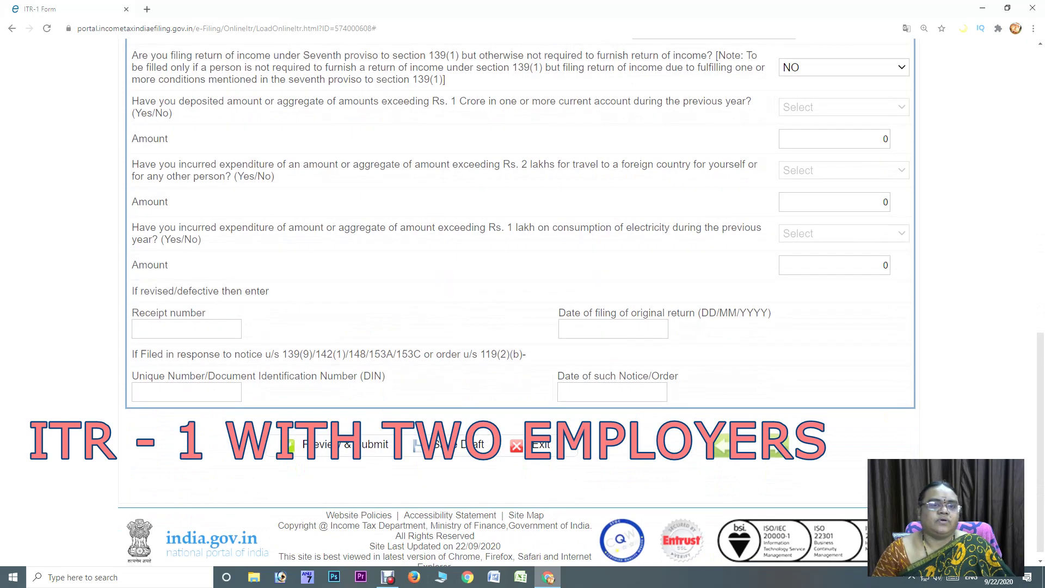
scroll(516, 305, up, 9)
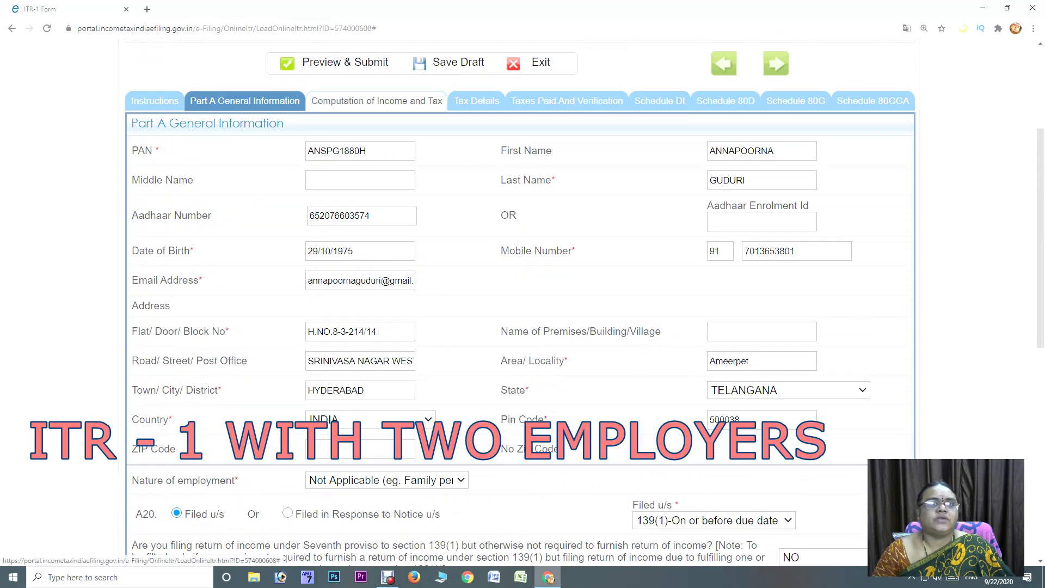
Enter salary of 1681622 under section 17(1) in Computation of Income and Tax
click(377, 101)
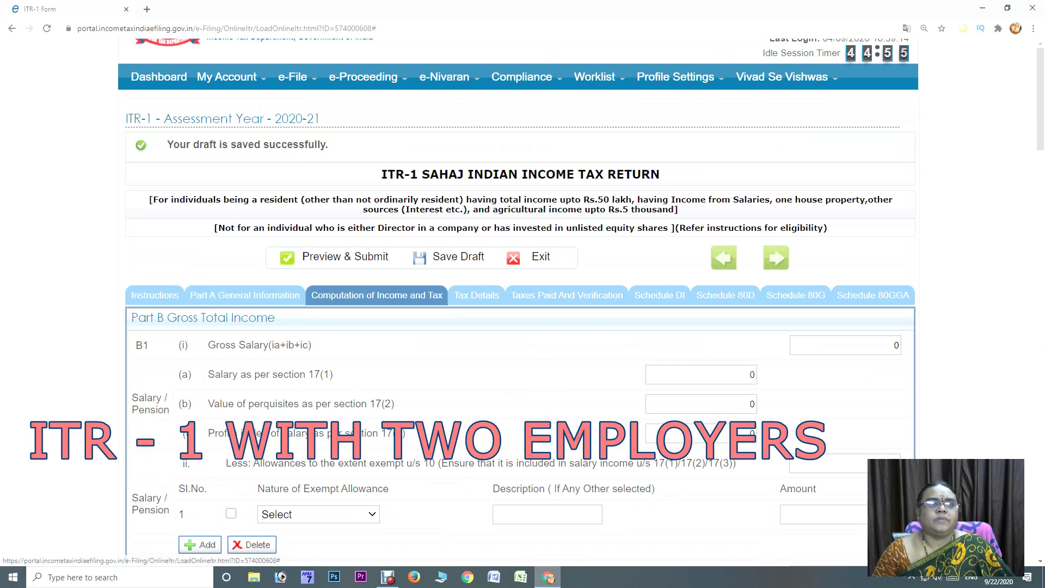
click(702, 374)
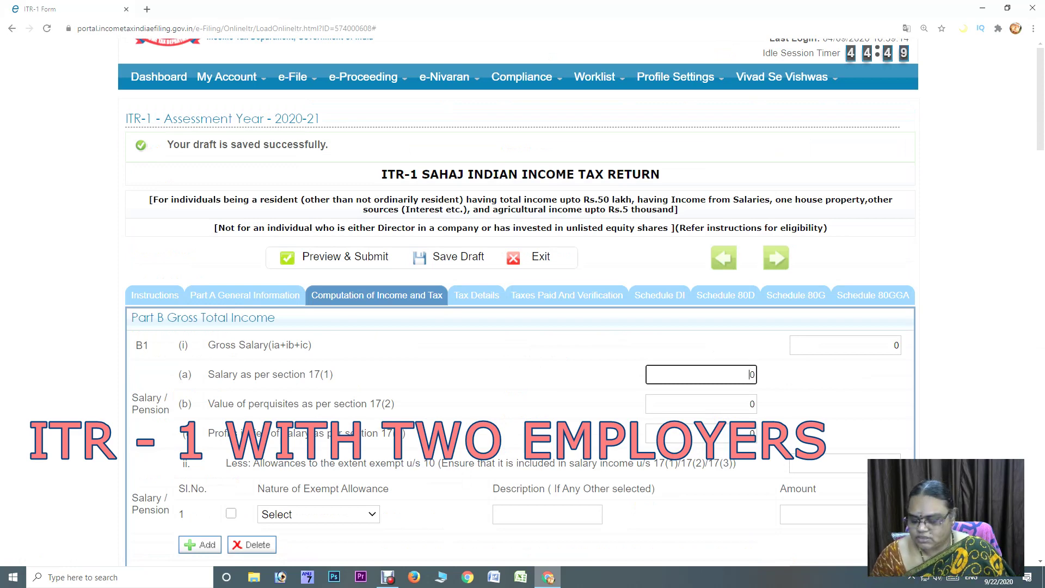
text(1681)
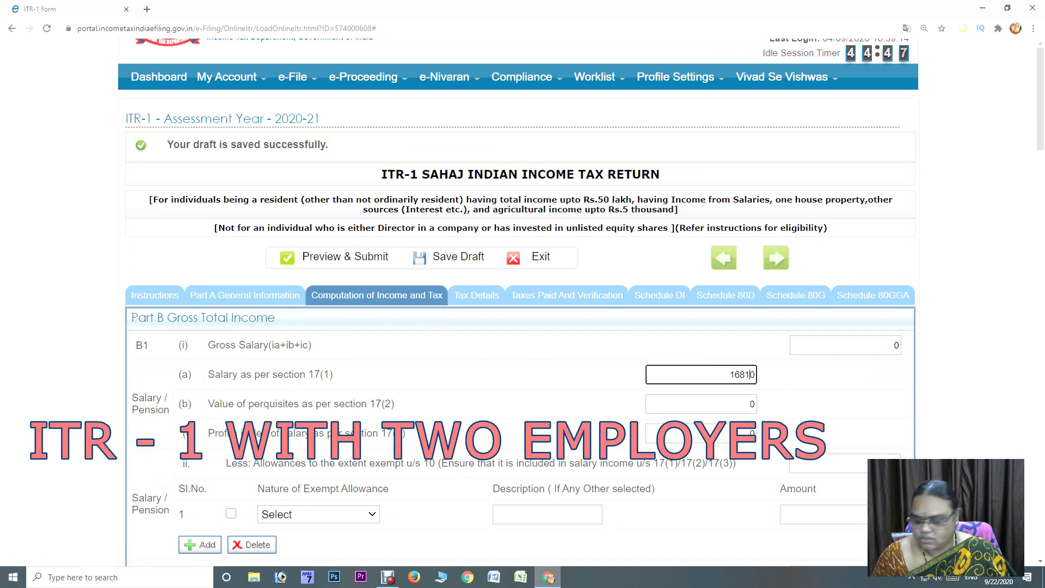
text(622)
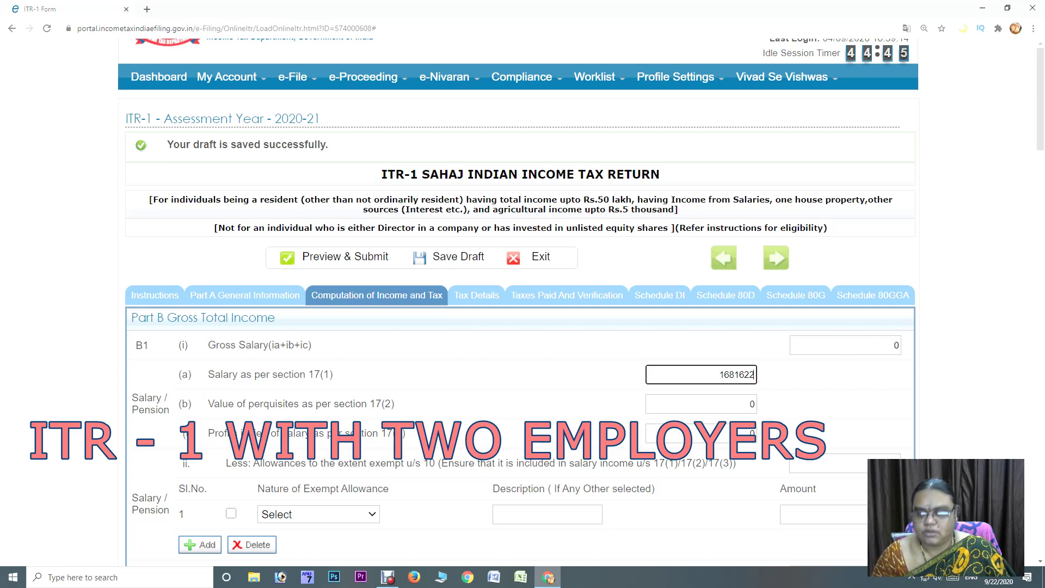
key(Delete)
key(Tab)
scroll(523, 302, down, 3)
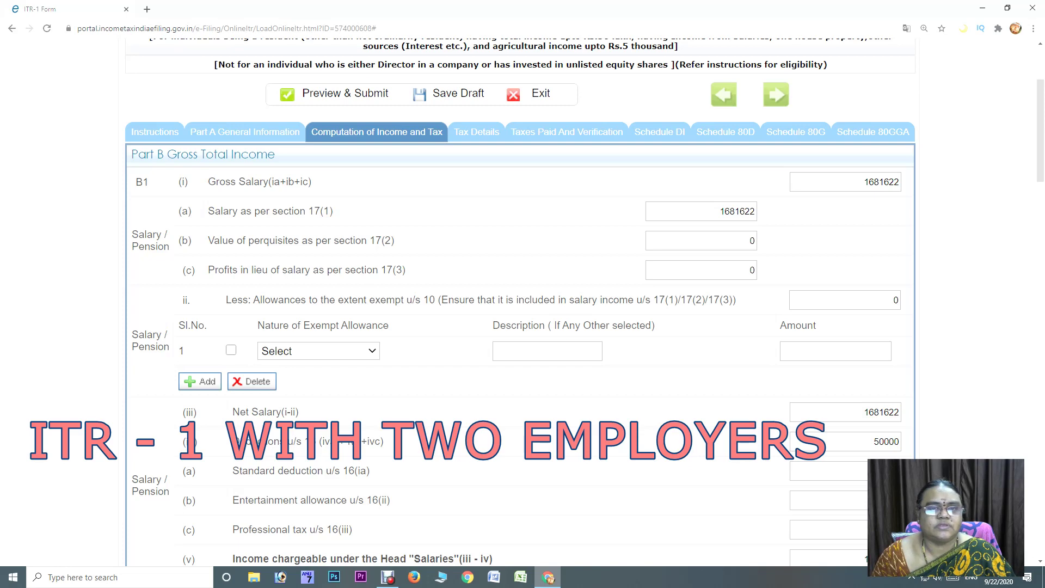
Add an Any Other exempt allowance 'CHILDREN EDUCATION ALLOWANCE' of 1029
click(318, 351)
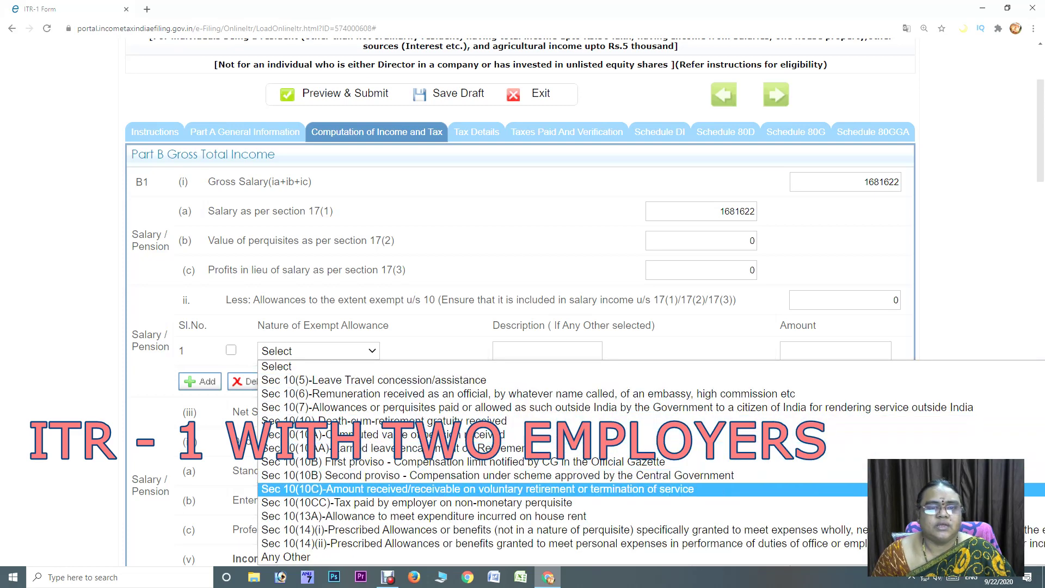
click(286, 556)
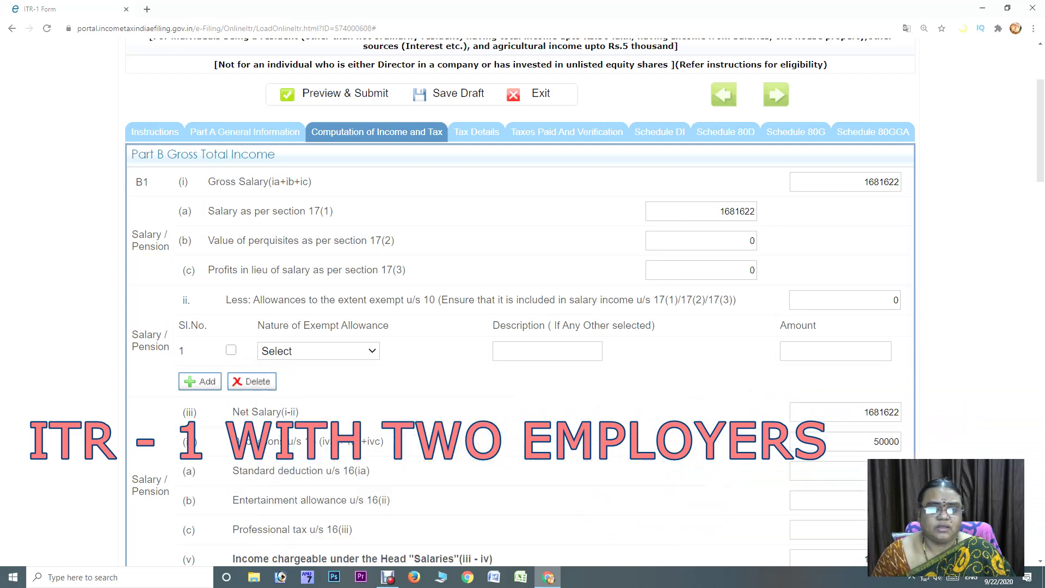
click(547, 351)
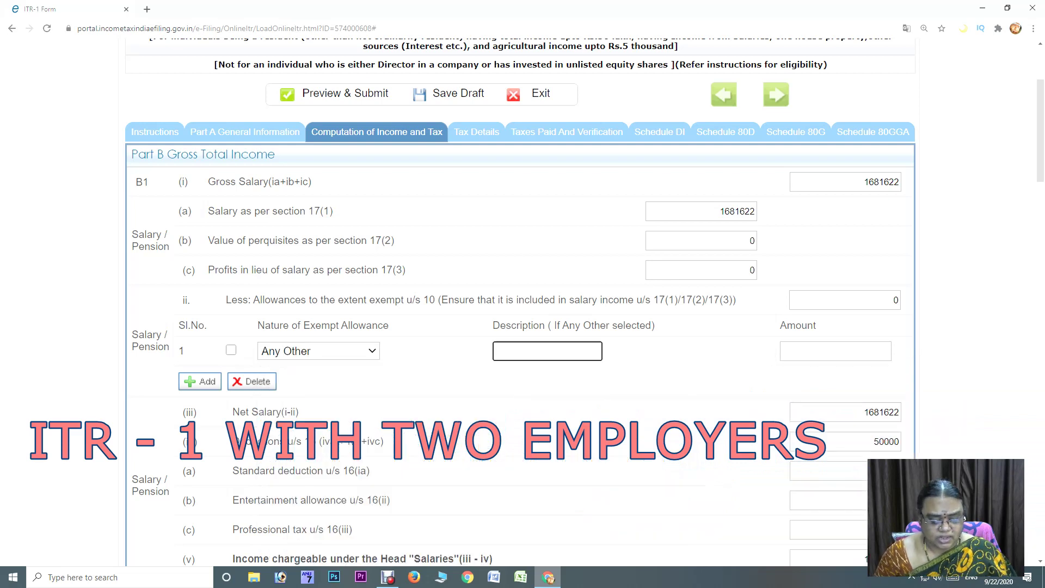
text(C)
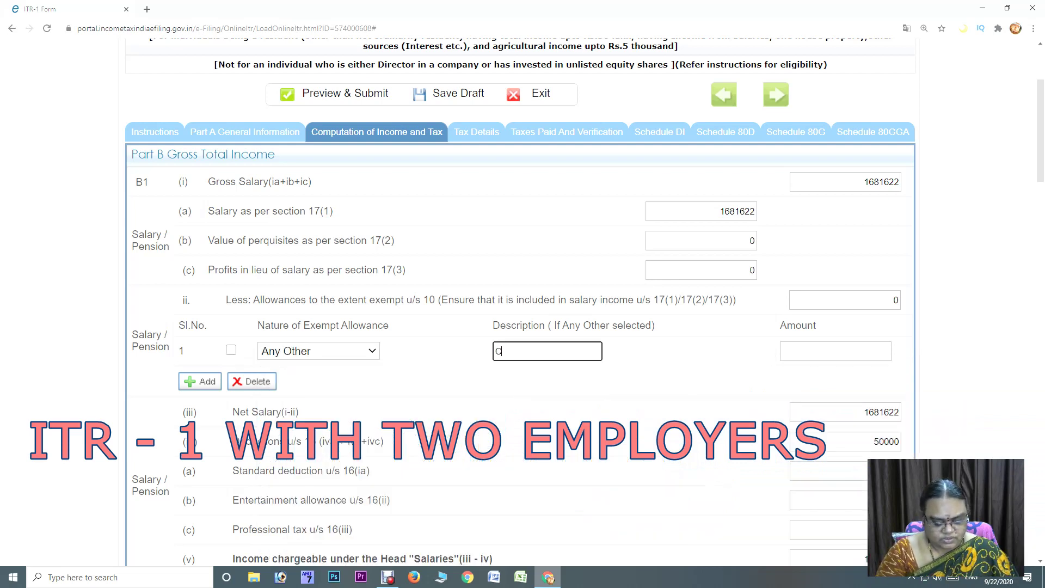
text(HILDRE)
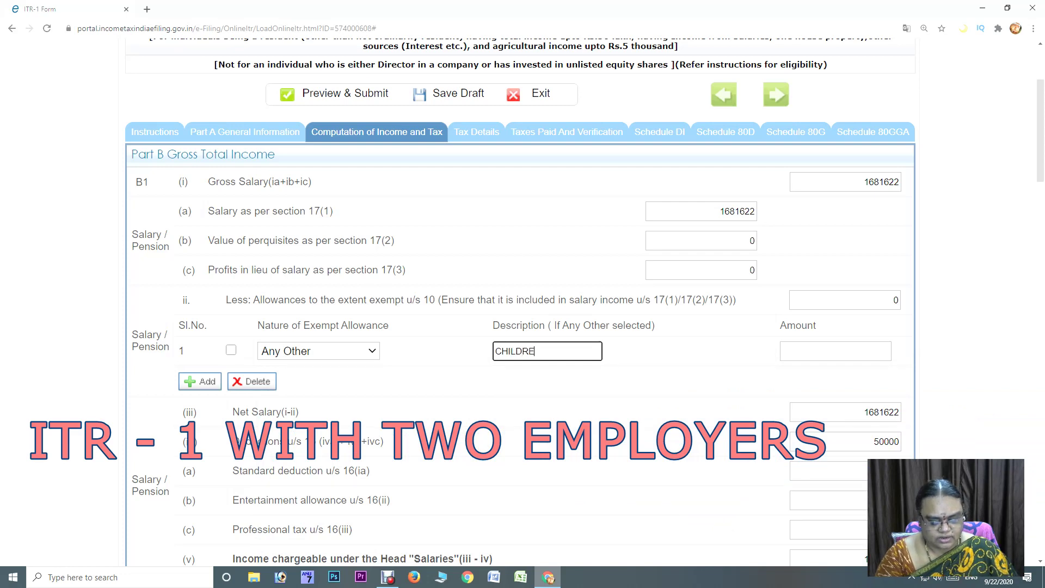
text(N EDUC)
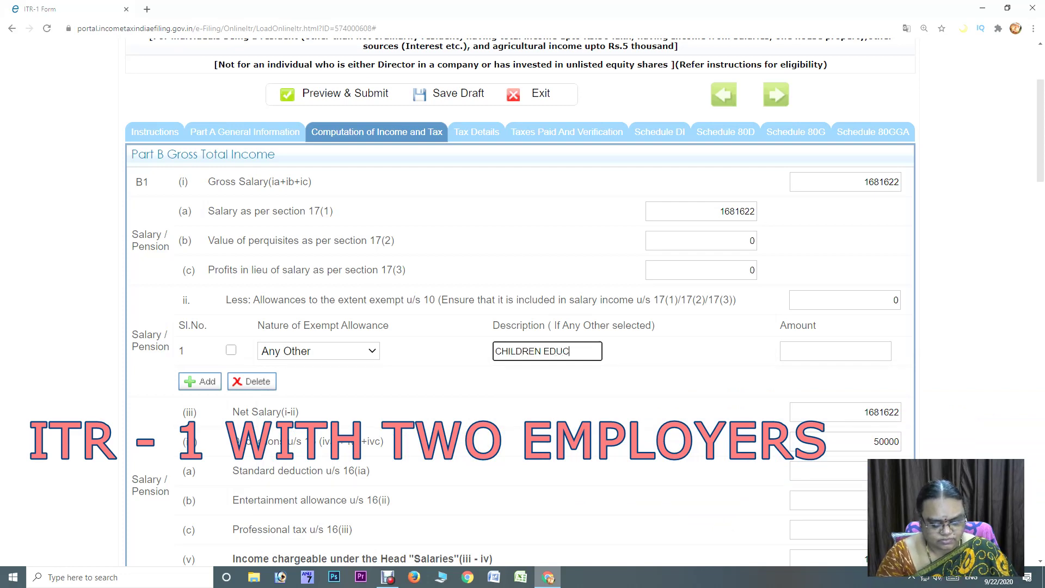
text(ATION A)
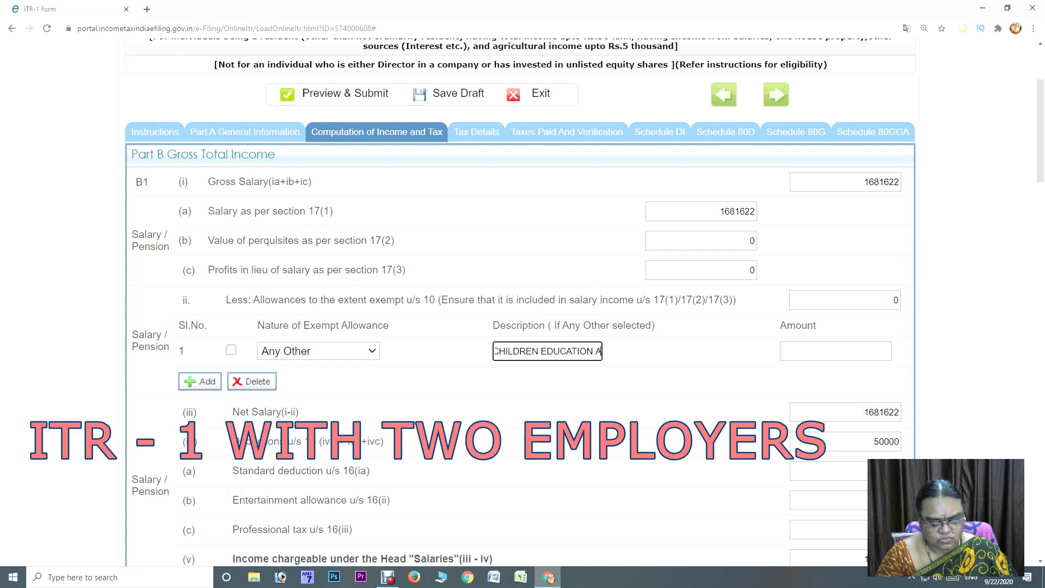
text(LLOWANCE)
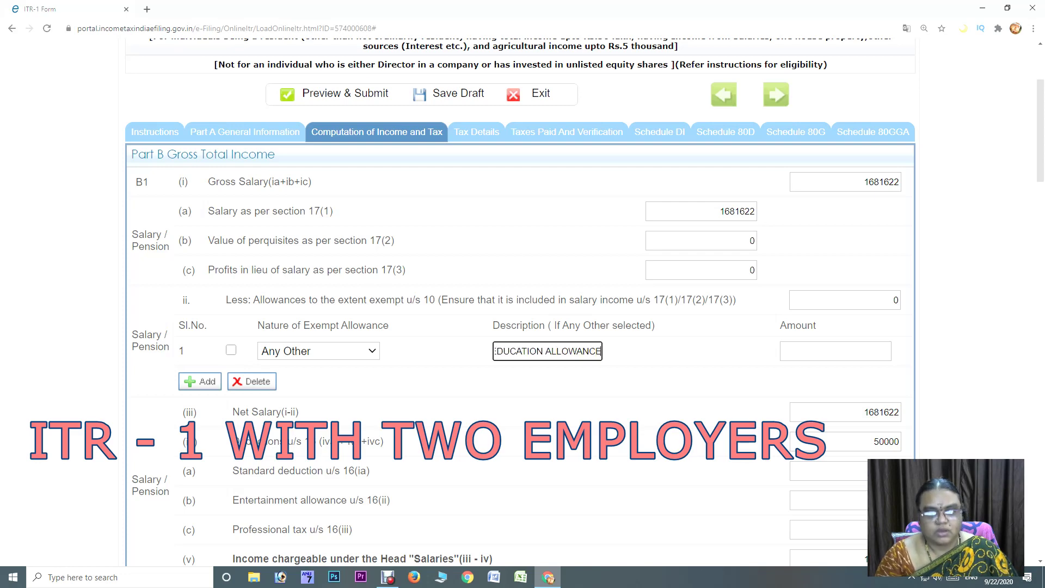
click(889, 351)
text(1029)
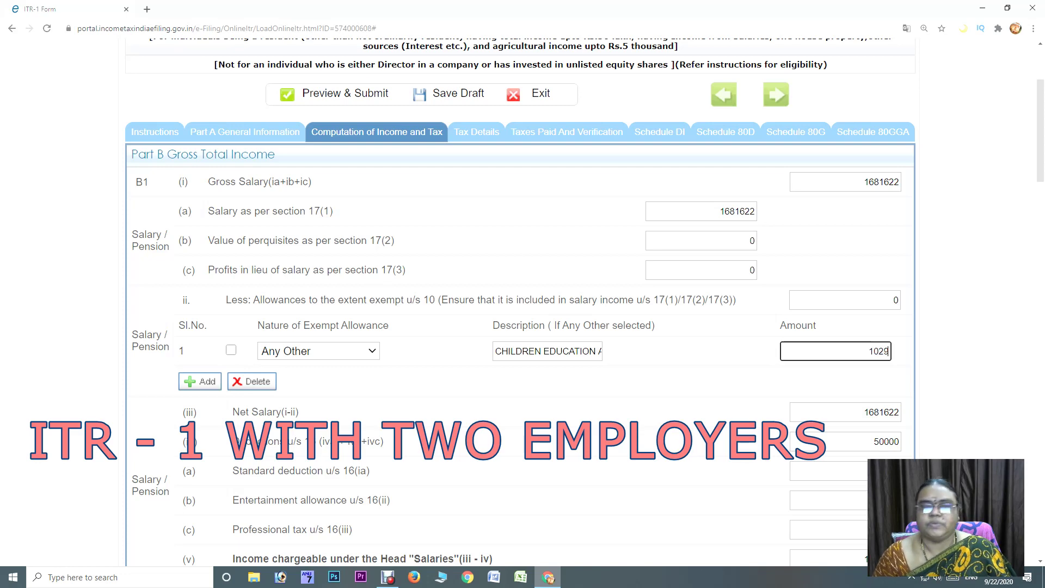
click(200, 381)
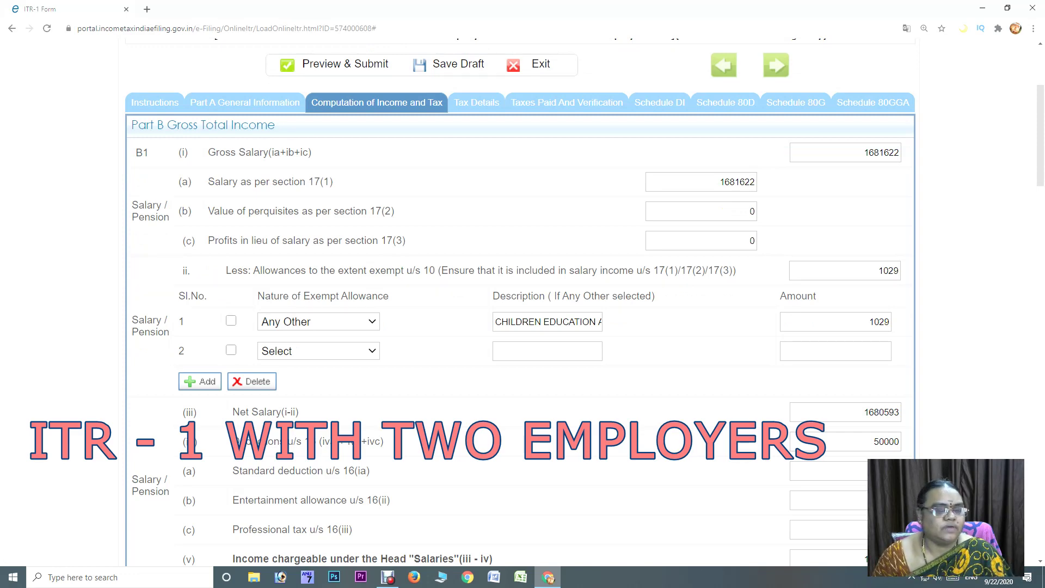
Add a Sec 10(10) gratuity exemption of 132506
click(319, 350)
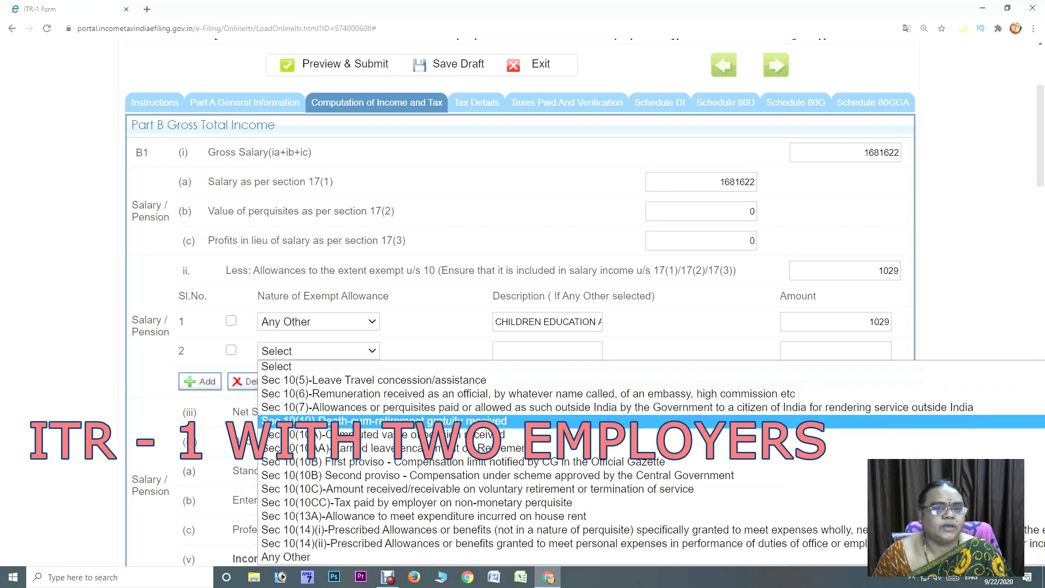
click(384, 421)
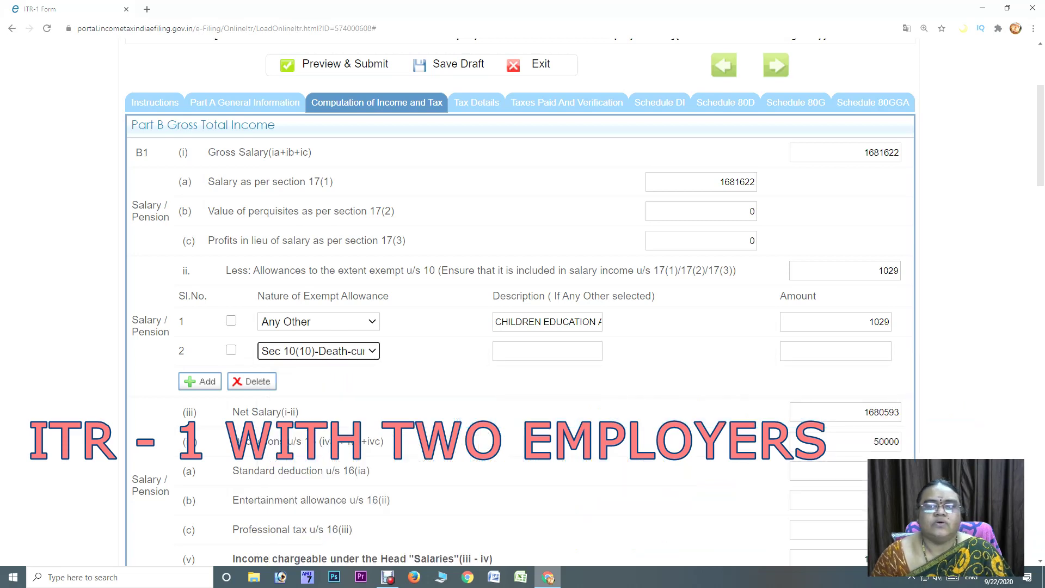
click(836, 351)
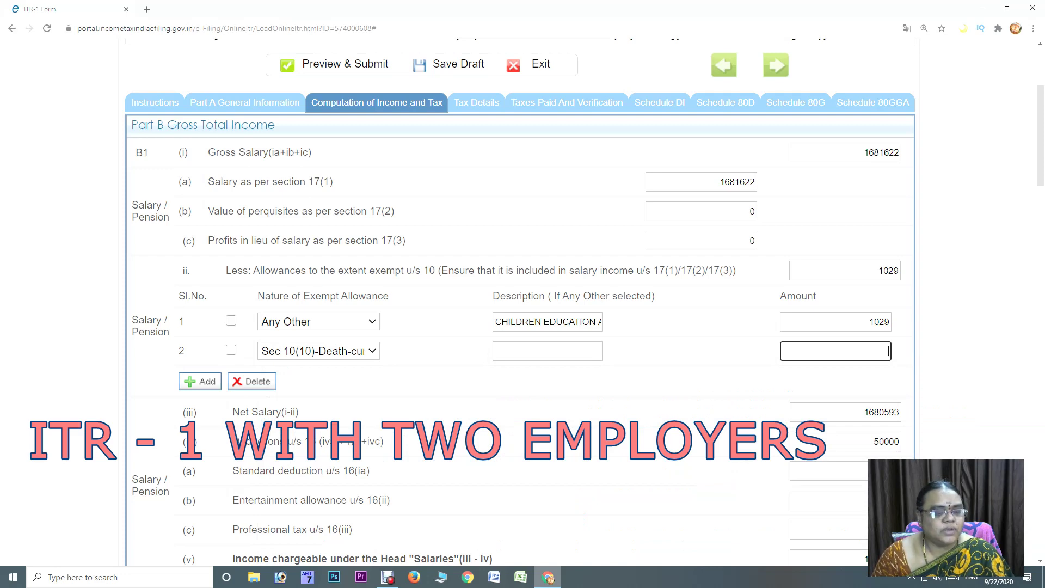
text(132)
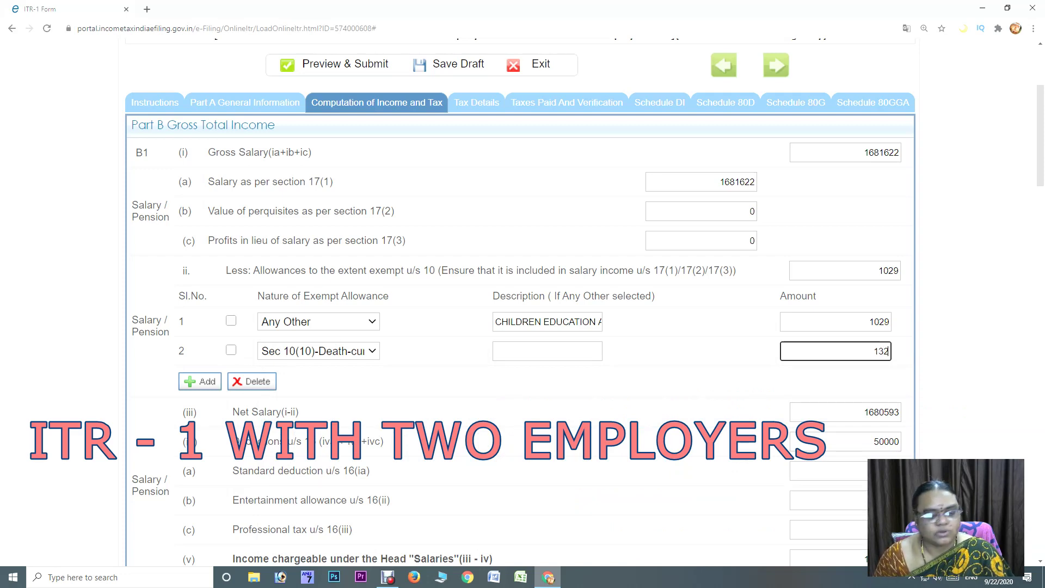
text(506)
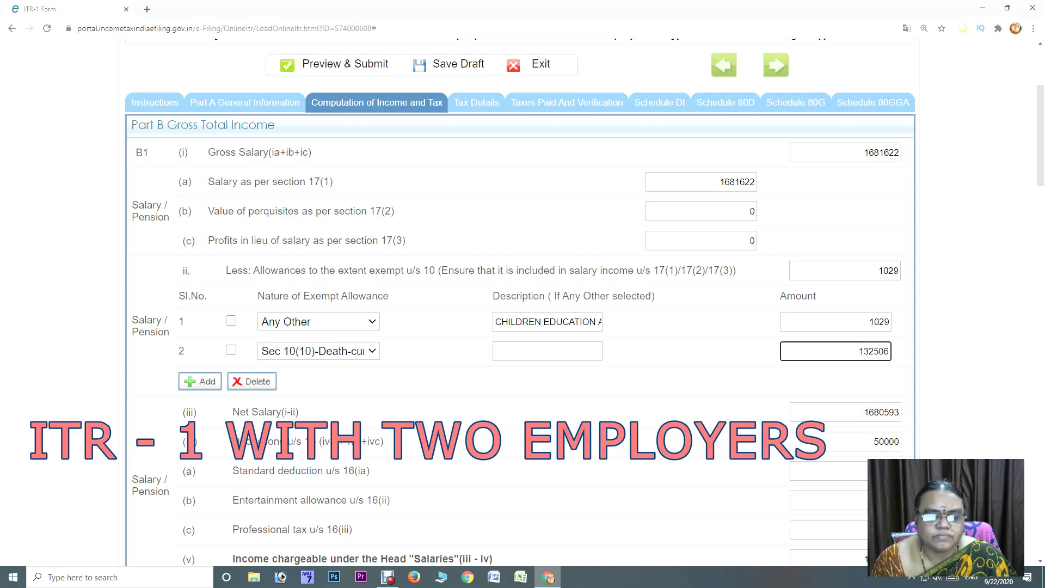
click(200, 381)
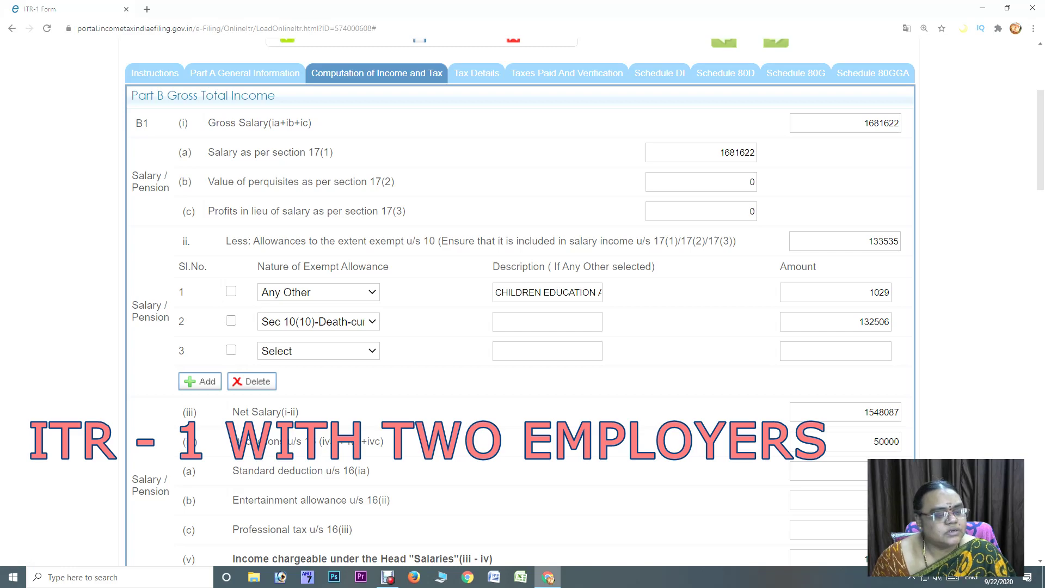
Set the third exempt allowance row's type to Any Other
click(318, 351)
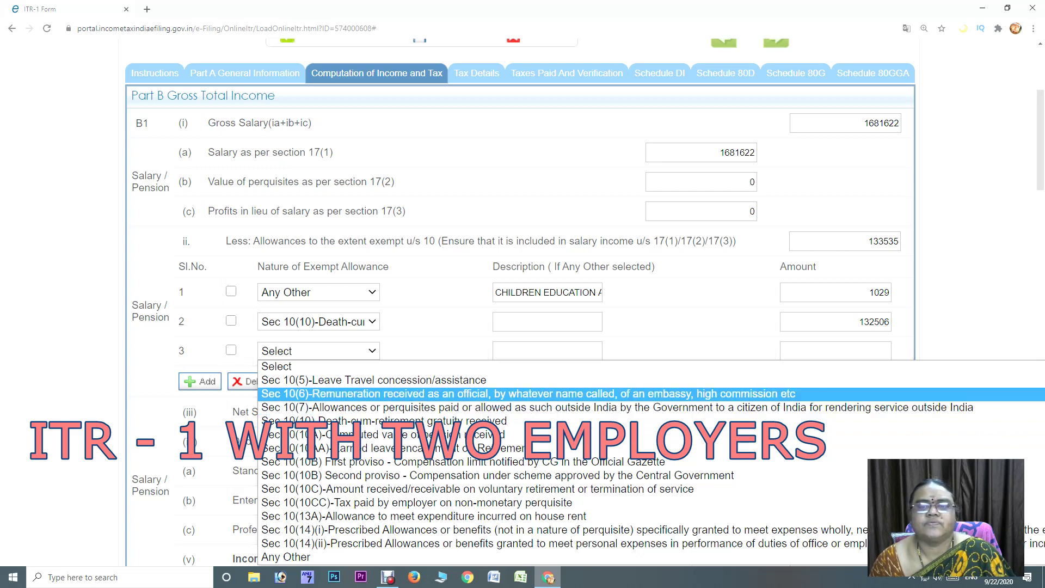
key(Up)
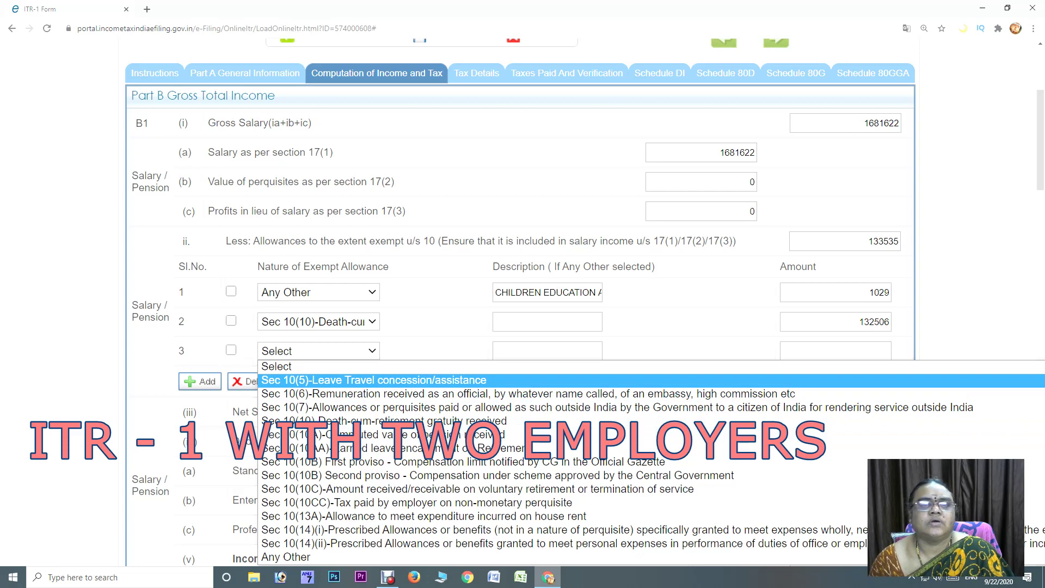
key(Down)
key(Down)
key(Down)
key(Down)
key(Down)
key(Down)
key(Down)
key(Down)
key(Down)
key(Down)
key(Down)
key(Down)
key(Down)
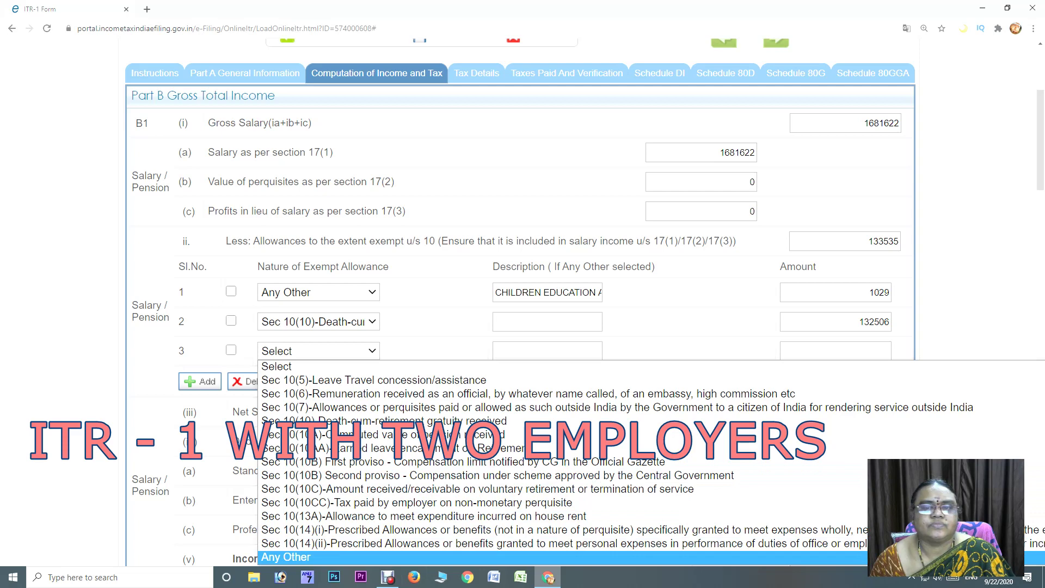
key(Up)
key(Up)
key(Up)
key(Up)
key(Up)
key(Down)
key(Down)
key(Up)
key(Down)
key(Down)
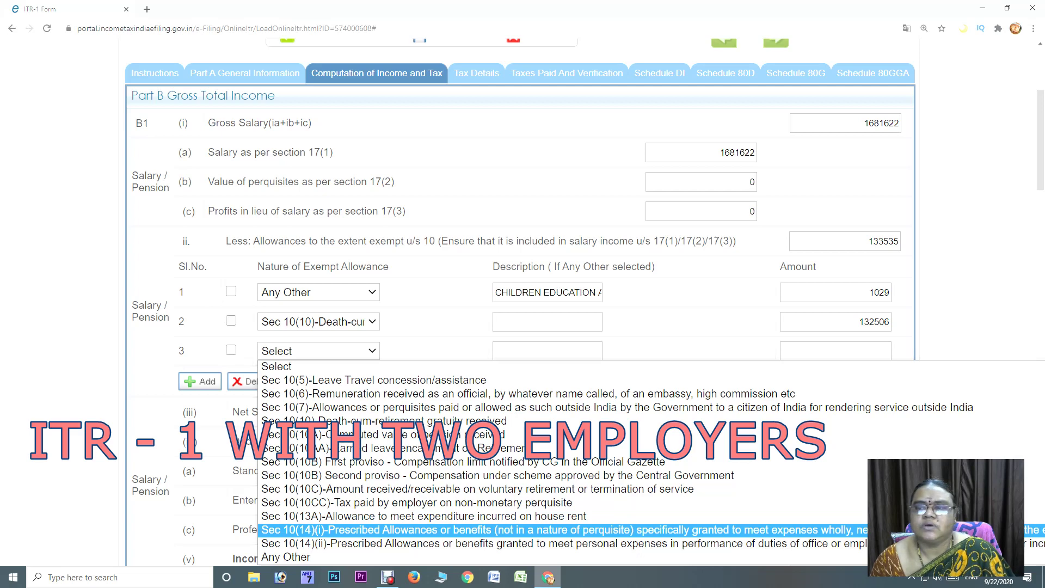
key(Down)
key(Down)
key(Return)
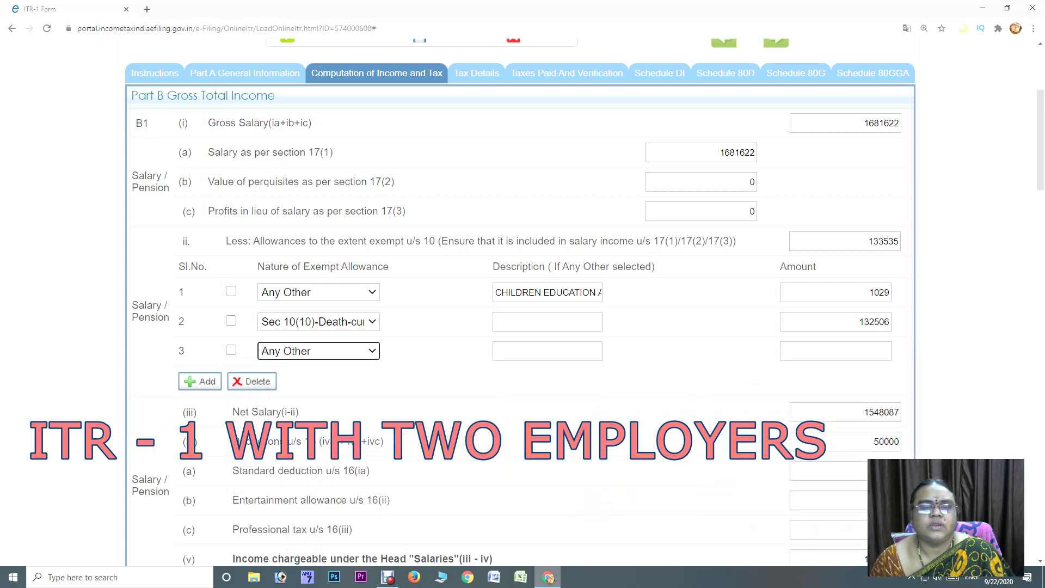
key(Tab)
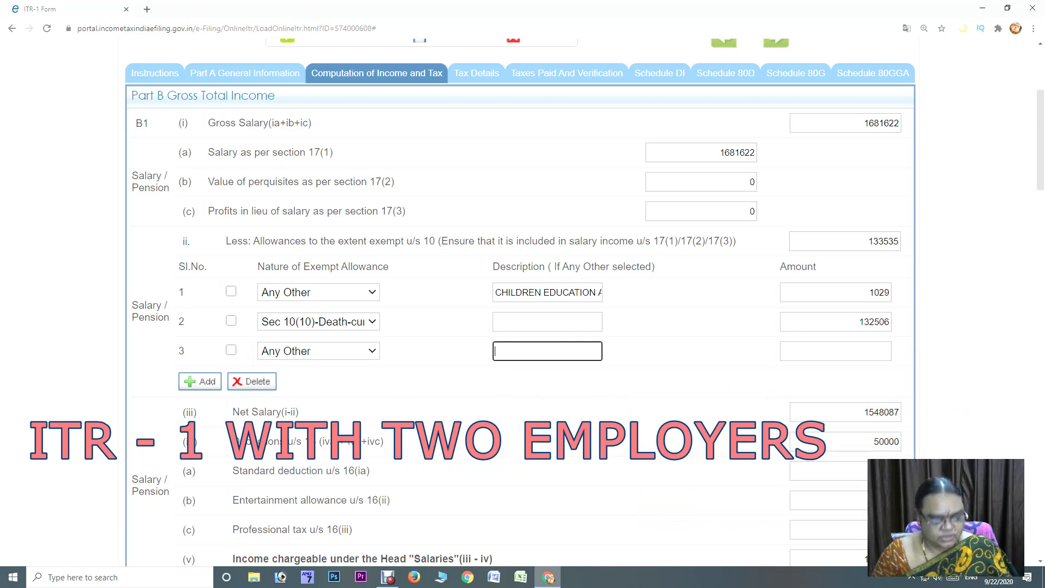
Describe row 3 as 'LEAVE ENCASHMENT SALARY' with amount 11221
text(LAEAC)
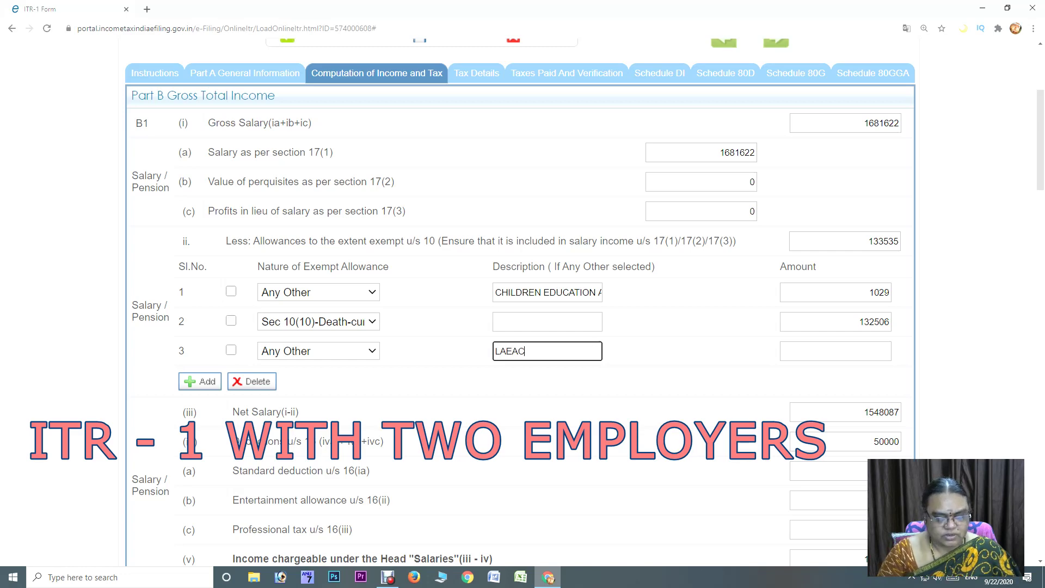
key(BackSpace)
text(VE)
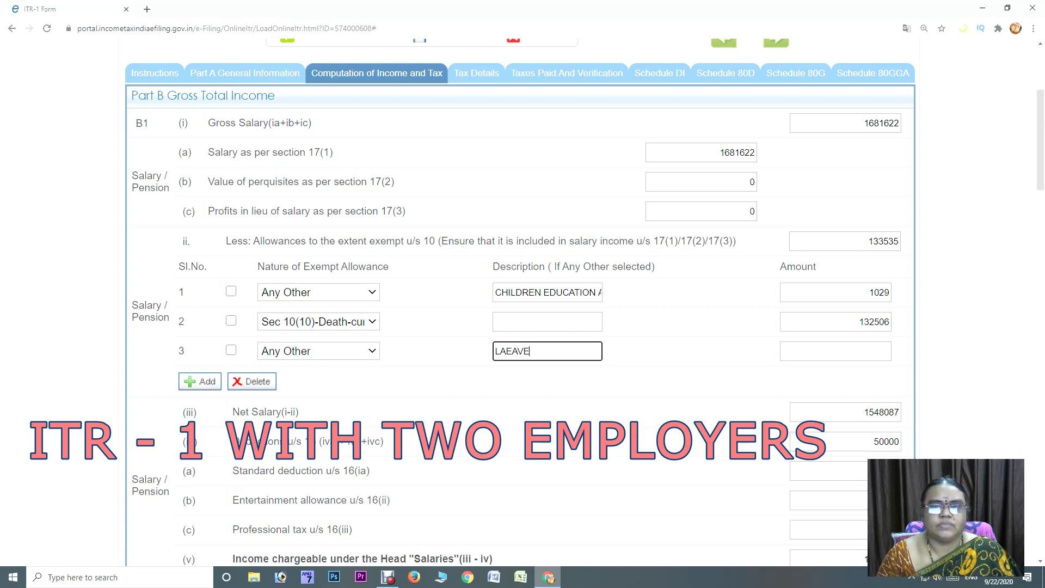
key(BackSpace)
key(BackSpace)
key(BackSpace)
key(BackSpace)
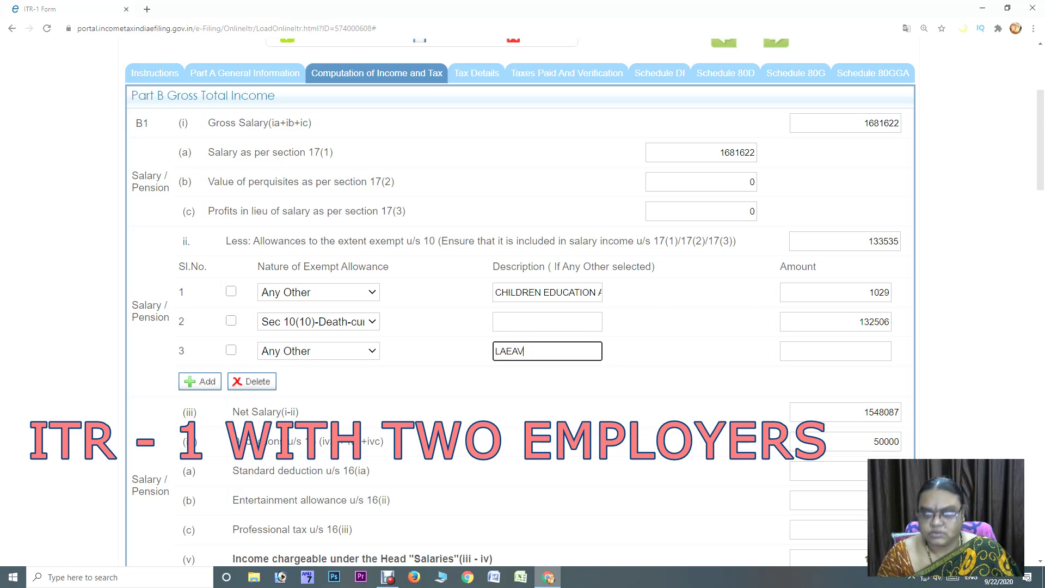
text(EAVE ENCASHMENT)
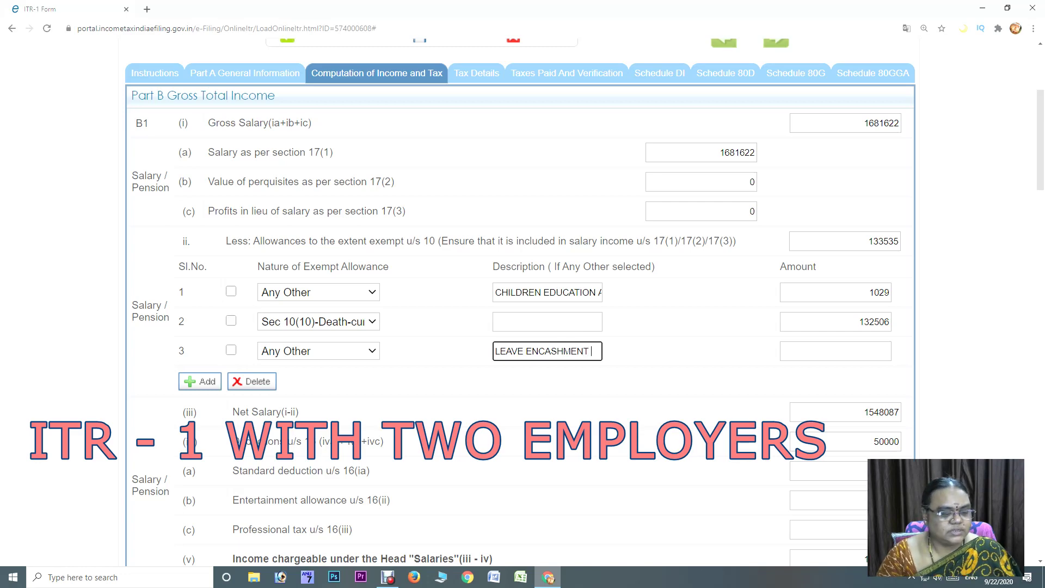
text( SALARY)
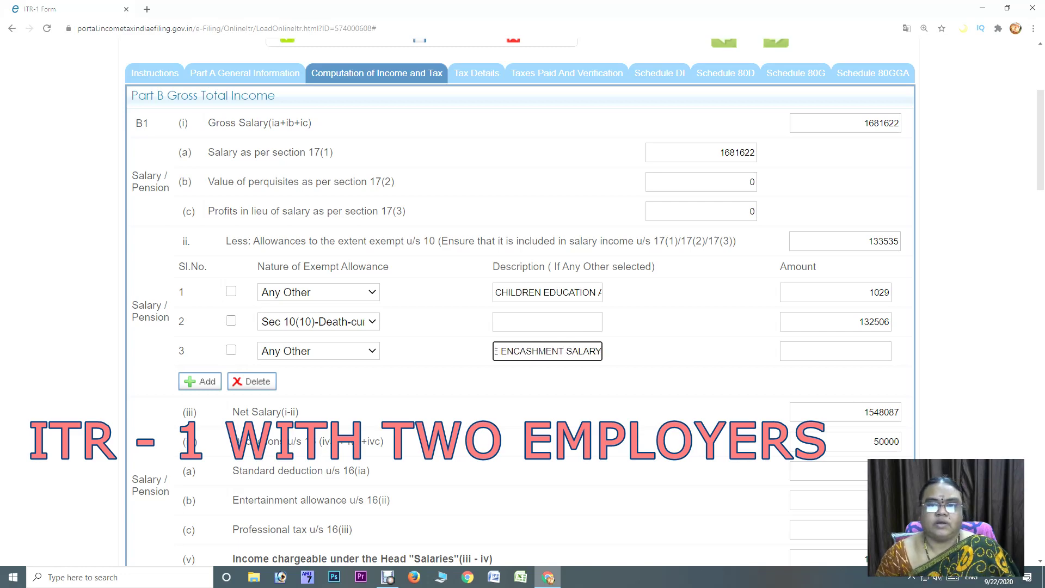
key(Tab)
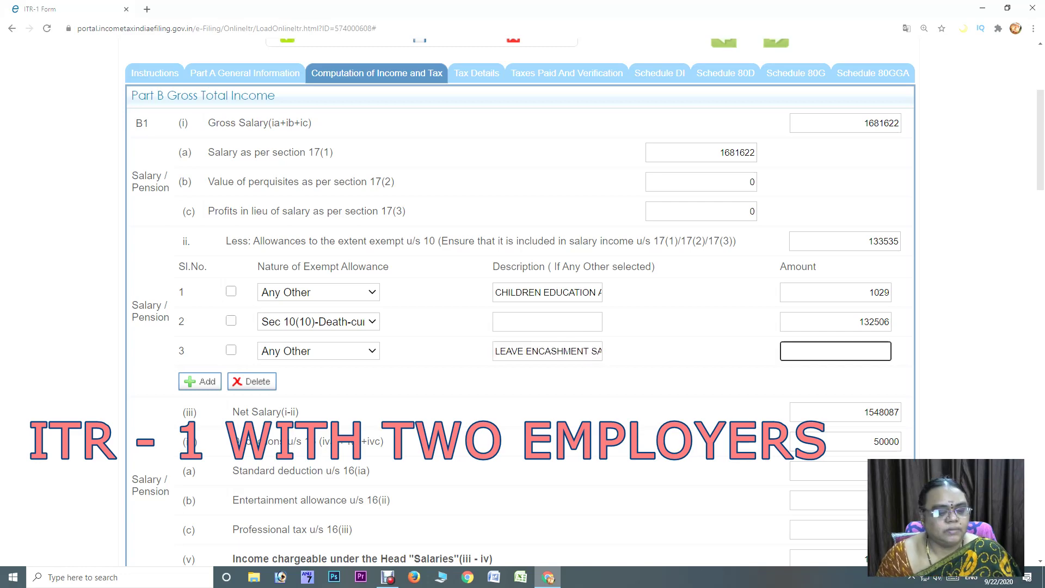
text(1122)
text(1)
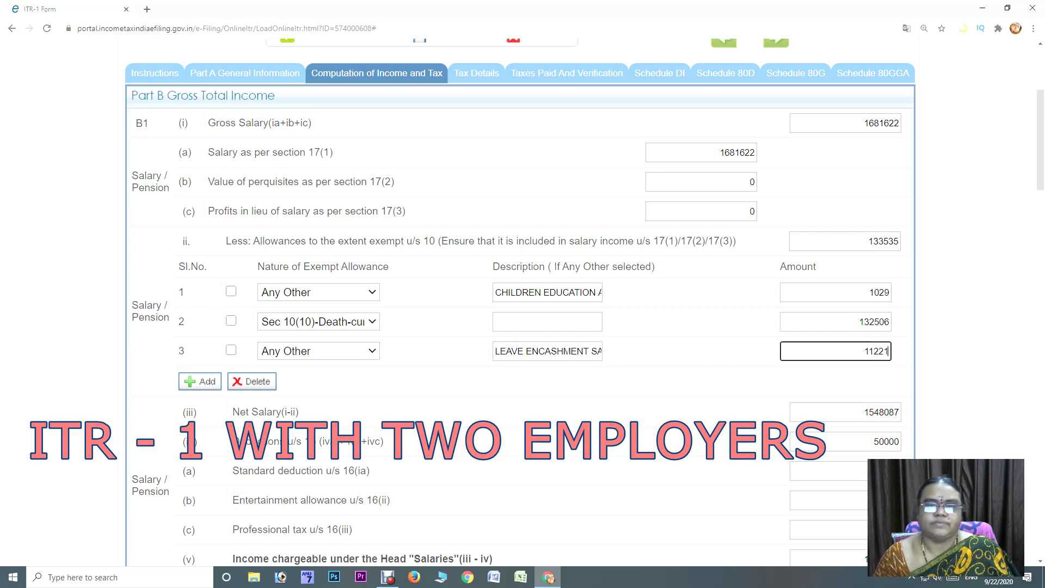
Add the row, then delete the empty fourth allowance row
click(200, 381)
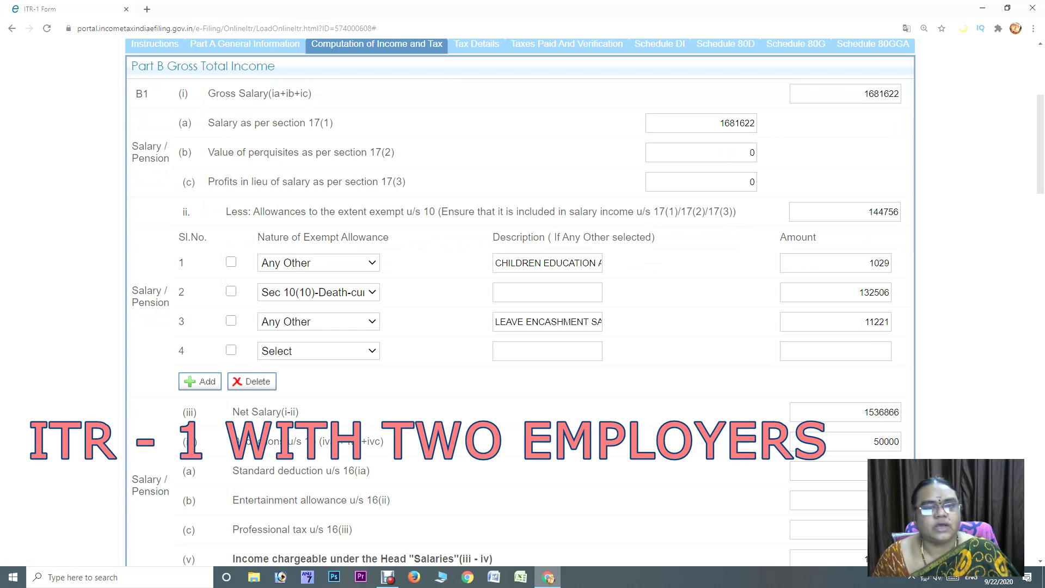
click(231, 350)
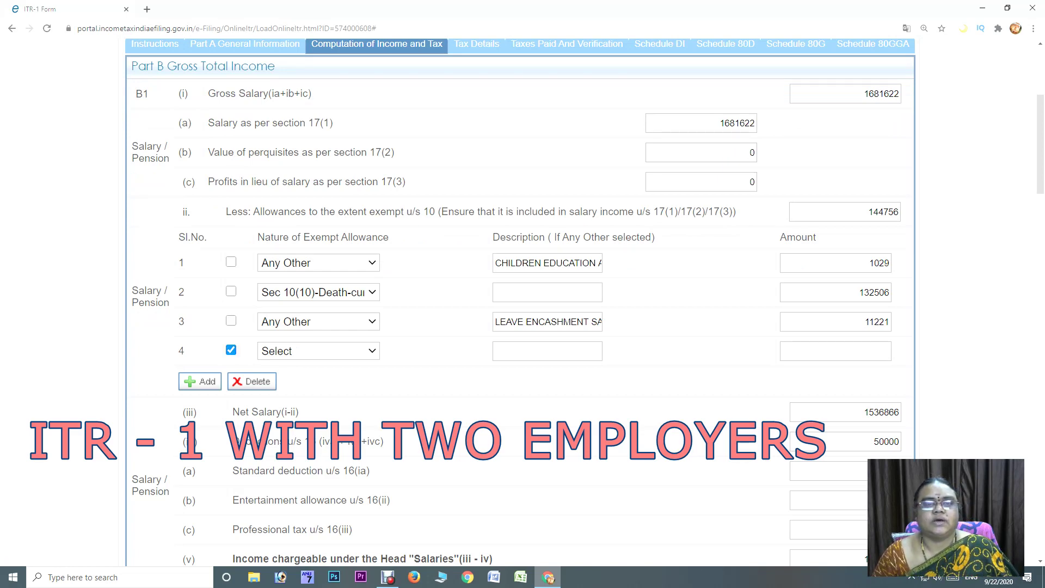
click(252, 381)
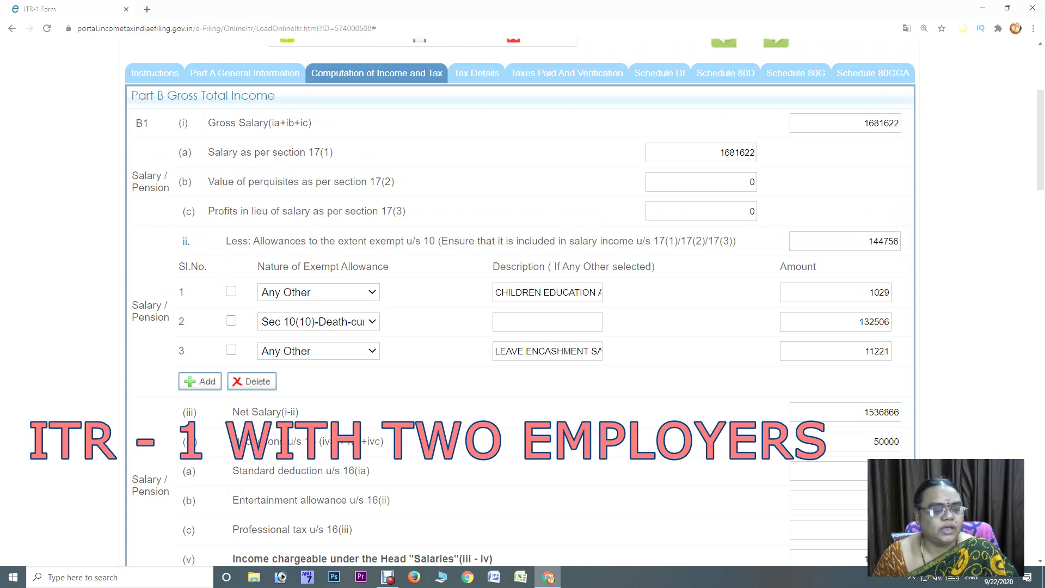
scroll(520, 305, down, 3)
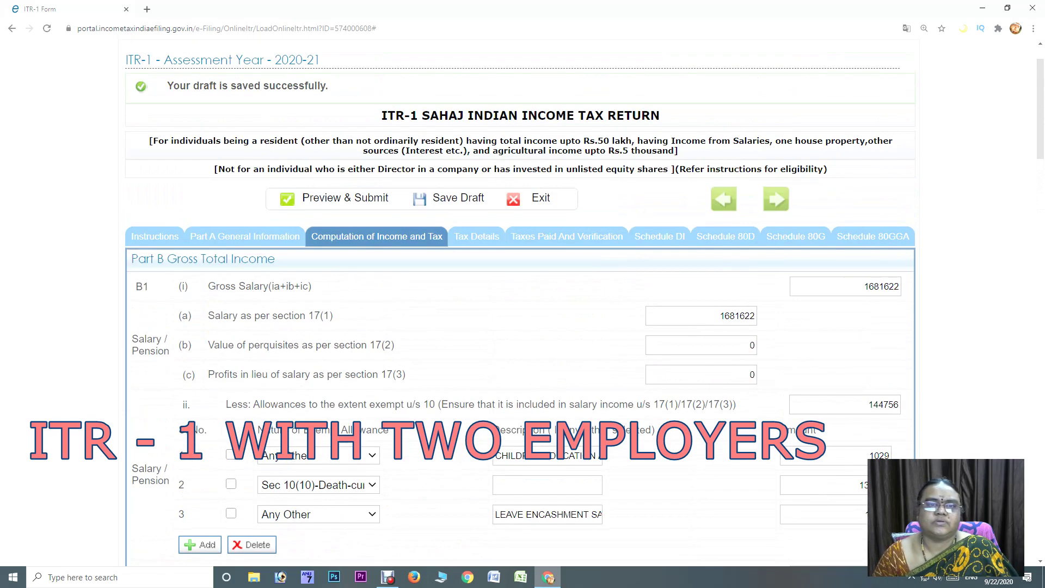
View Part A's nature of employment choices, then return to Computation of Income and Tax
click(245, 236)
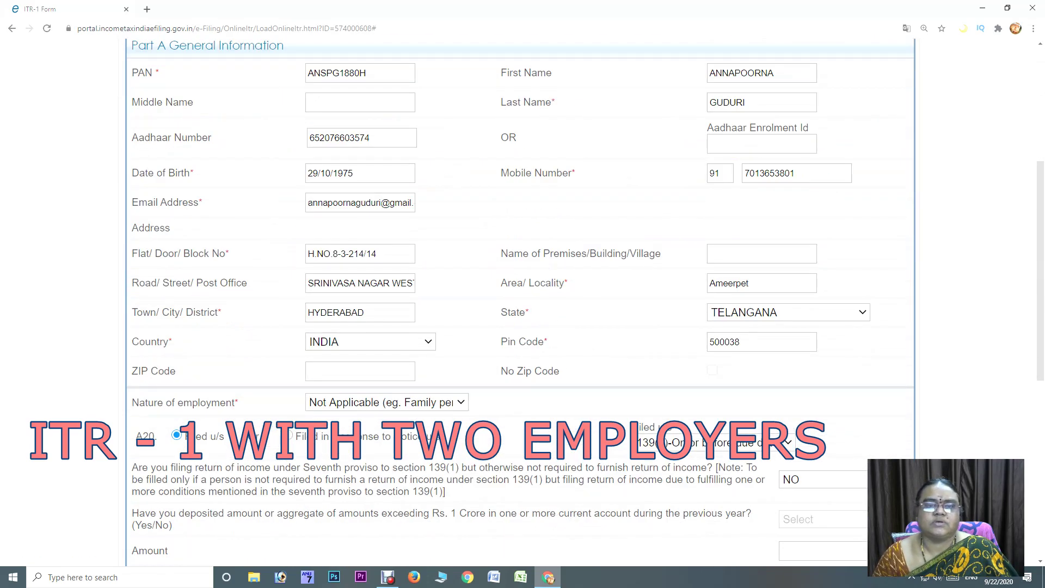
click(460, 402)
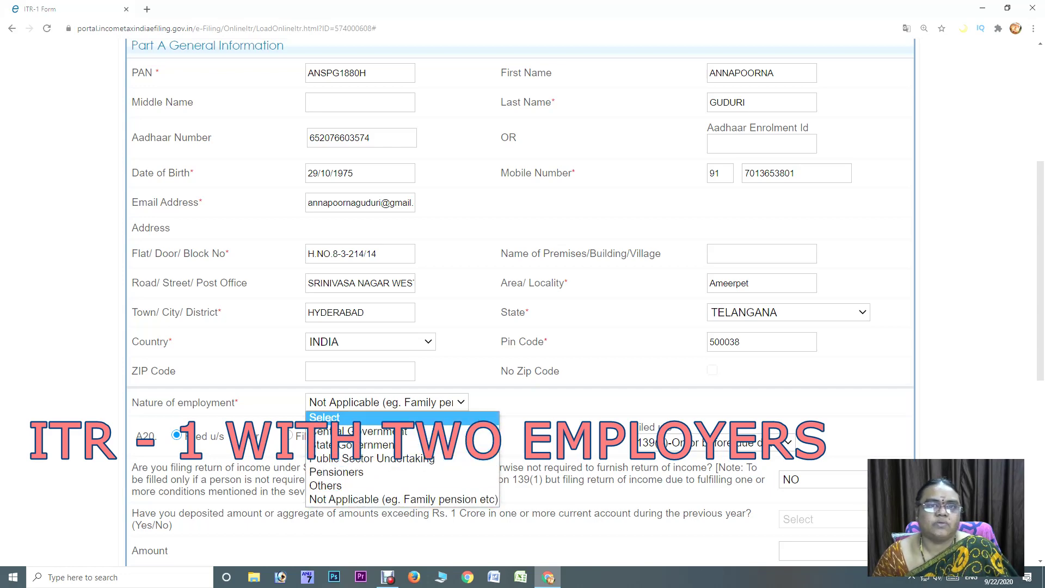
scroll(520, 302, up, 5)
click(351, 77)
scroll(520, 302, down, 8)
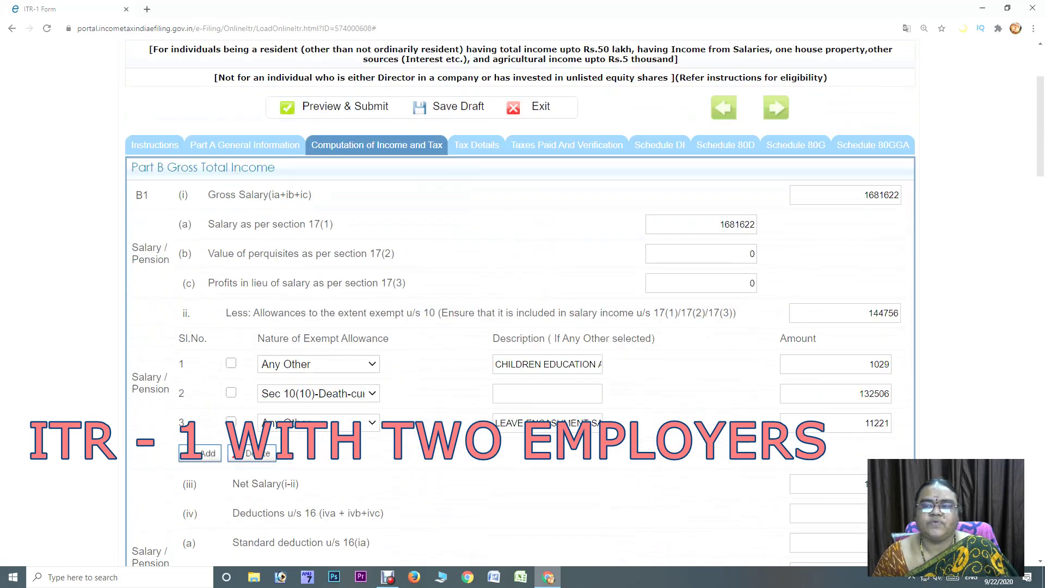
scroll(520, 302, up, 5)
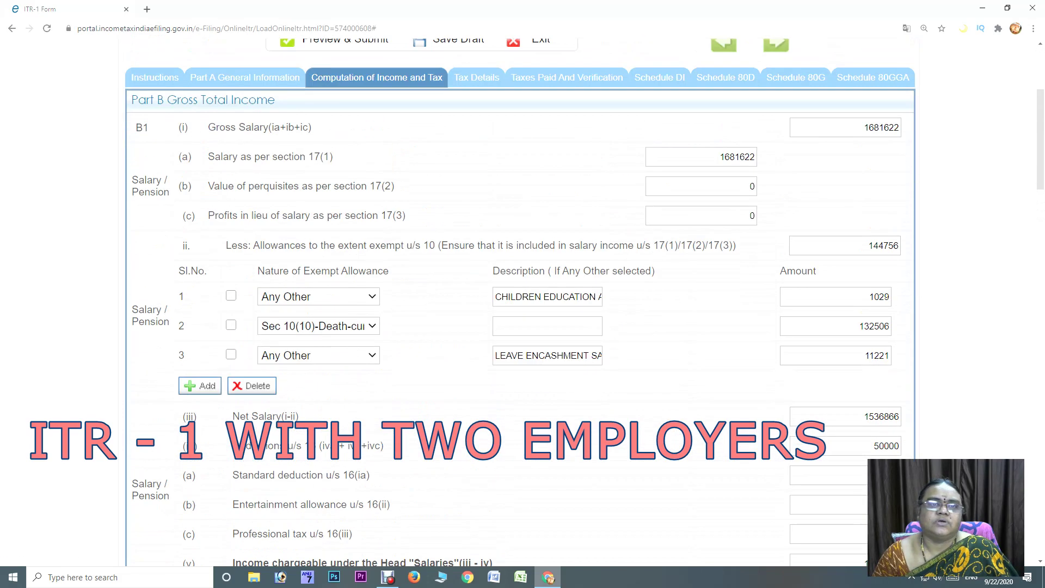
Set Nature of employment to Others in Part A General Information
click(245, 132)
scroll(519, 302, down, 7)
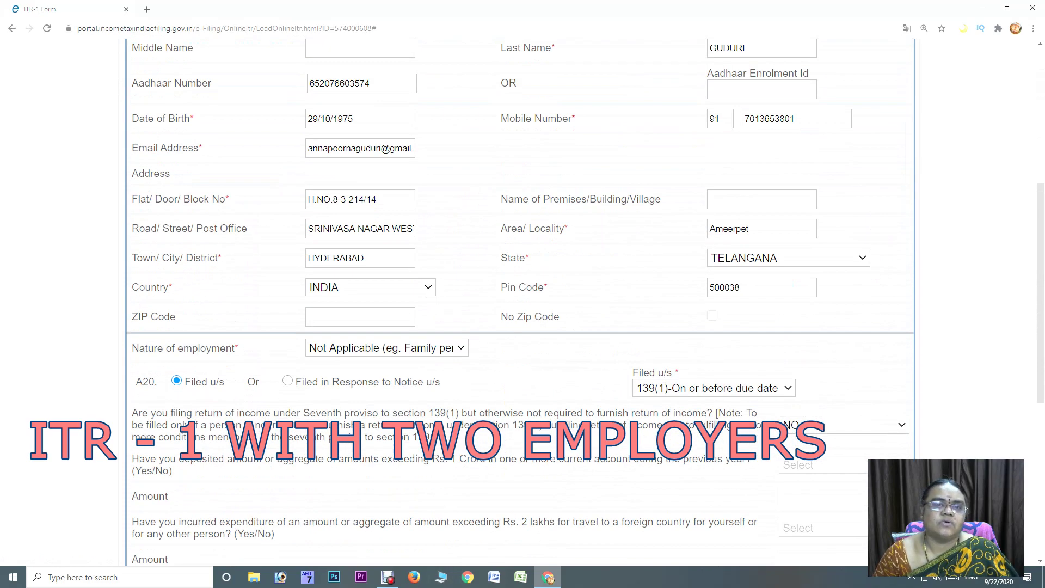
click(387, 348)
key(Down)
key(Down)
key(Down)
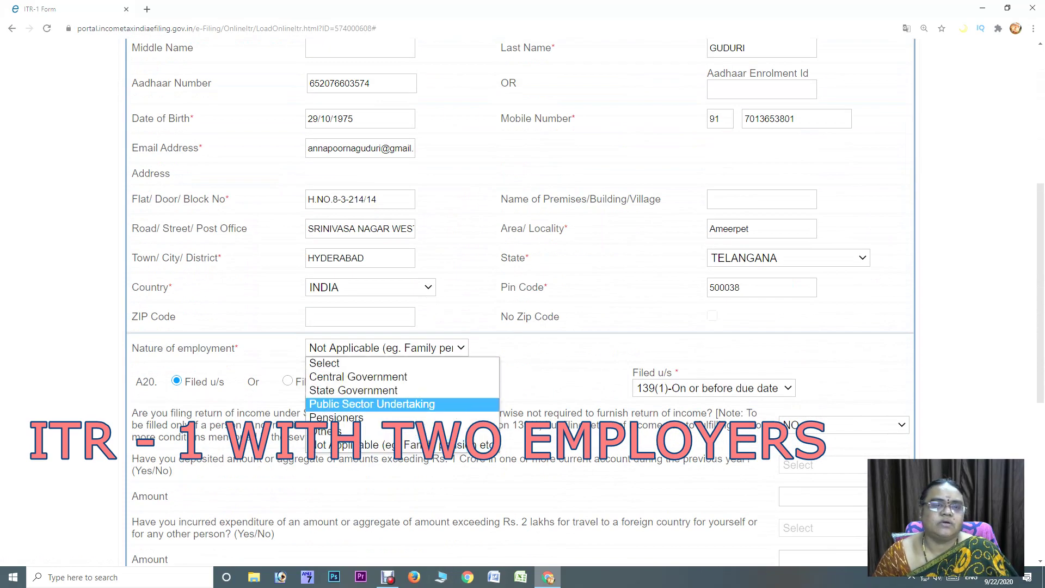
key(Down)
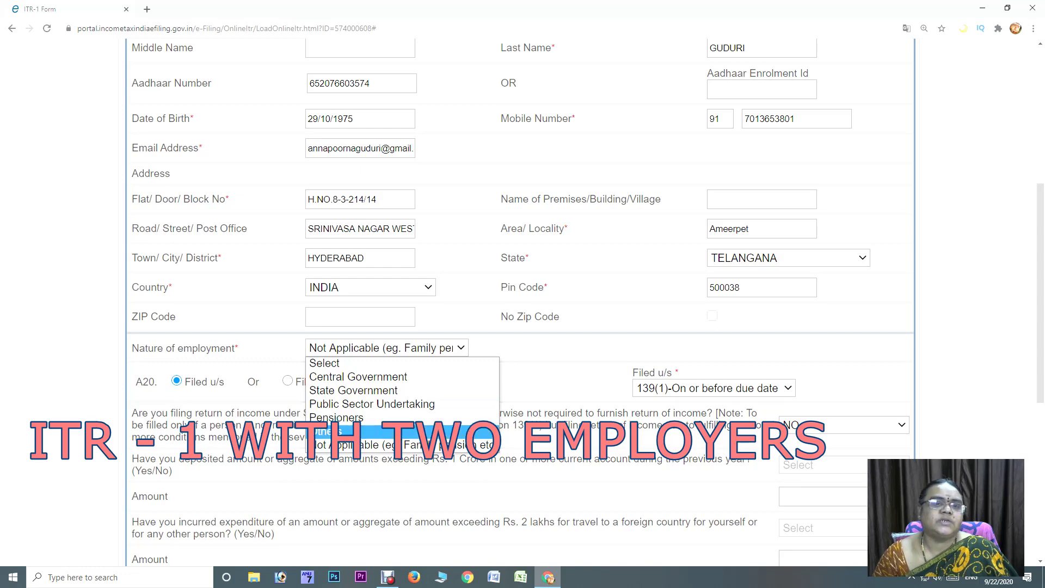
key(Return)
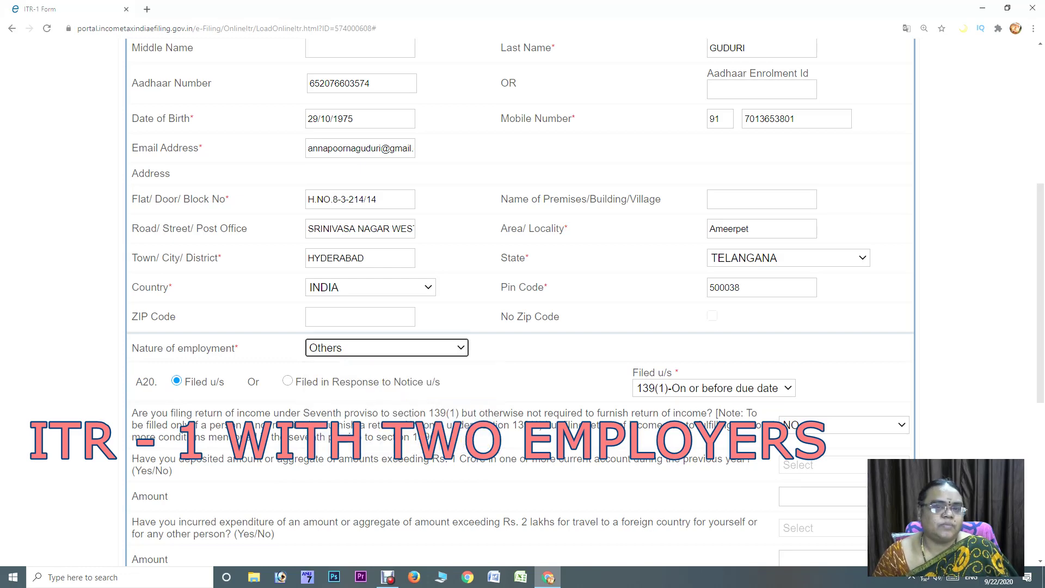
scroll(519, 302, up, 6)
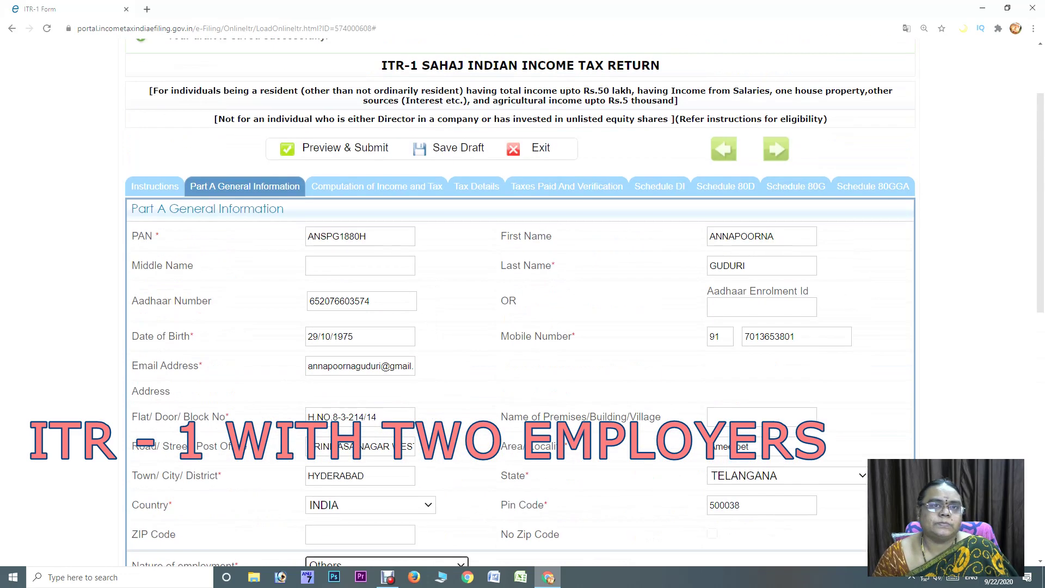
click(377, 296)
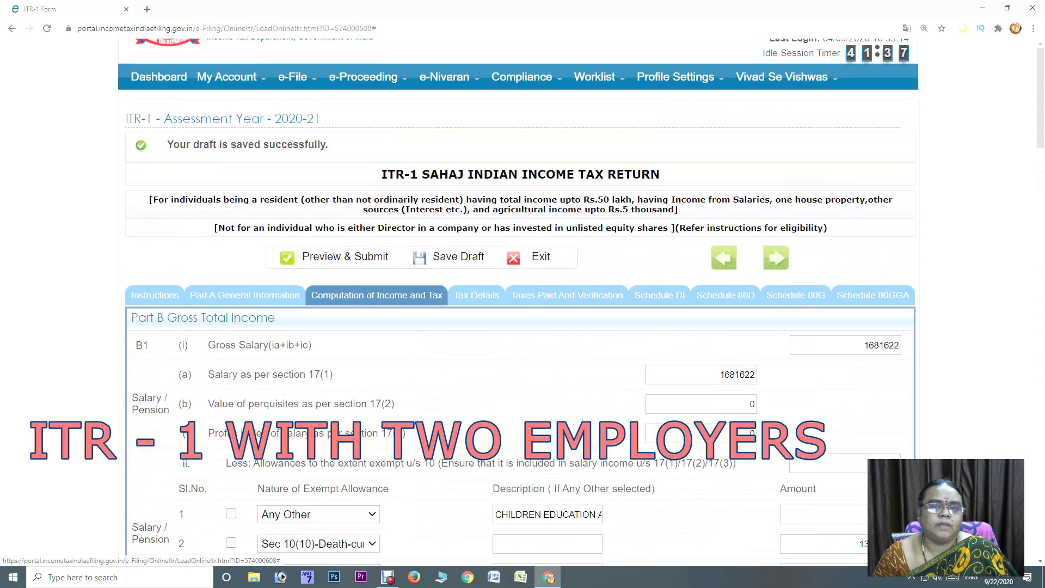
Enter 2800 professional tax u/s 16(iii), bringing deductions to 52800 and salary income to 1484066
scroll(519, 302, down, 7)
click(893, 371)
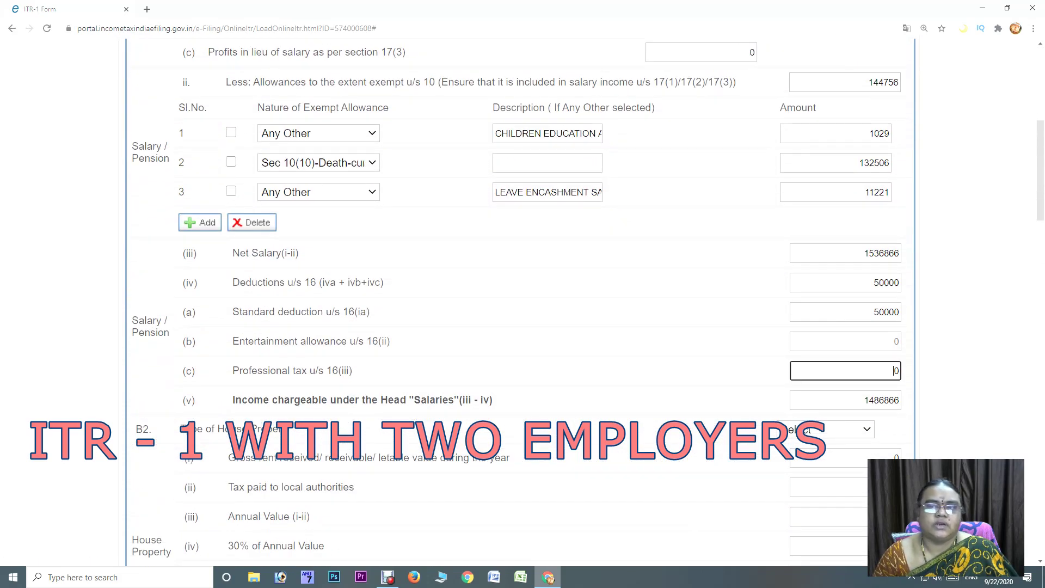
text(2800)
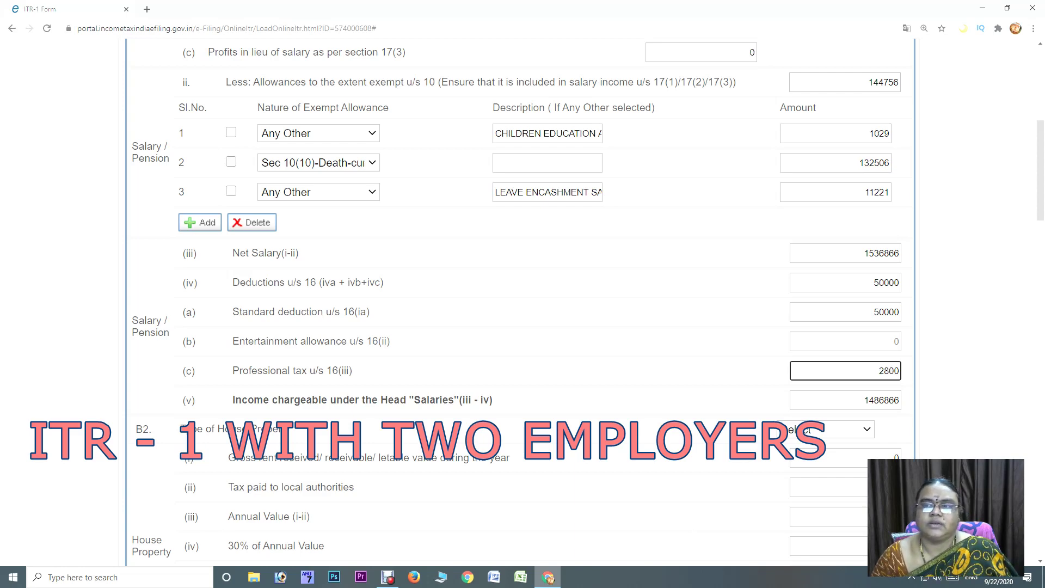
key(Tab)
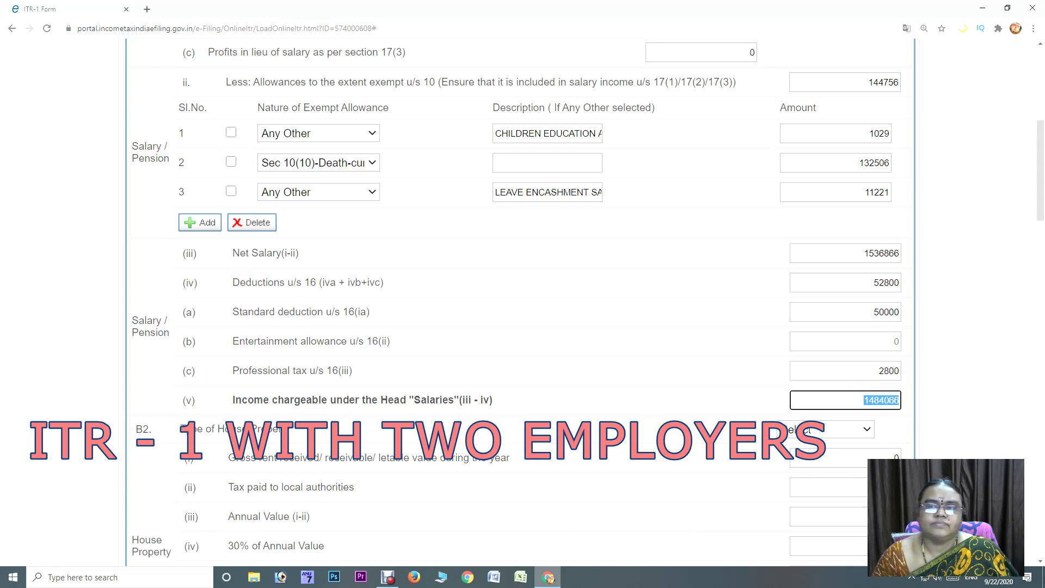
scroll(523, 300, down, 2)
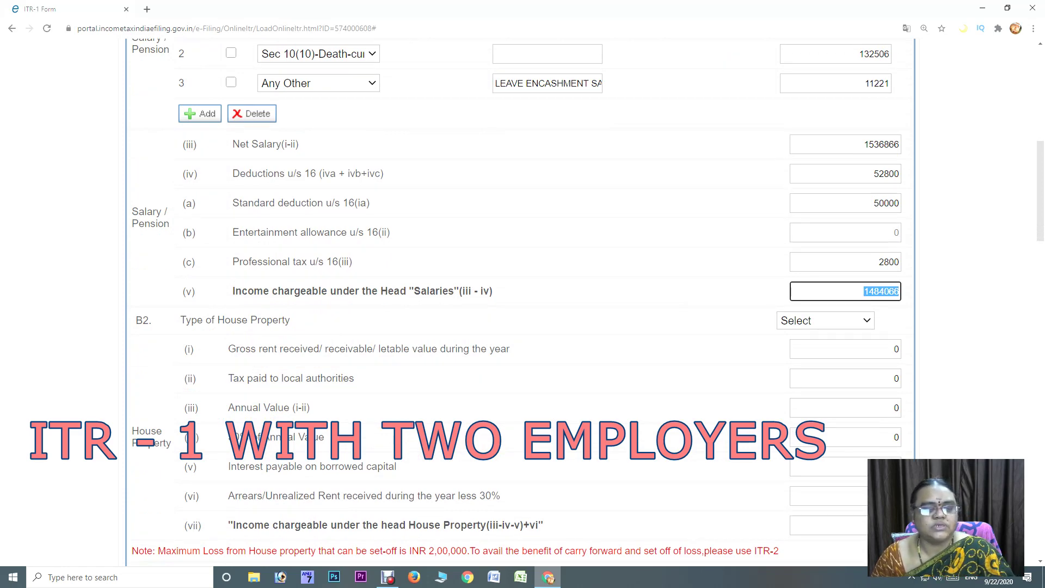
scroll(522, 299, down, 3)
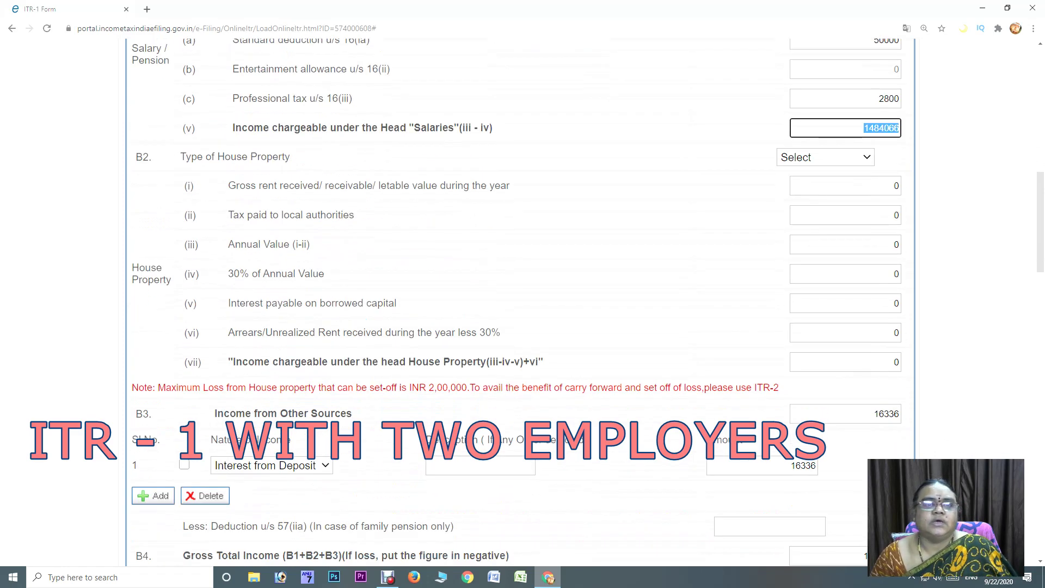
Set the house property type to Self Occupied after briefly trying Let Out
click(825, 157)
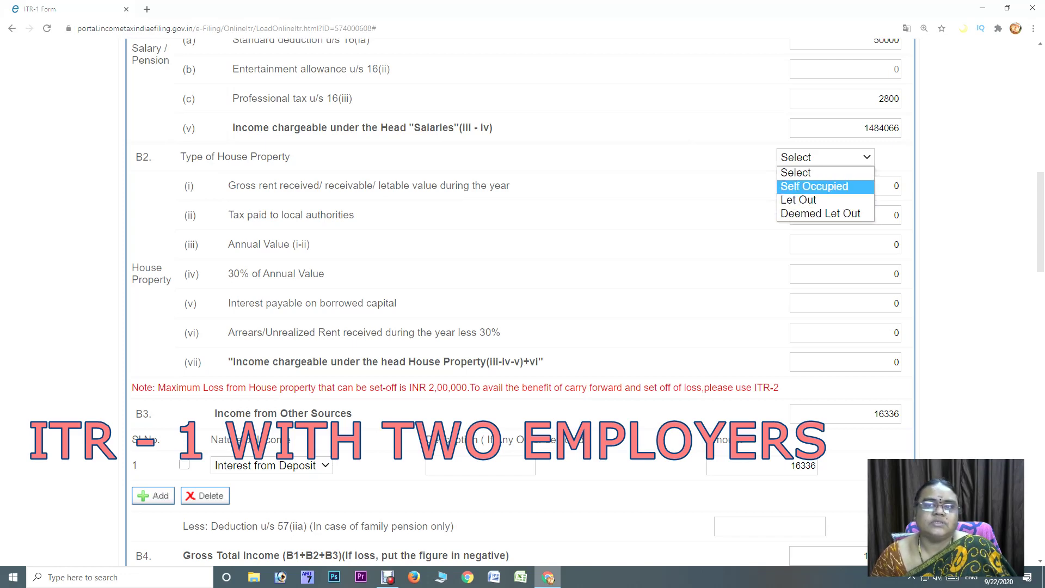
key(Return)
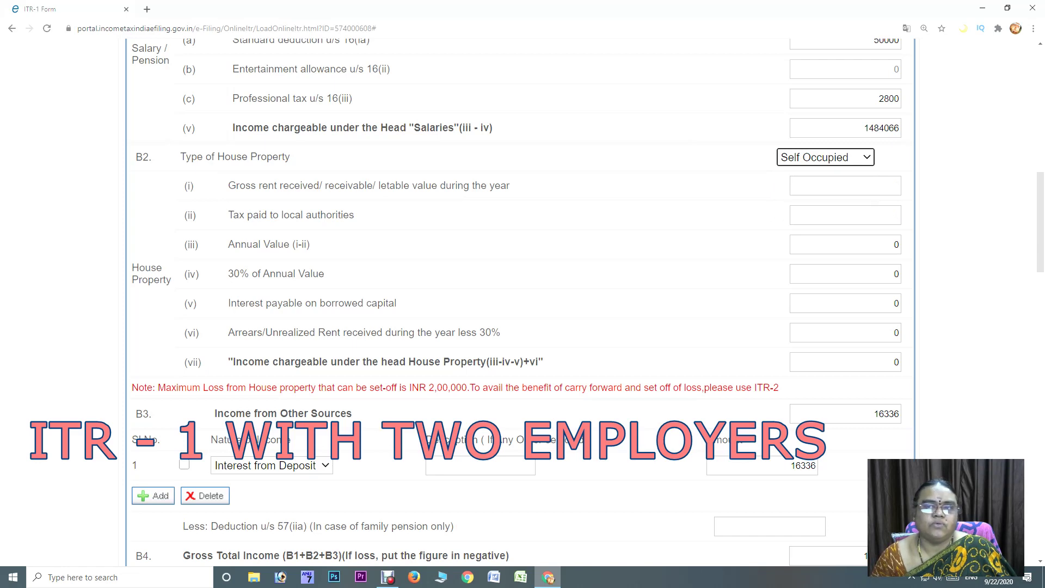
click(825, 157)
click(805, 198)
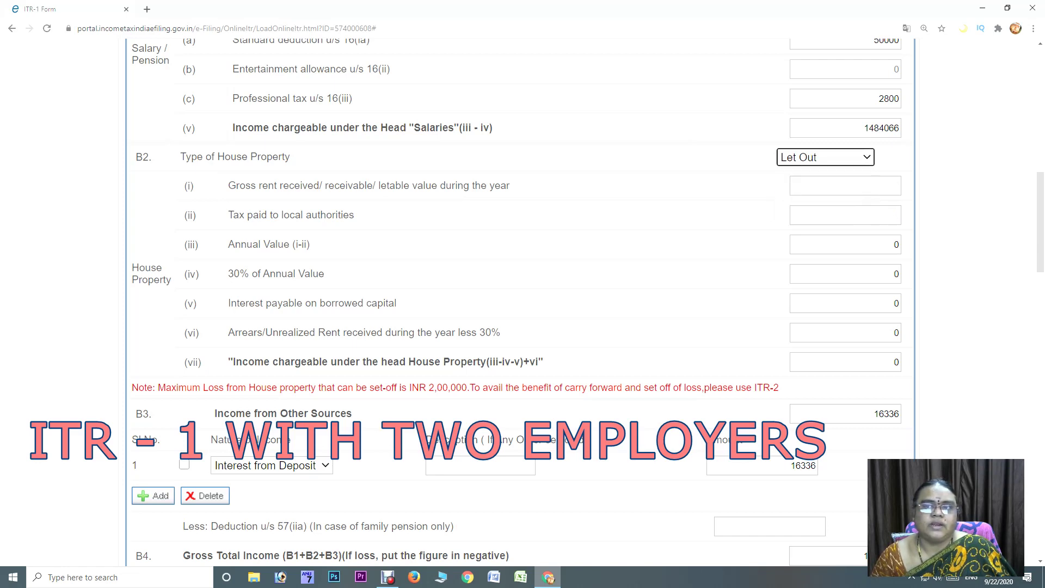
click(825, 157)
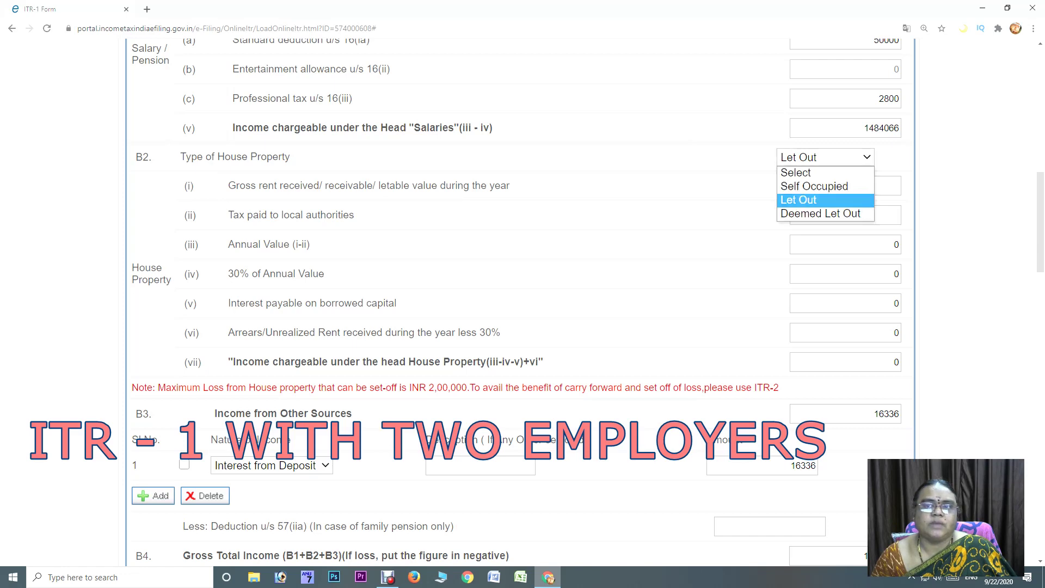
click(805, 185)
Enter 200000 interest on borrowed capital, making house property income -200000
click(845, 303)
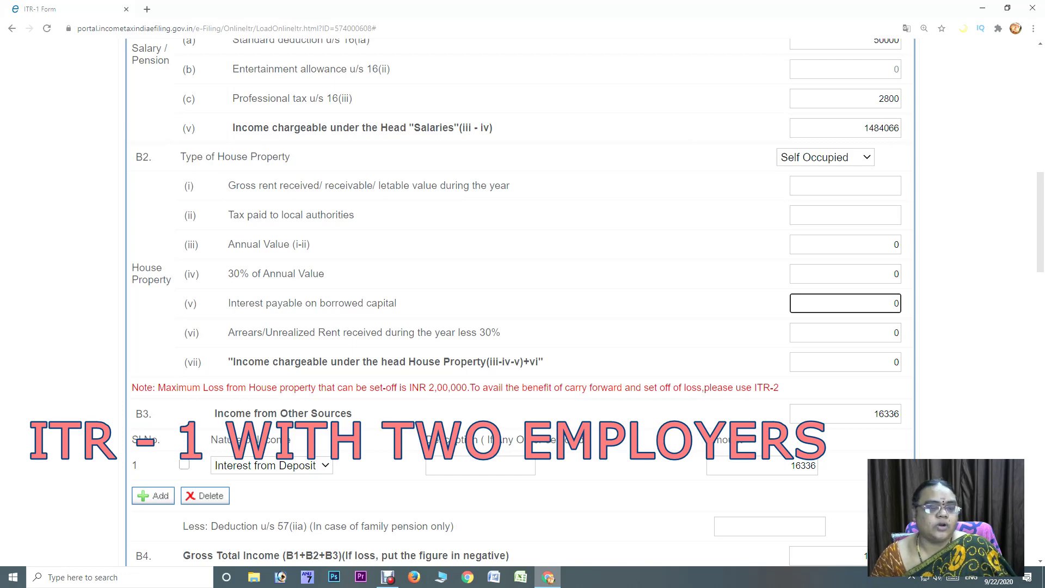
text(200000)
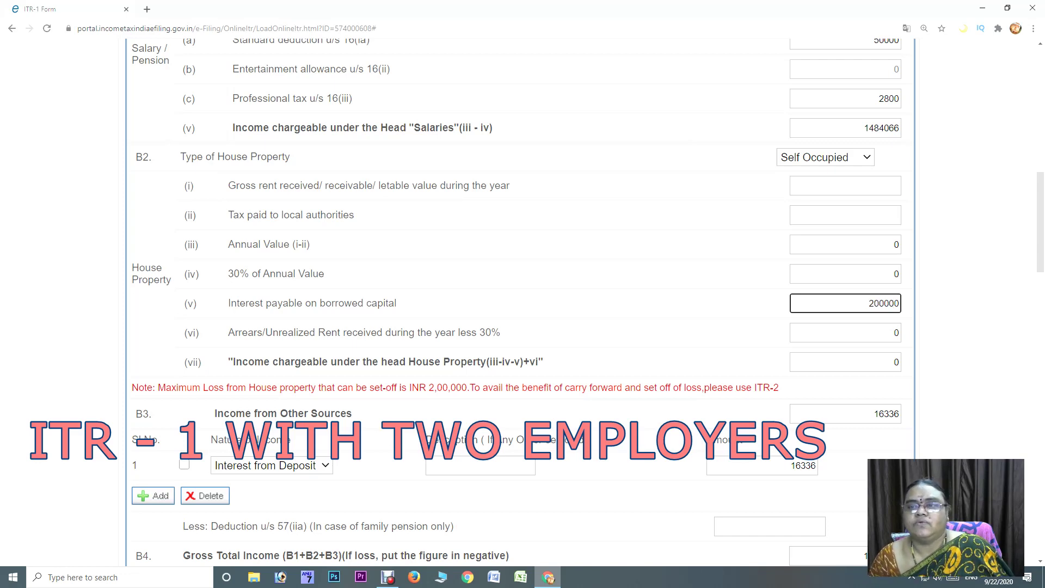
click(896, 333)
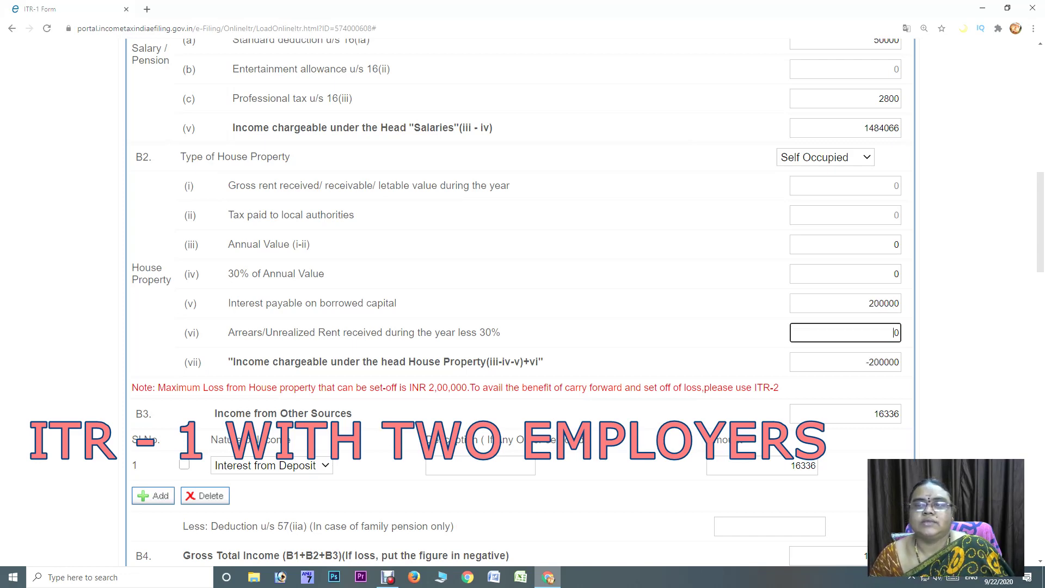
scroll(523, 299, down, 3)
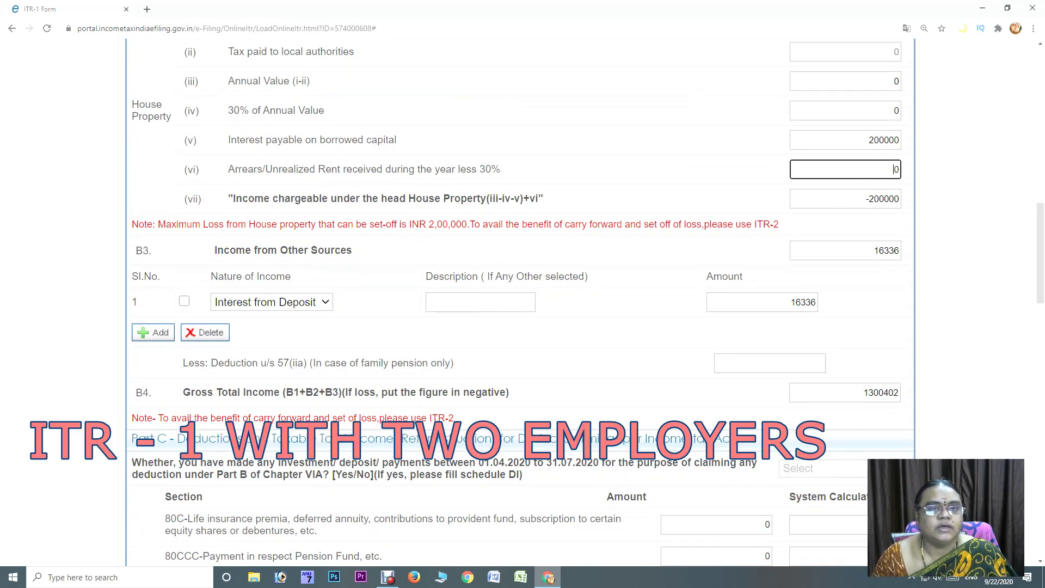
Reset the other-source income type to Select and delete its 16336 amount, leaving Gross Total Income 1284066
click(271, 302)
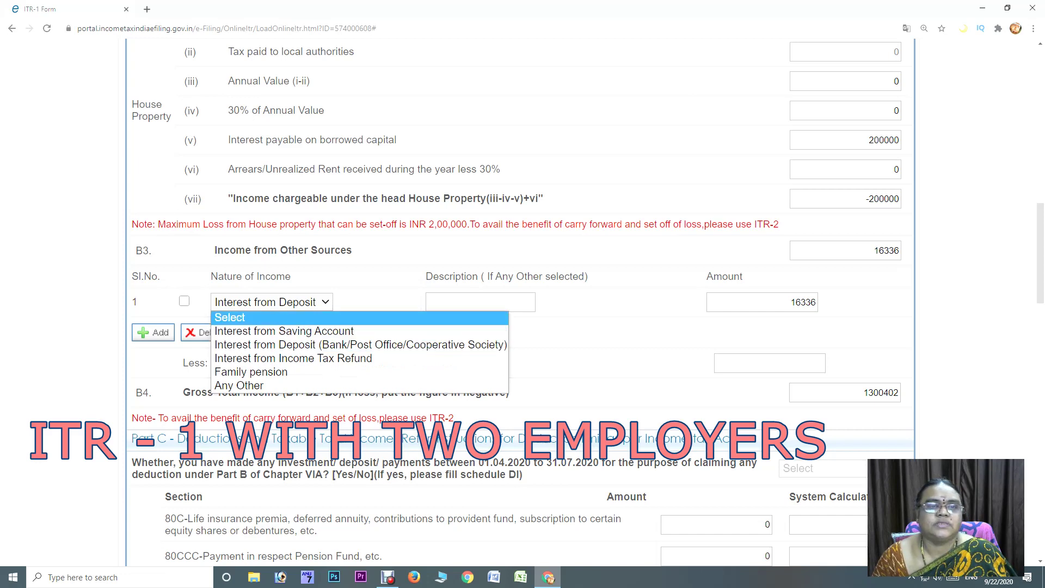
click(230, 318)
click(790, 302)
key(ctrl+a)
key(BackSpace)
key(Tab)
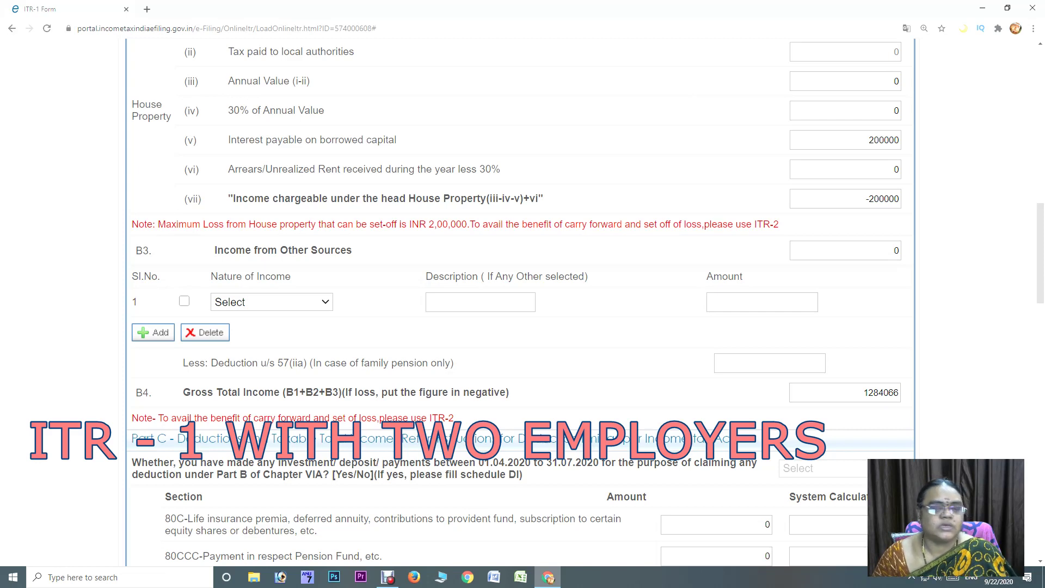
scroll(521, 300, down, 3)
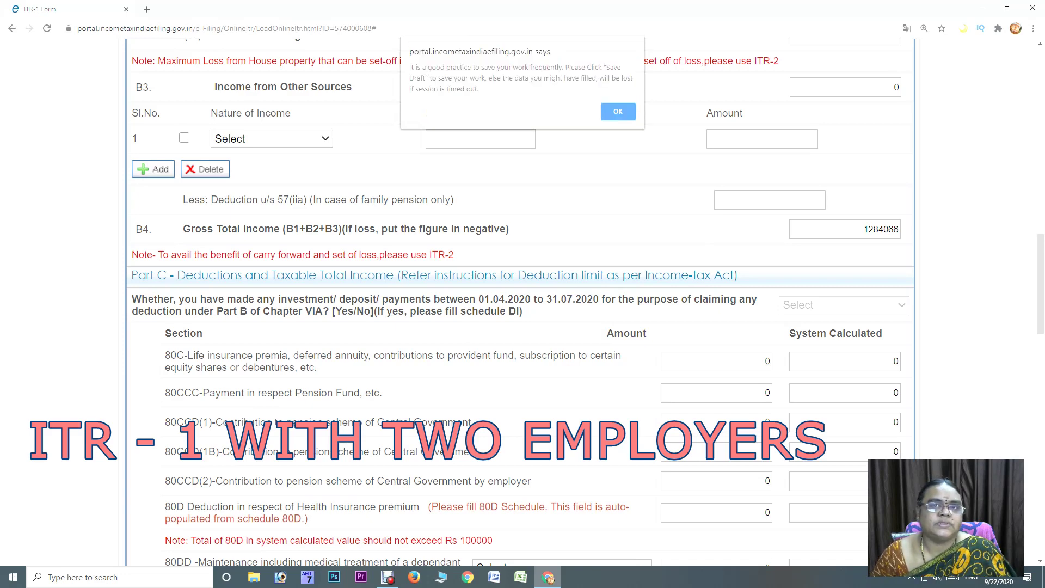
Dismiss the save reminder and review the totals, with Gross Total Income at 1284066
key(Return)
scroll(520, 300, up, 2)
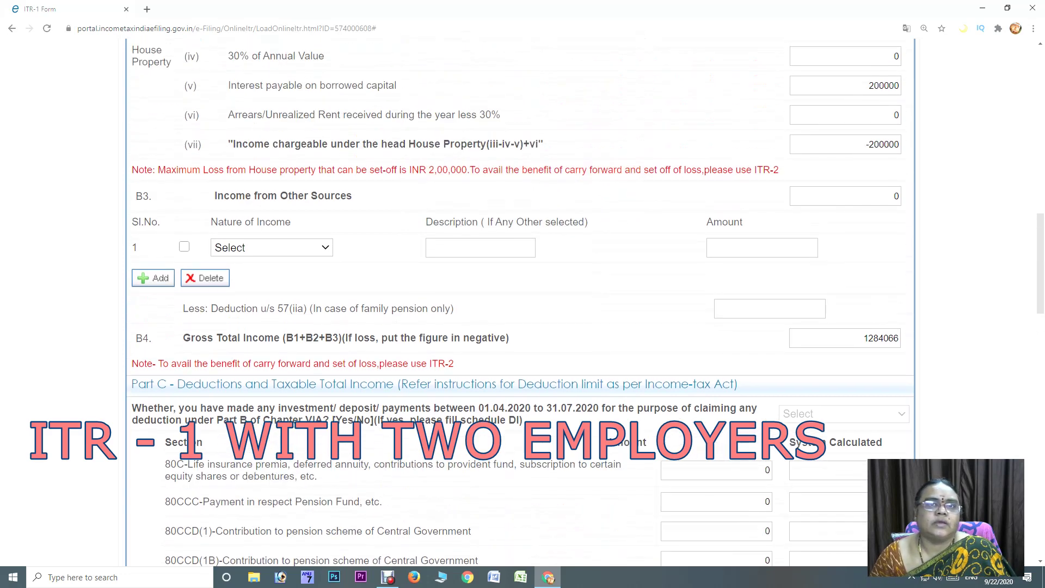
scroll(520, 300, up, 15)
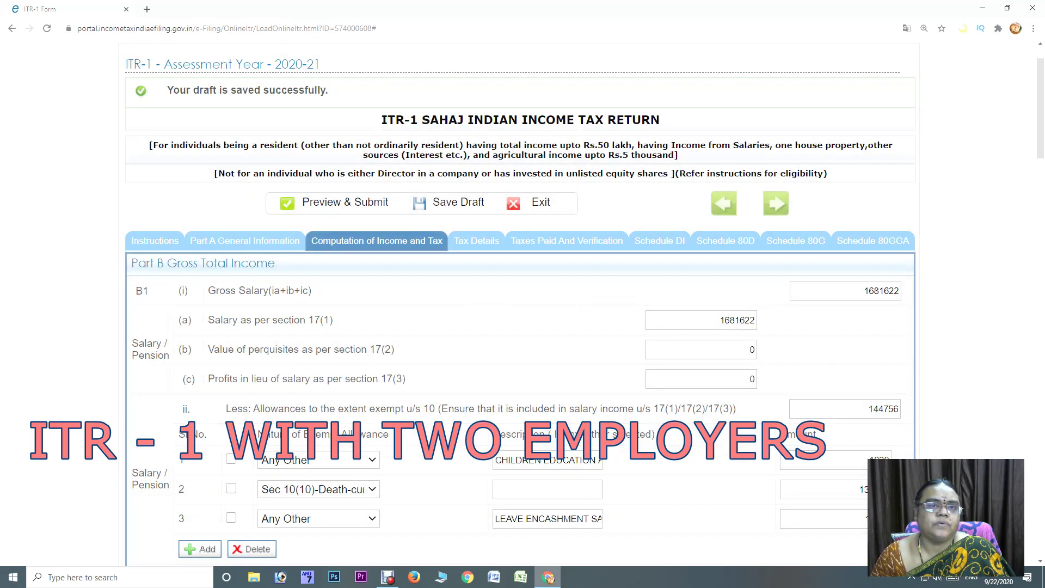
scroll(522, 300, down, 10)
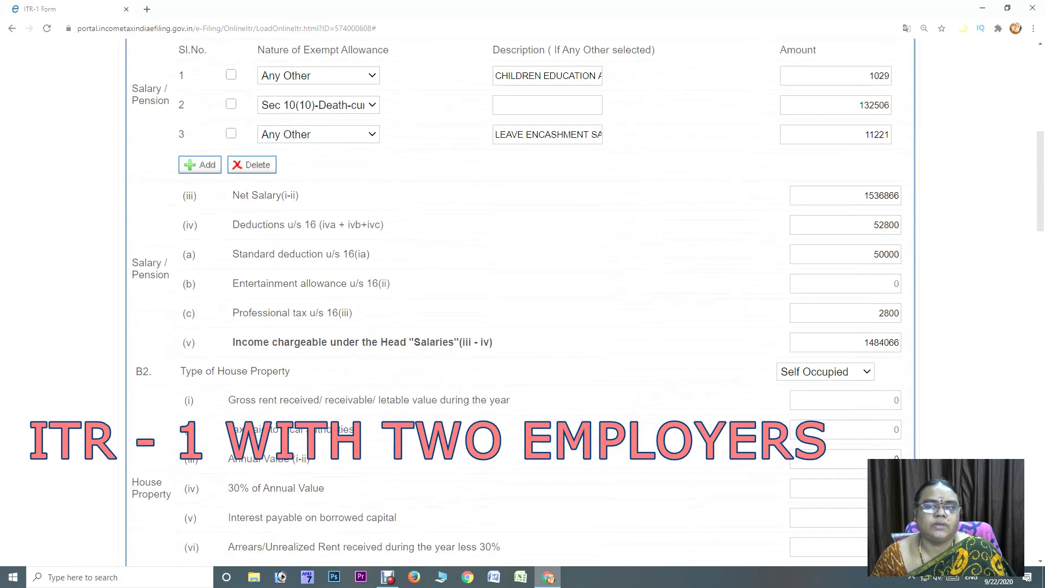
scroll(522, 299, down, 4)
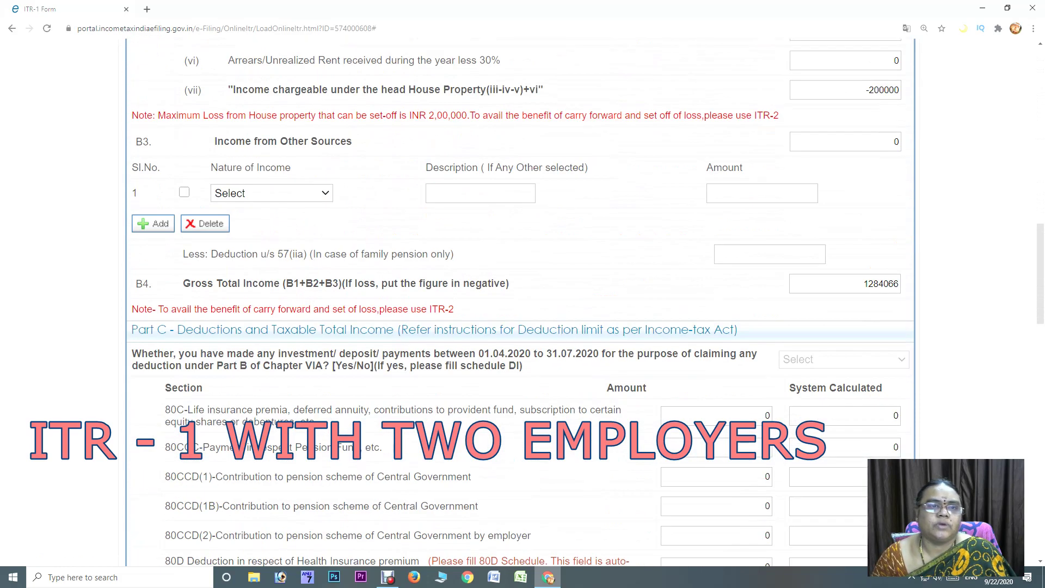
scroll(522, 299, down, 3)
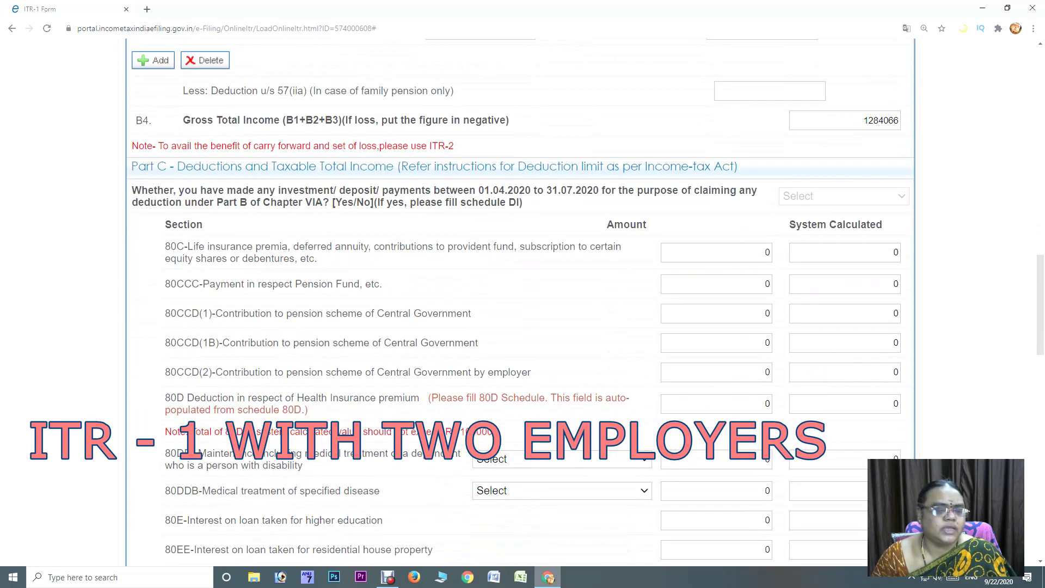
scroll(522, 299, up, 3)
click(271, 194)
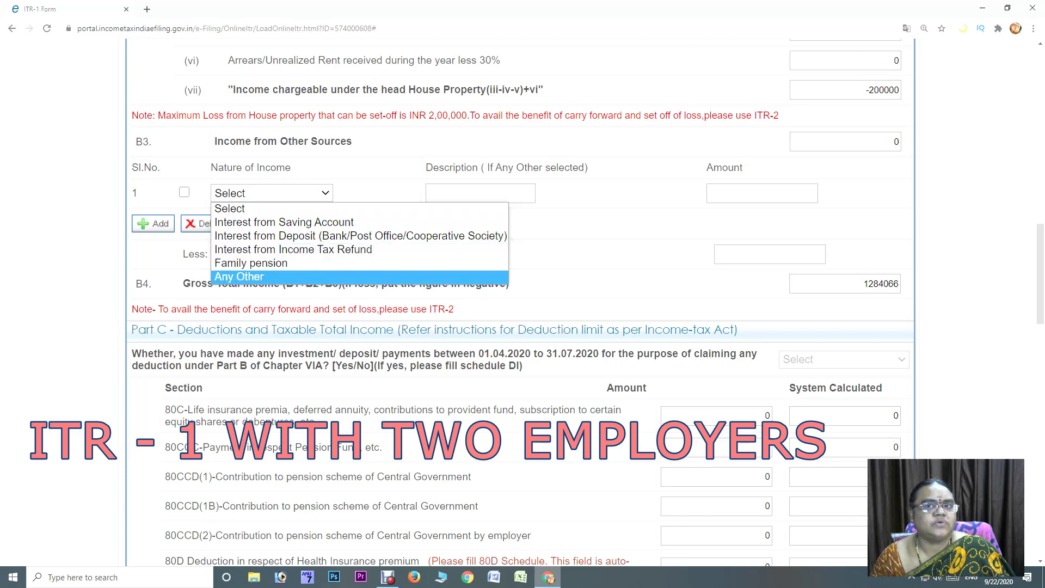
key(Escape)
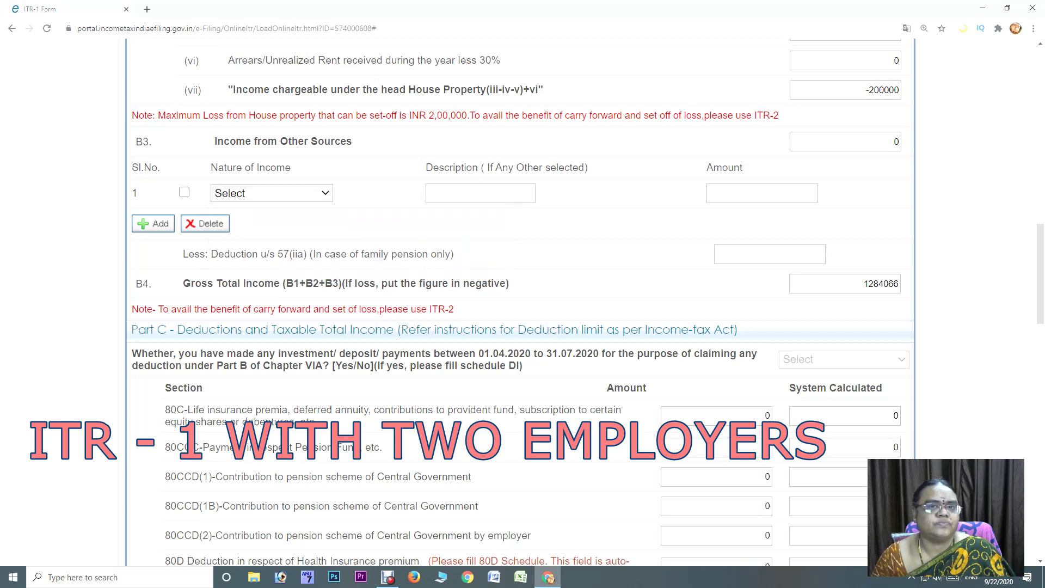
key(alt+Down)
key(Down)
key(Down)
key(Down)
key(Down)
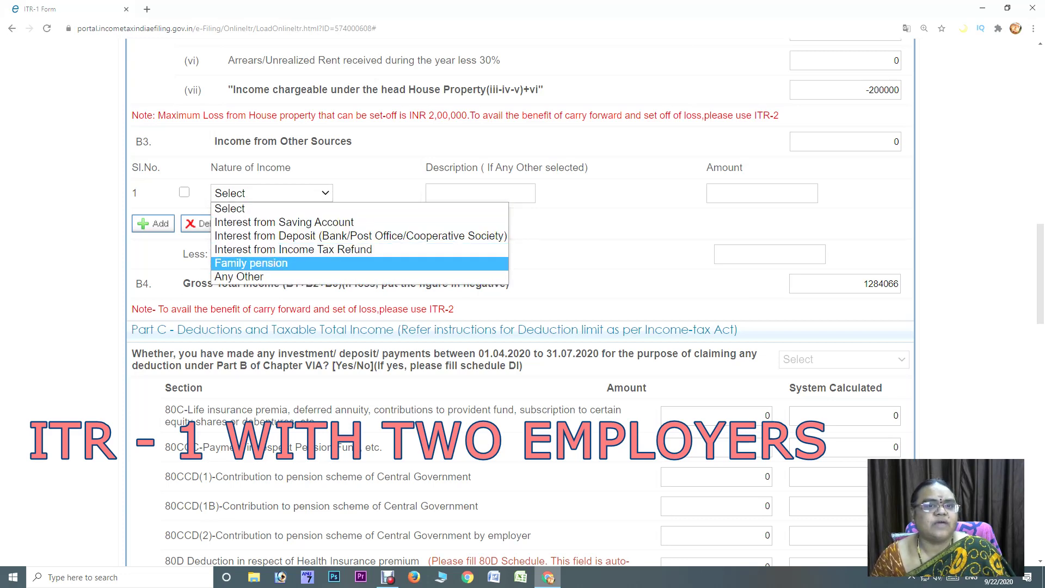
key(Return)
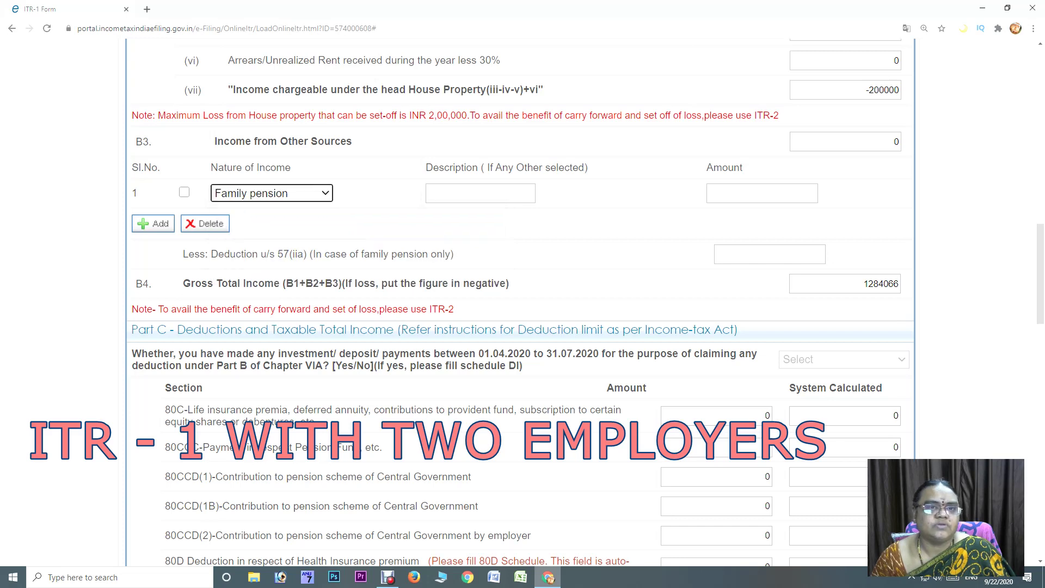
click(770, 254)
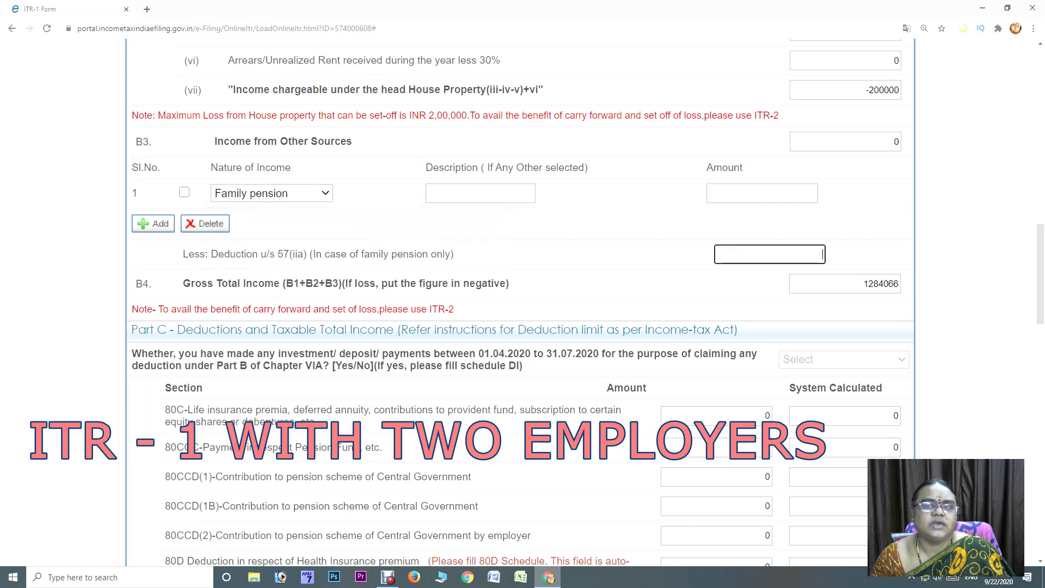
click(271, 193)
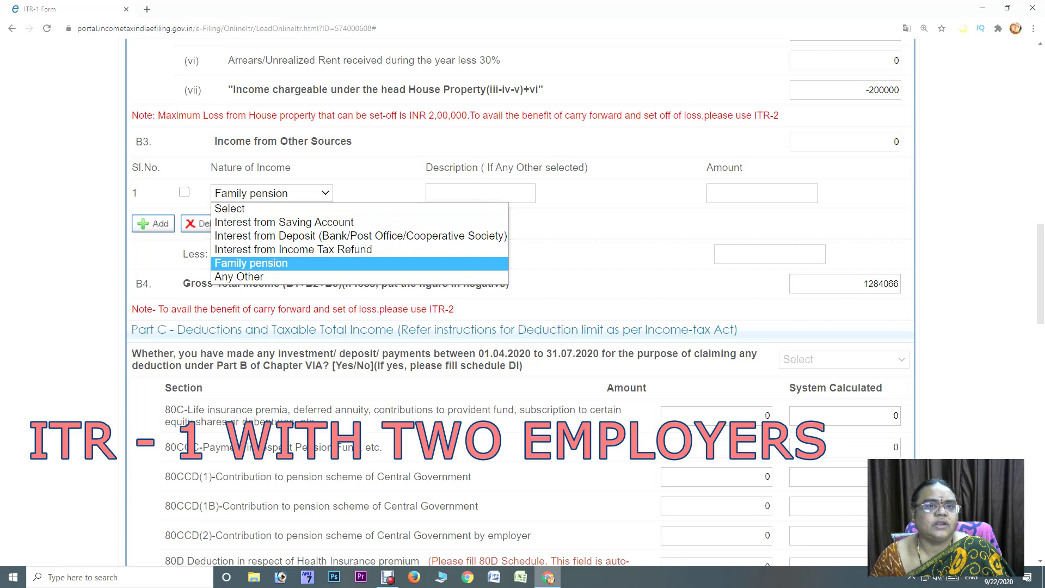
click(262, 221)
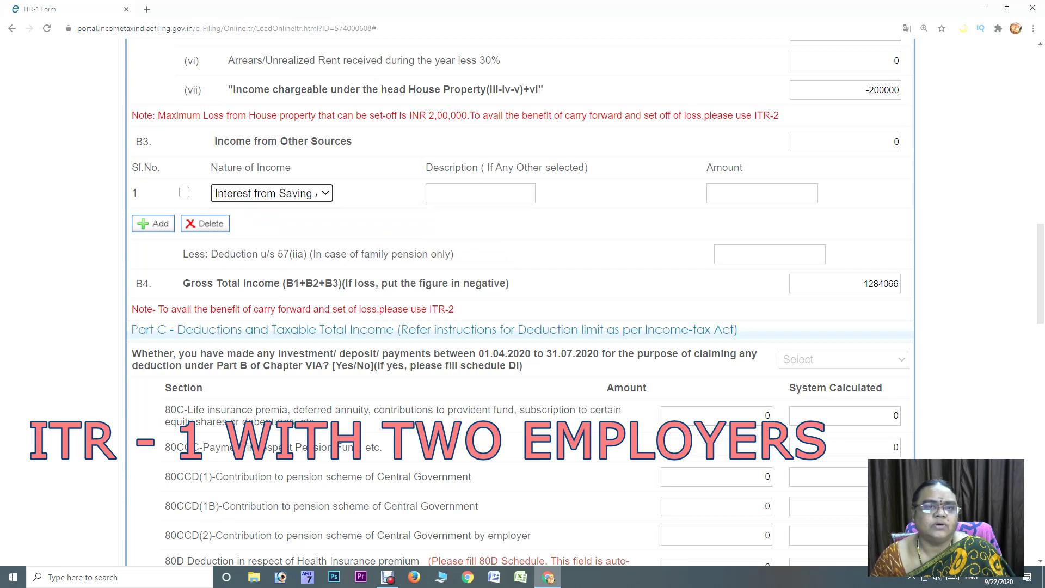
key(alt+Down)
key(Down)
key(Down)
key(Down)
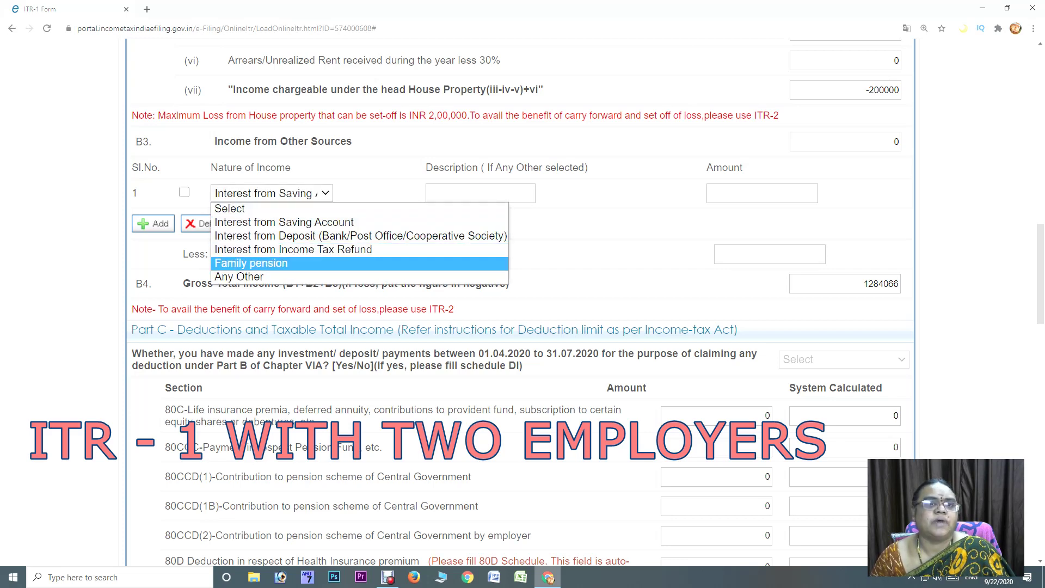
key(Return)
click(770, 254)
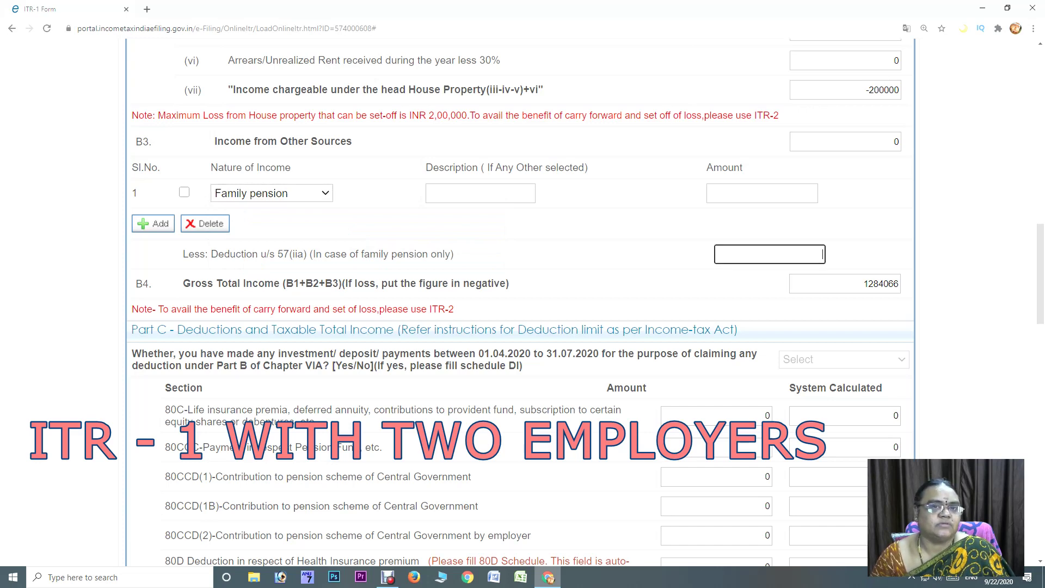
click(272, 194)
key(Up)
key(Up)
key(Up)
key(Up)
key(Return)
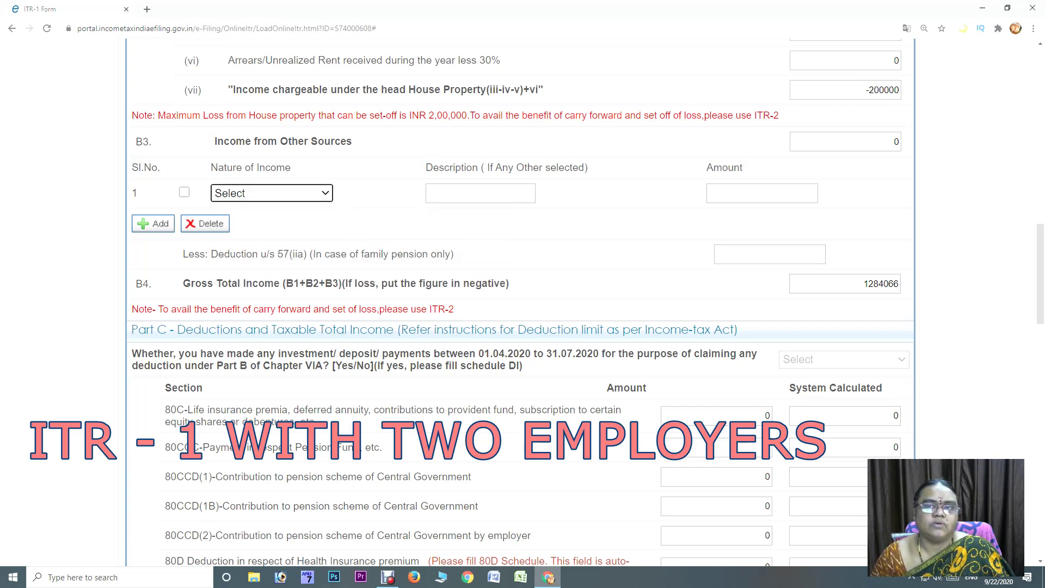
scroll(521, 310, down, 3)
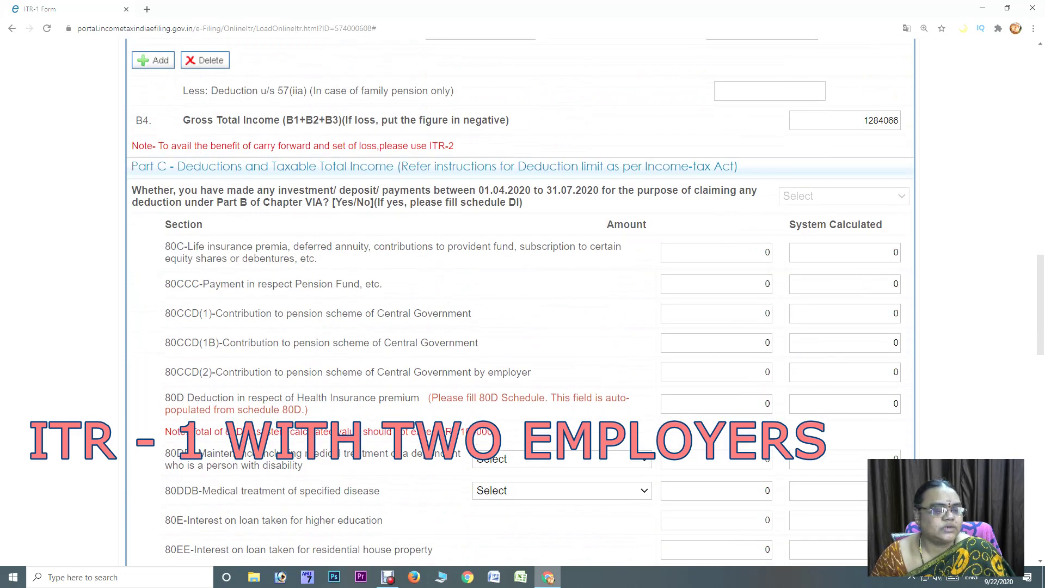
Enter 222701 as the section 80C deduction, which the system caps at 150000
click(766, 252)
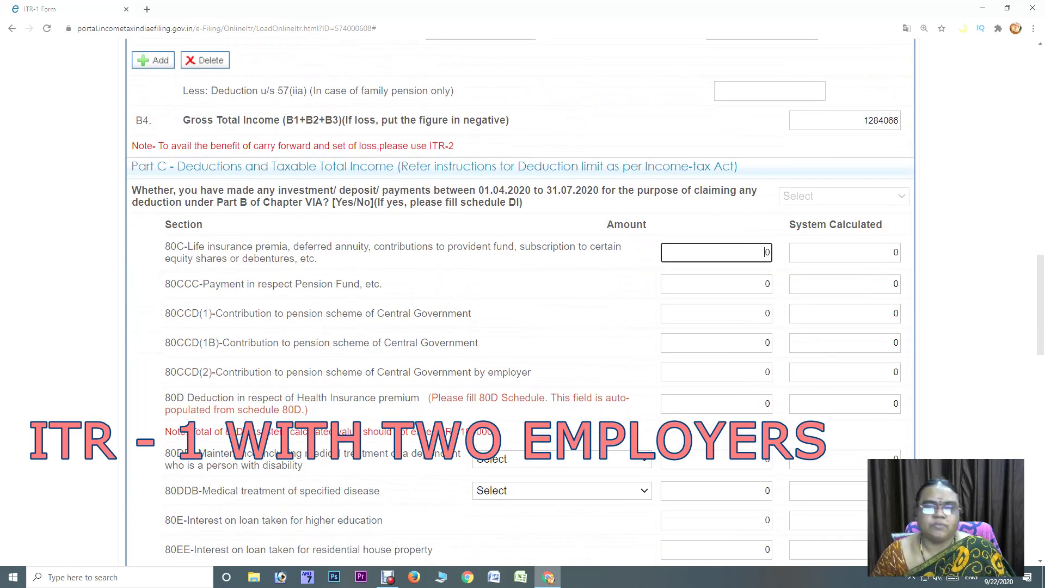
text(222)
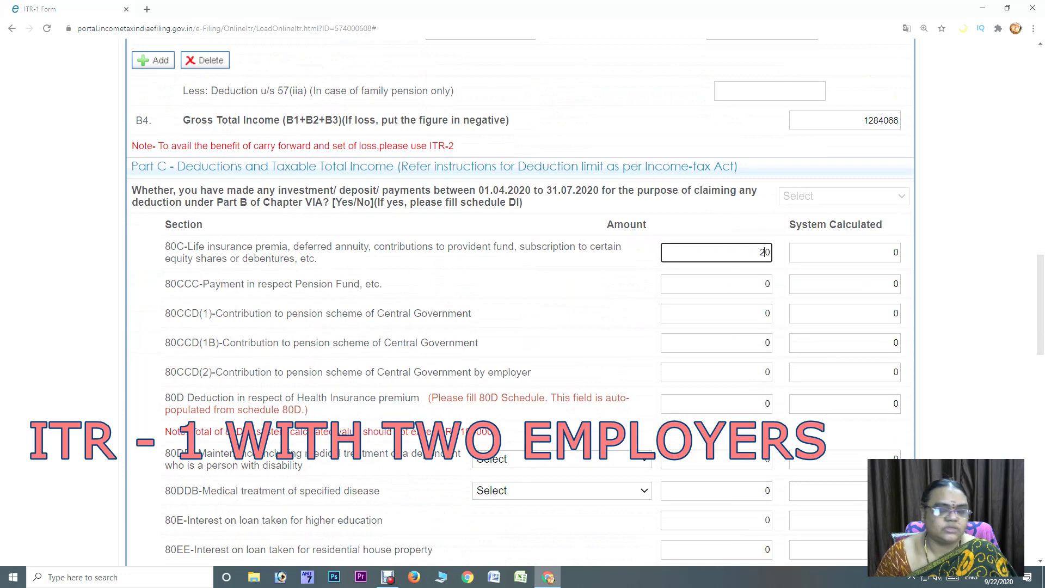
text(701)
key(Delete)
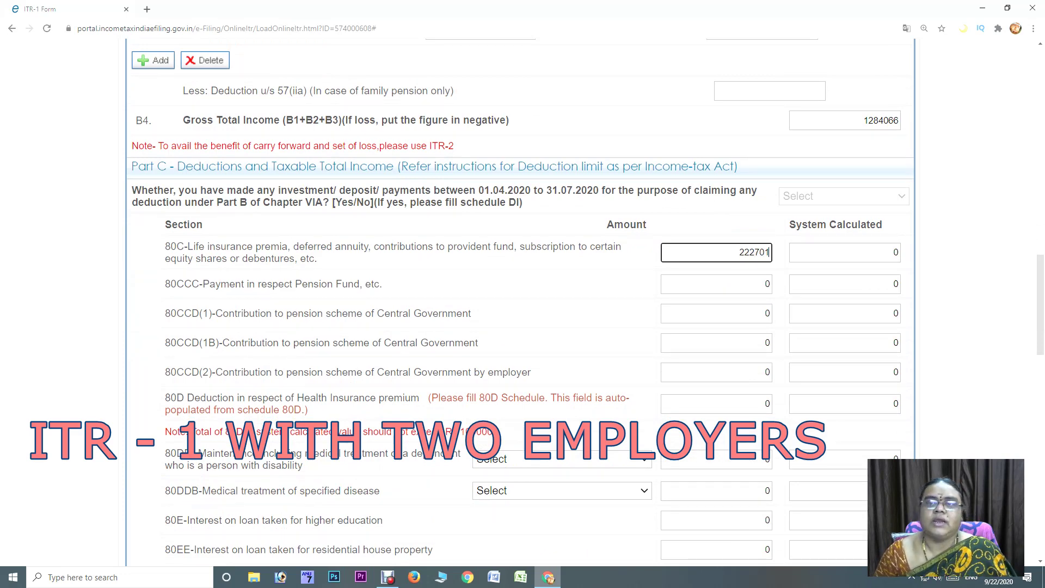
key(Tab)
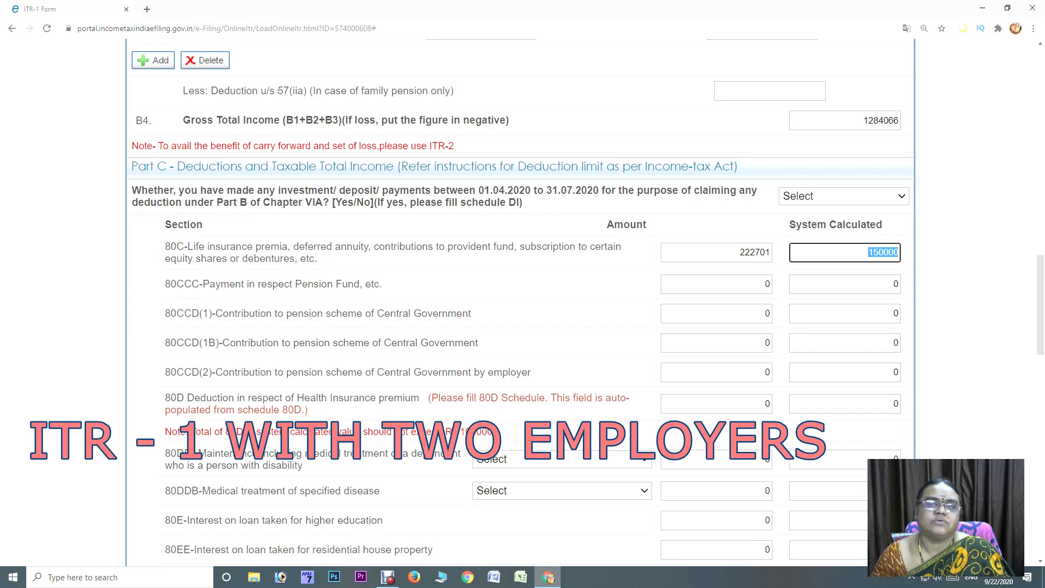
click(738, 253)
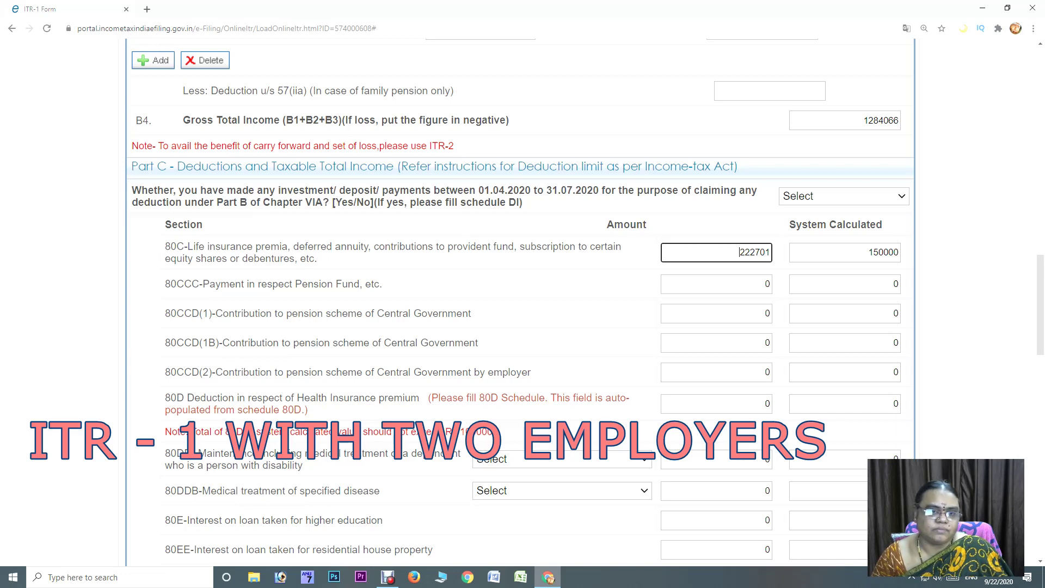
scroll(587, 311, down, 1)
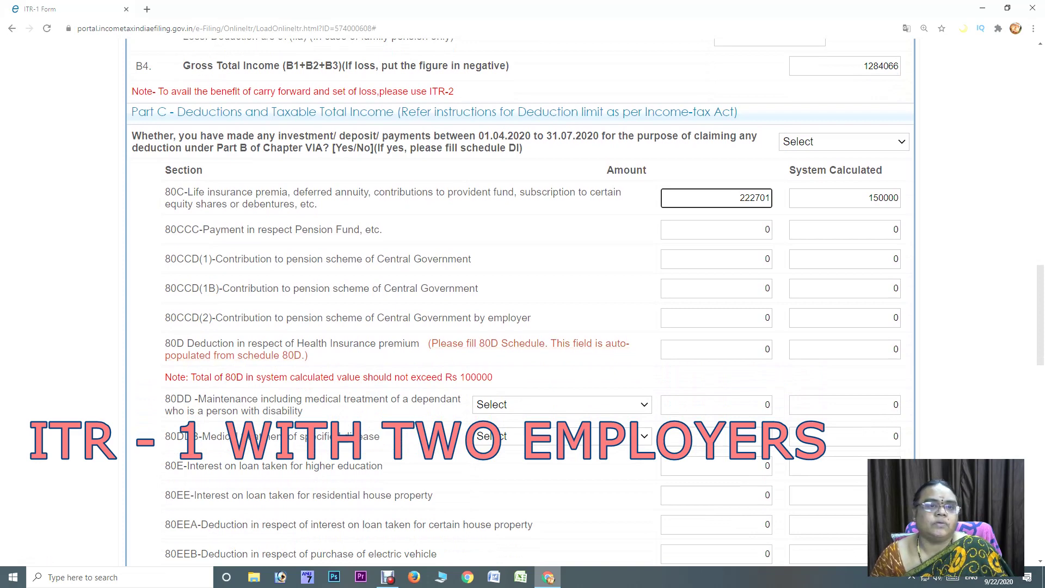
In Schedule 80D, answer NO to whether self or family includes a senior citizen
click(529, 344)
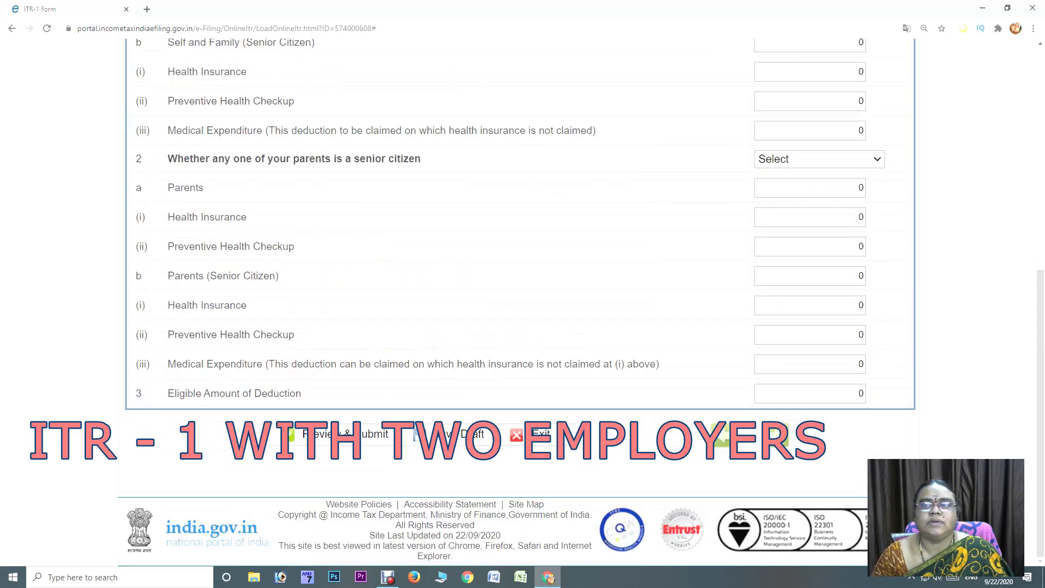
scroll(529, 344, up, 5)
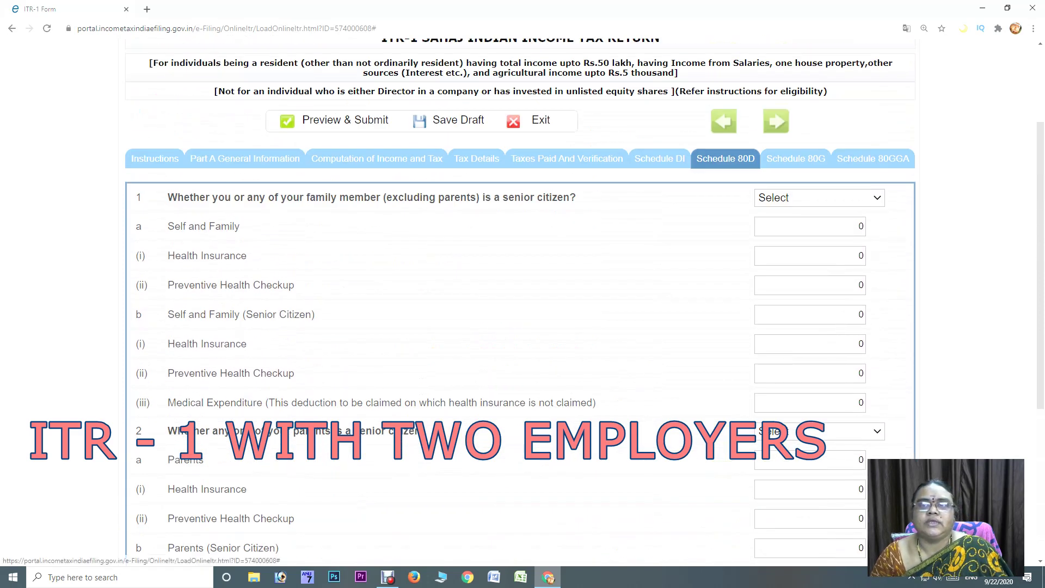
click(377, 159)
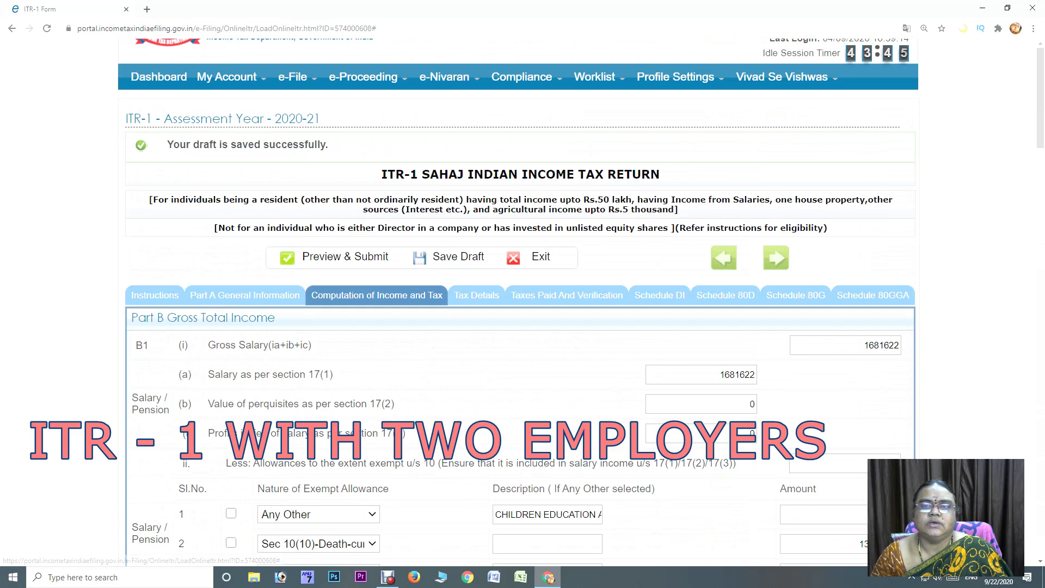
click(726, 295)
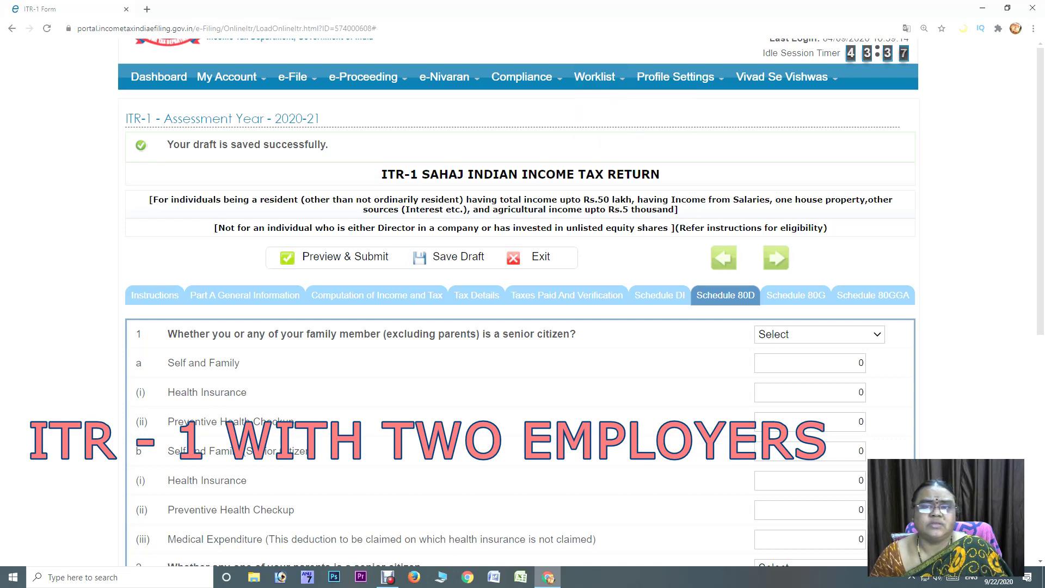
click(820, 335)
key(Return)
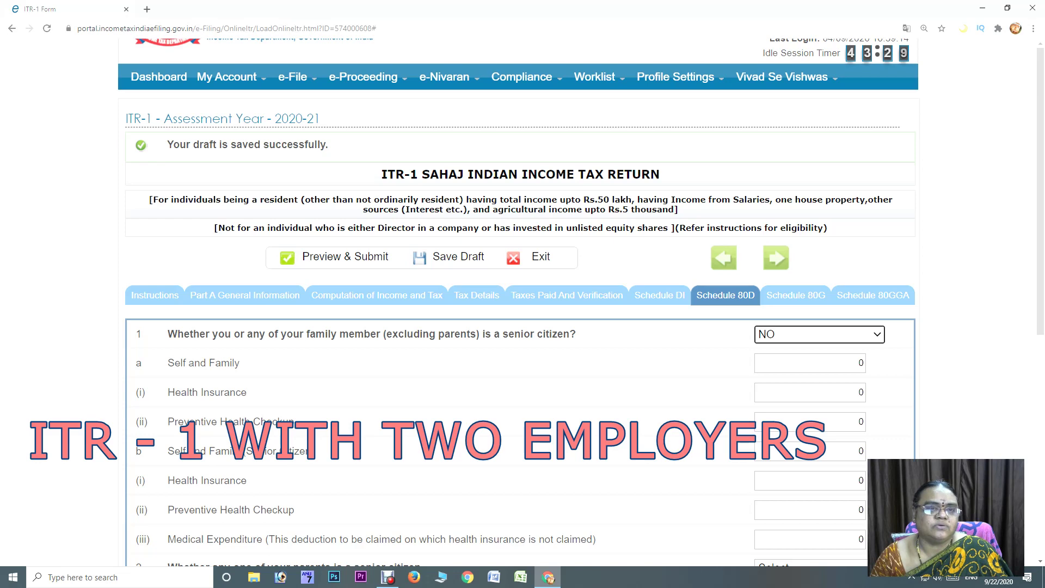
scroll(522, 302, down, 1)
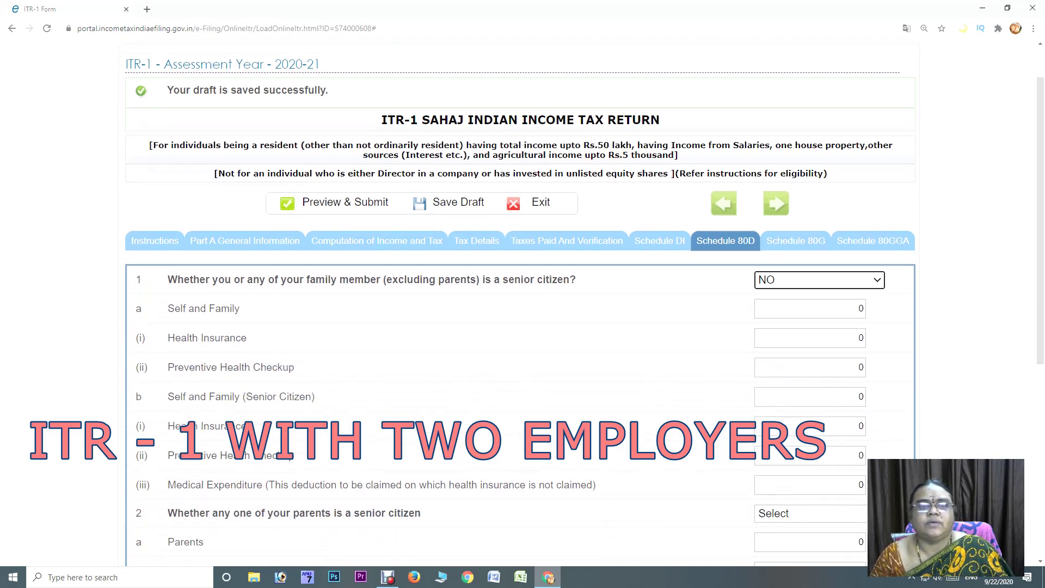
Enter self and family health insurance 4432 and preventive health checkup 5000
click(844, 338)
text(4432)
key(Delete)
key(Tab)
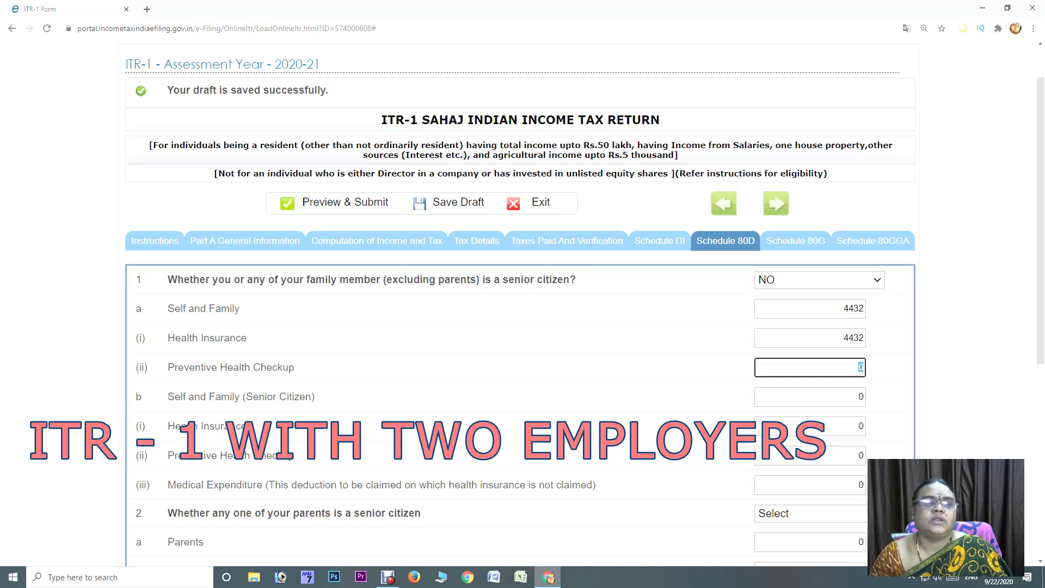
text(5000)
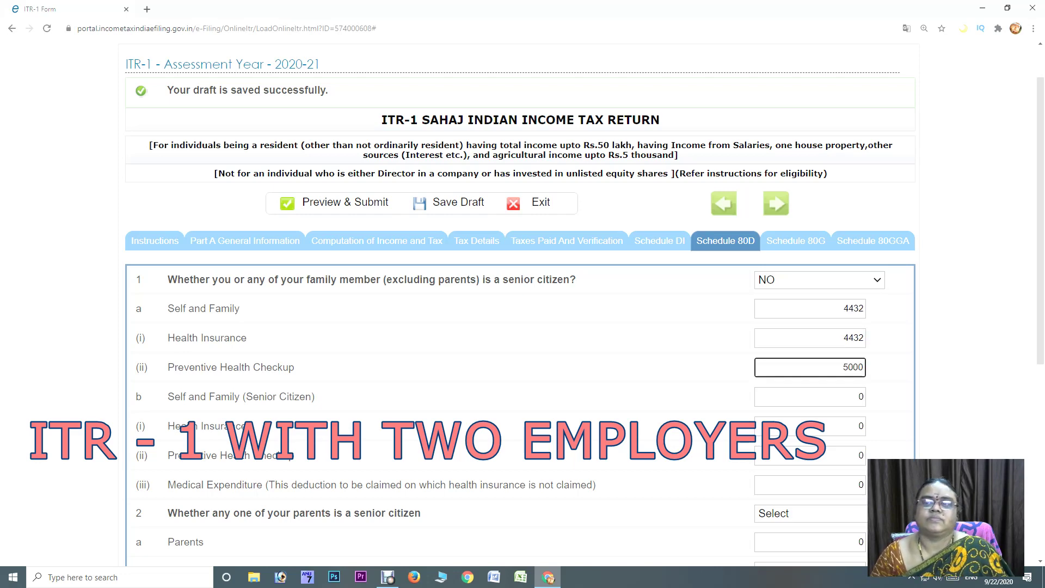
key(Tab)
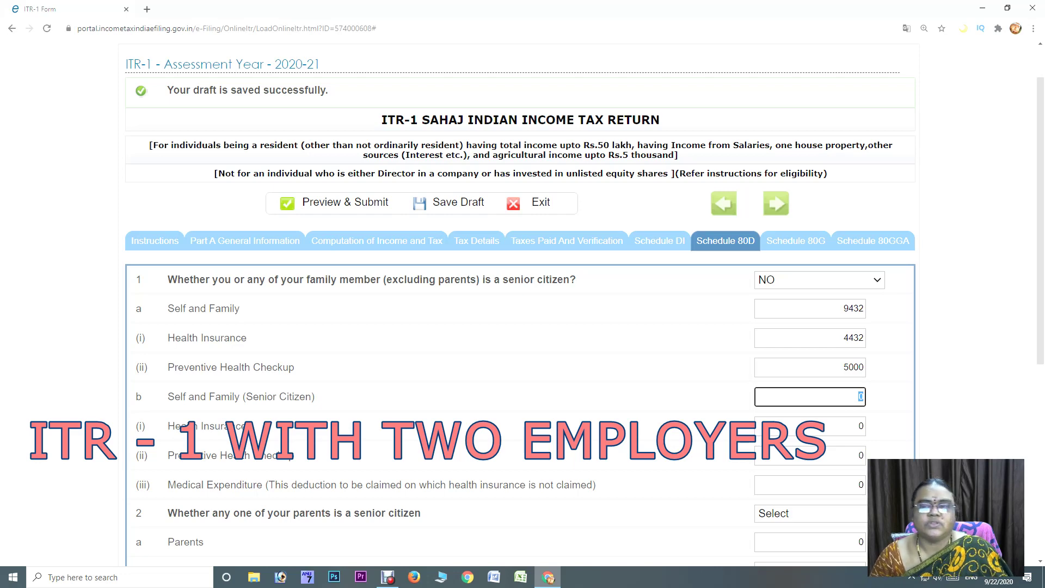
Set the parents senior-citizen question to Not claiming for Parents, bringing the 80D total to 9432
scroll(520, 294, down, 4)
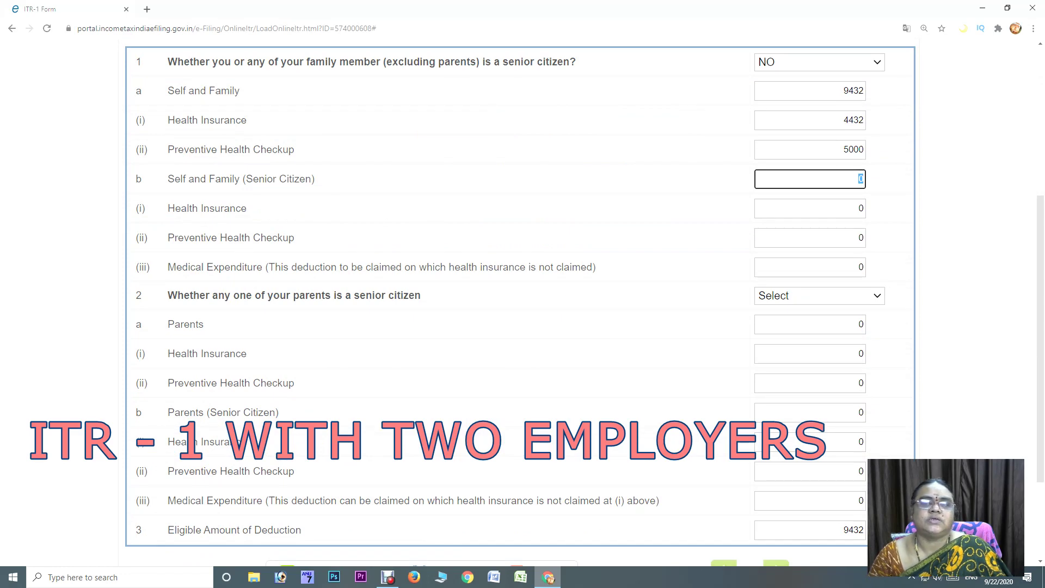
click(819, 296)
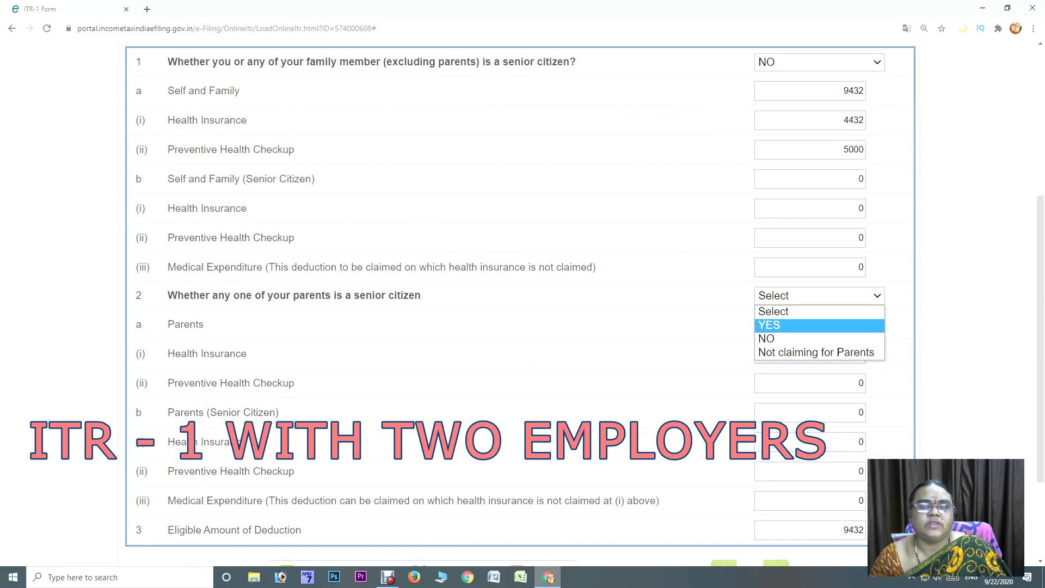
key(Return)
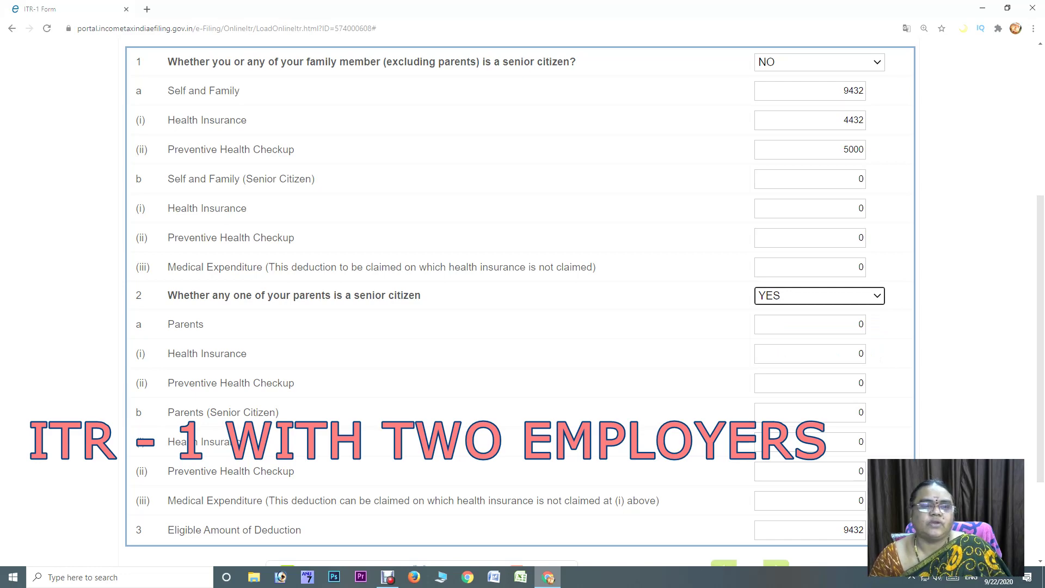
click(859, 500)
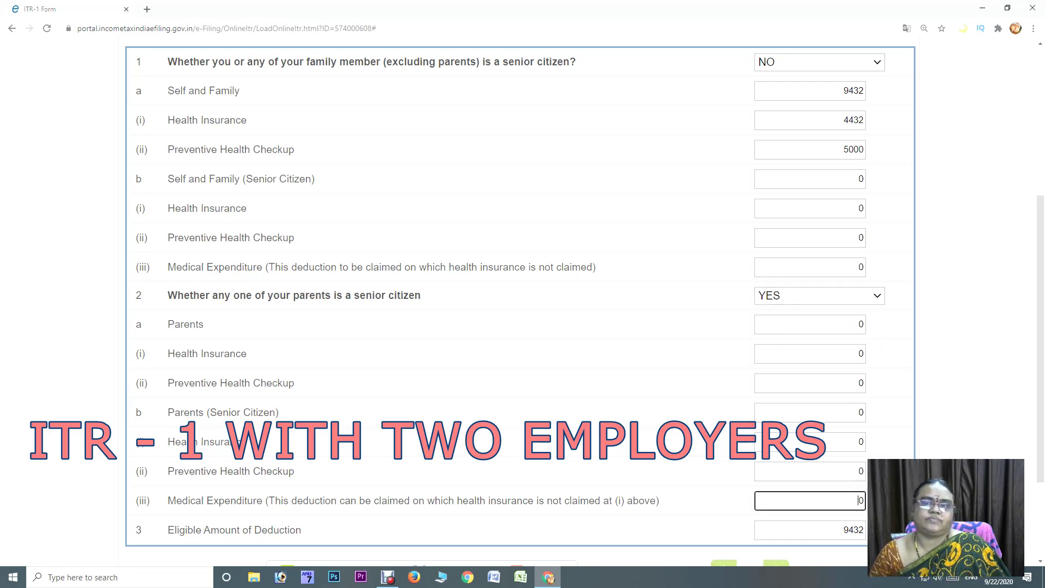
click(819, 295)
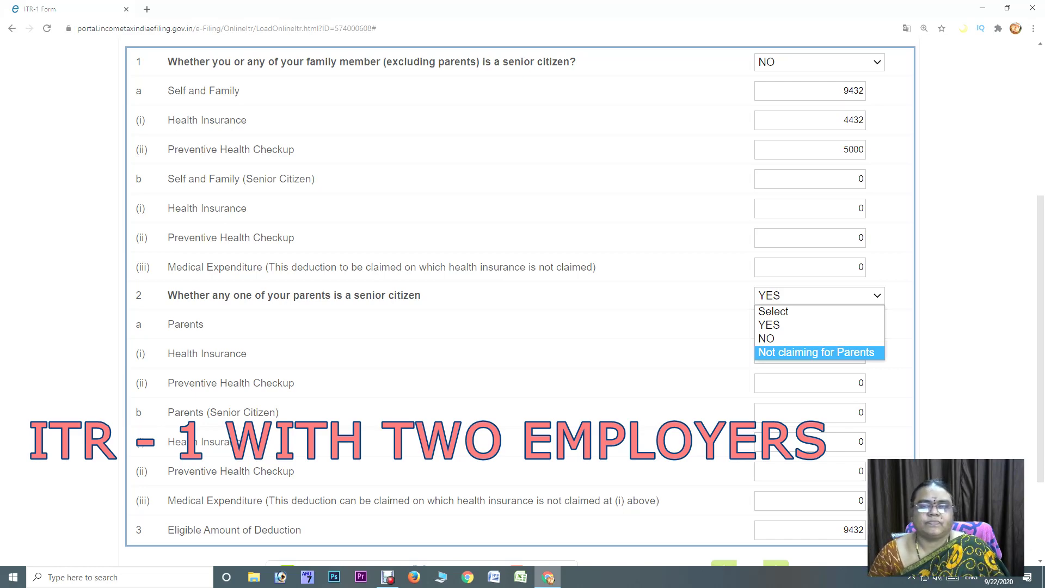
key(Up)
key(Up)
key(Up)
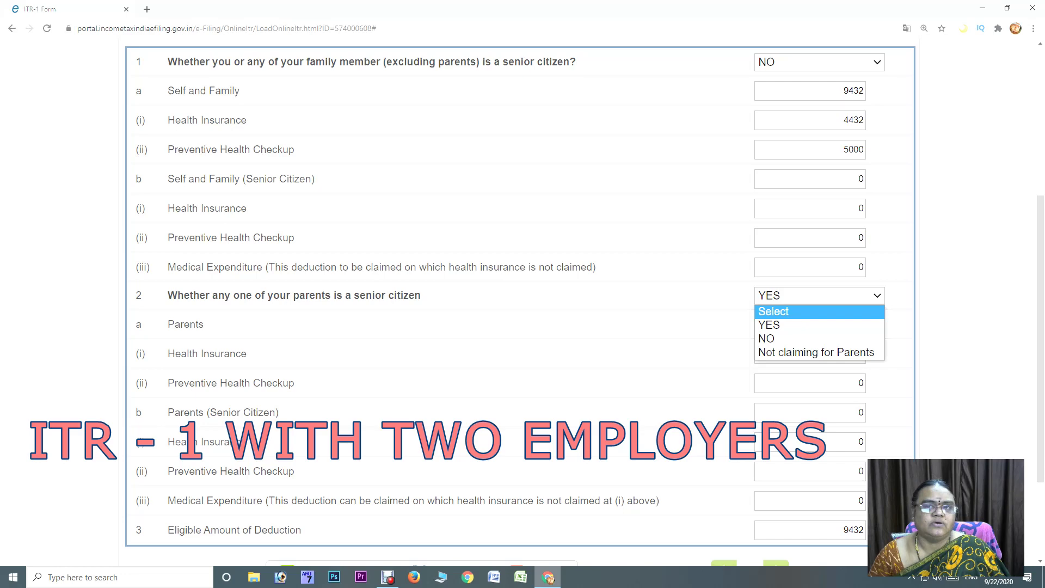
key(Escape)
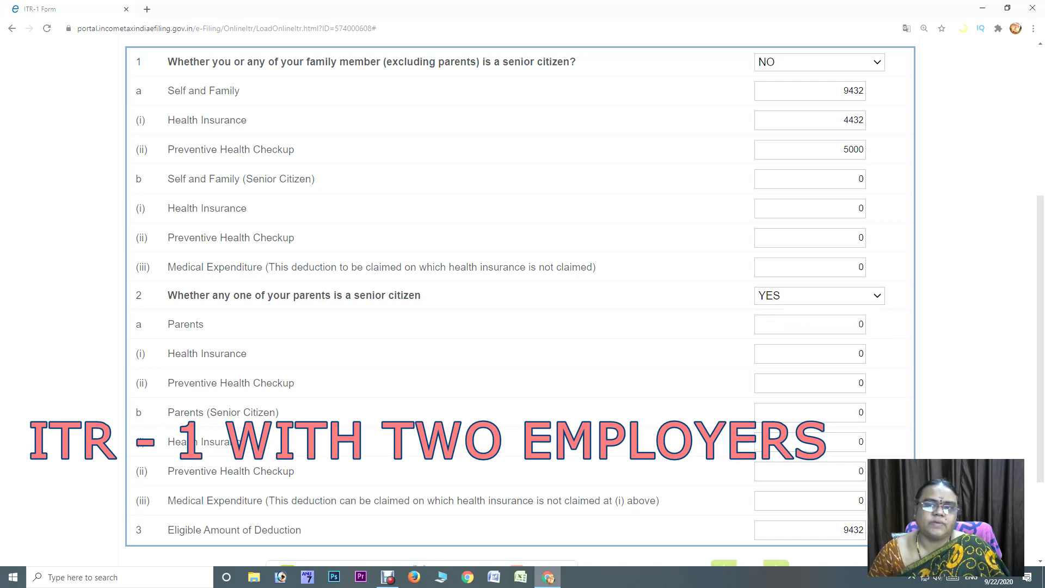
click(819, 295)
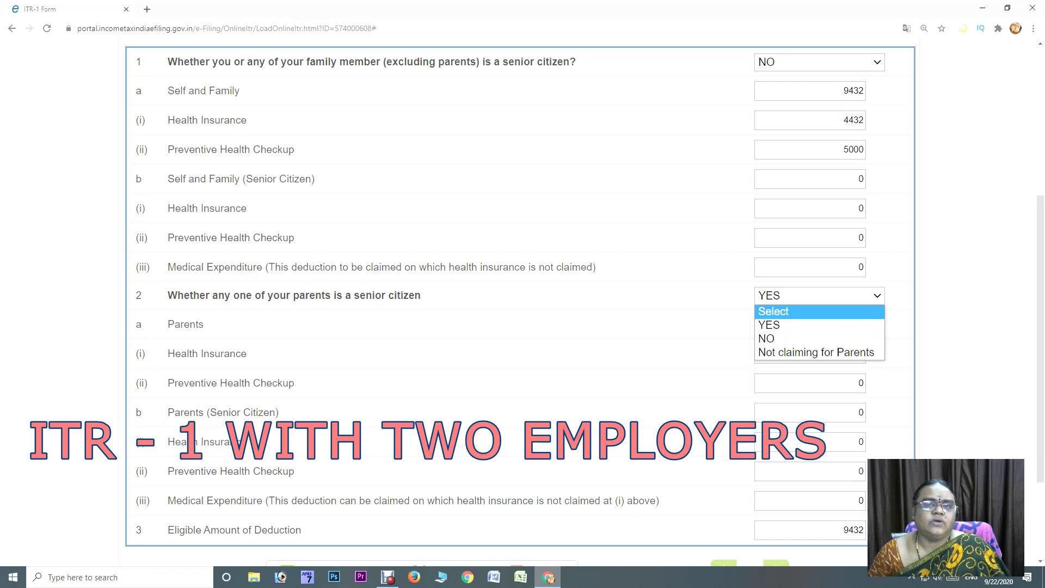
key(Escape)
key(alt+Down)
key(Down)
key(Down)
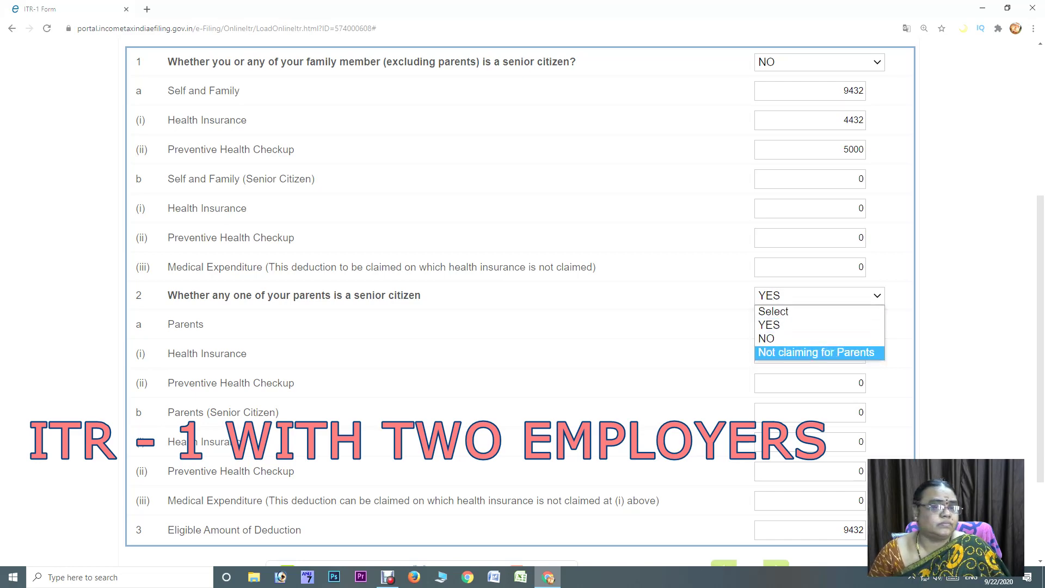
key(Up)
key(Up)
key(Up)
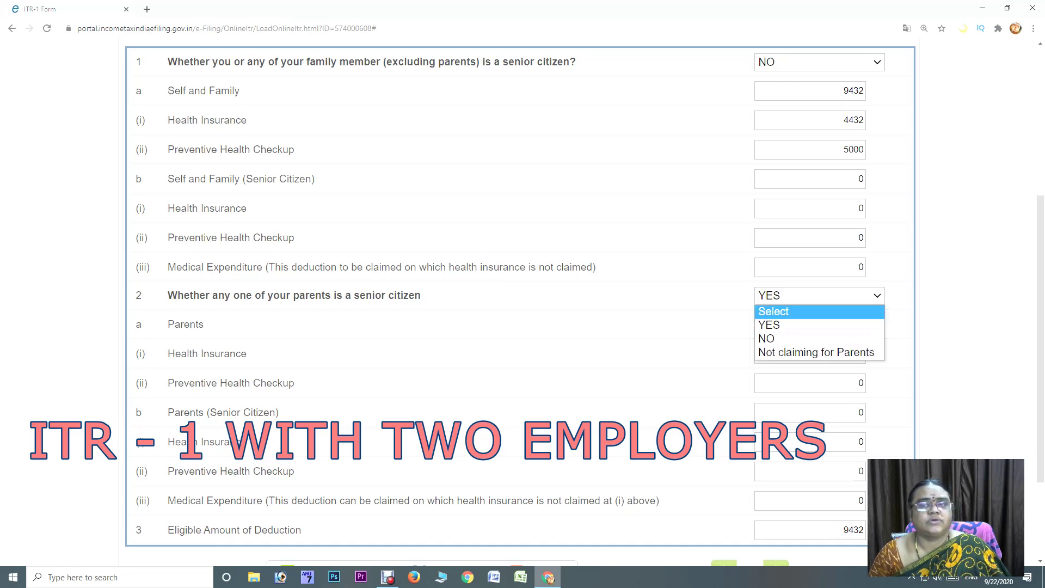
key(Down)
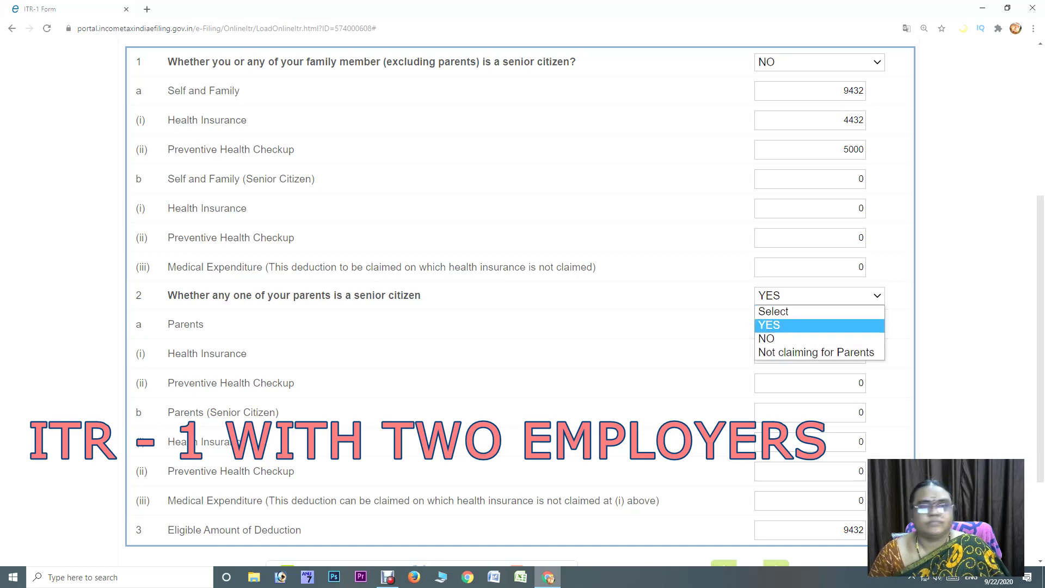
key(Down)
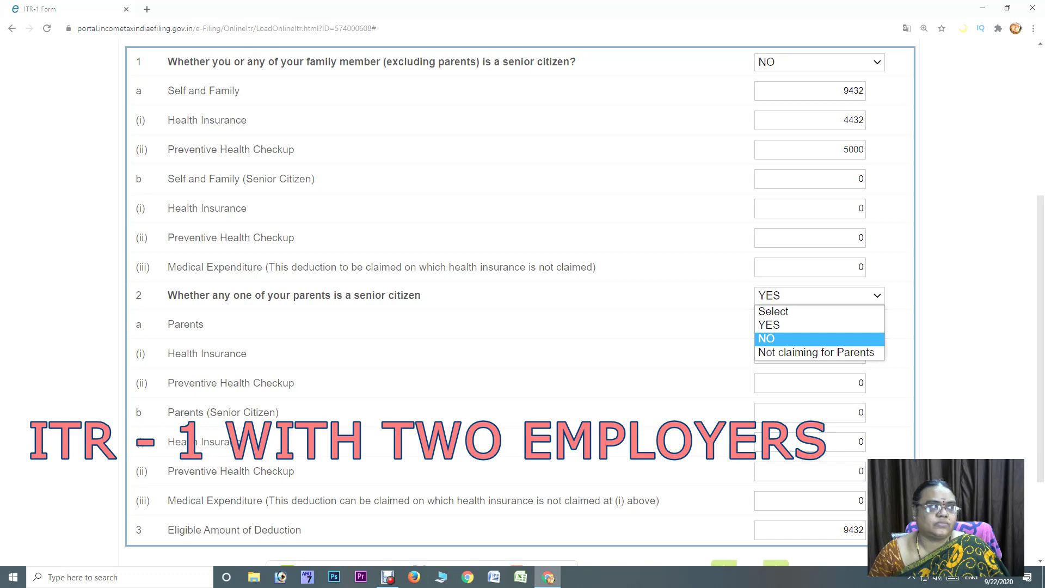
key(Up)
key(Up)
key(Down)
key(Down)
key(Down)
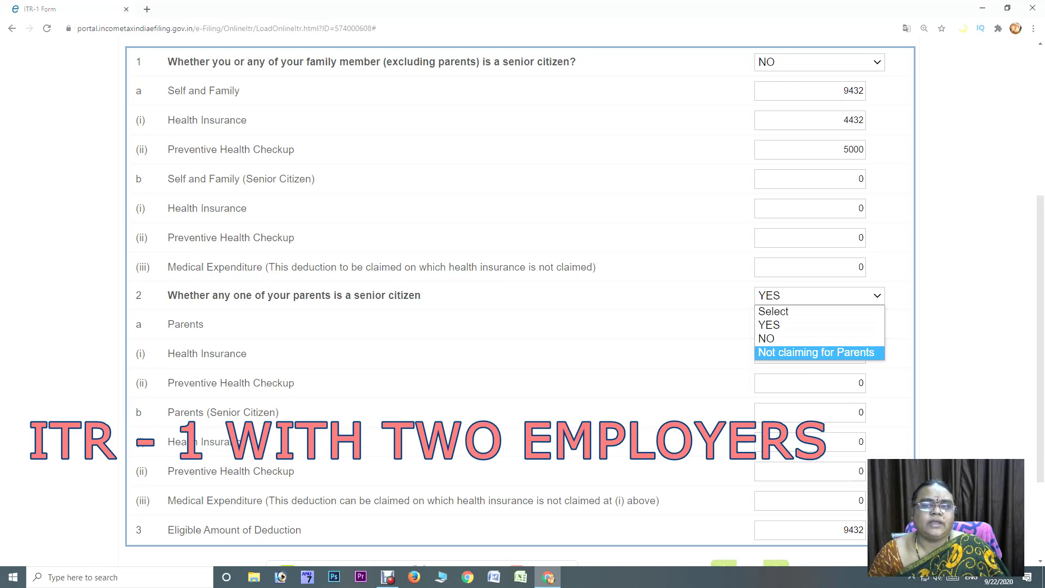
key(Return)
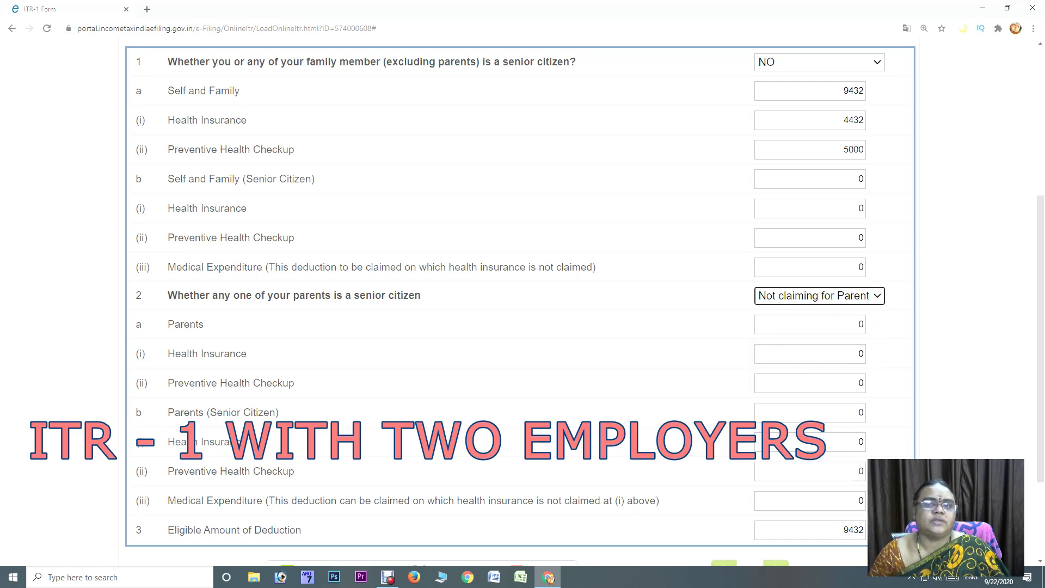
scroll(520, 294, up, 5)
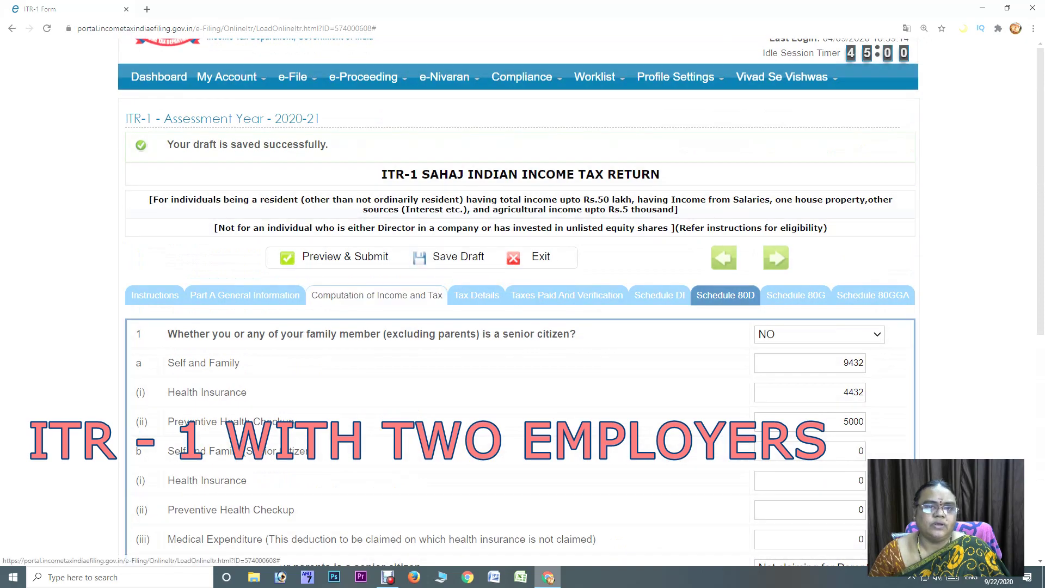
Claim a 125000 80DD deduction for a dependent person with severe disability
click(377, 295)
scroll(523, 299, down, 20)
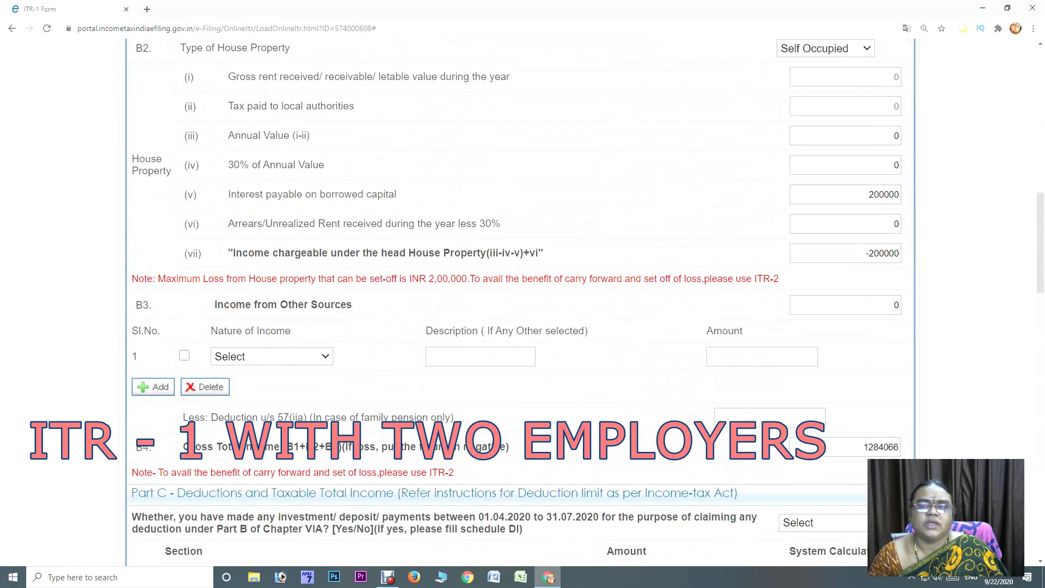
scroll(523, 299, down, 5)
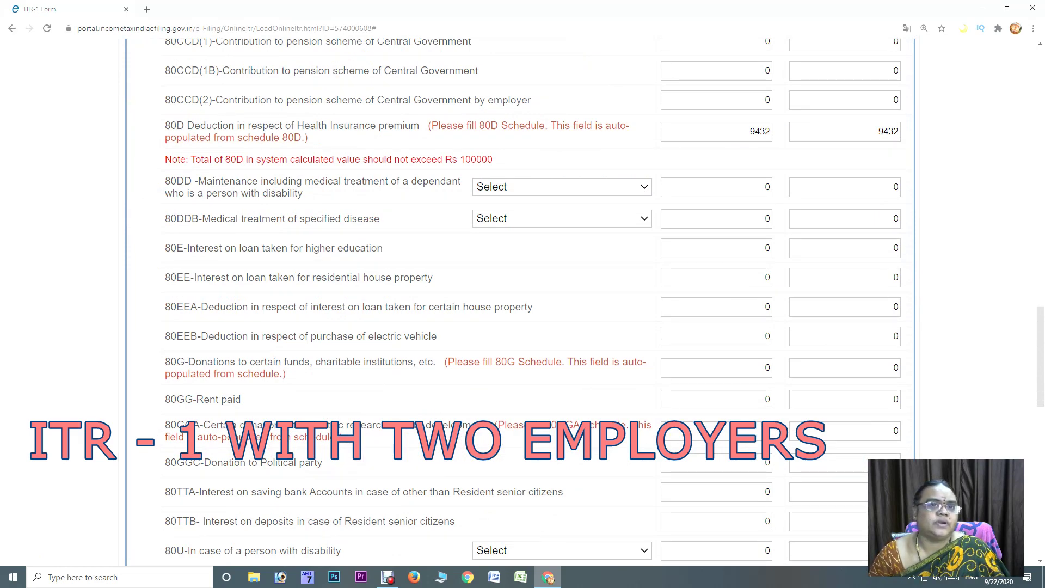
click(523, 187)
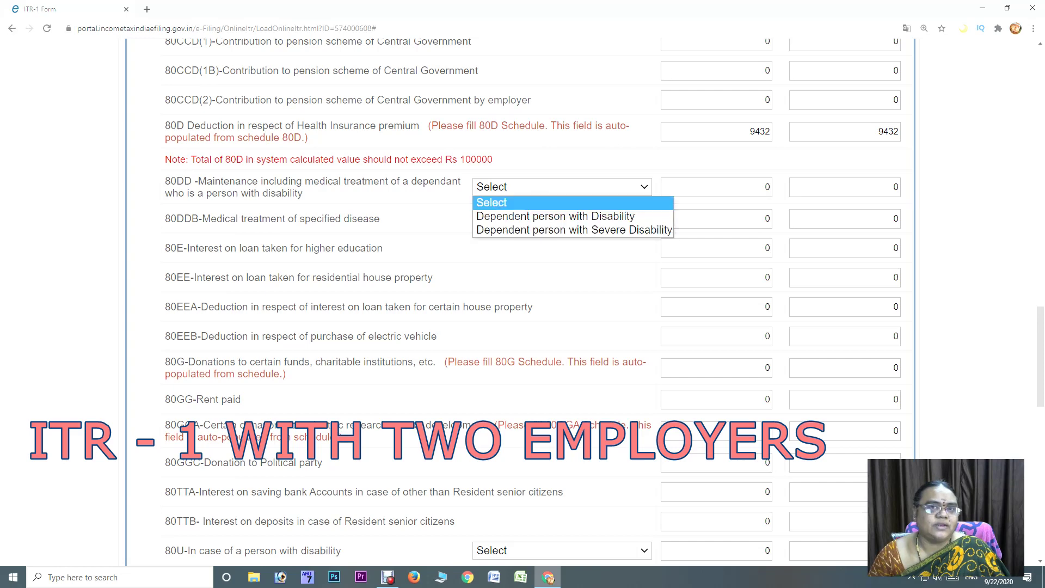
key(Return)
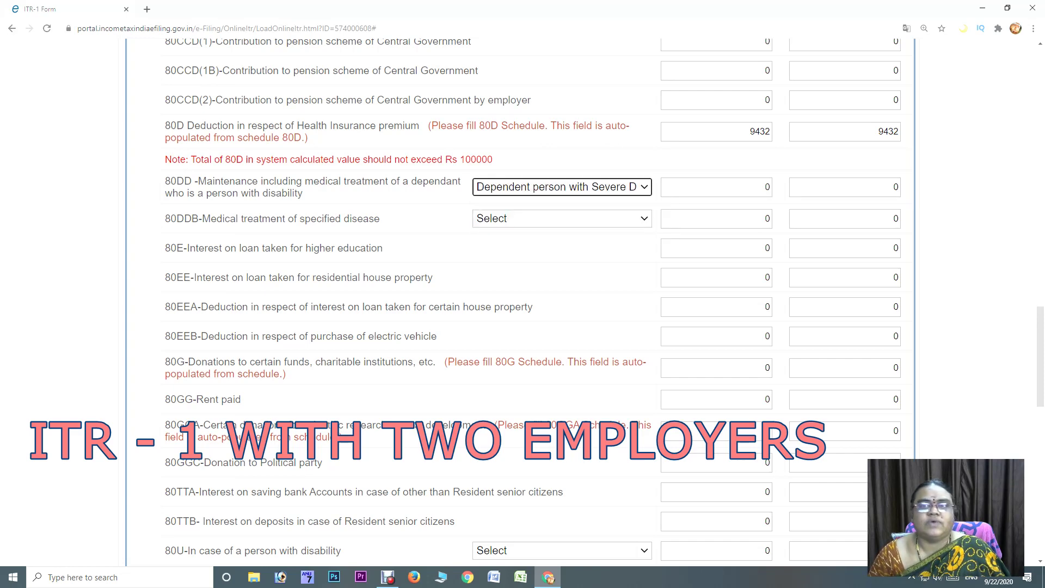
click(766, 187)
text(125000)
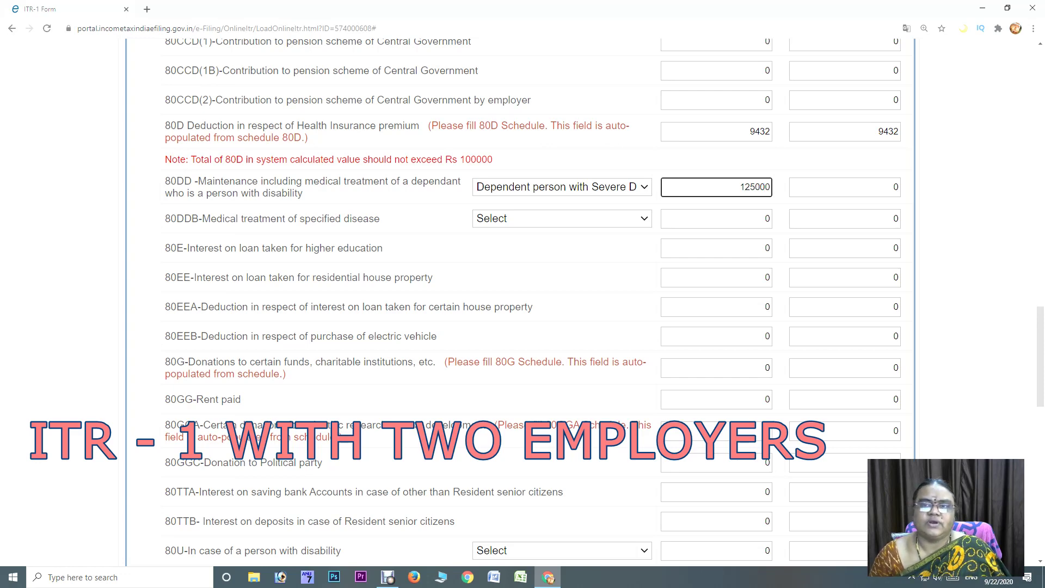
key(Tab)
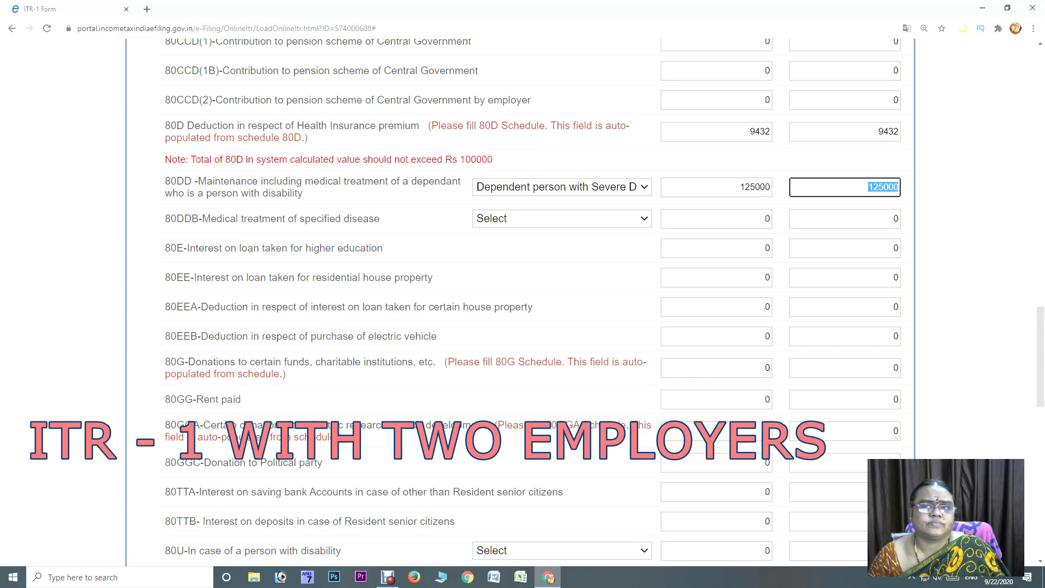
Review the totals: deductions 284432, total income 999630, tax payable 112426, no 87A rebate
scroll(514, 310, down, 2)
scroll(515, 310, down, 2)
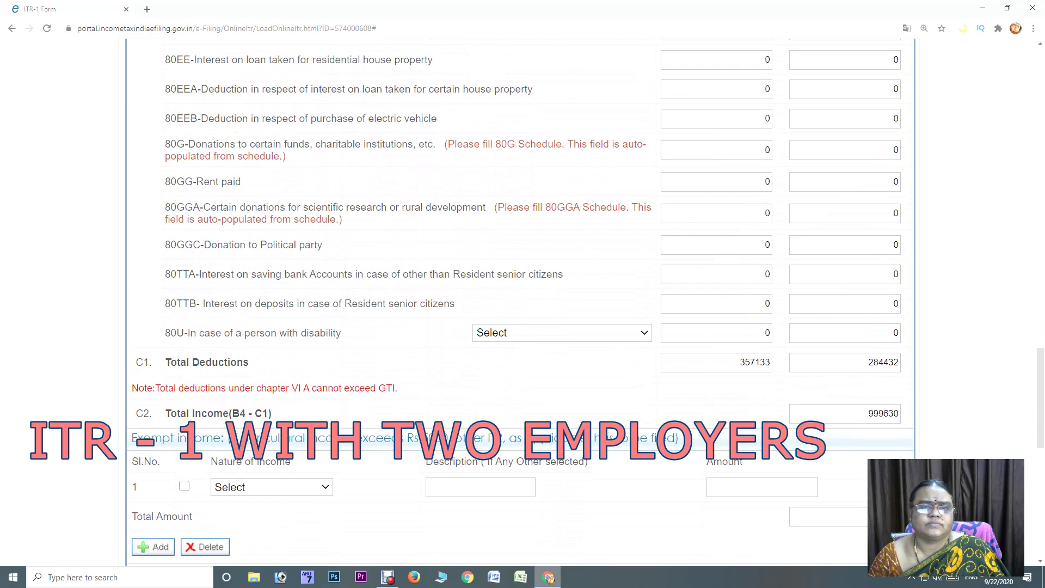
scroll(521, 302, down, 1)
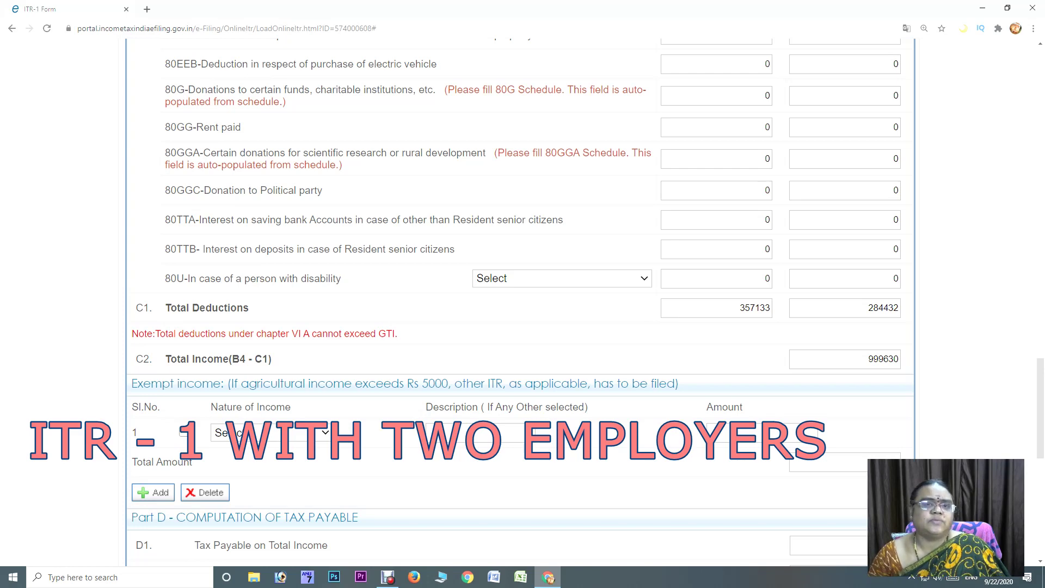
scroll(521, 305, down, 3)
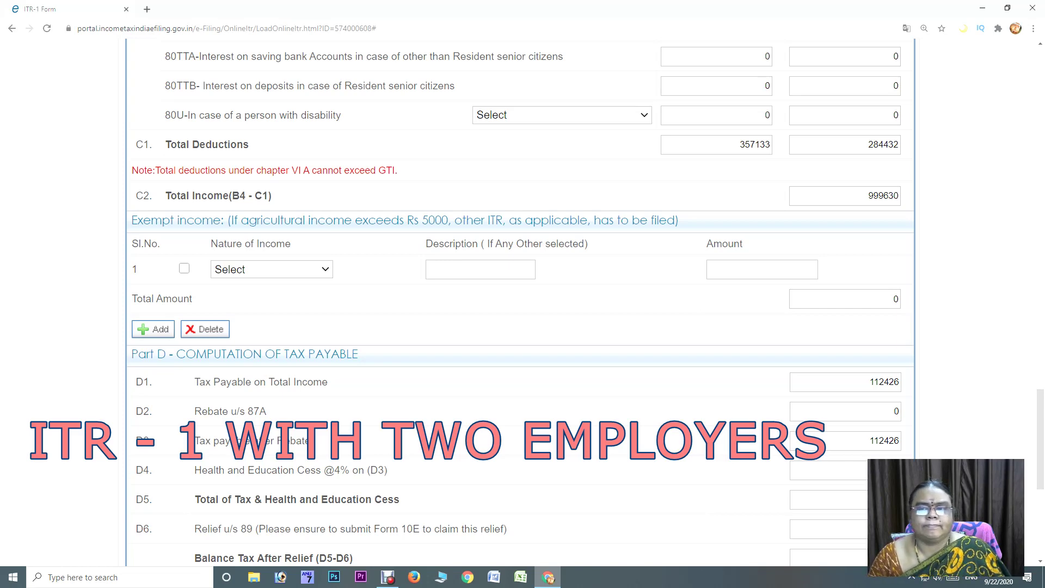
scroll(521, 302, down, 4)
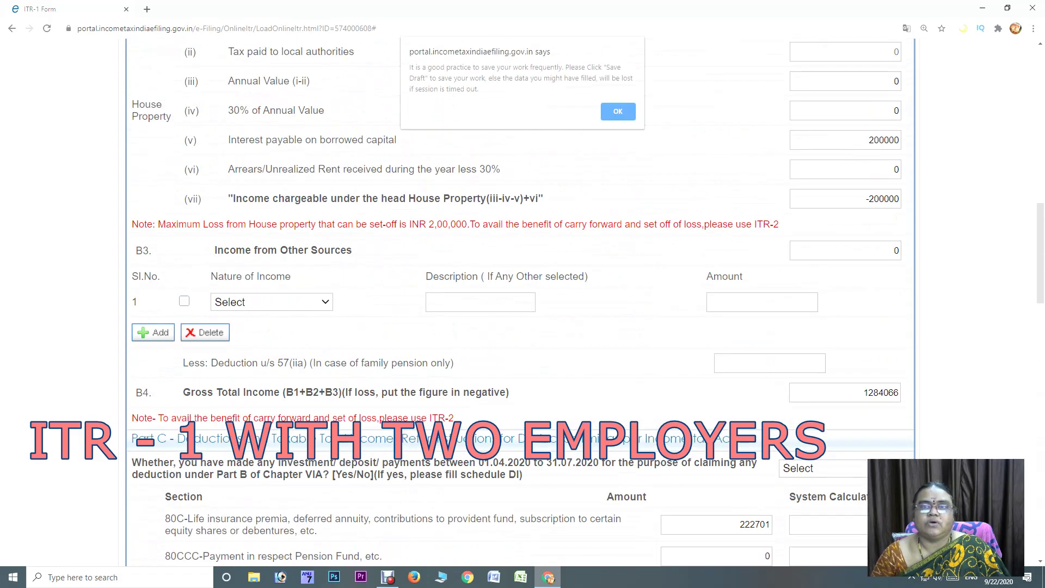
Dismiss the save reminder and bring up the empty Sch-TDS 1 salary TDS table
key(Return)
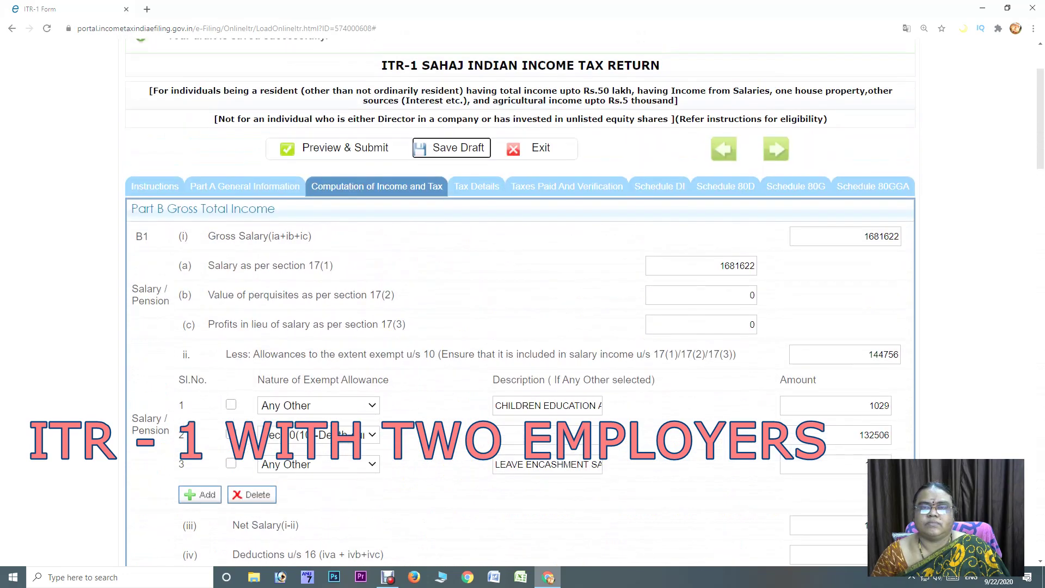
click(477, 186)
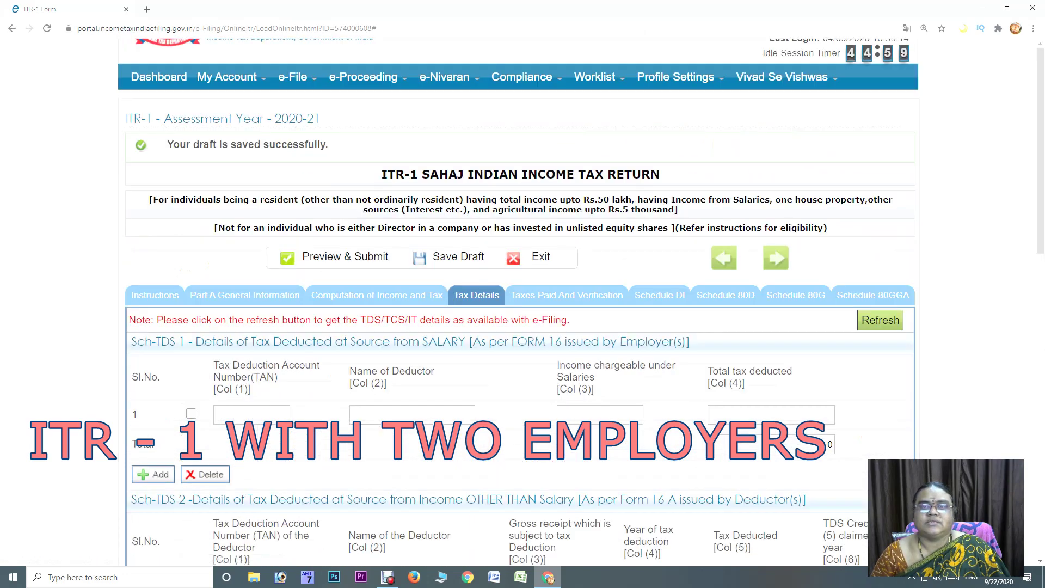
scroll(520, 302, down, 15)
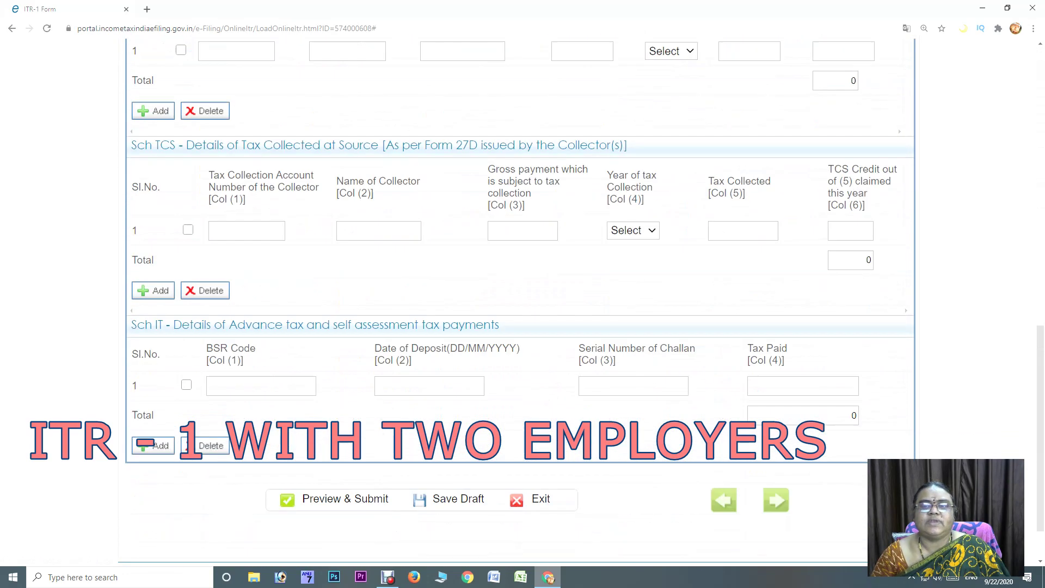
scroll(520, 302, up, 12)
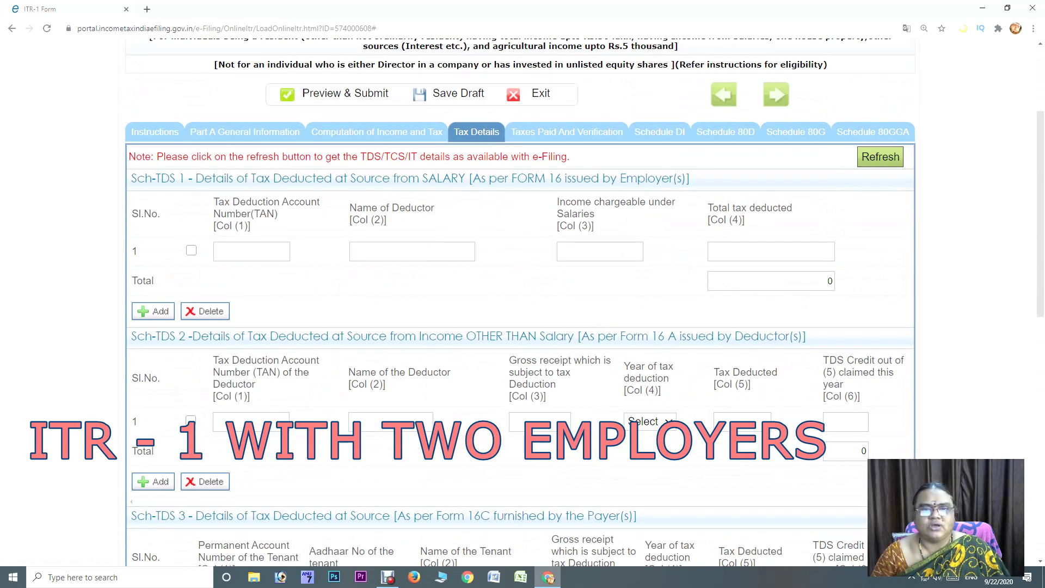
click(412, 252)
click(252, 251)
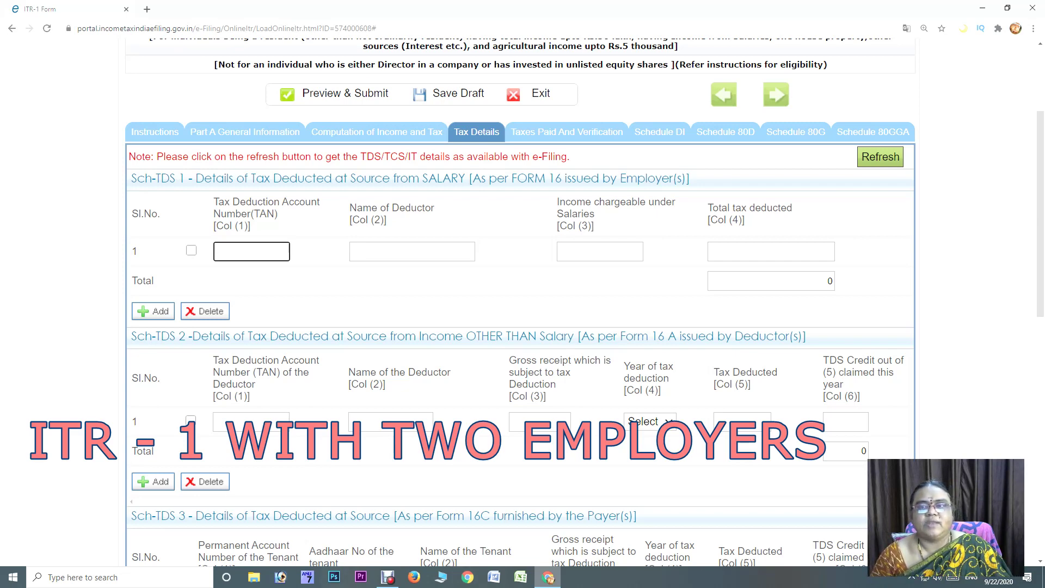
Fill Sch-TDS 1 row 1 with the first employer's TAN, name AA, salary 684098 and TDS 45000
click(771, 251)
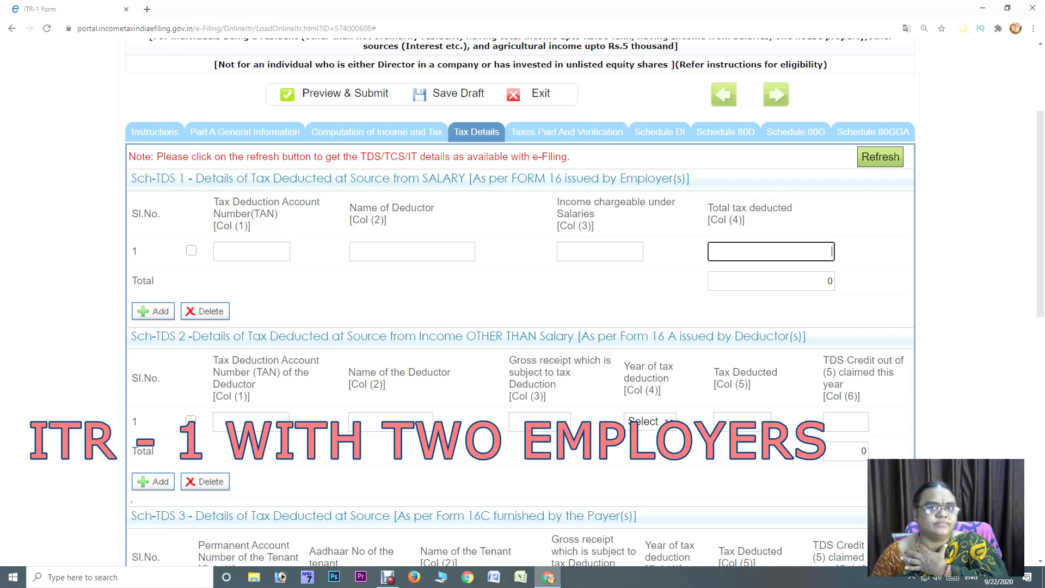
click(252, 252)
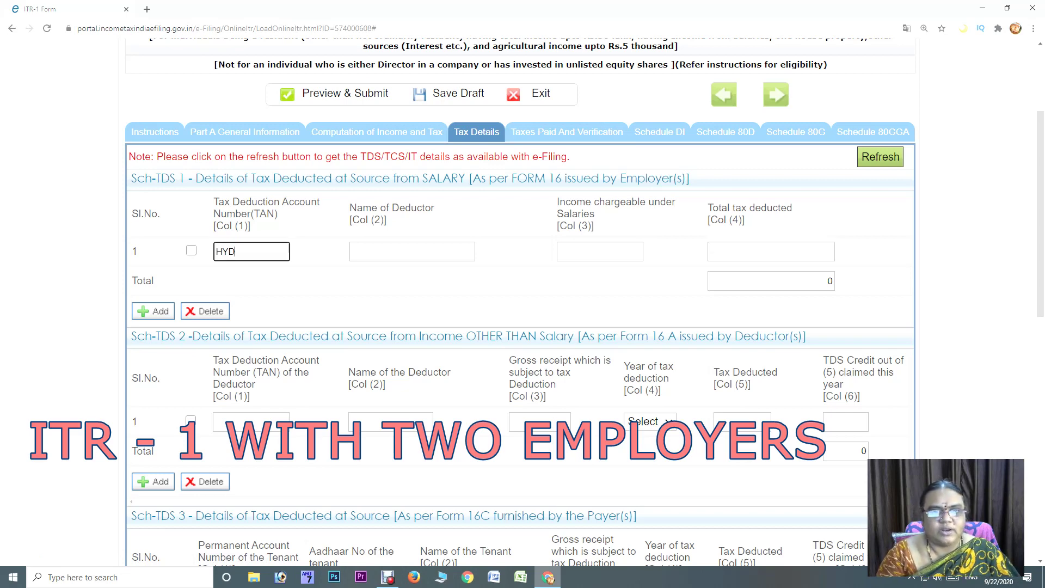
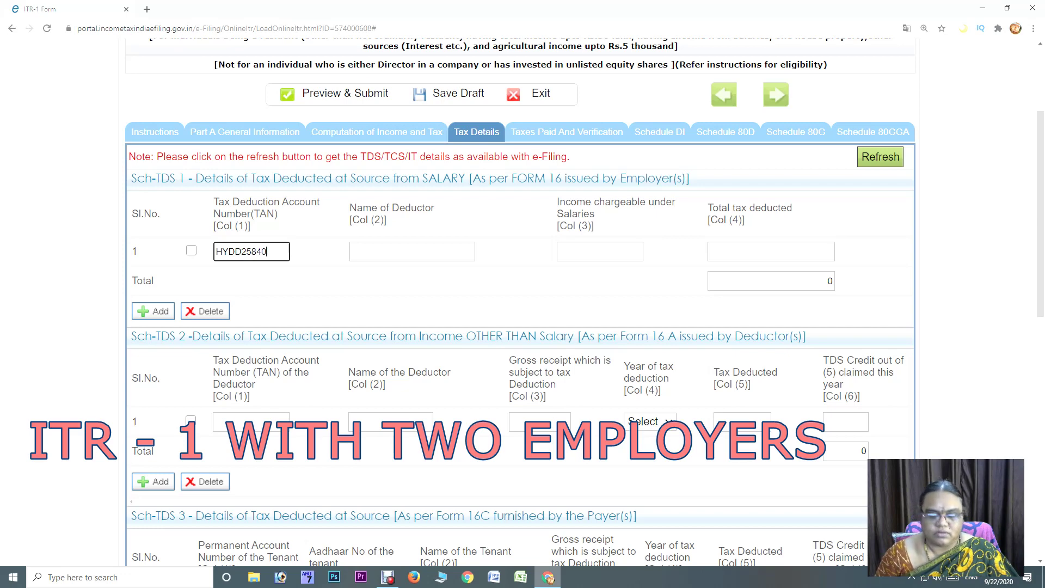
click(412, 251)
text(AA)
click(600, 252)
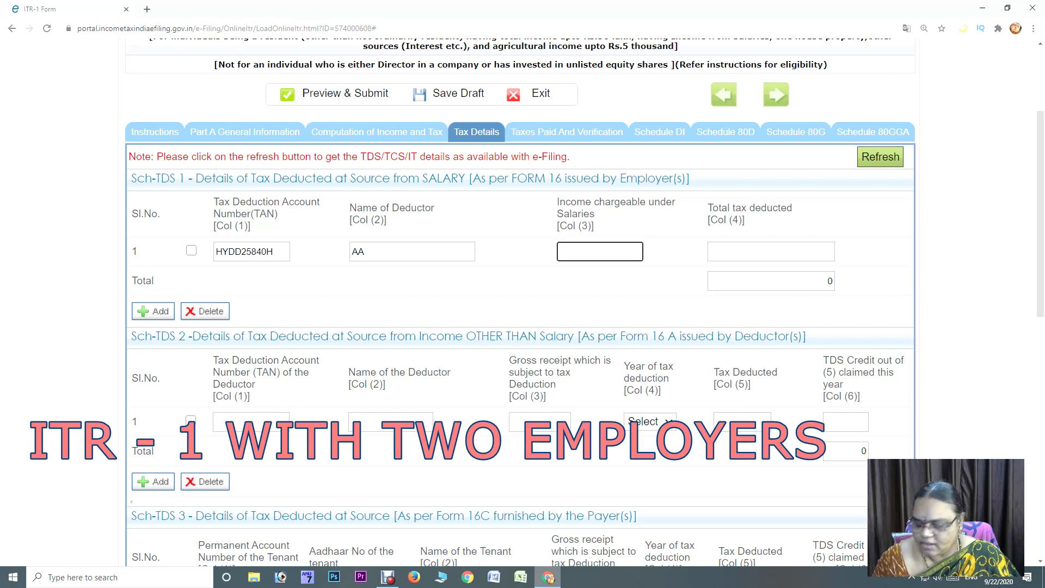
text(68)
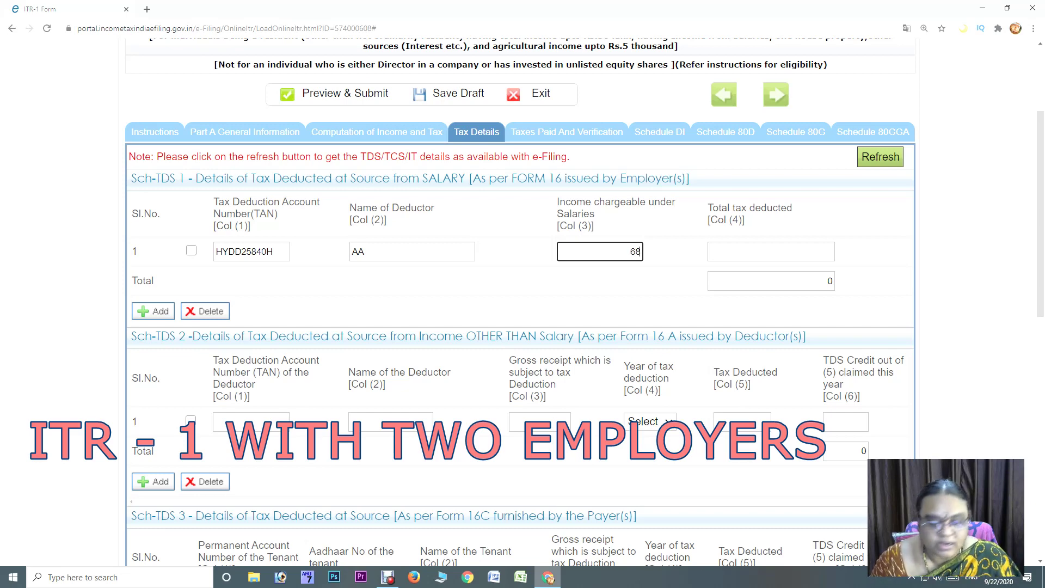
text(4098)
key(Tab)
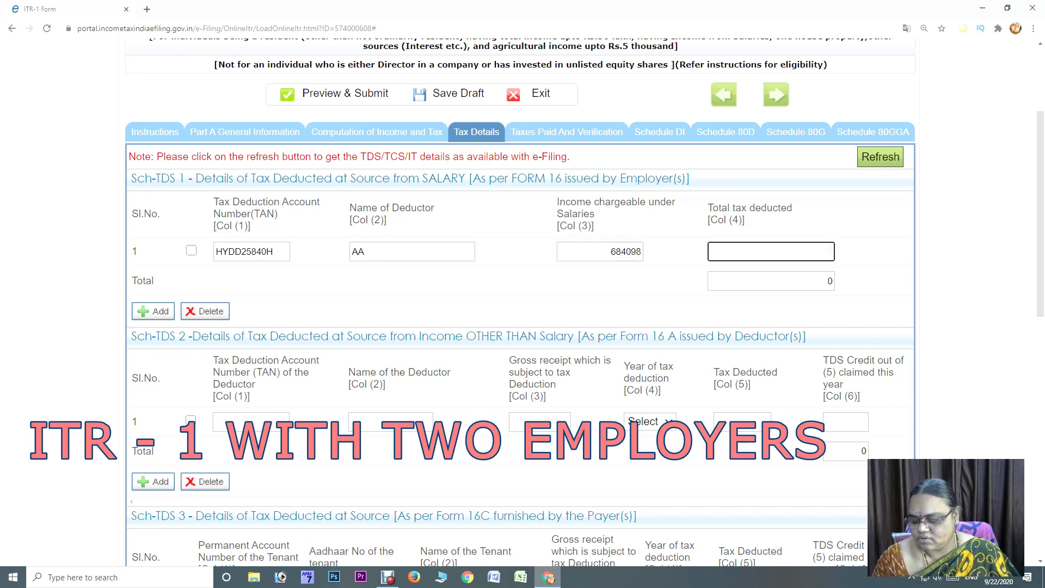
text(4)
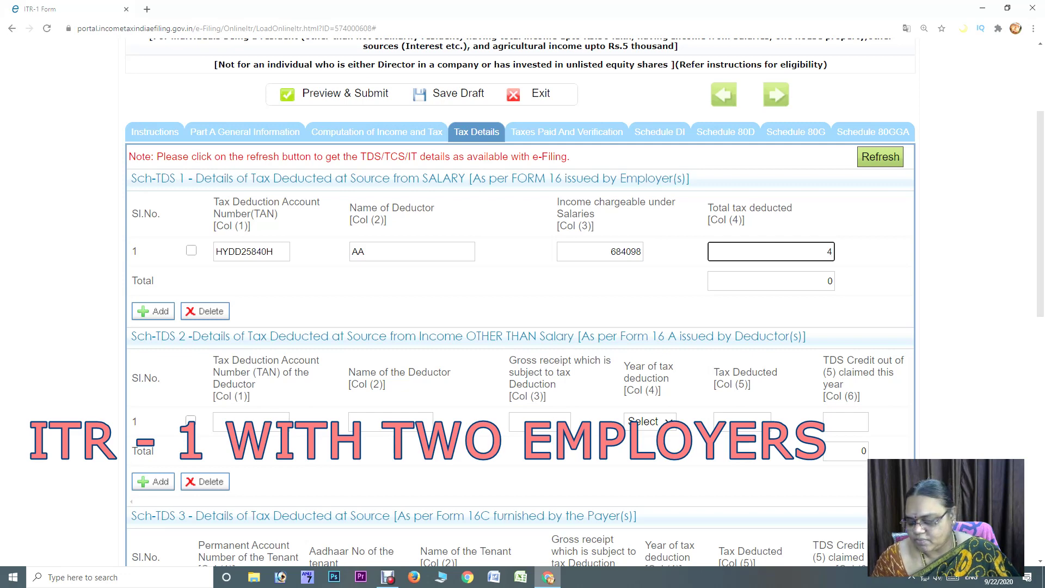
text(5000)
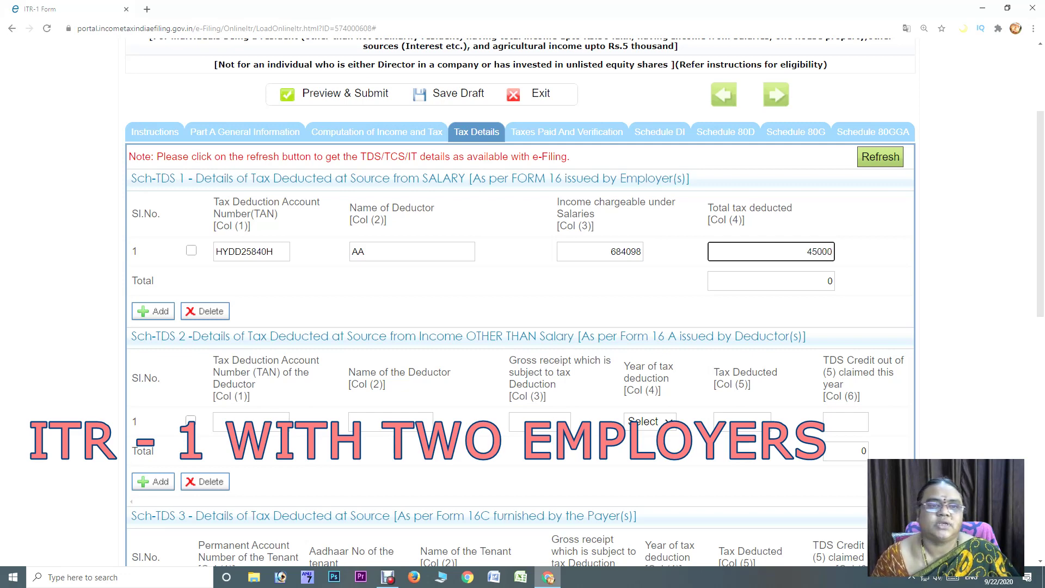
key(Tab)
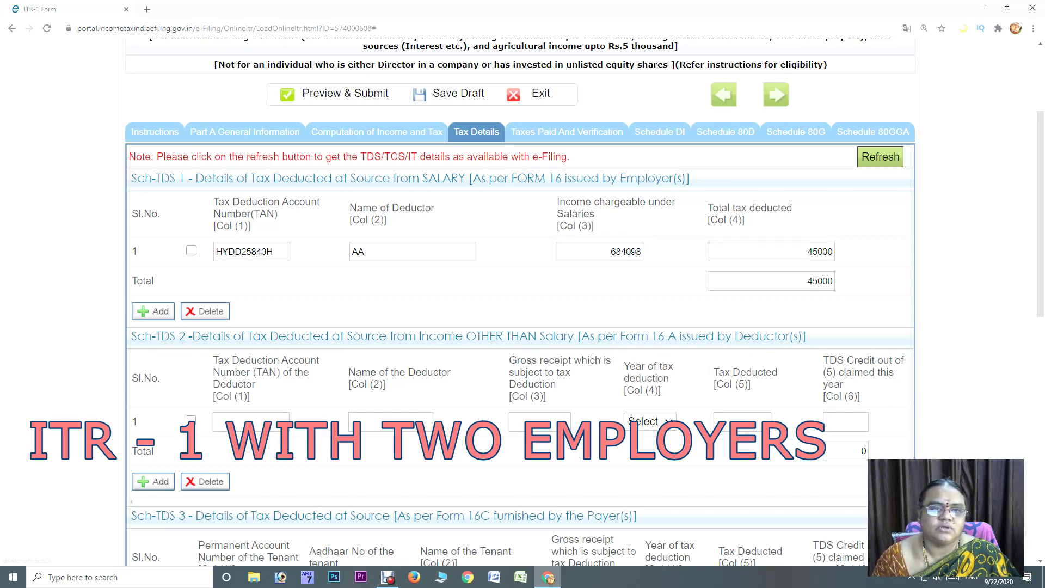
Add a second Sch-TDS 1 row and enter the second employer's TAN, correcting it until accepted
key(Return)
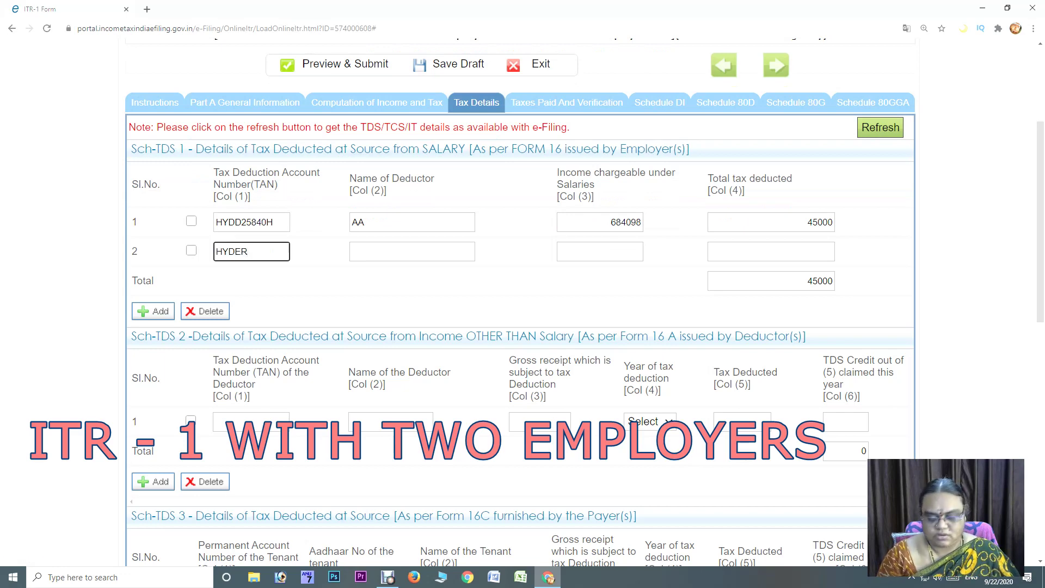
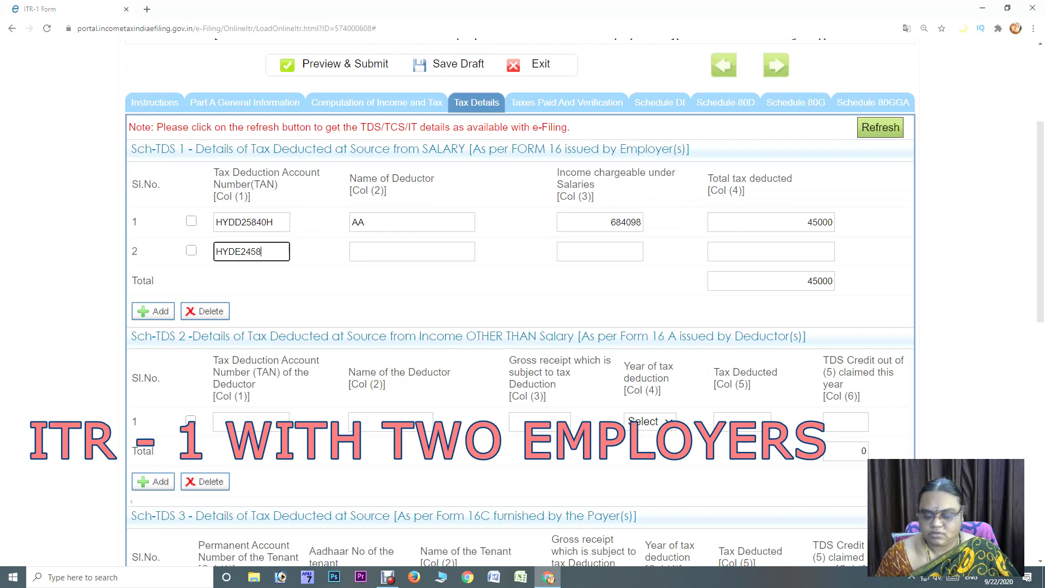
key(Tab)
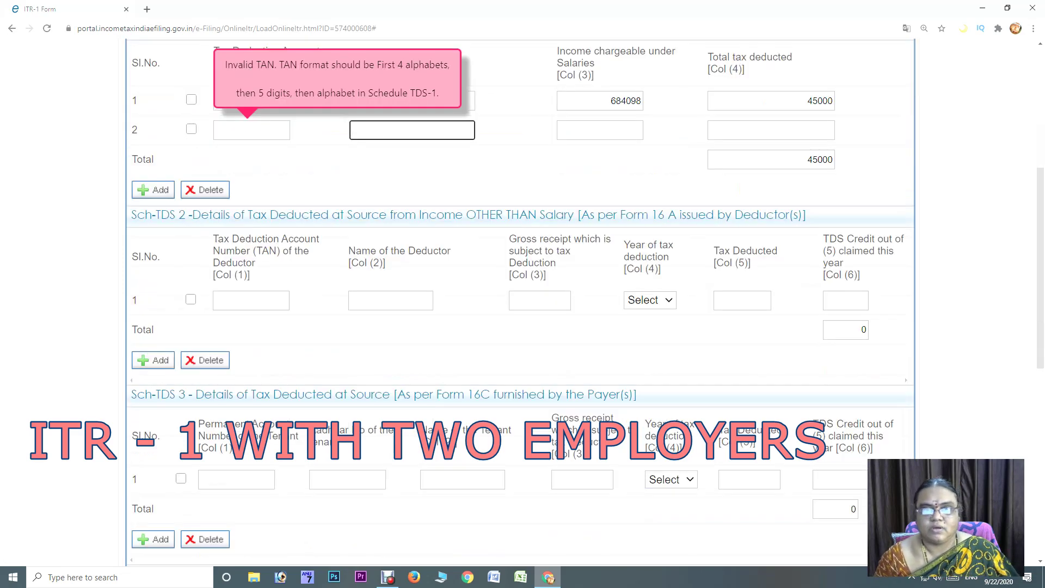
click(252, 130)
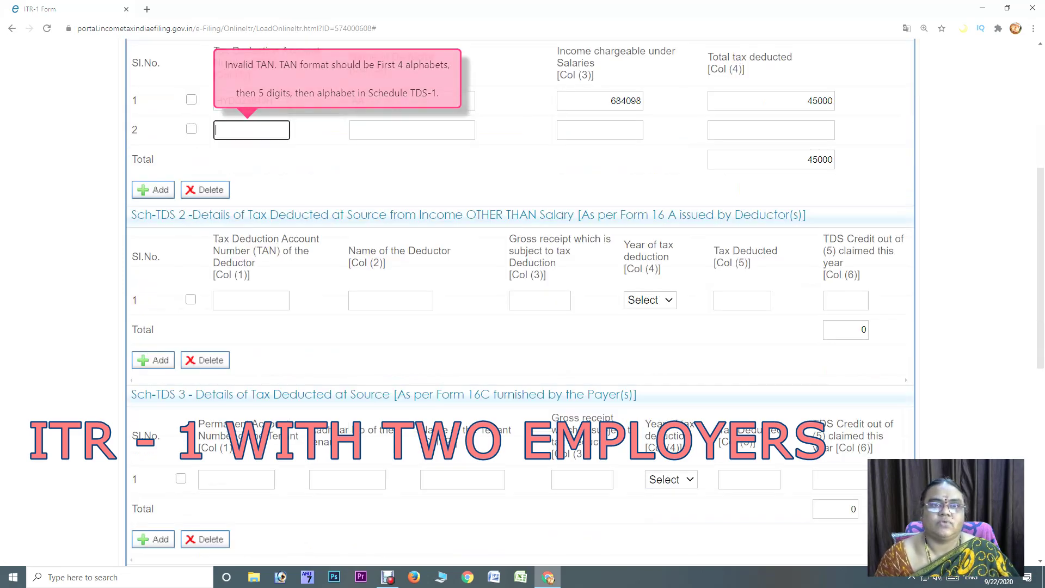
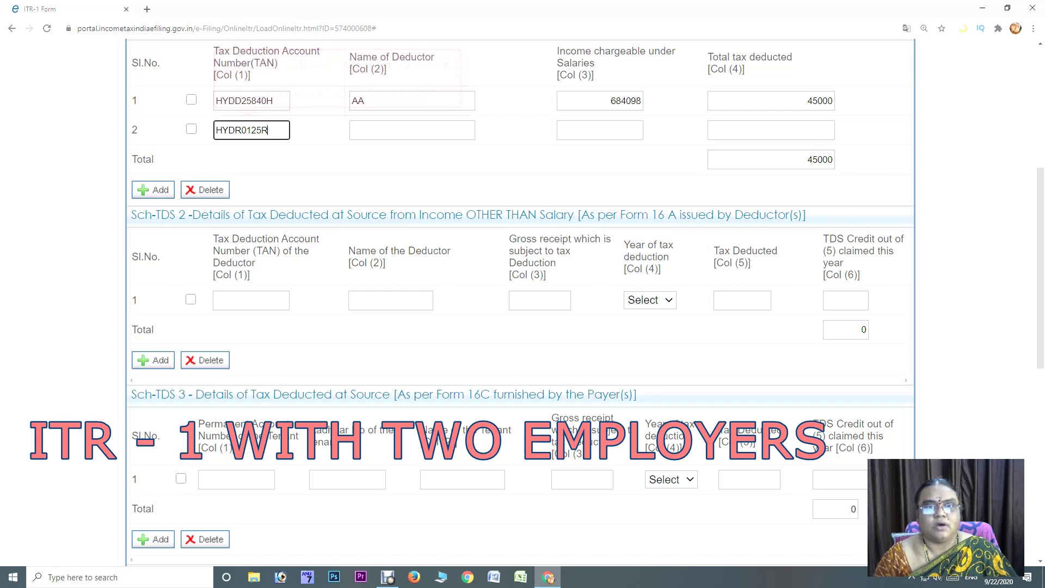
key(Tab)
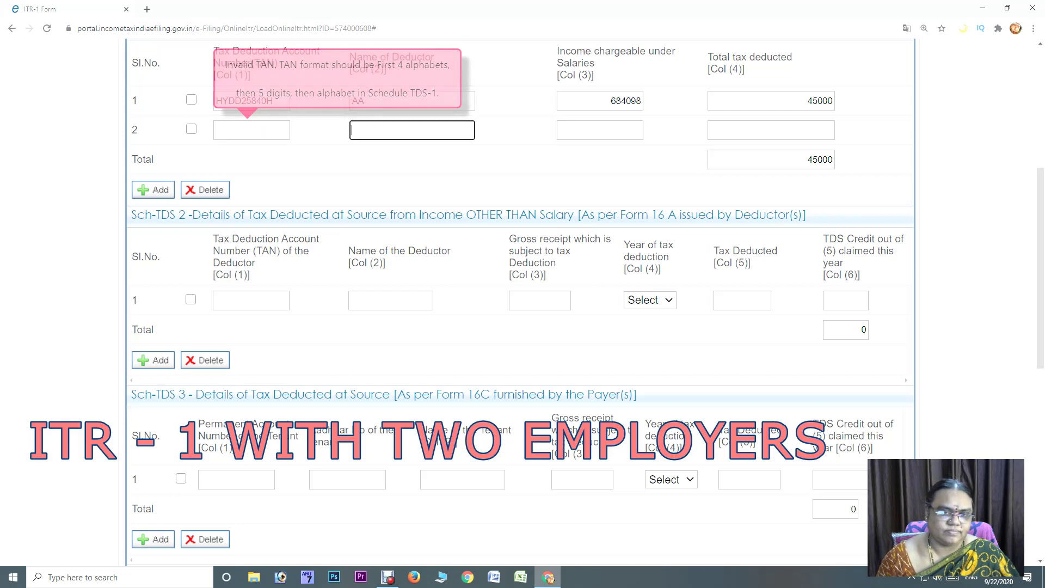
click(252, 130)
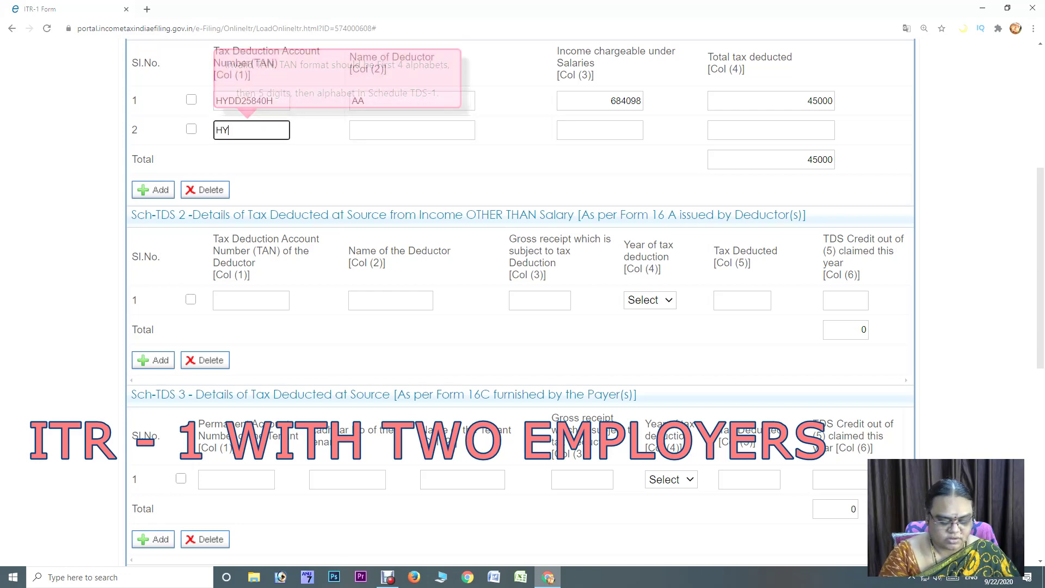
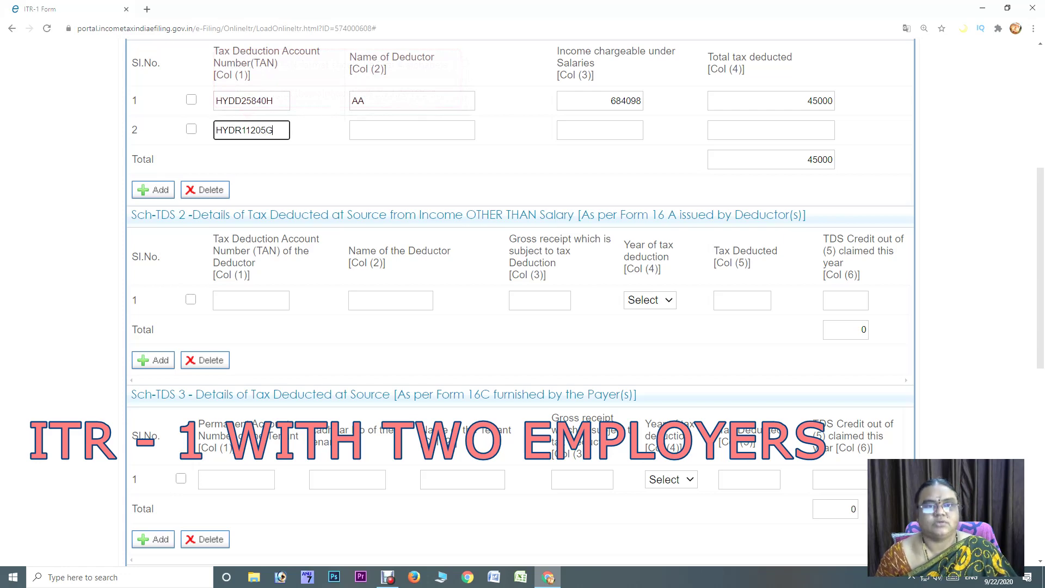
Give row 2 deductor name FF, salary 997524 and TDS 10019, raising the total to 55019
click(412, 130)
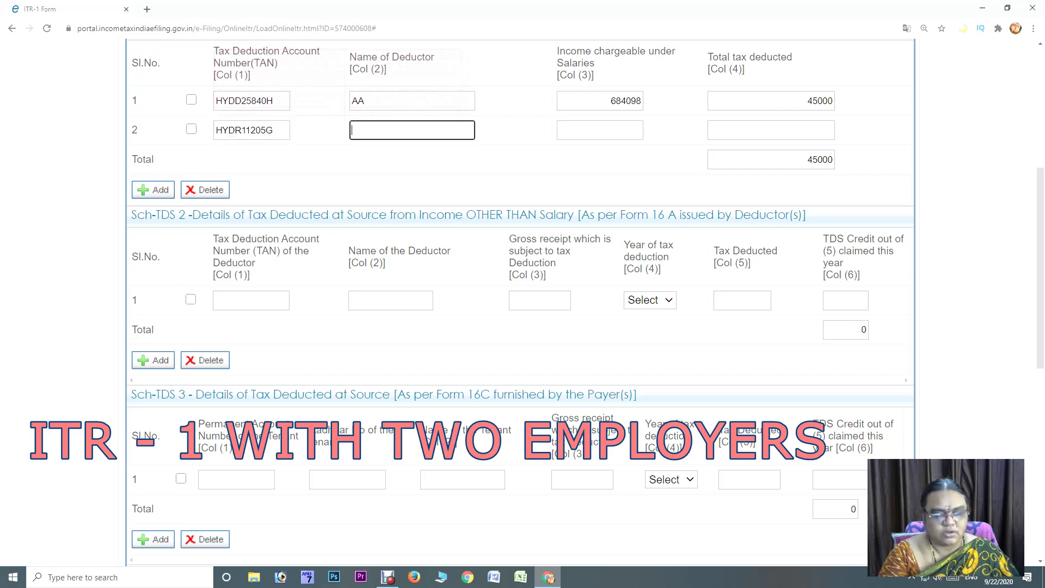
text(FF)
key(Tab)
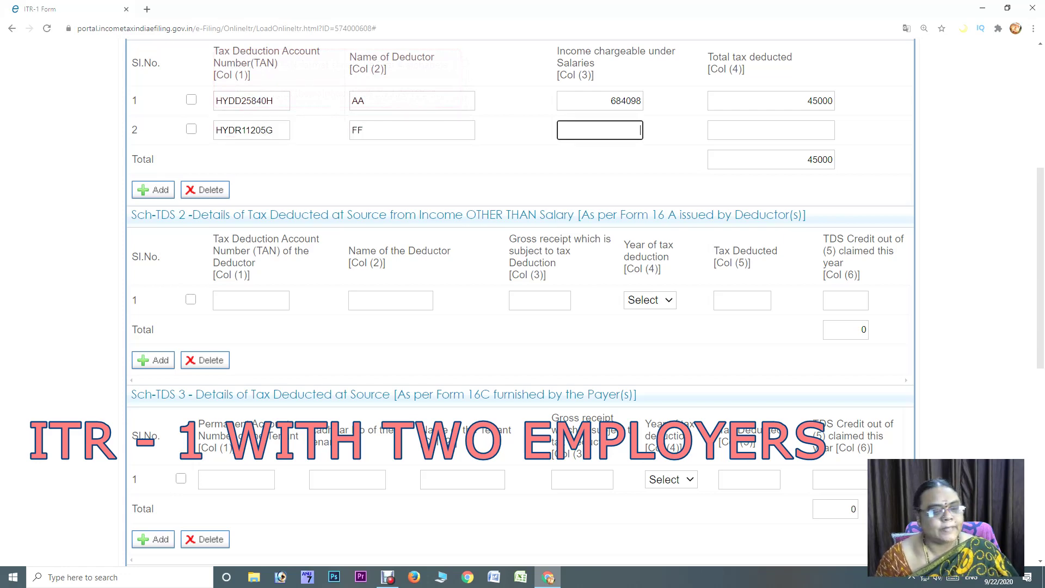
text(997524)
key(Tab)
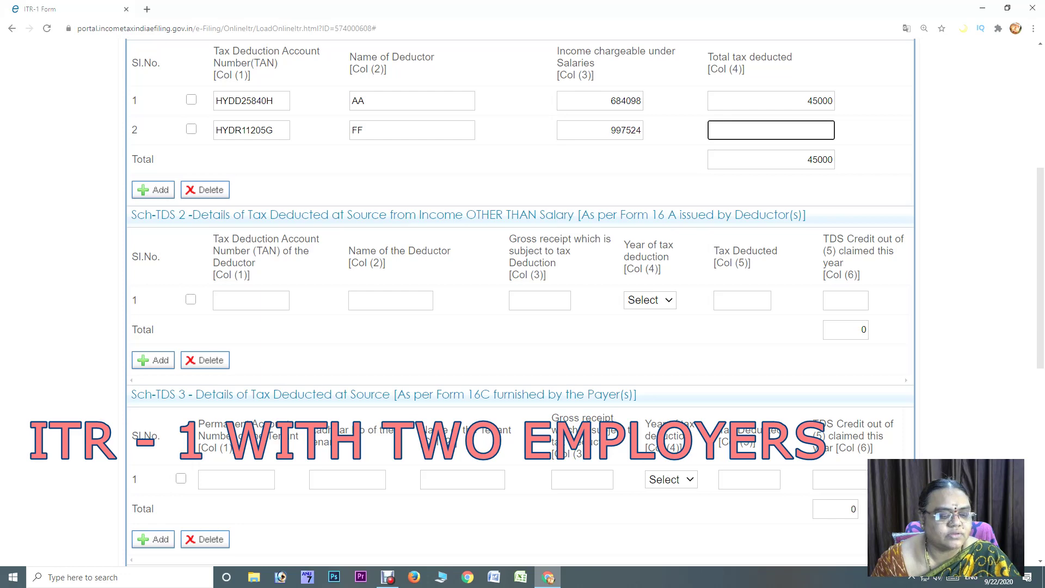
text(10019)
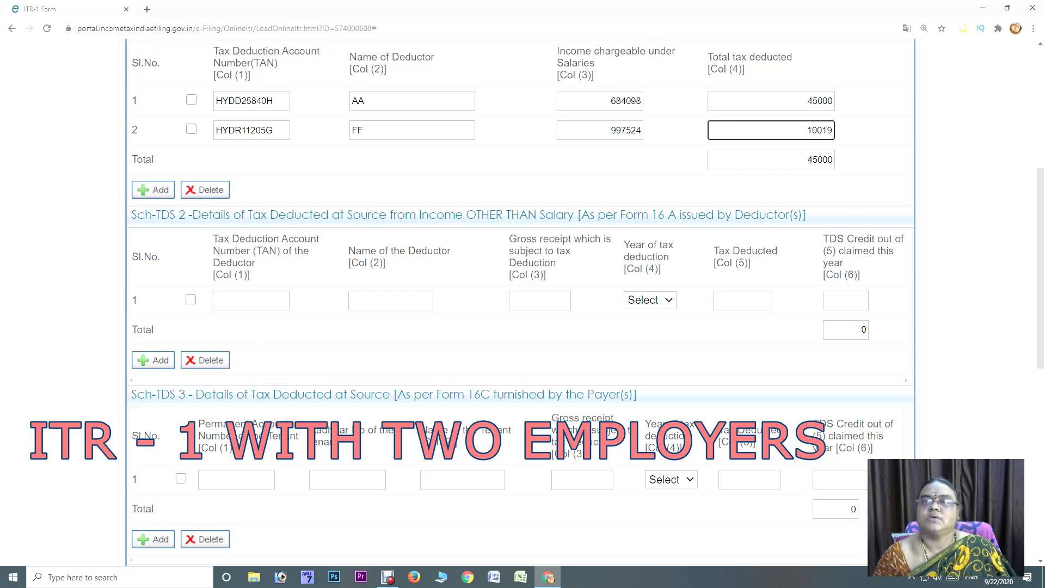
key(Tab)
Confirm Total TDS Claimed is 55019, then view the income computation showing salary 1484066
scroll(520, 305, down, 8)
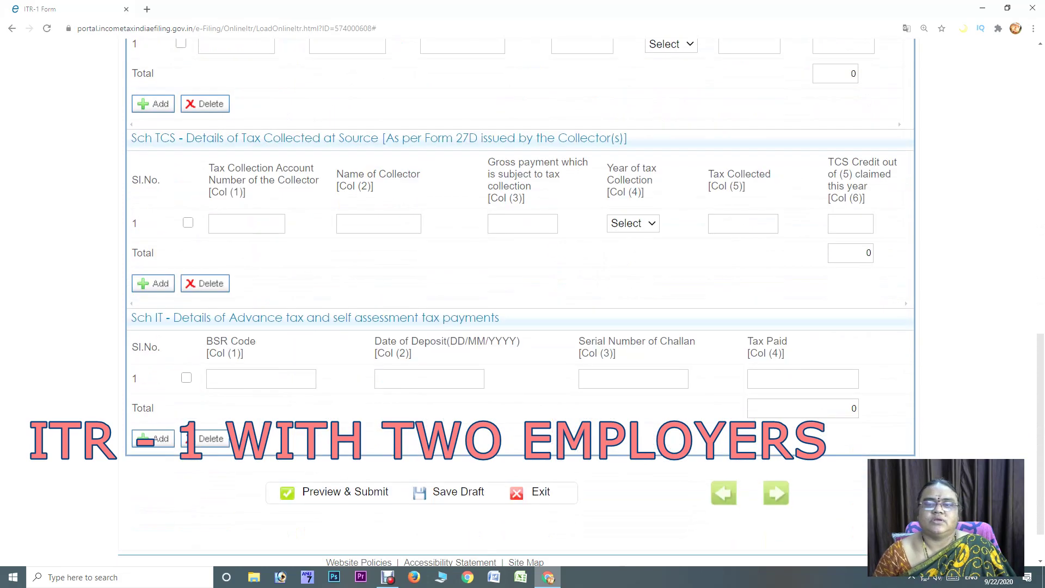
scroll(521, 305, up, 8)
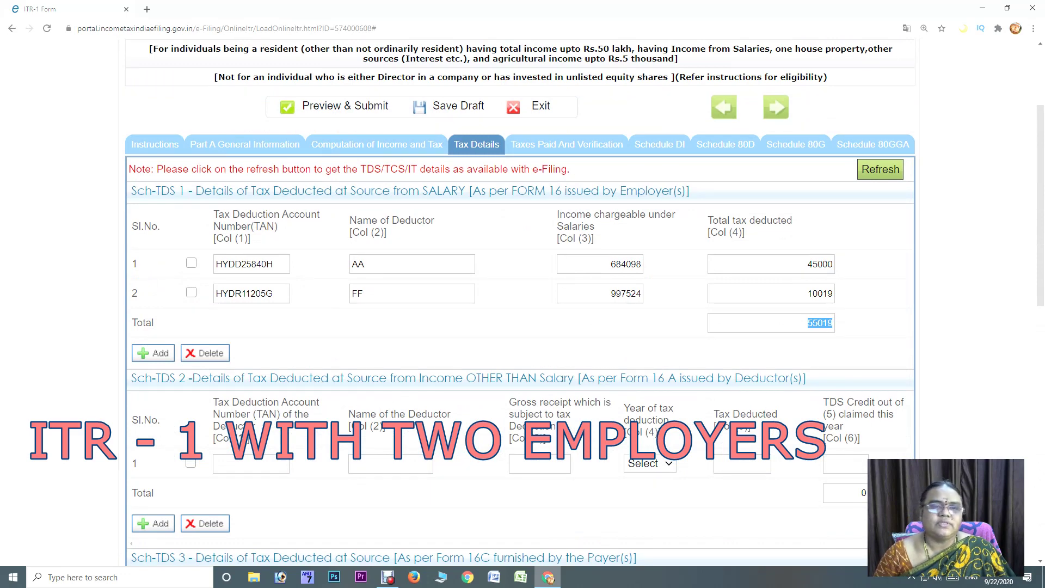
click(251, 293)
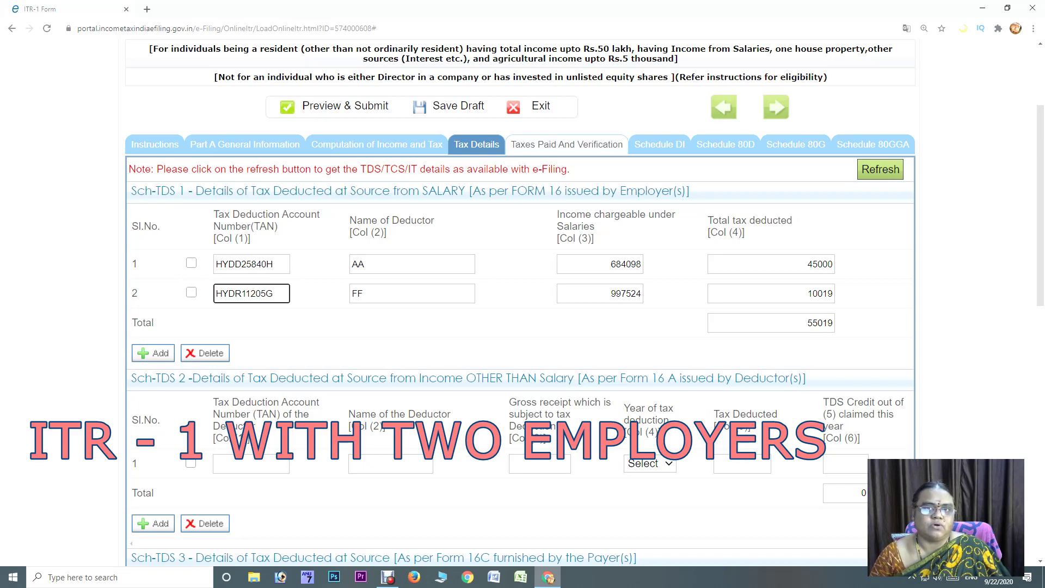
click(566, 144)
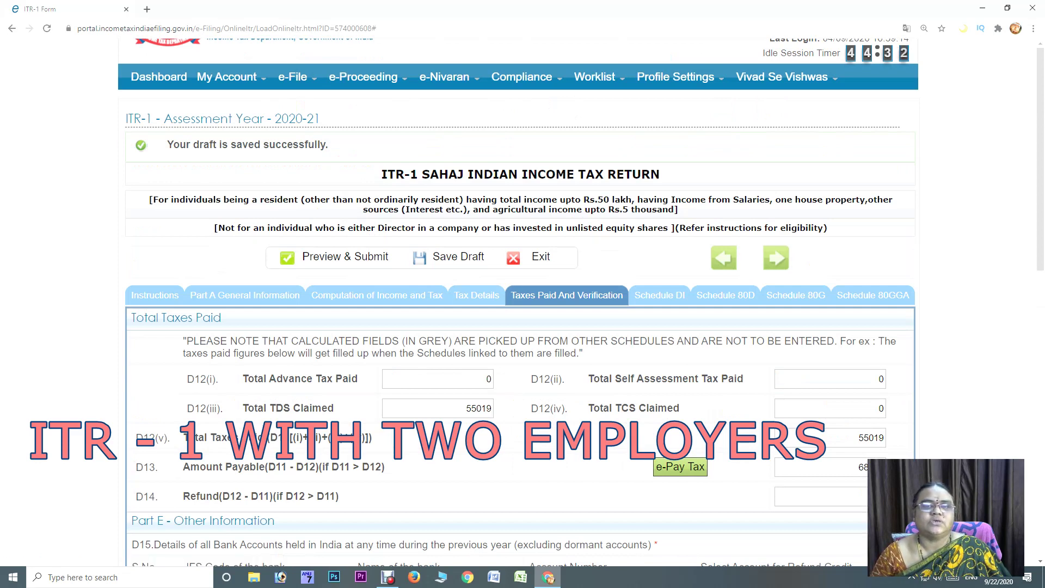
click(376, 294)
scroll(376, 294, down, 6)
scroll(523, 303, down, 20)
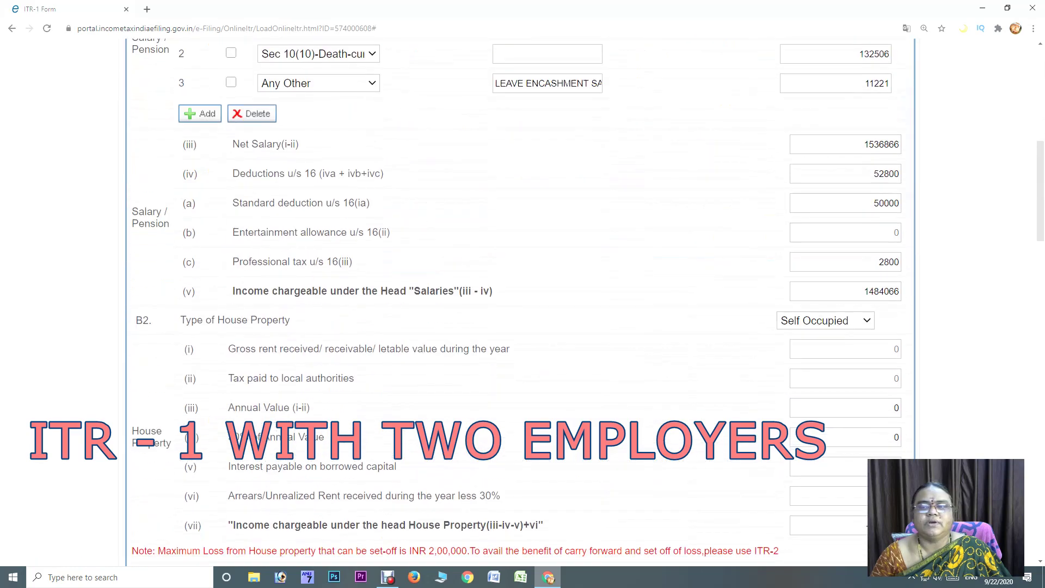
scroll(522, 303, down, 8)
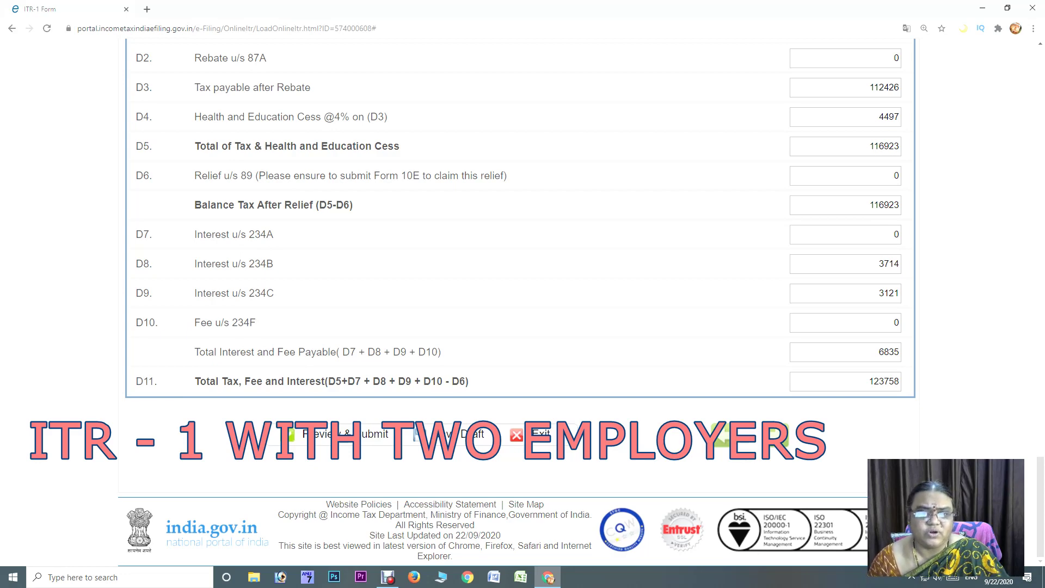
scroll(521, 251, up, 2)
scroll(521, 251, up, 3)
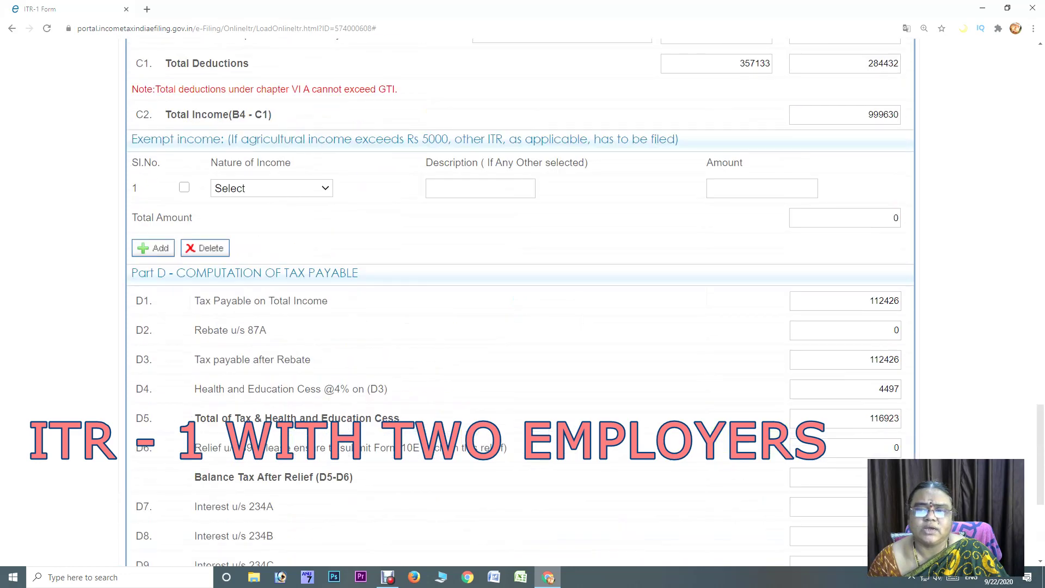
scroll(521, 251, down, 5)
click(846, 352)
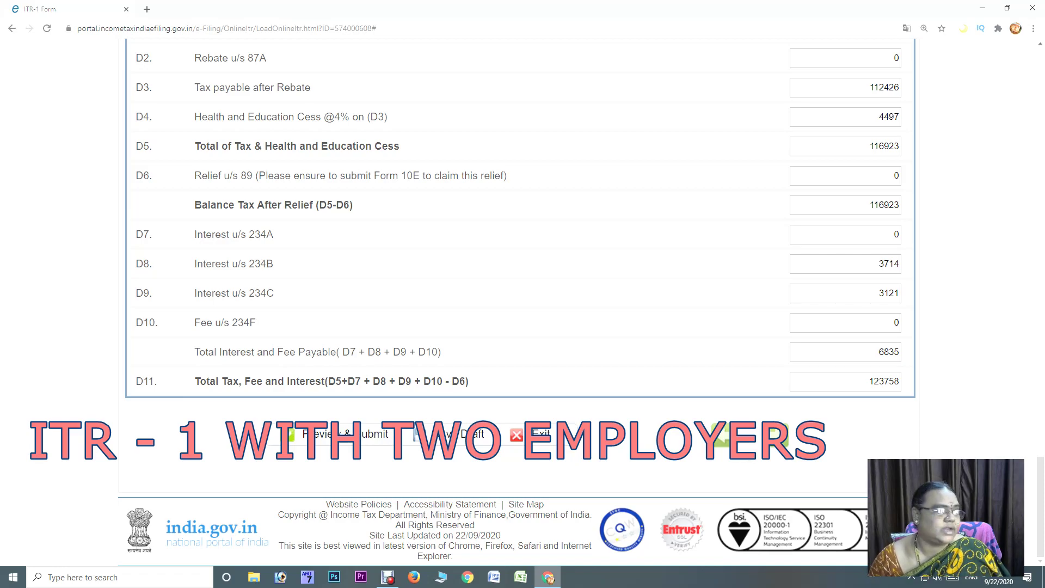
scroll(521, 304, up, 20)
scroll(521, 304, up, 20)
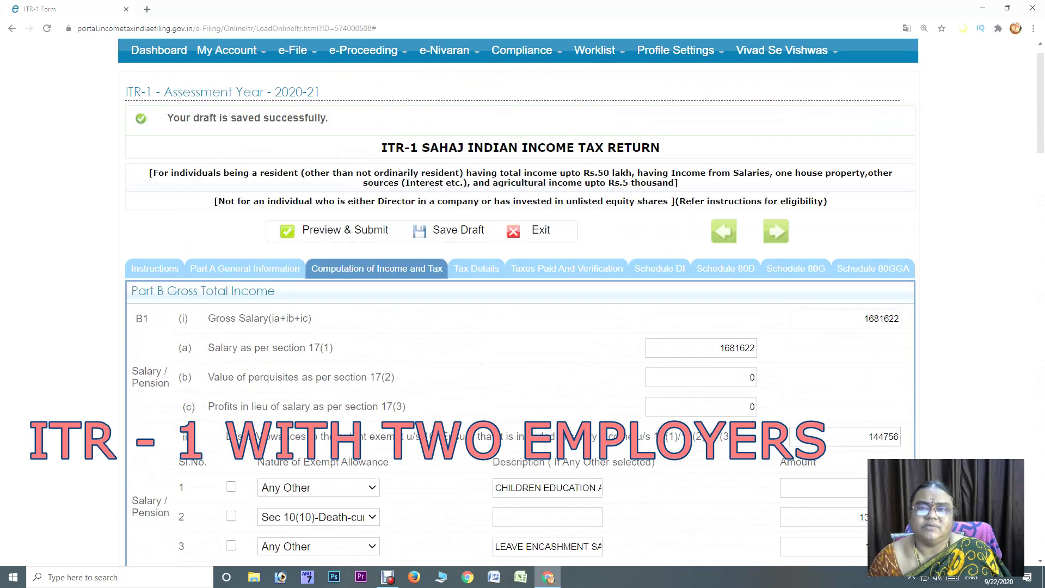
scroll(521, 304, up, 2)
Locate the Sch IT self-assessment tax row and check the taxes-paid totals
click(476, 295)
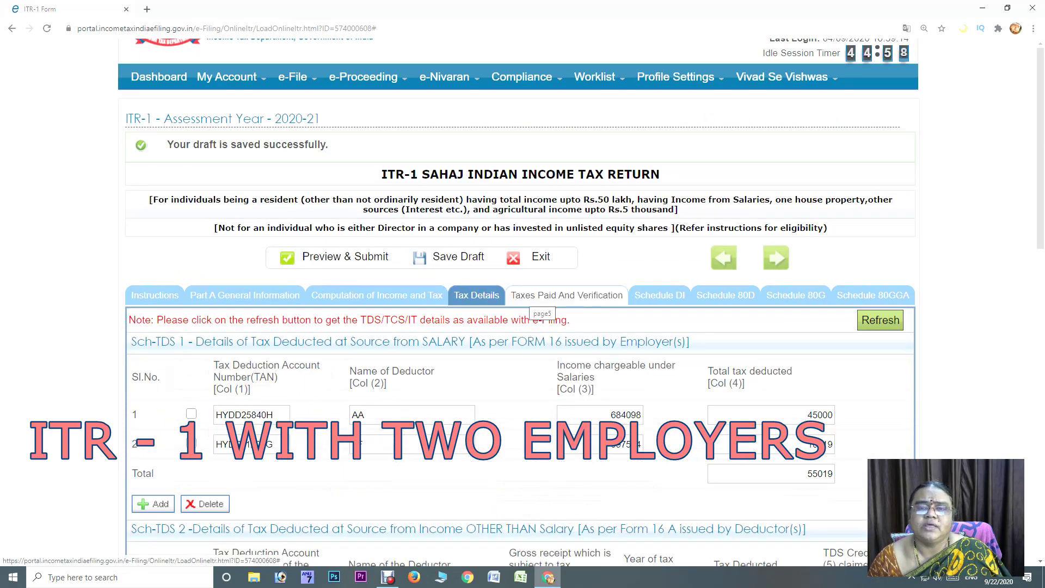
scroll(536, 302, down, 15)
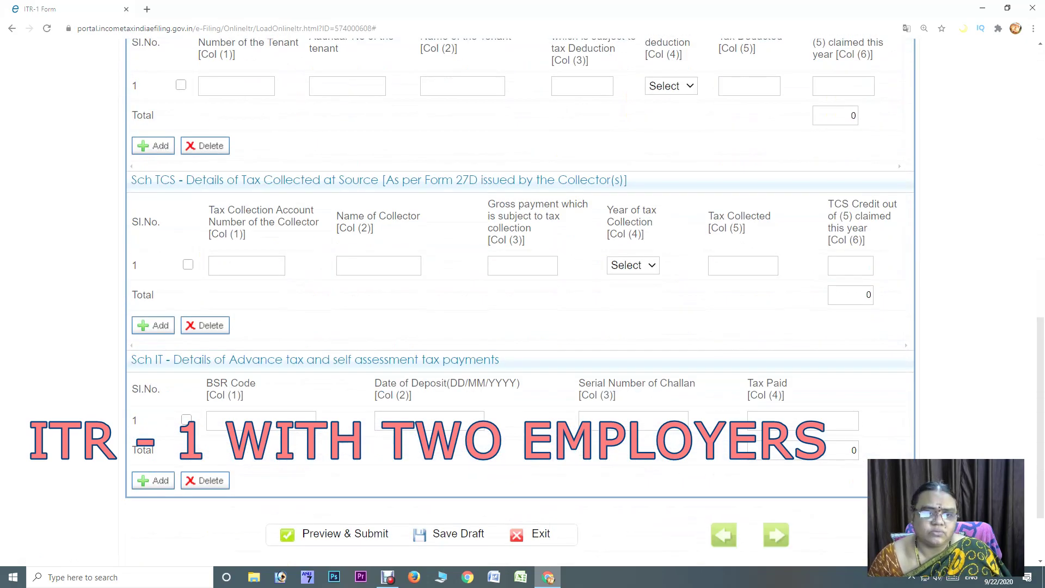
click(261, 420)
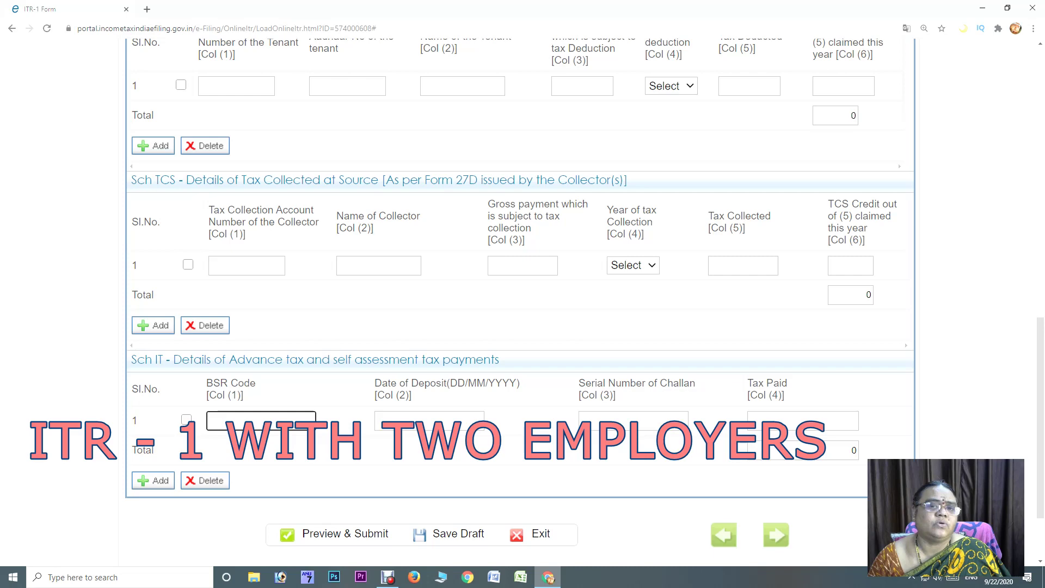
click(429, 420)
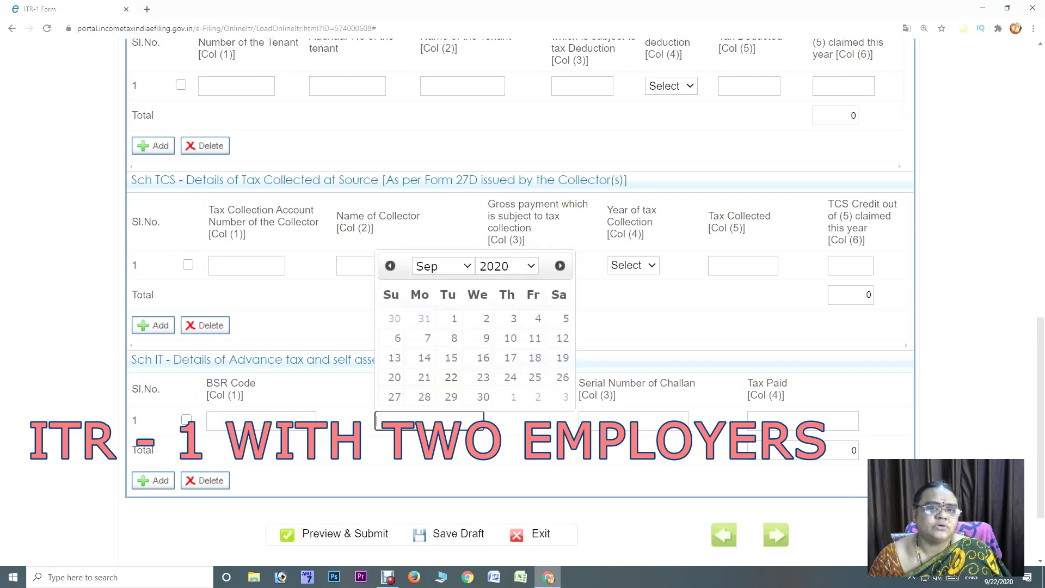
click(633, 421)
click(803, 421)
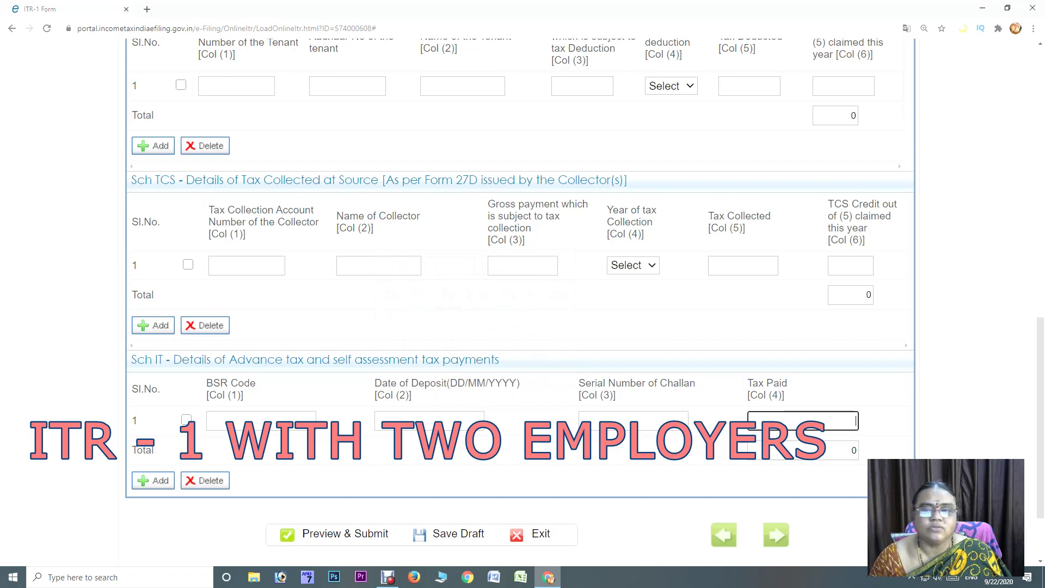
scroll(521, 302, up, 13)
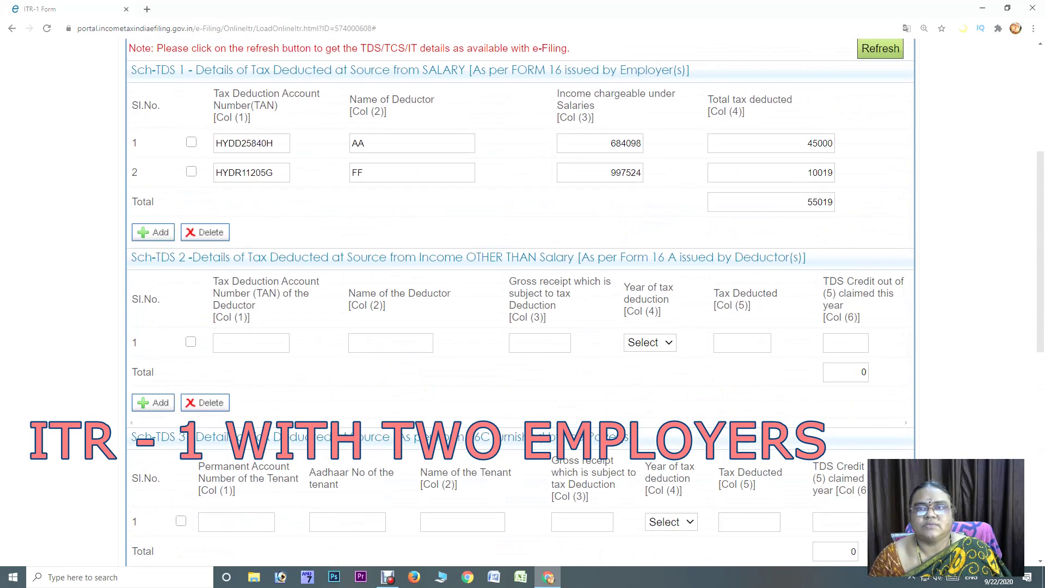
click(566, 295)
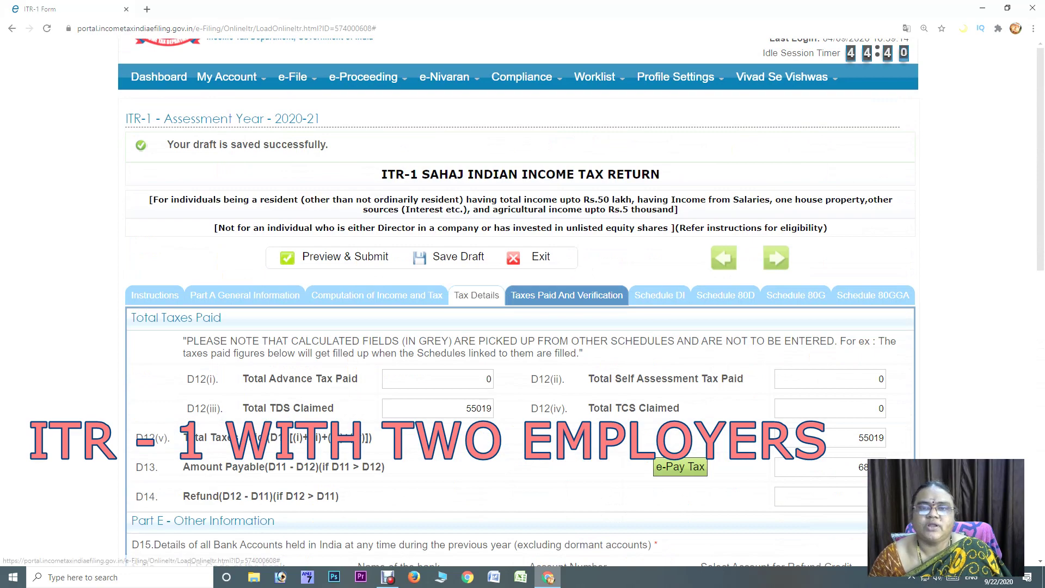
click(477, 295)
scroll(476, 295, down, 6)
scroll(520, 302, down, 8)
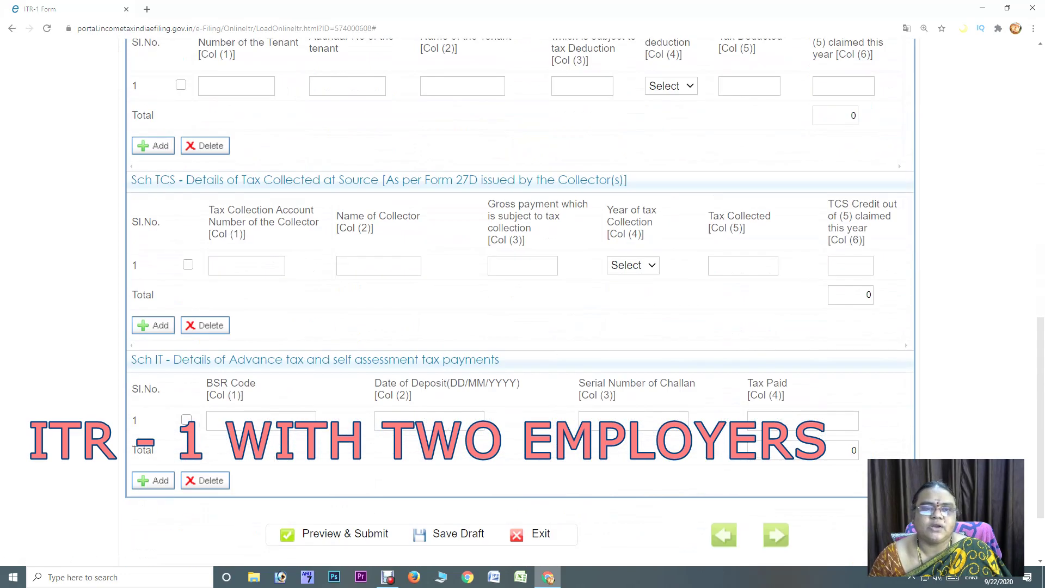
Fill Sch IT row 1 with BSR code, deposit date 22/09/2020, challan serial and tax paid 68740
click(262, 321)
text(0180482)
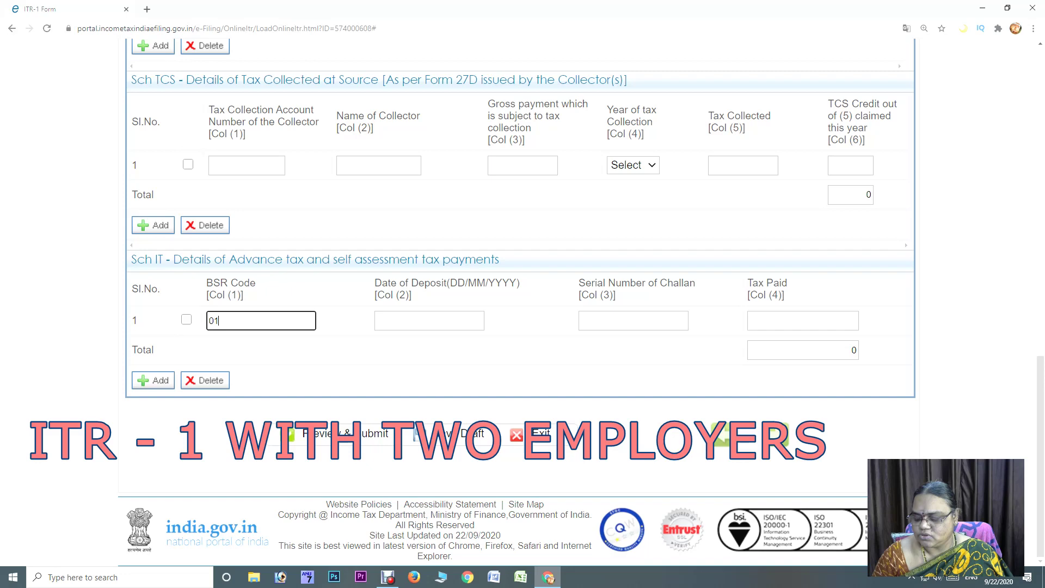
key(Tab)
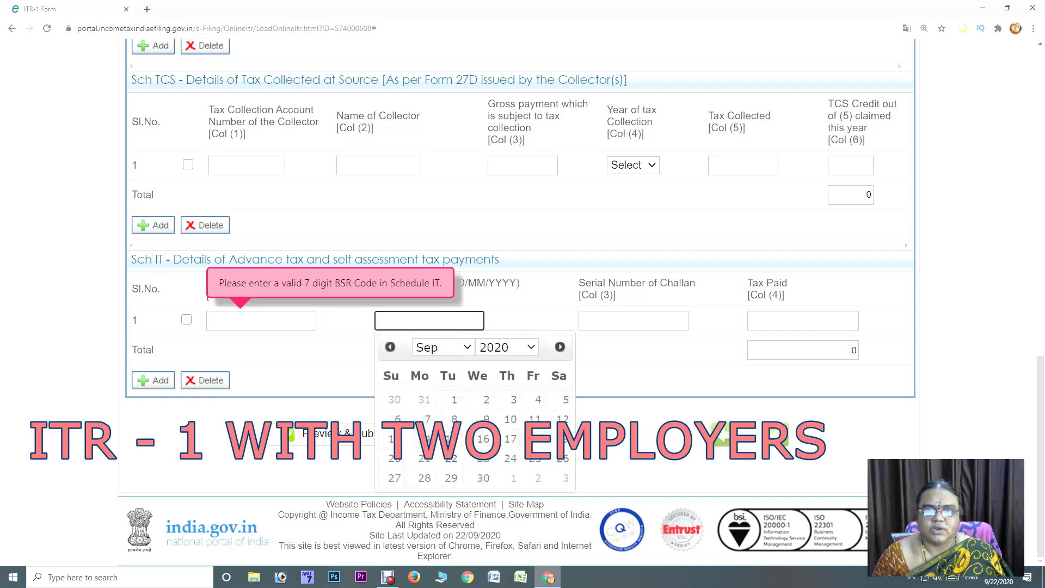
click(451, 458)
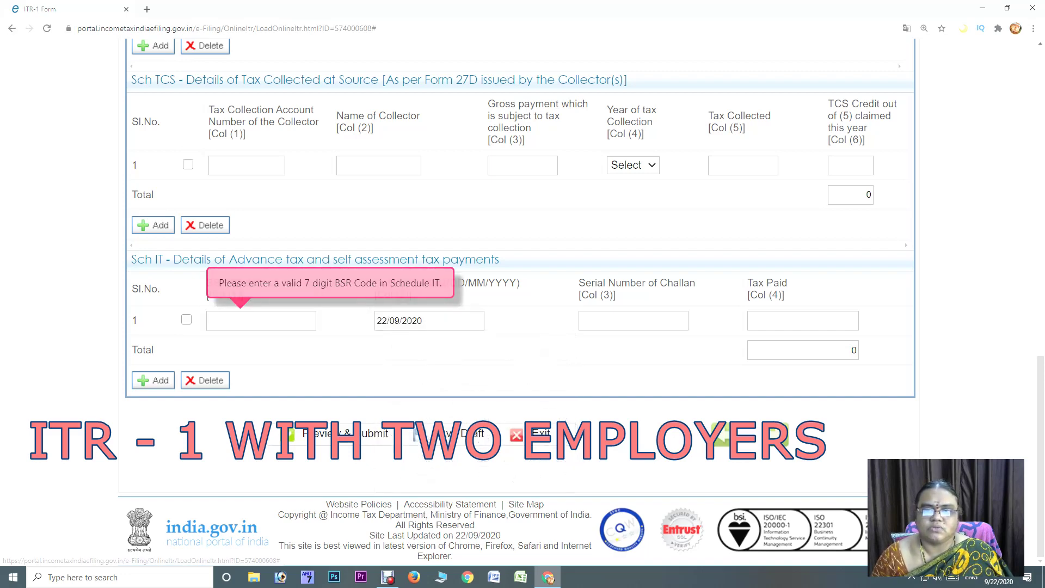
click(633, 320)
key(Tab)
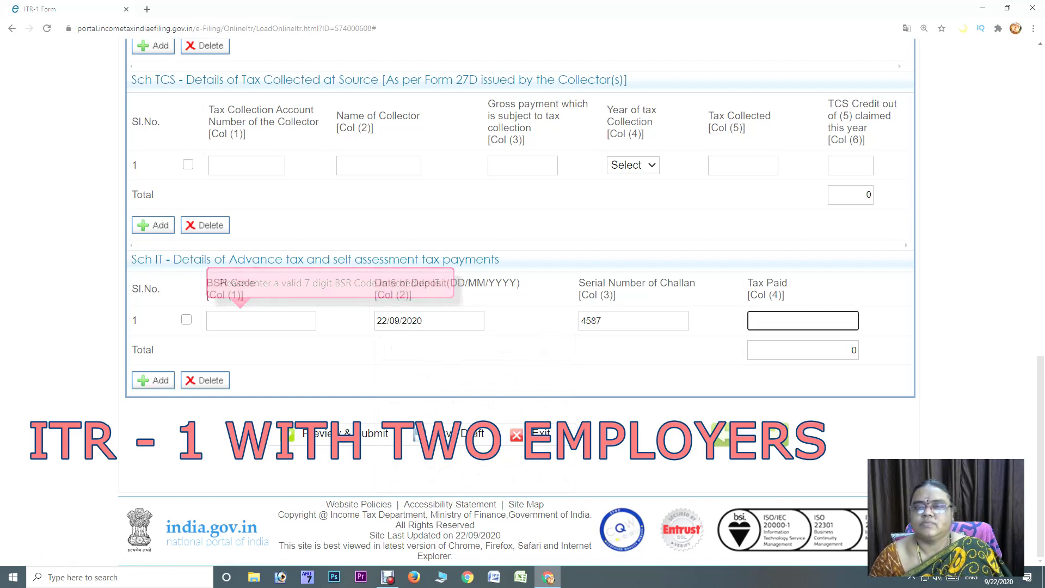
text(684)
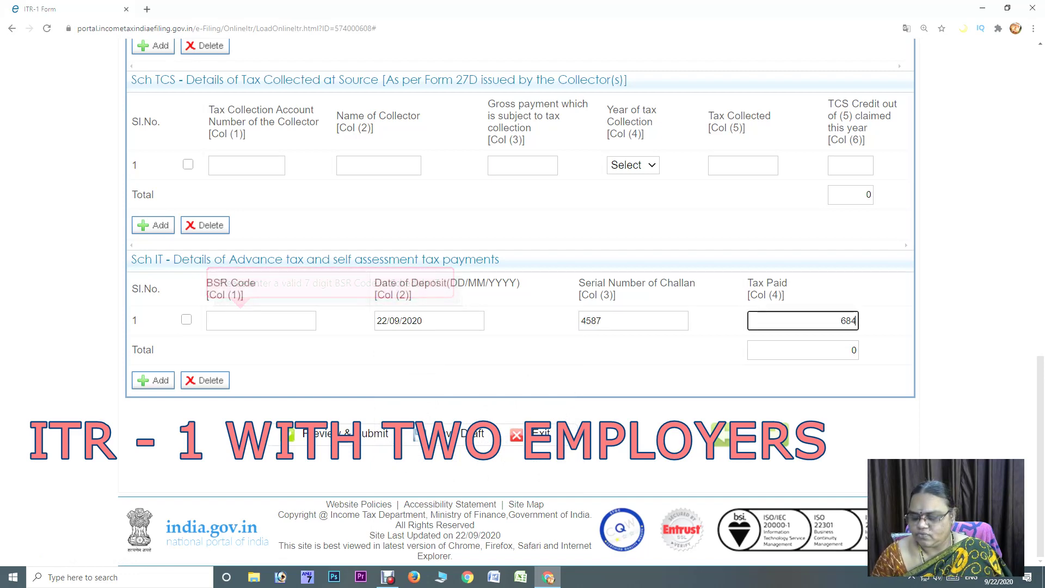
scroll(522, 302, up, 4)
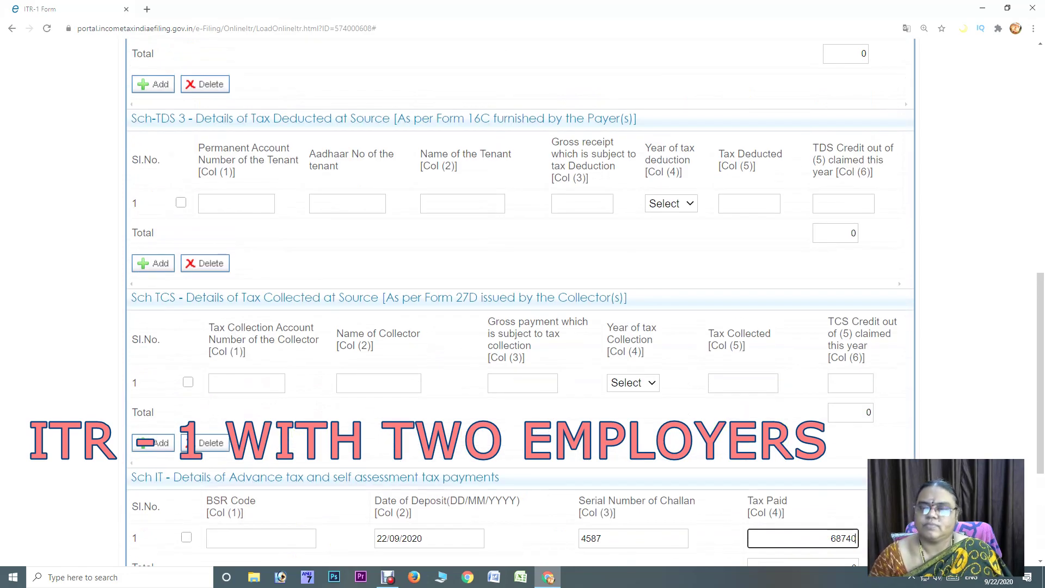
scroll(523, 302, down, 4)
key(Tab)
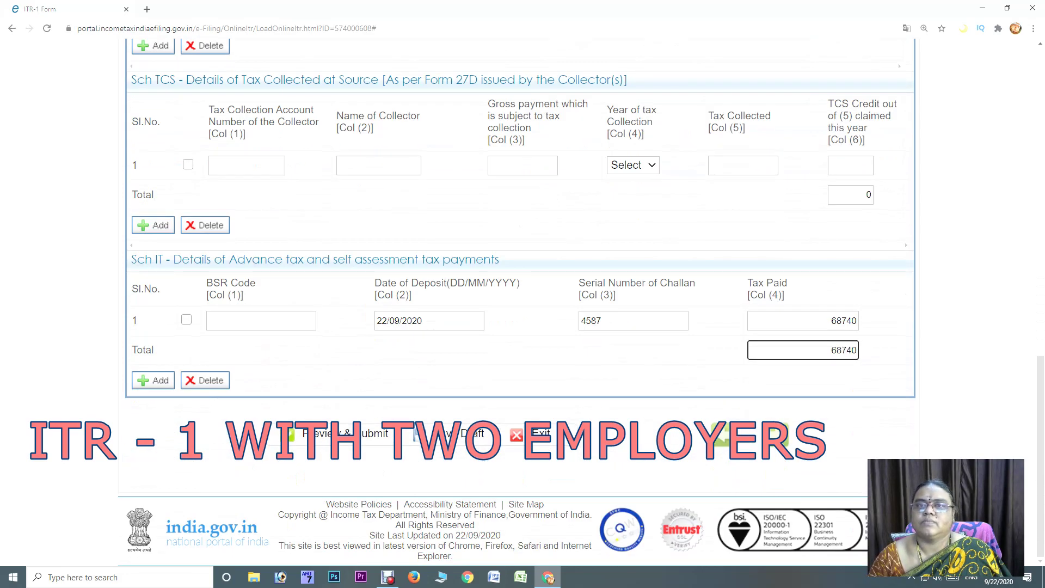
scroll(566, 295, up, 15)
Clear the 68740 Sch IT tax paid amount to 0 and review Taxes Paid and Verification
click(566, 295)
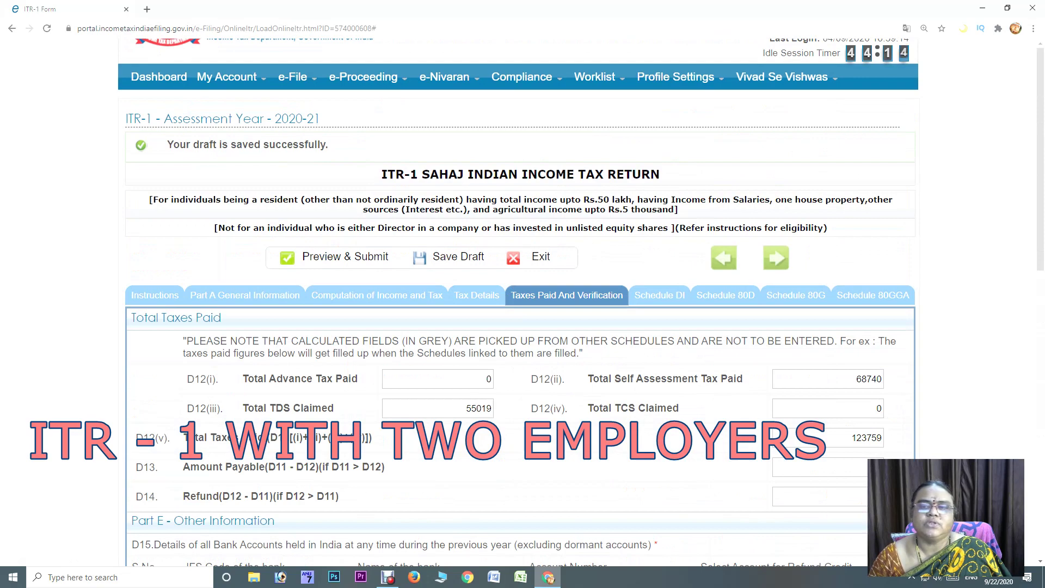
click(477, 295)
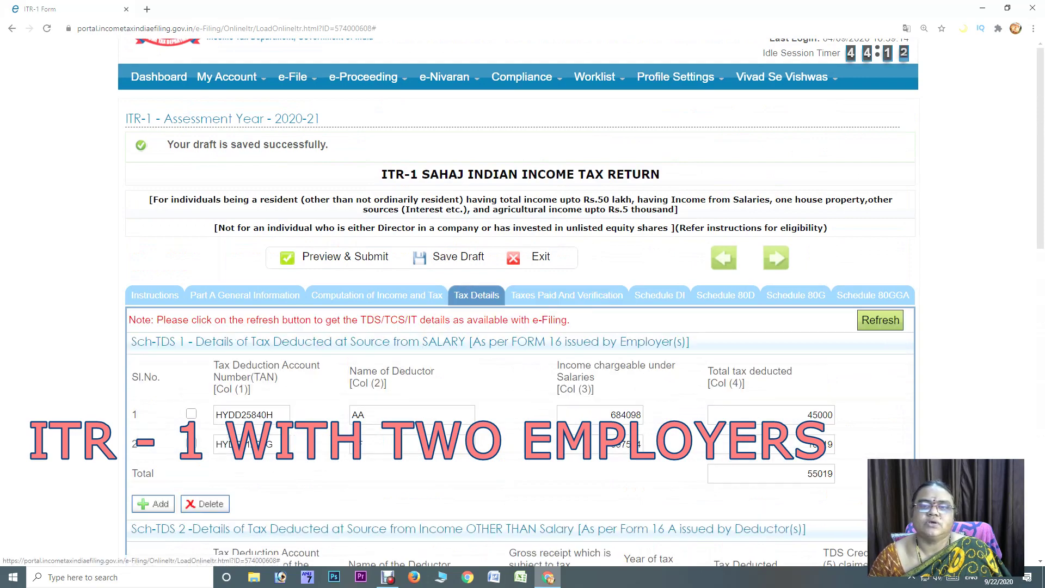
scroll(476, 295, down, 10)
scroll(521, 294, down, 5)
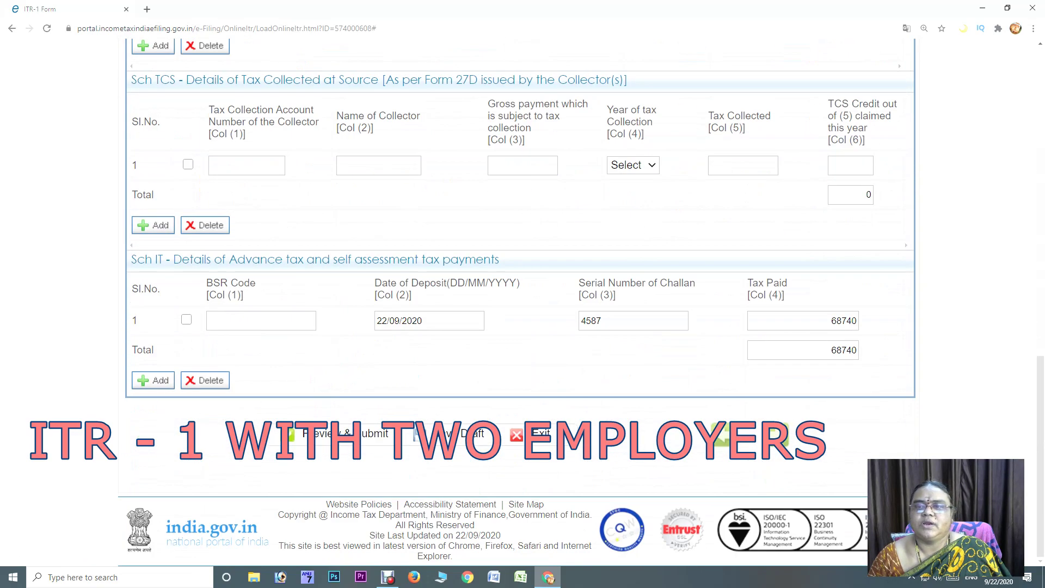
click(803, 321)
key(BackSpace)
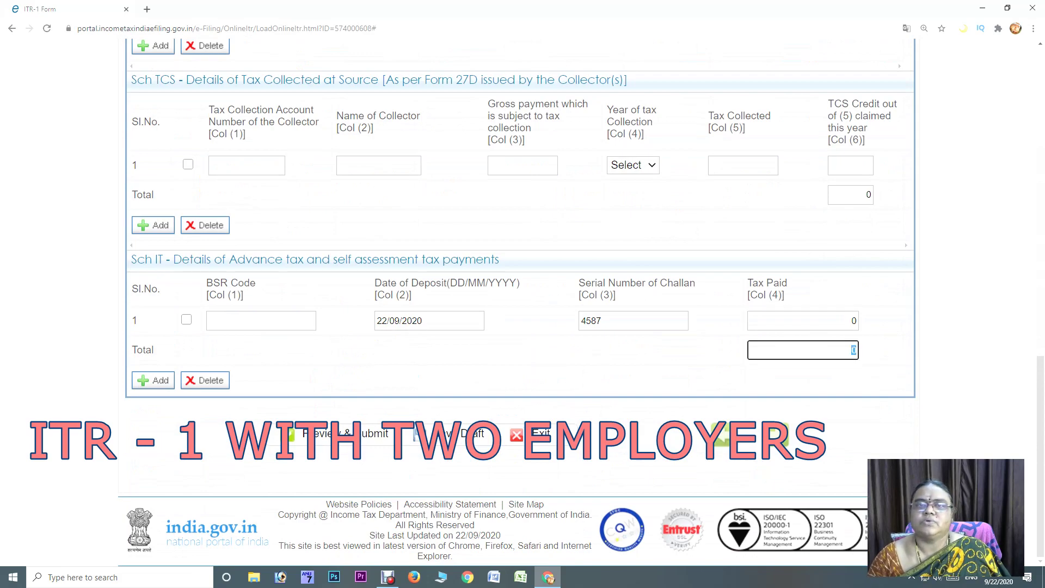
scroll(521, 294, up, 12)
scroll(520, 294, up, 4)
click(566, 296)
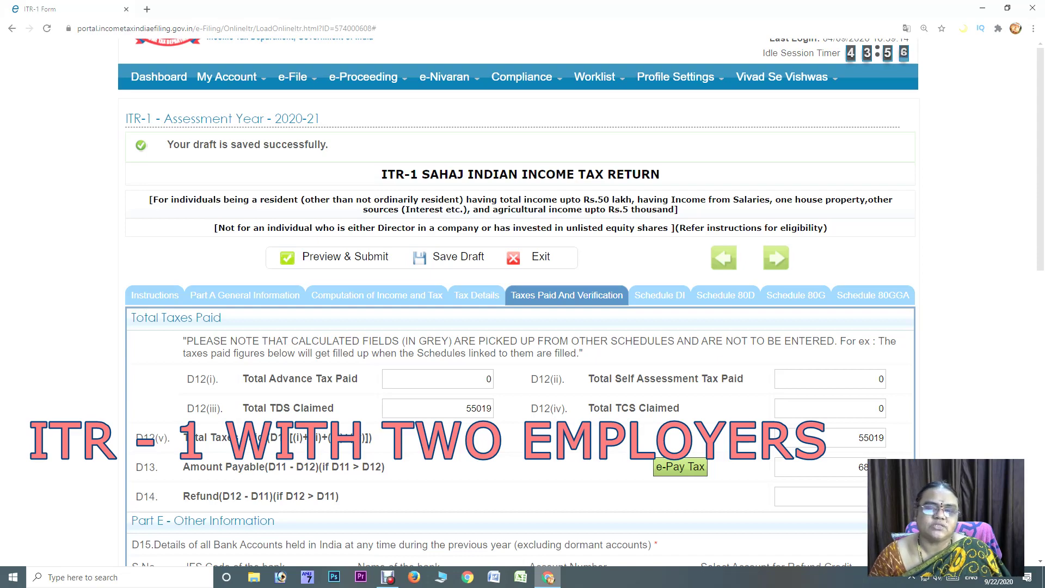
scroll(520, 305, down, 8)
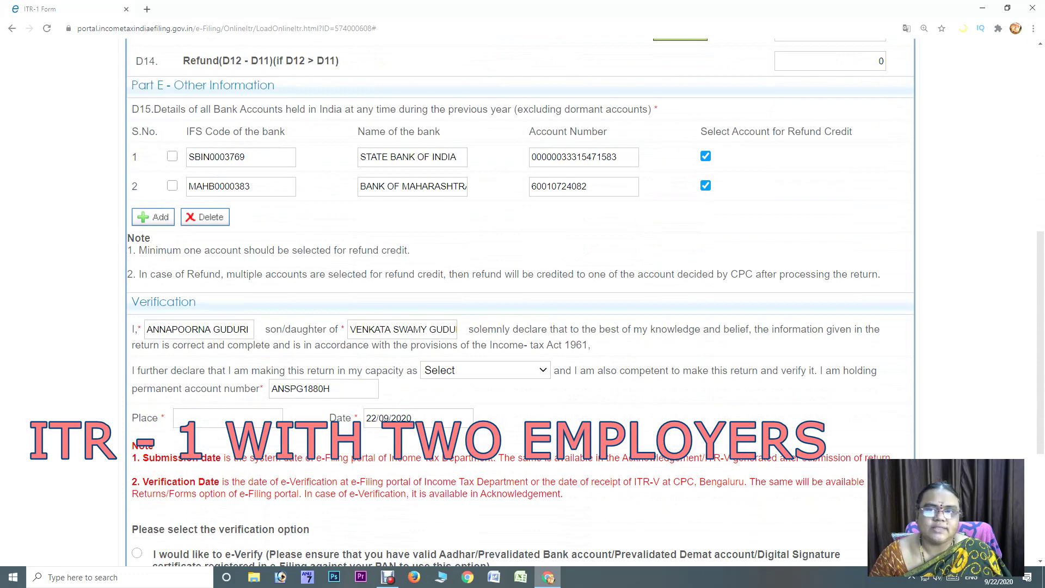
Verify in the capacity of Self at place HYDERABAD, opting to e-Verify later within 120 days
scroll(520, 305, up, 4)
scroll(520, 305, down, 6)
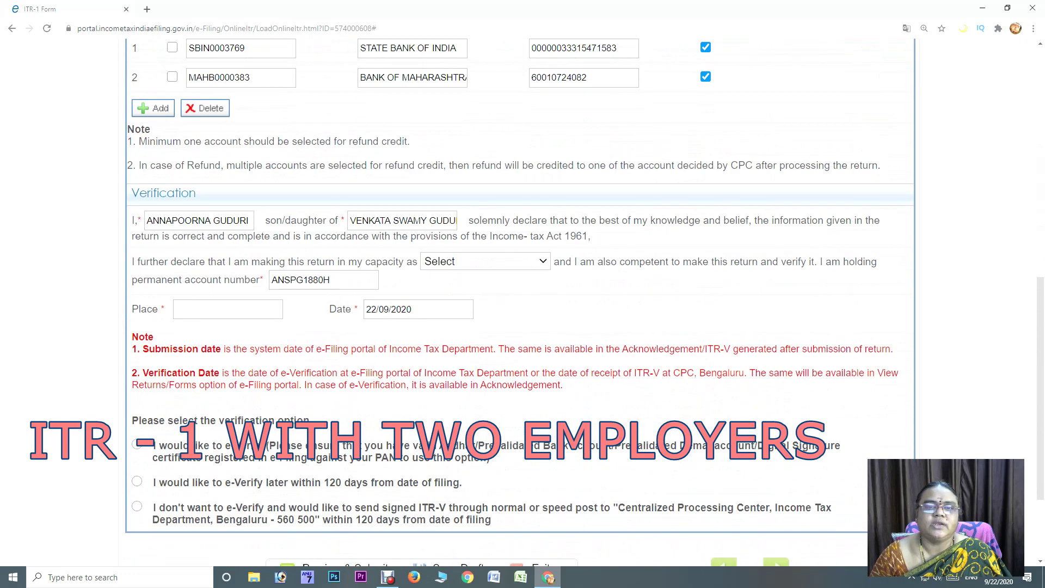
click(484, 262)
click(441, 290)
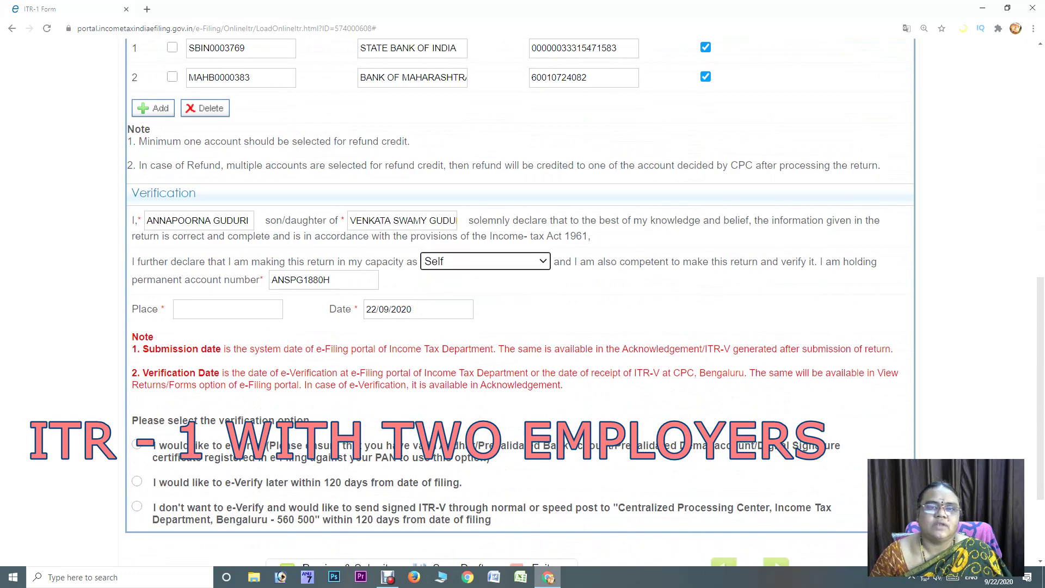
click(228, 309)
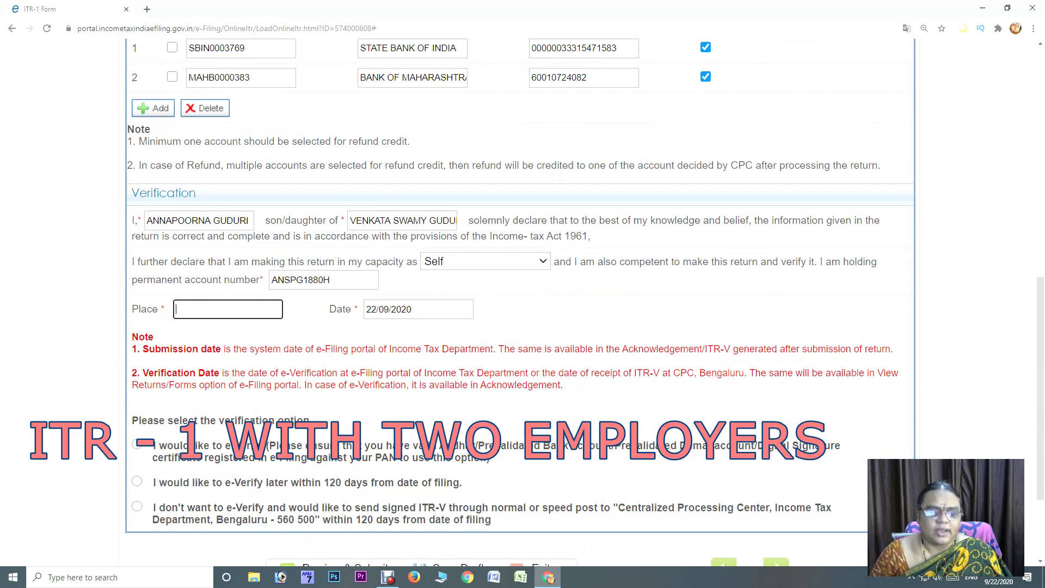
text(HYDERABAD)
scroll(522, 305, down, 2)
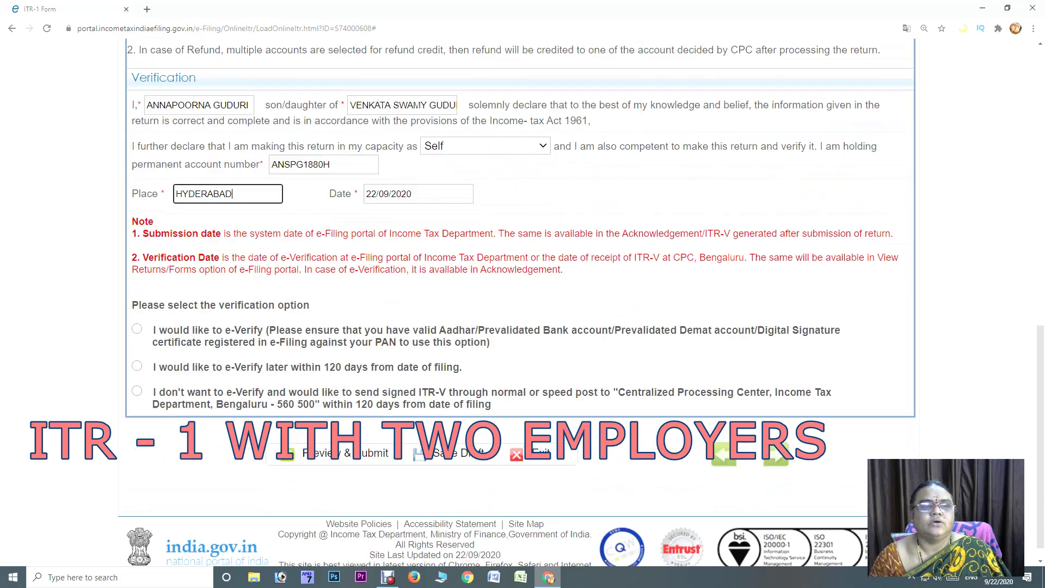
click(136, 347)
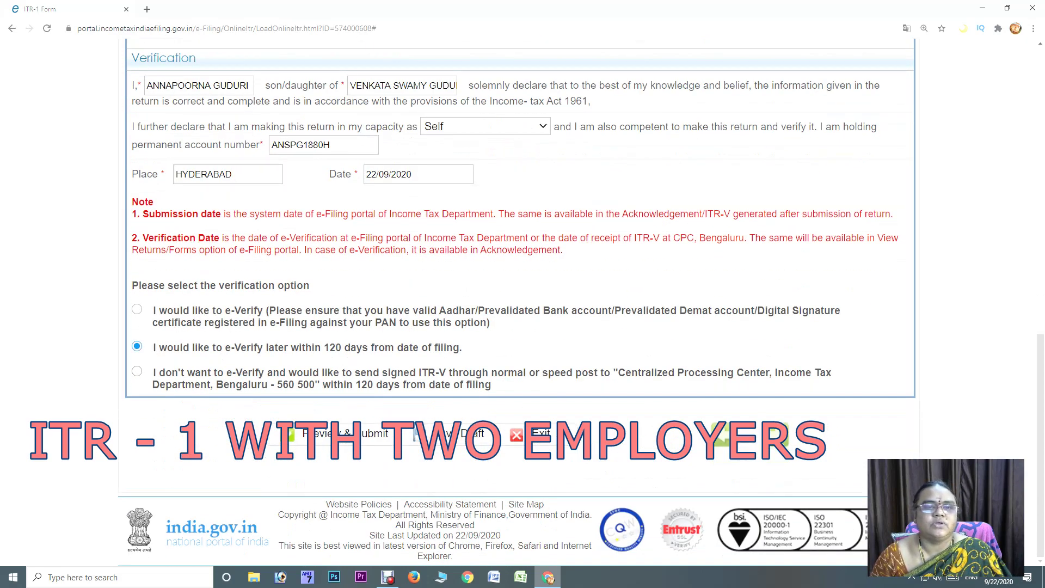
scroll(523, 305, up, 10)
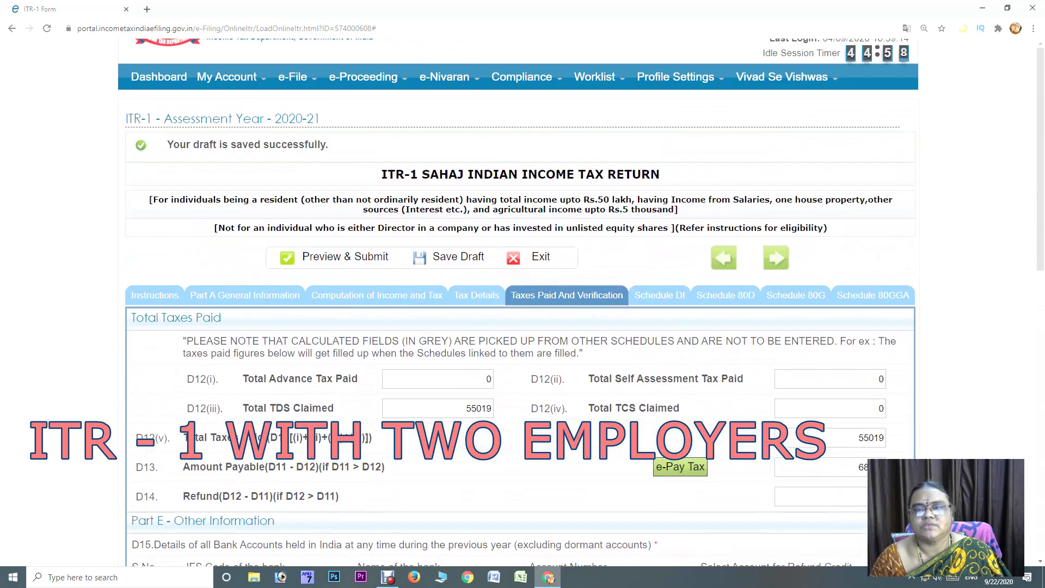
Save the ITR-1 draft and open the Challan ITNS 280 e-payment page for AY 2020-21
click(680, 466)
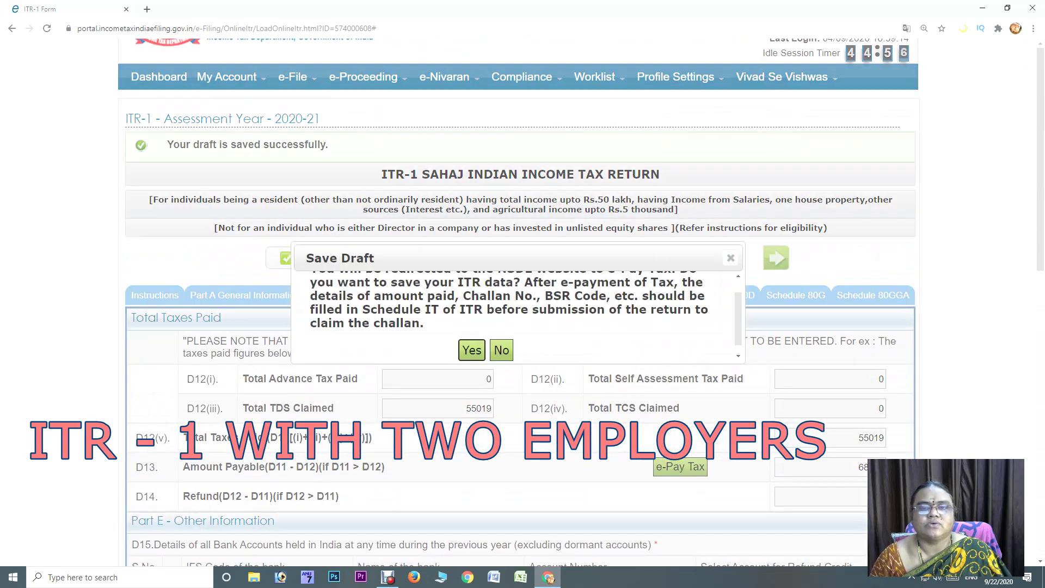
click(471, 350)
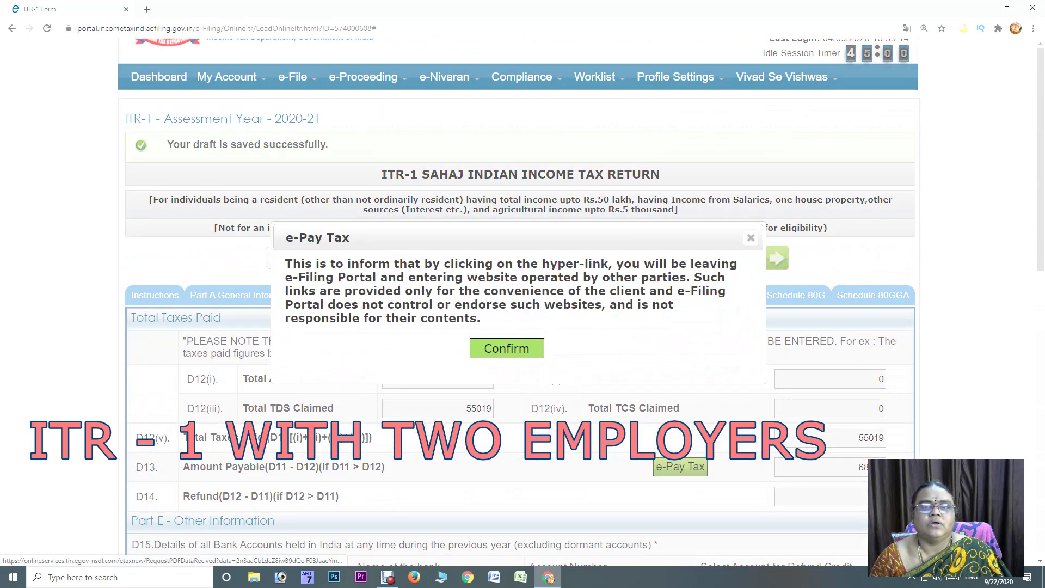
click(471, 349)
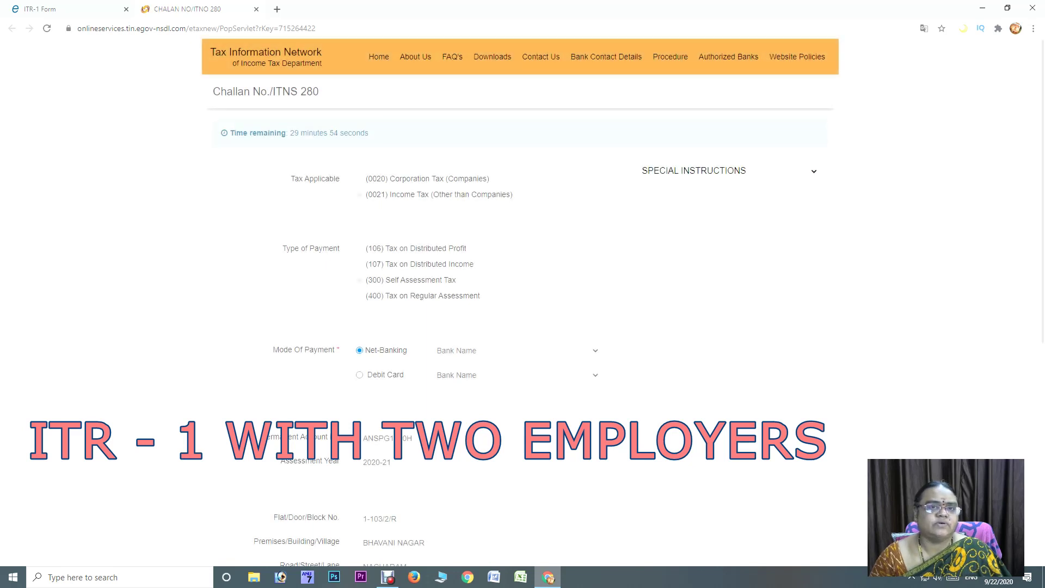
Choose Net-Banking through Canara Bank, enter the captcha code, and proceed to the challan confirmation
click(594, 351)
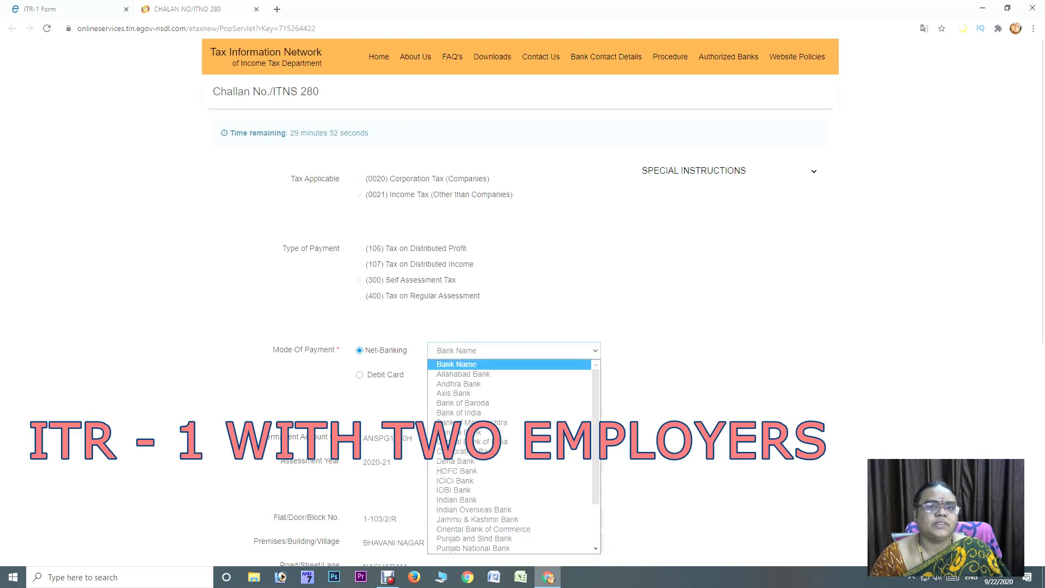
key(Down)
key(Down)
key(Down)
key(Down)
key(Down)
key(Down)
key(Down)
key(Return)
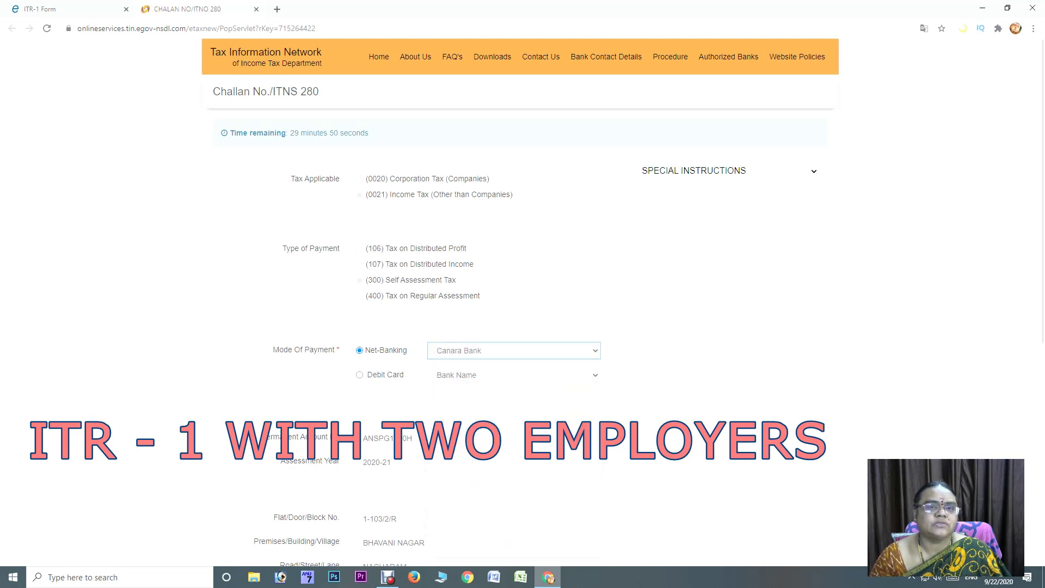
scroll(522, 305, down, 4)
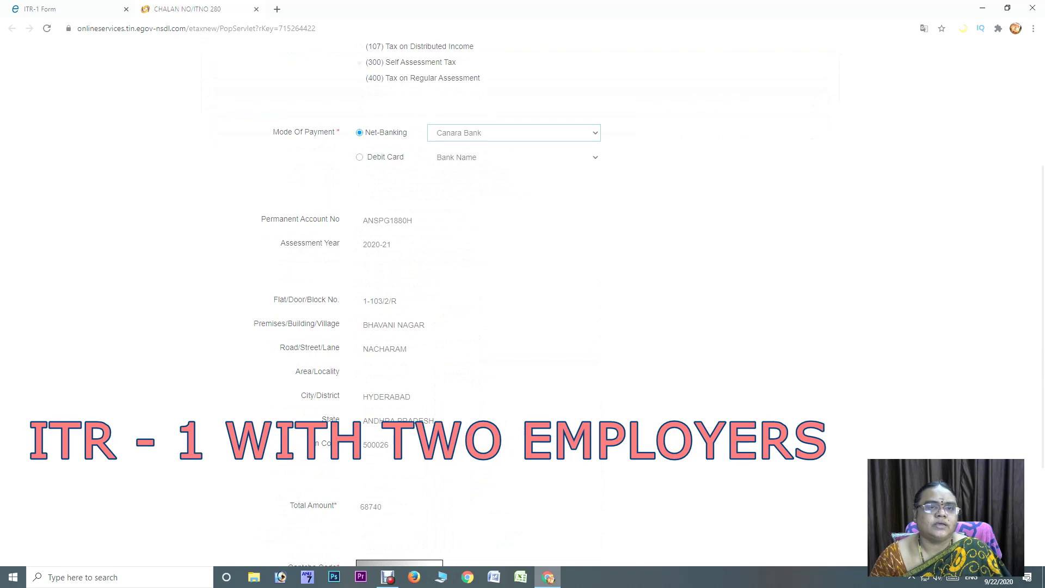
scroll(523, 305, down, 3)
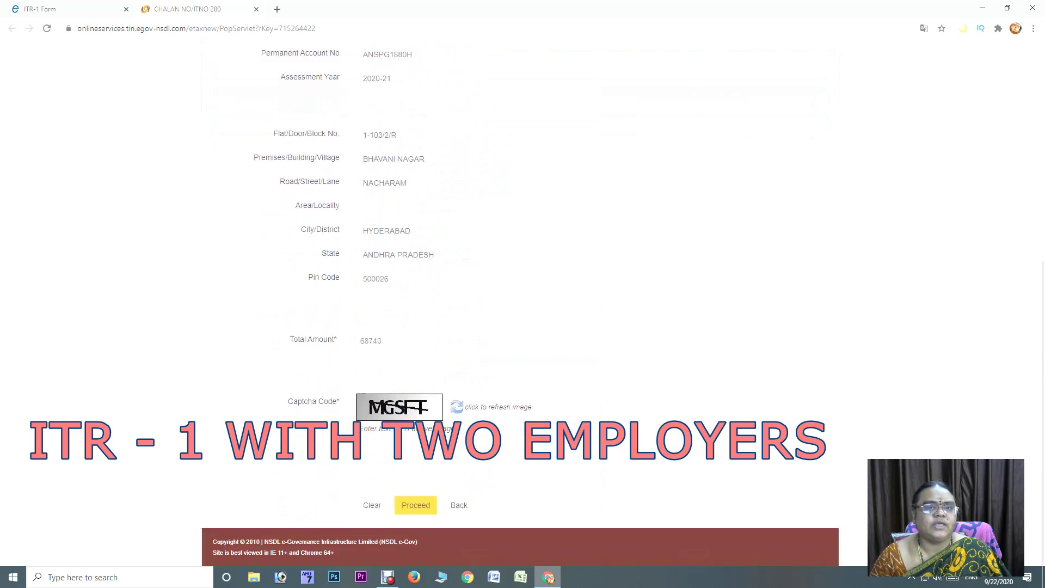
click(370, 449)
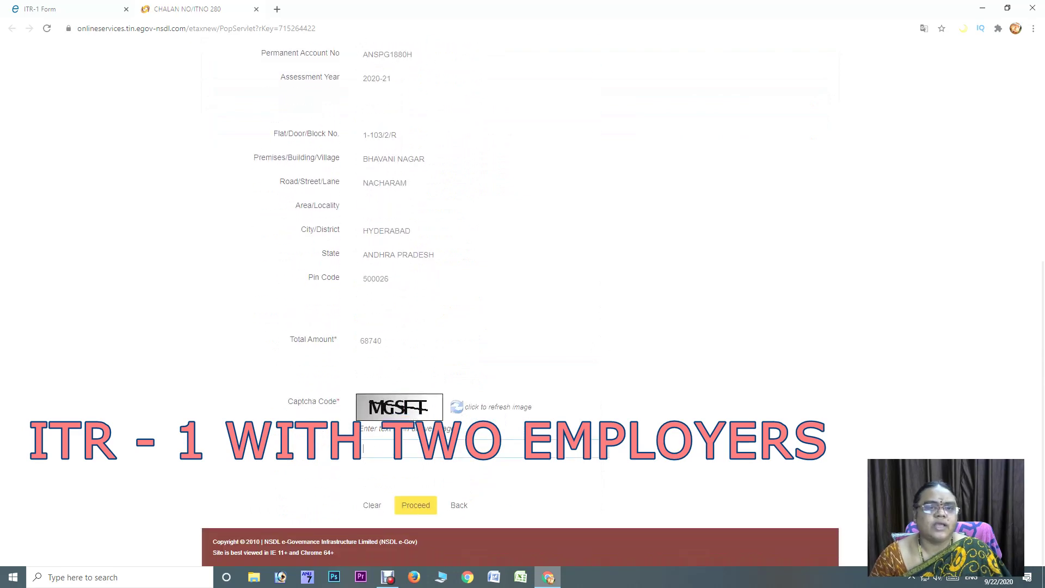
text(MGSFT)
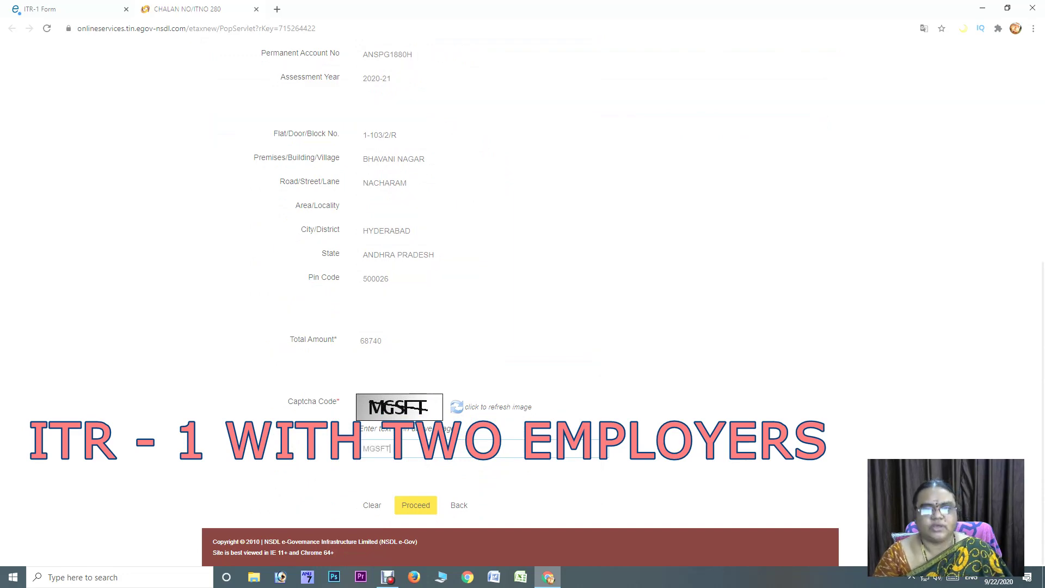
click(415, 505)
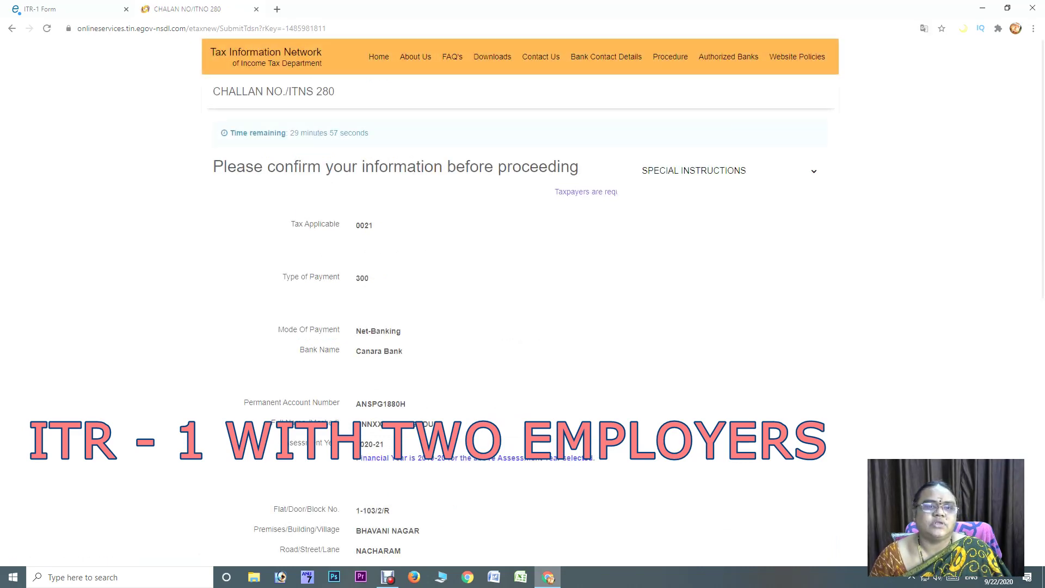
Review the challan details (tax 0021, payment type 300) and submit them to Canara Bank
scroll(523, 305, down, 4)
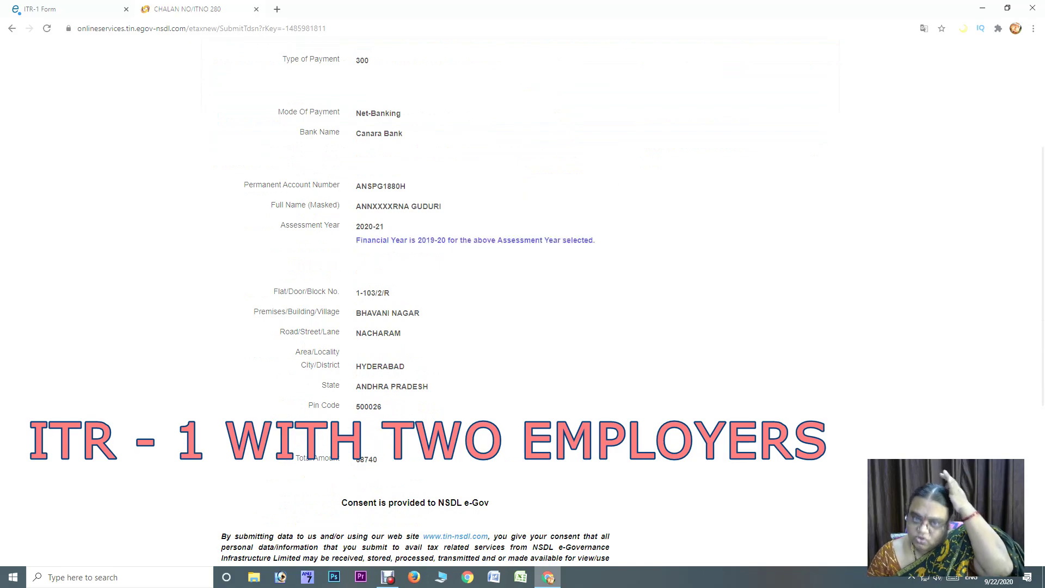
scroll(523, 305, down, 3)
scroll(523, 305, up, 5)
scroll(523, 305, down, 5)
scroll(523, 305, up, 2)
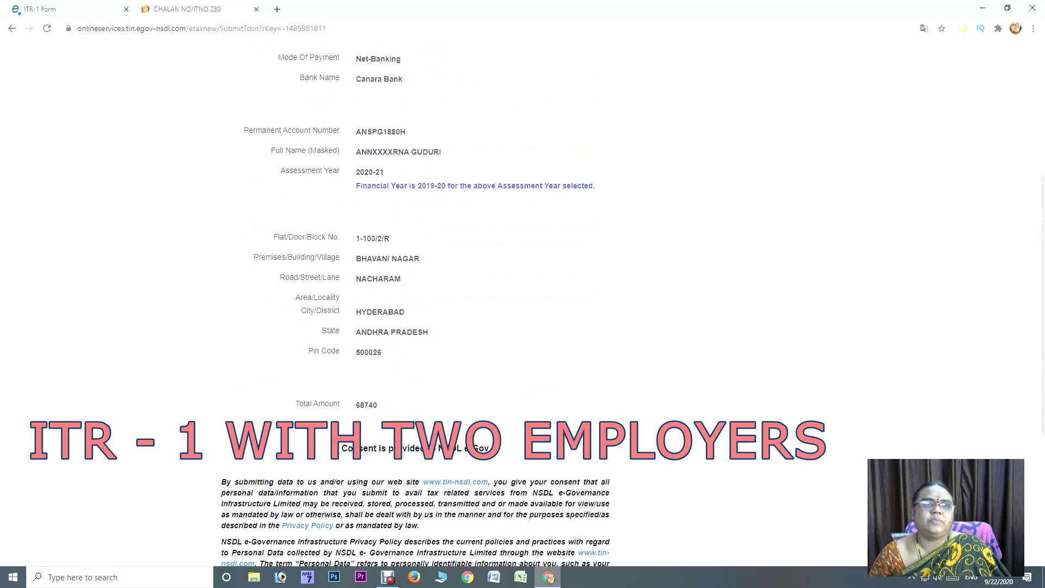
scroll(522, 305, down, 3)
scroll(523, 304, down, 2)
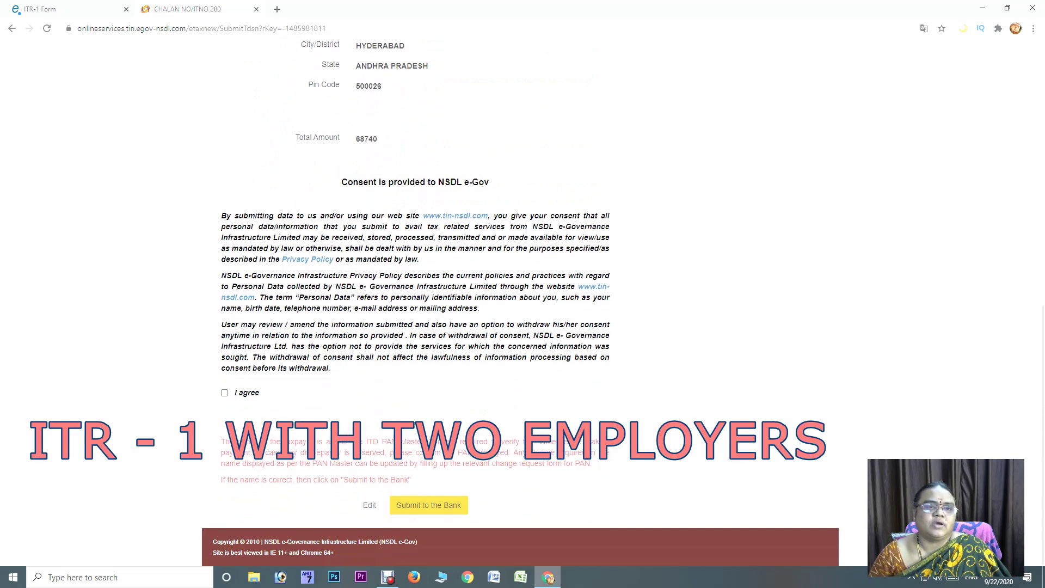
scroll(522, 304, up, 5)
scroll(523, 304, down, 5)
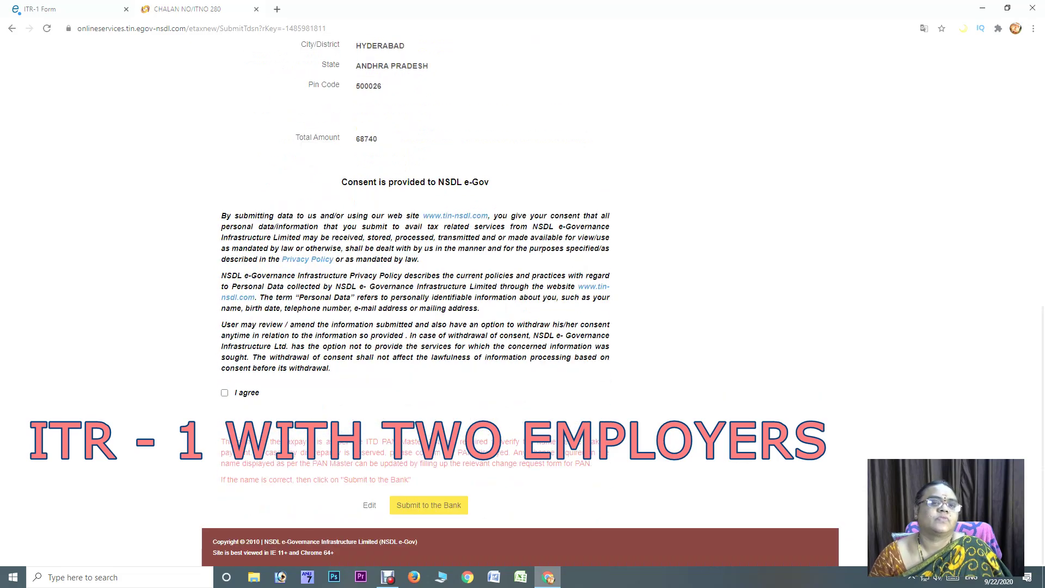
scroll(522, 305, up, 5)
scroll(523, 305, up, 5)
scroll(523, 305, down, 5)
scroll(522, 304, down, 5)
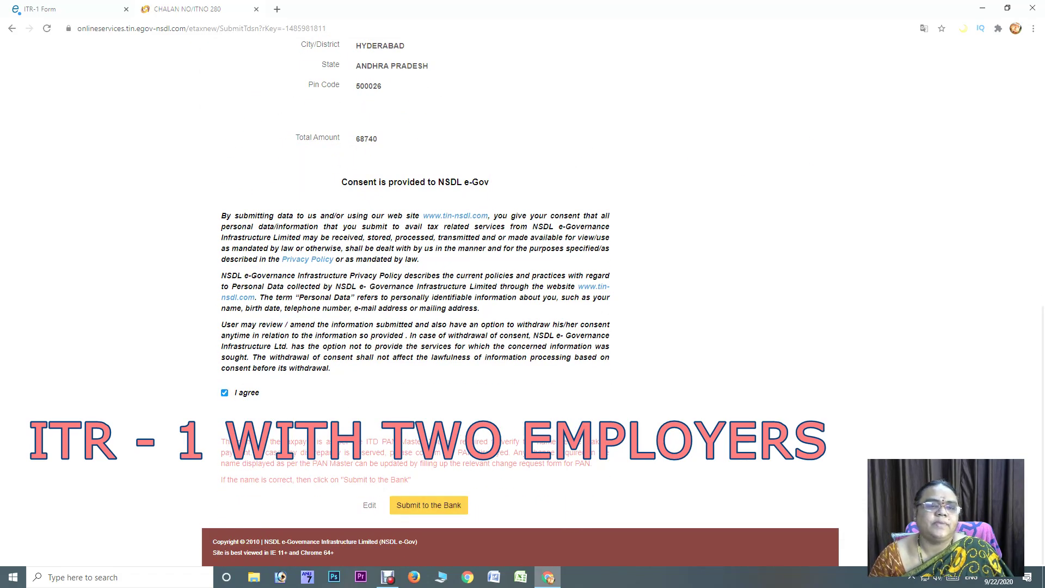
click(429, 505)
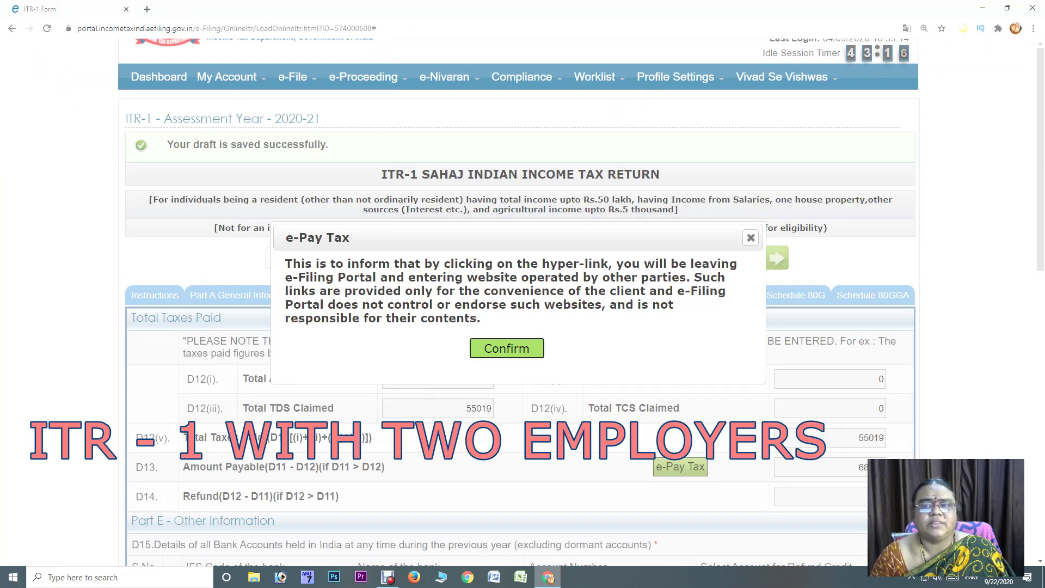
Dismiss the external-site notice, review taxes paid with 68740 still payable, and go to Tax Details
click(750, 238)
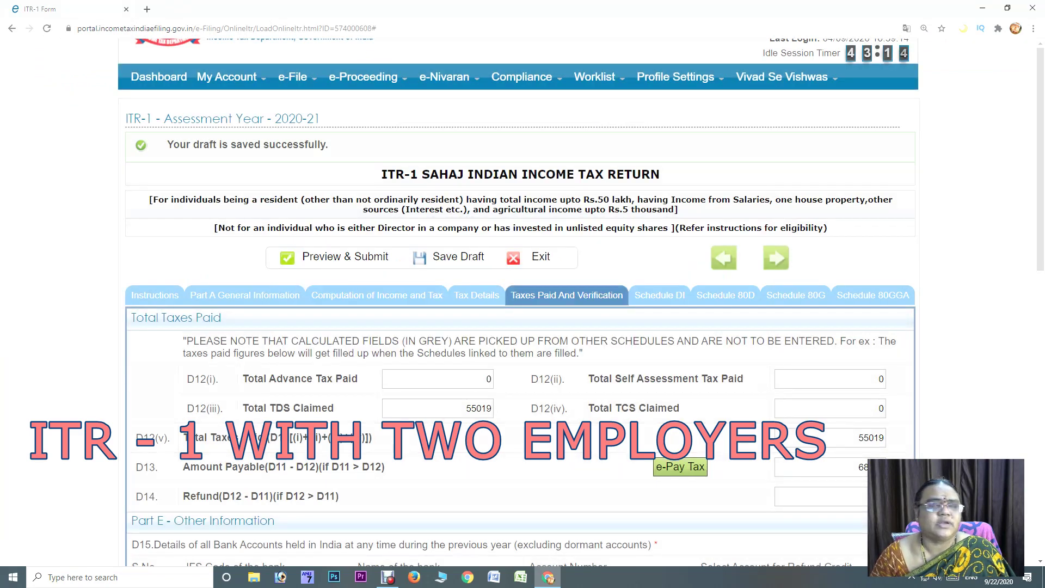
scroll(522, 305, down, 3)
scroll(522, 305, down, 3)
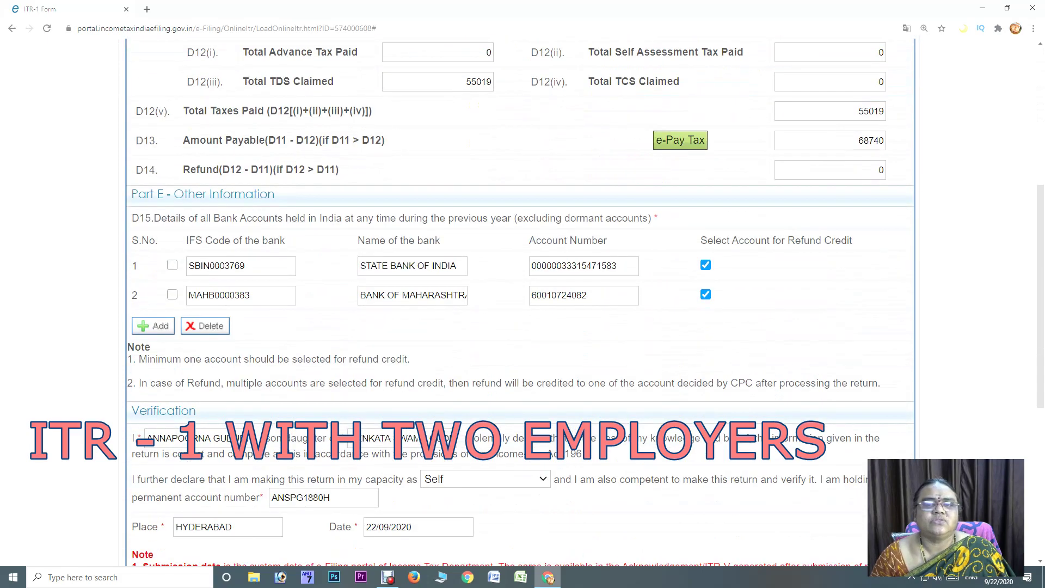
scroll(522, 305, down, 2)
scroll(522, 305, down, 5)
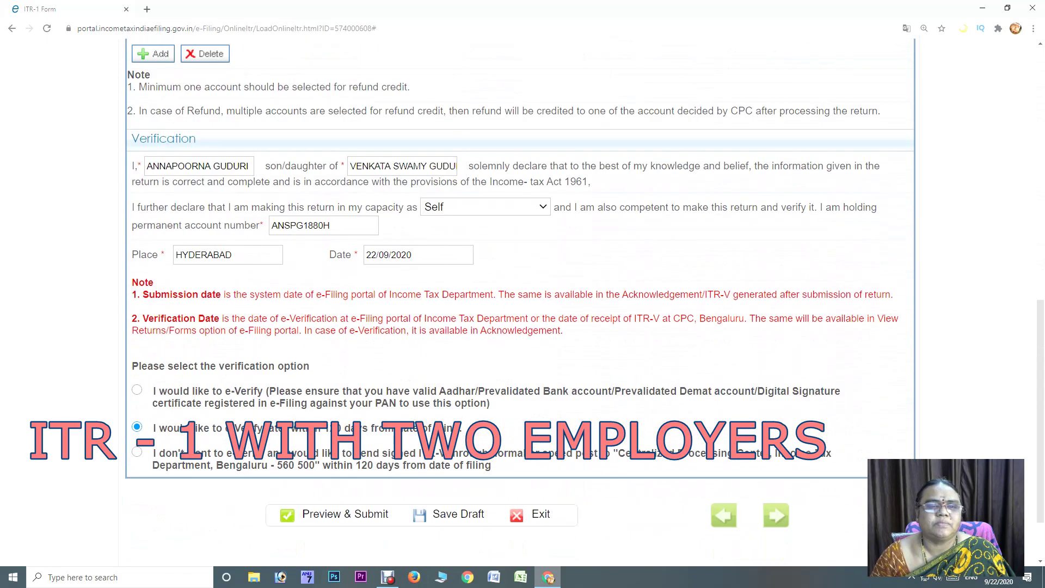
scroll(523, 305, up, 6)
scroll(522, 305, up, 4)
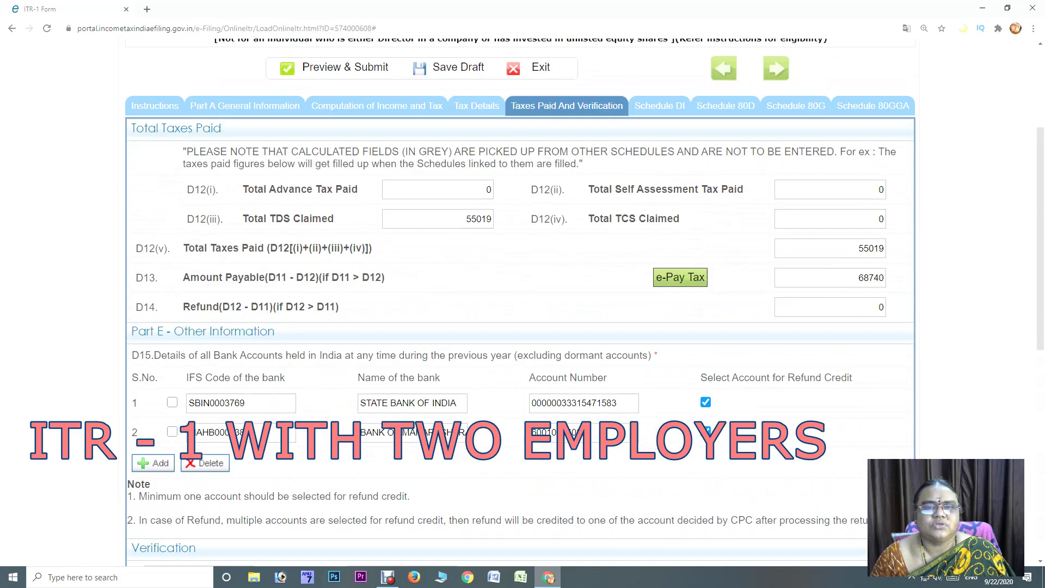
scroll(523, 305, down, 9)
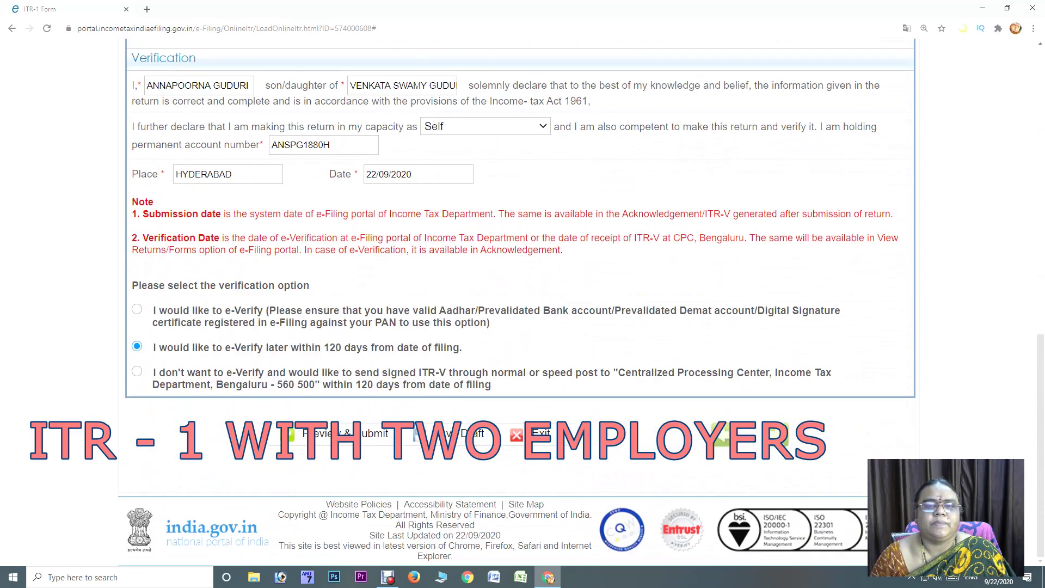
scroll(523, 305, up, 5)
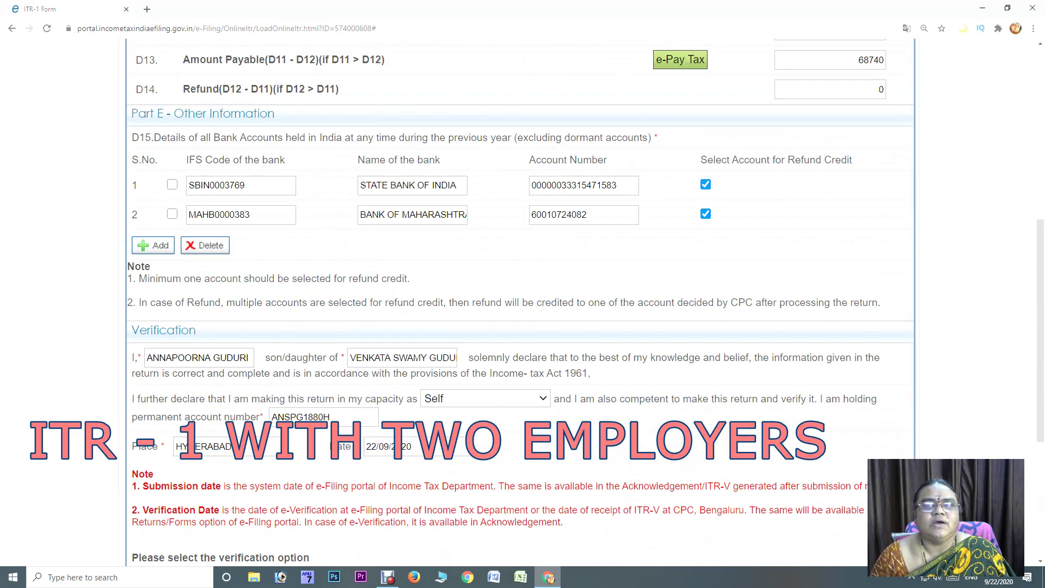
scroll(523, 305, up, 5)
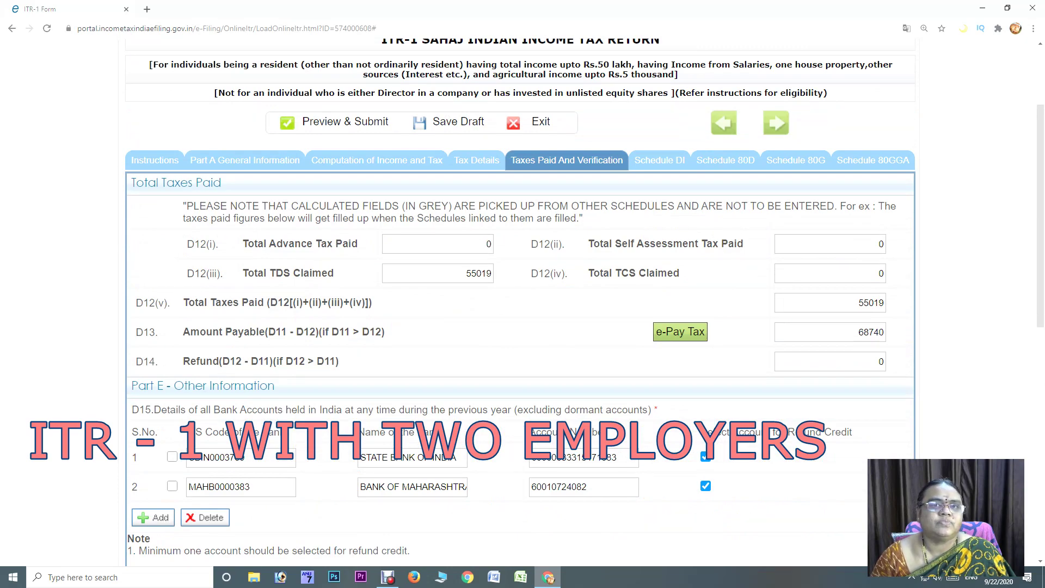
click(477, 159)
Enter 68740 as the tax paid in the Sch IT row
scroll(522, 305, down, 15)
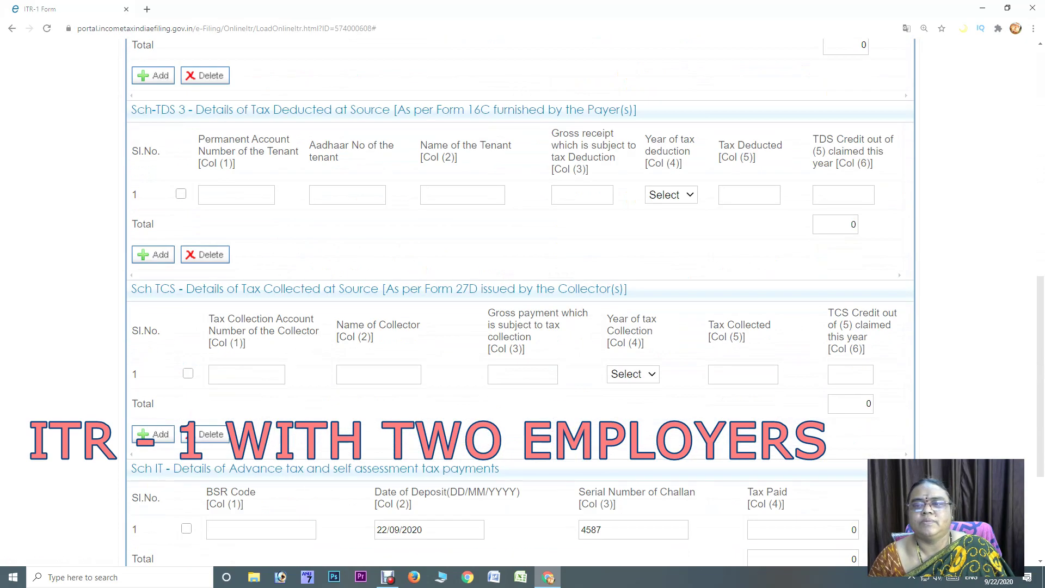
click(803, 321)
key(BackSpace)
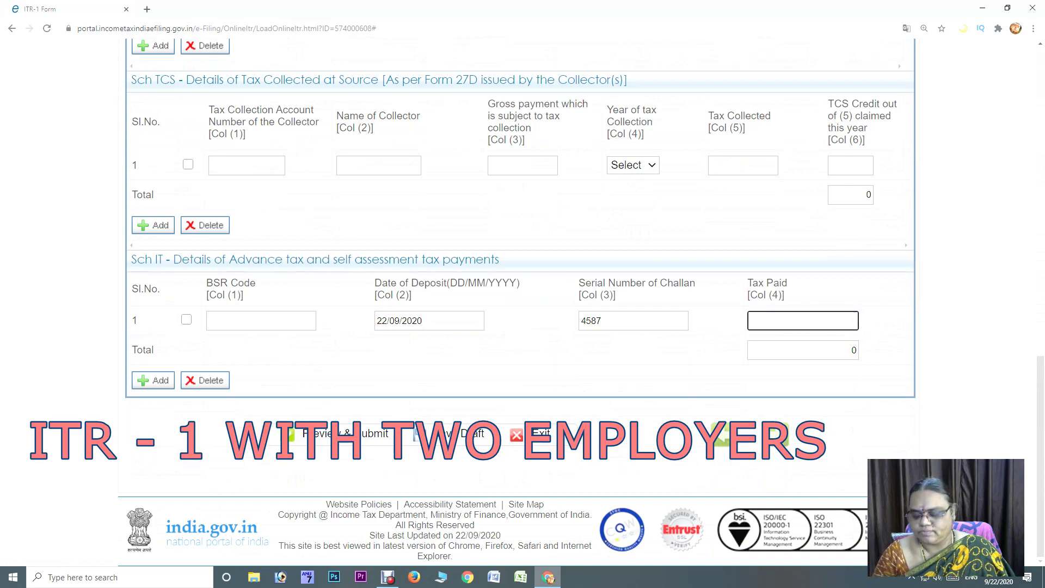
text(68740)
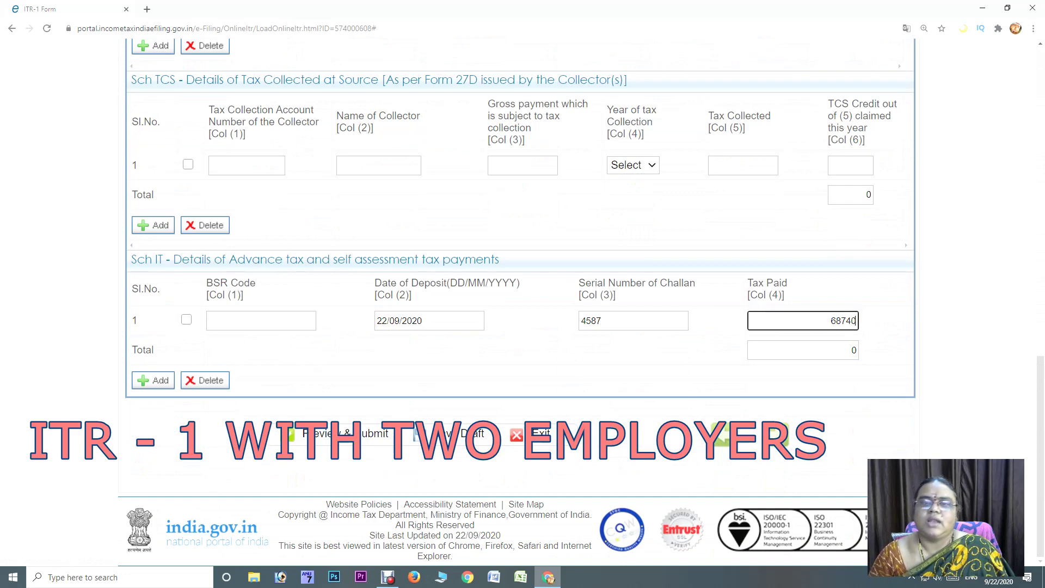
Enter the 7-digit BSR code 0123456 and check the self-assessment total of 68740
click(261, 320)
text(1)
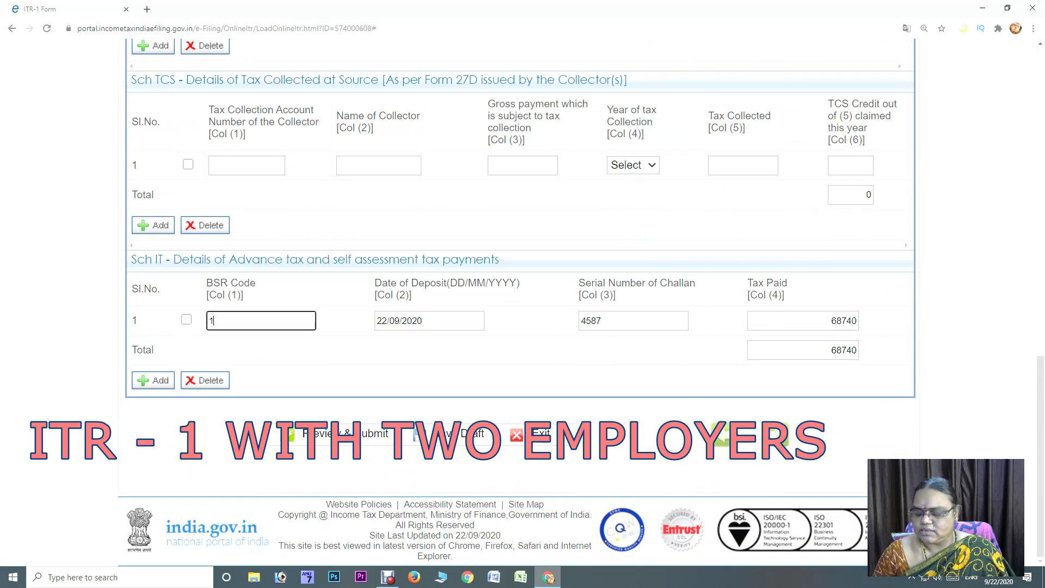
text(2345)
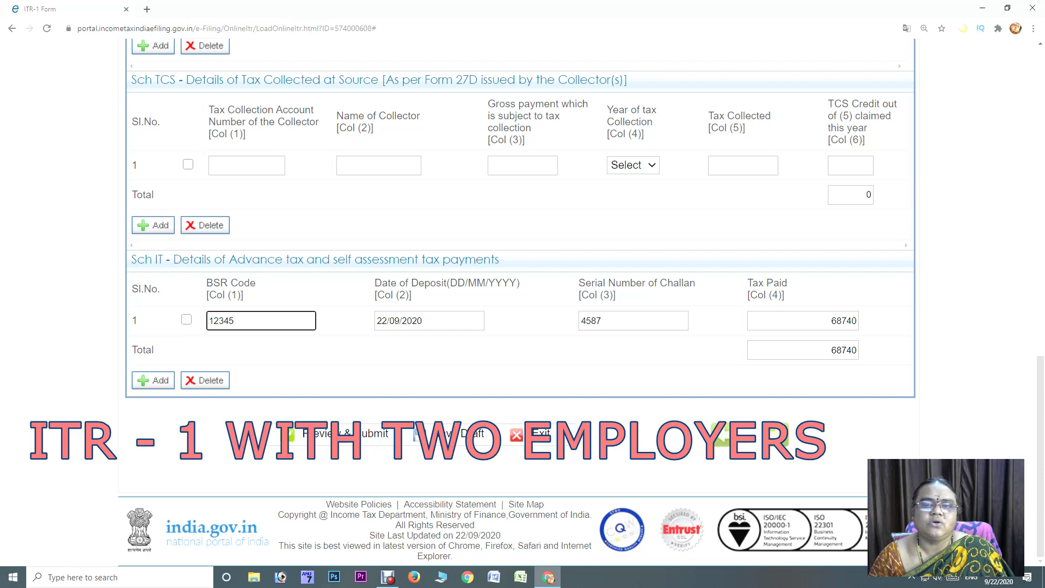
key(Tab)
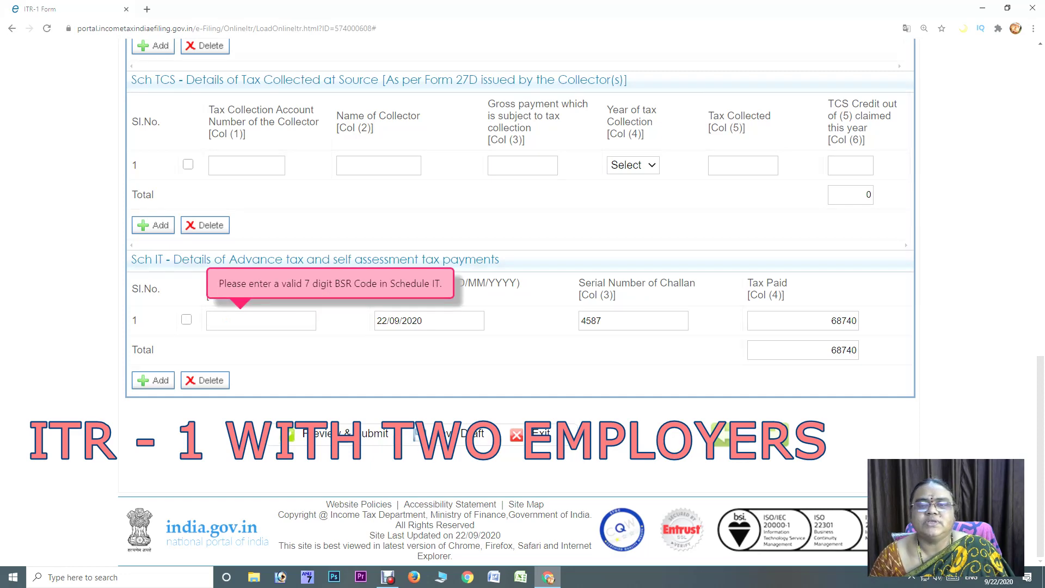
click(261, 321)
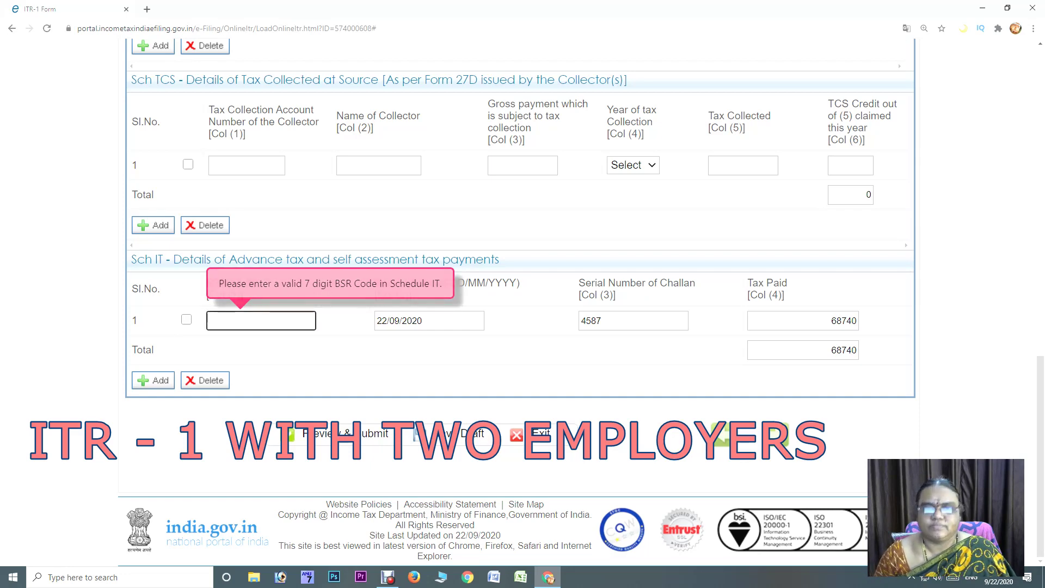
text(01)
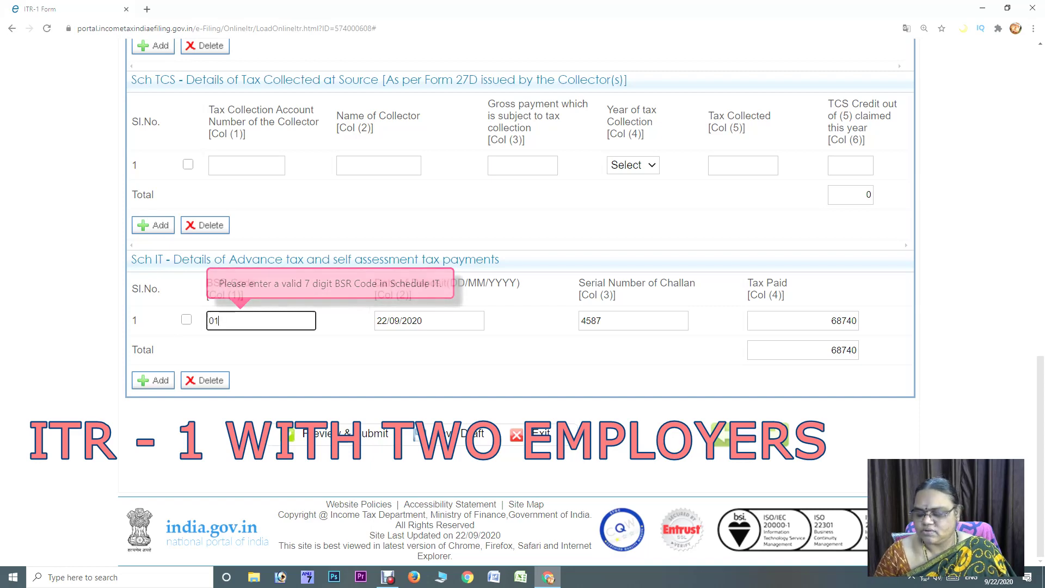
text(23456)
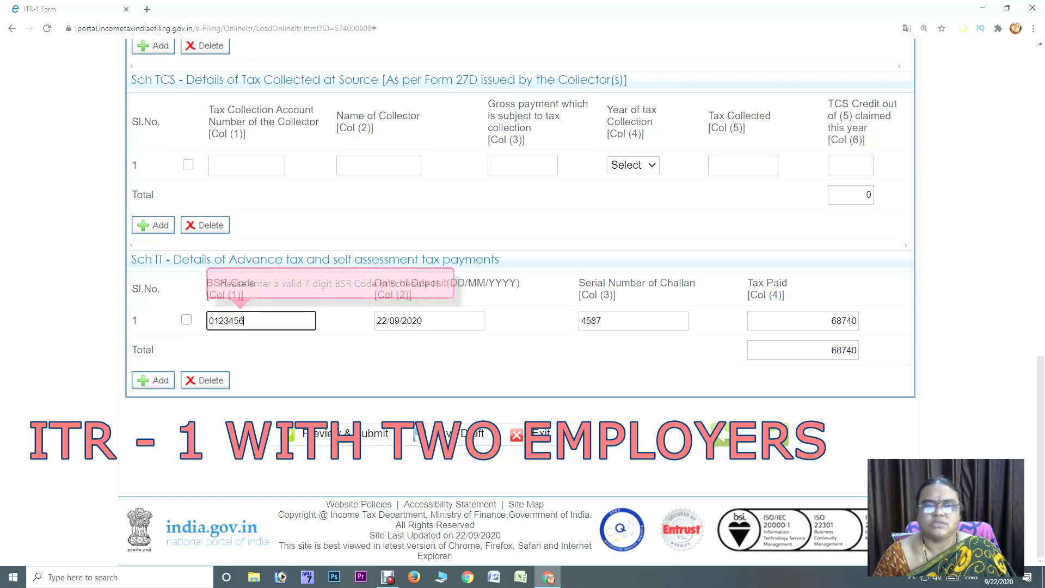
click(480, 436)
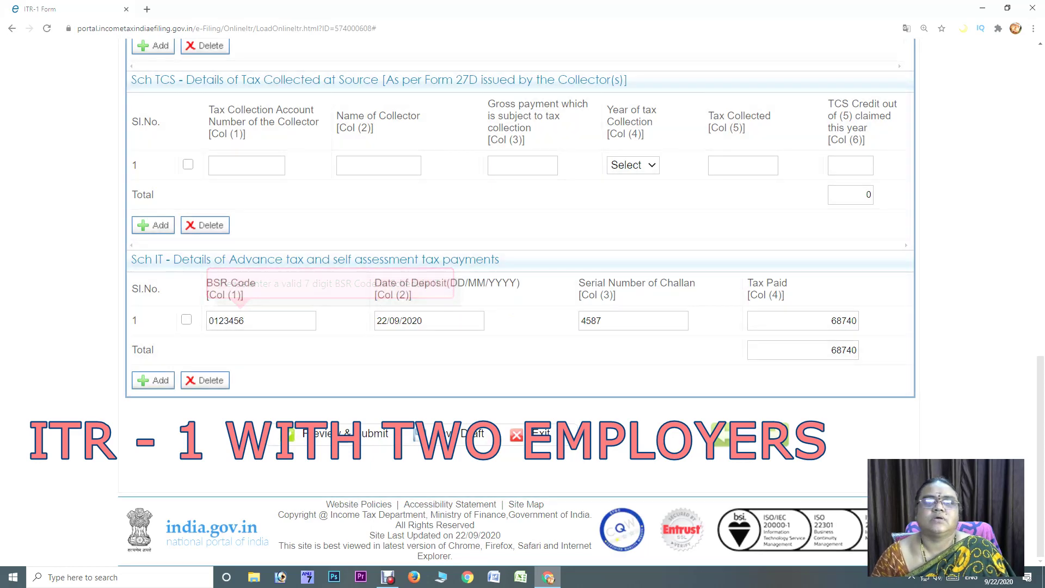
scroll(520, 305, up, 15)
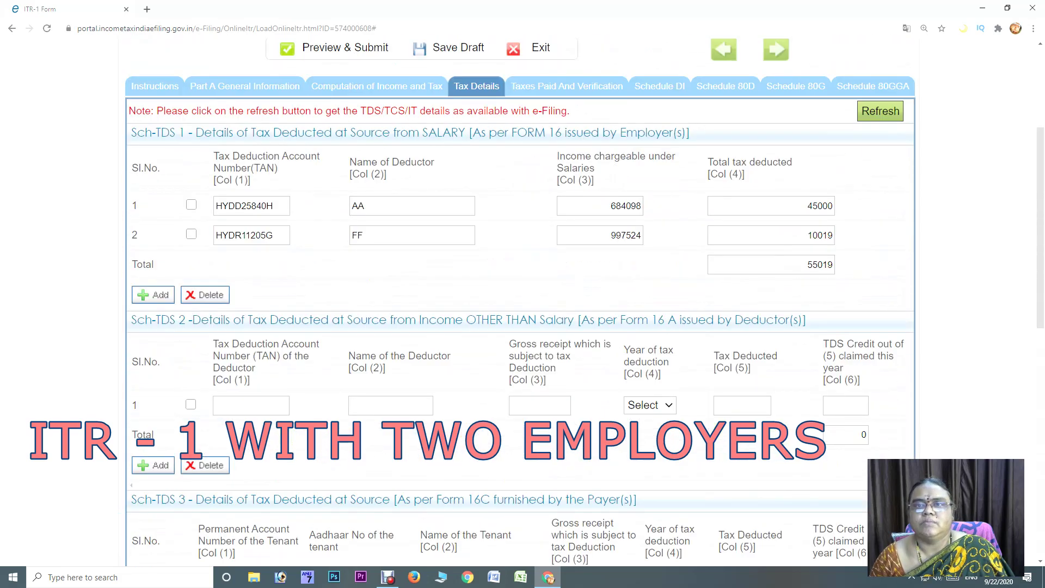
click(567, 86)
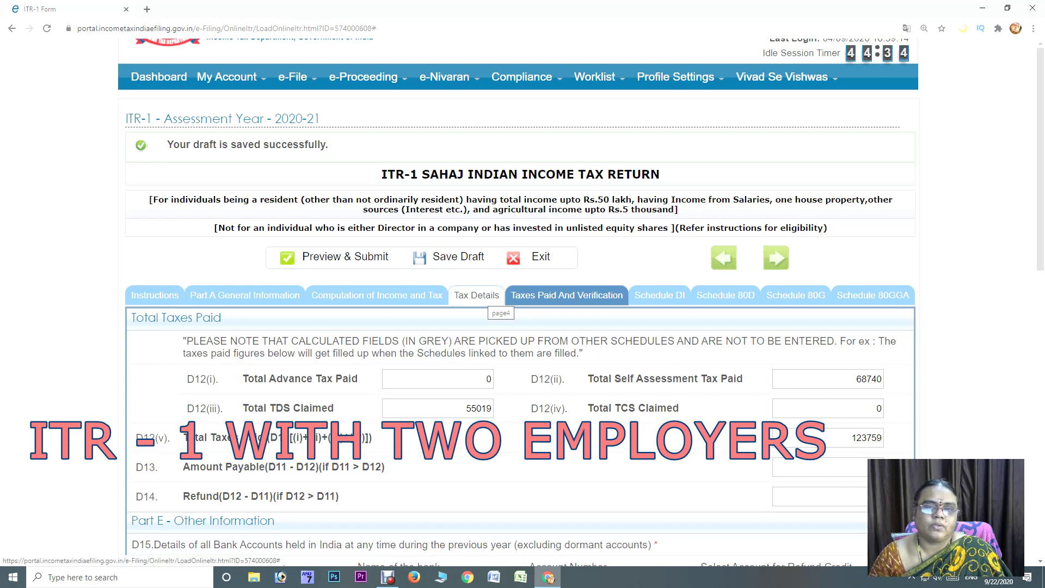
Change the Sch IT tax paid from 68740 to 69000 and view the updated totals
click(476, 295)
scroll(476, 295, down, 1)
scroll(523, 302, down, 15)
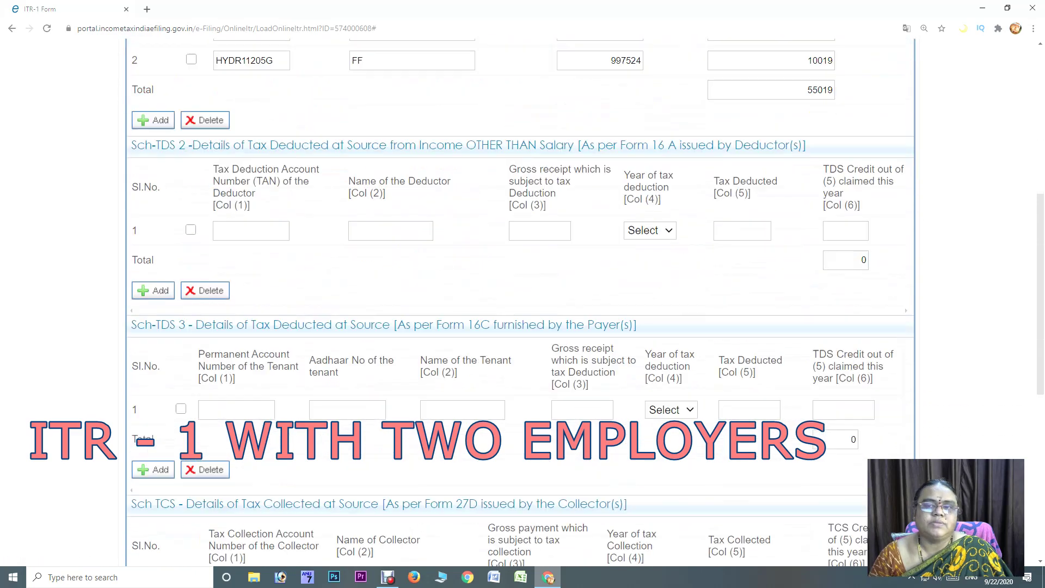
drag(831, 321, 857, 321)
text(69000)
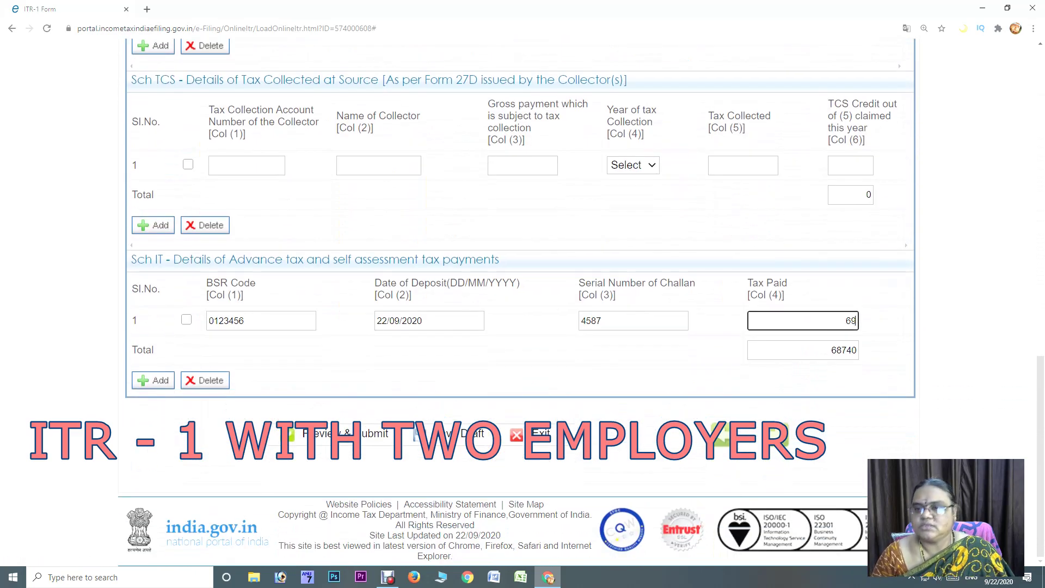
key(Tab)
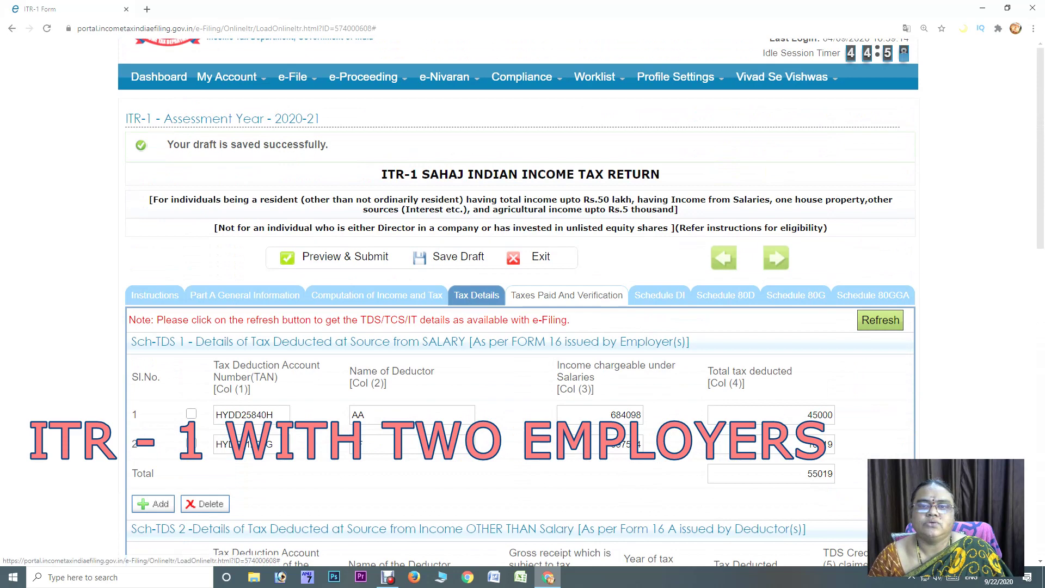
click(567, 295)
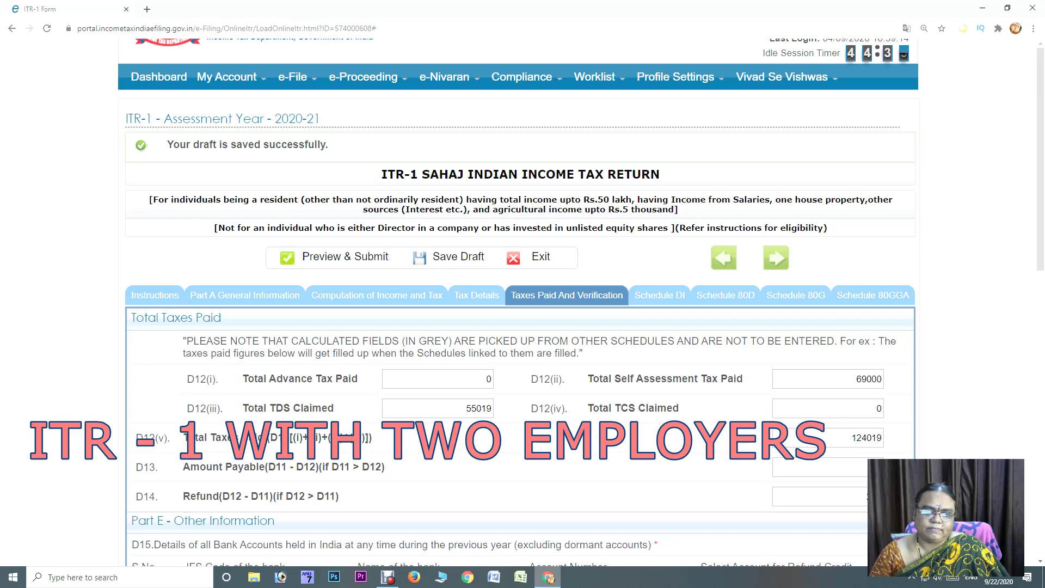
Compare self-assessment tax 69000 with TDS 55019, confirm the 260 refund, and save the draft
click(827, 379)
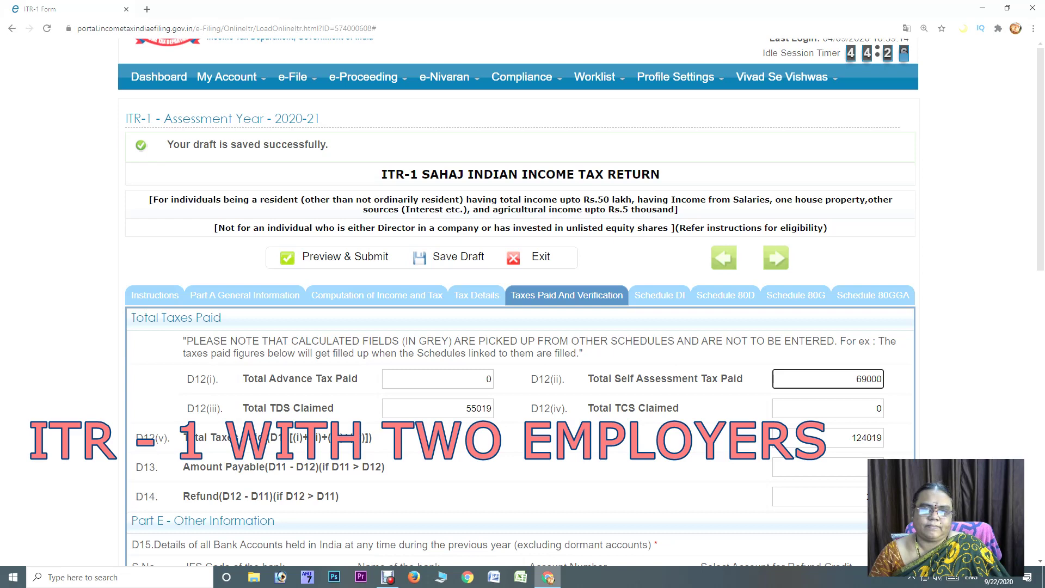
click(438, 408)
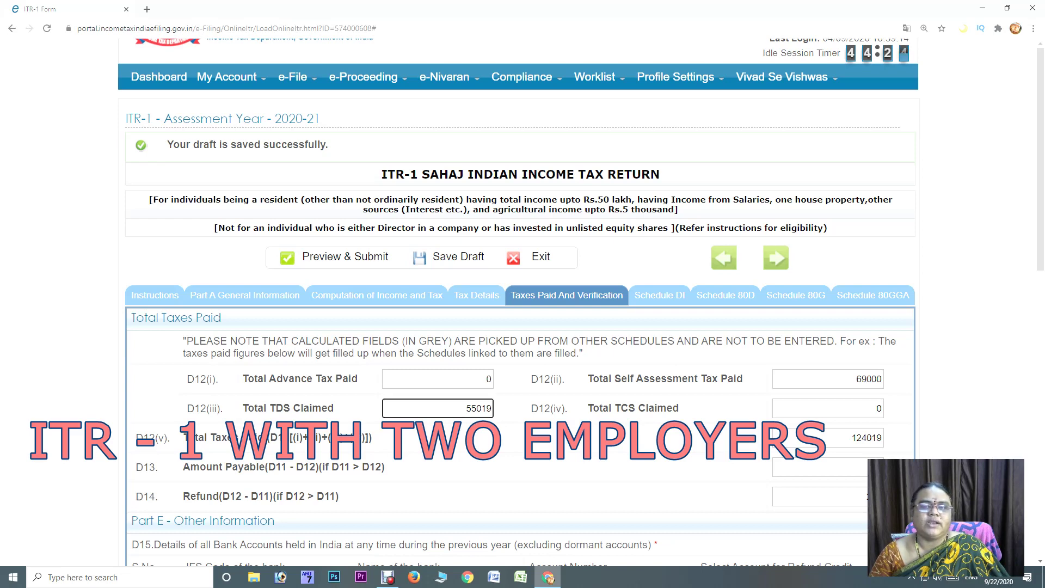
click(828, 379)
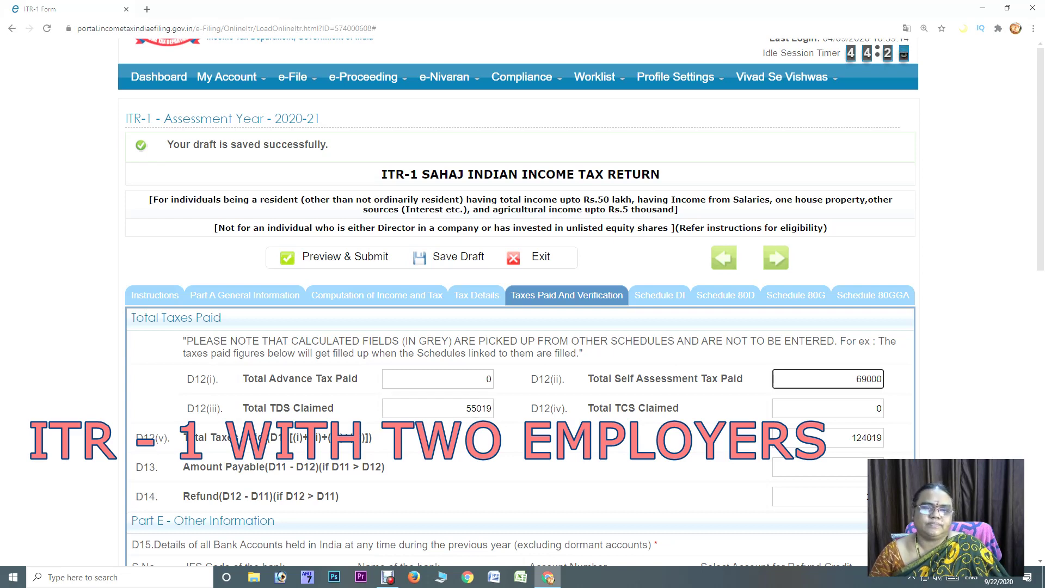
click(438, 408)
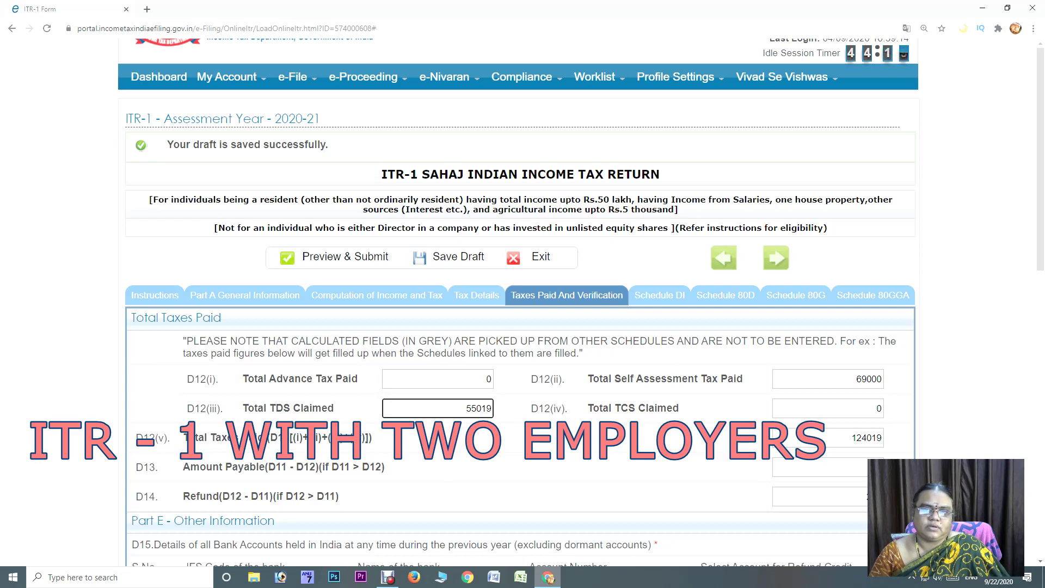
click(827, 379)
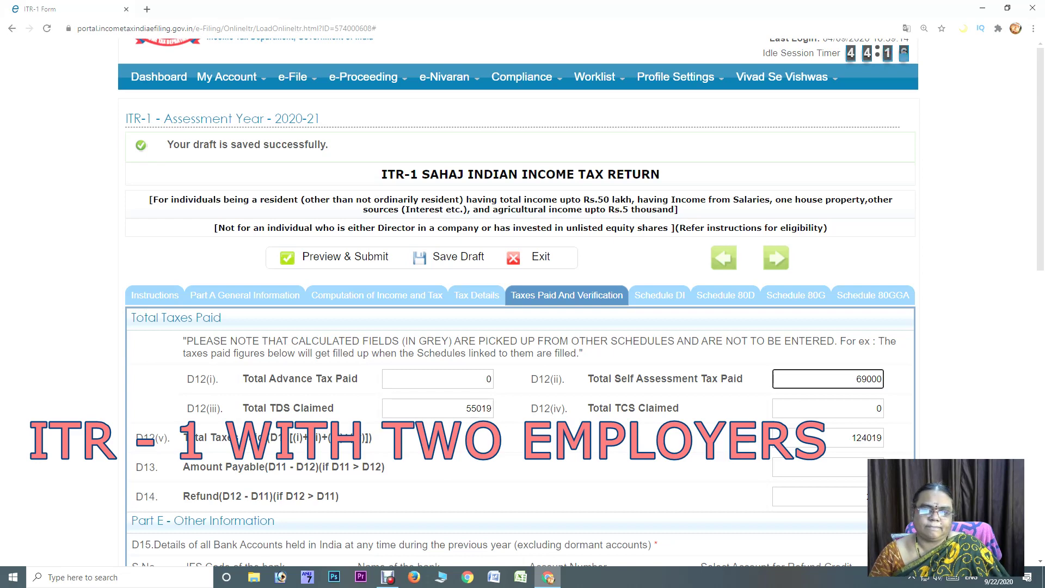
scroll(518, 307, down, 1)
scroll(518, 305, down, 2)
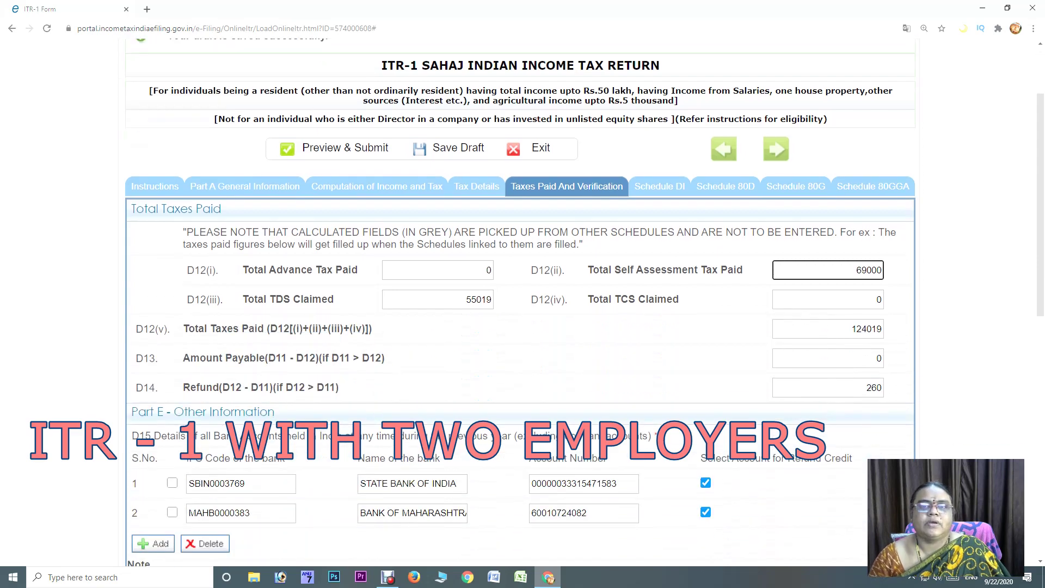
scroll(518, 304, down, 12)
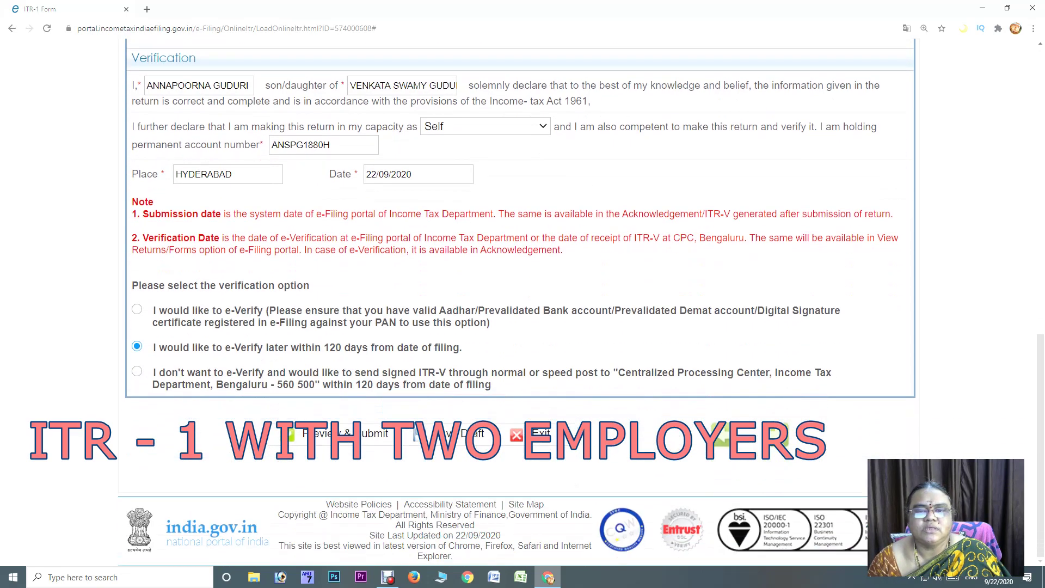
click(449, 433)
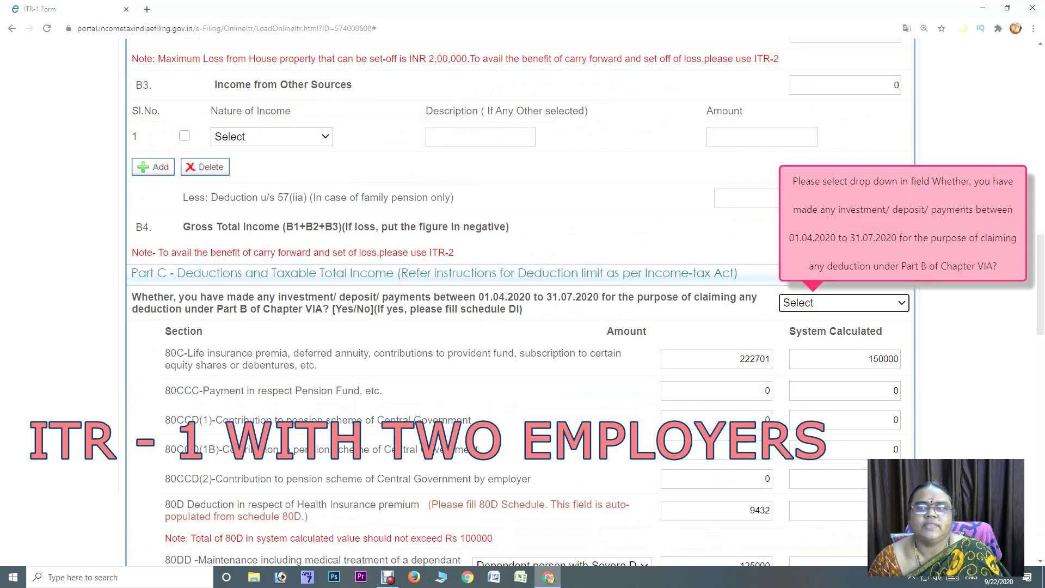
Answer the Part C Chapter VIA 01.04.2020–31.07.2020 investment question, switching between NO and YES
key(alt+Down)
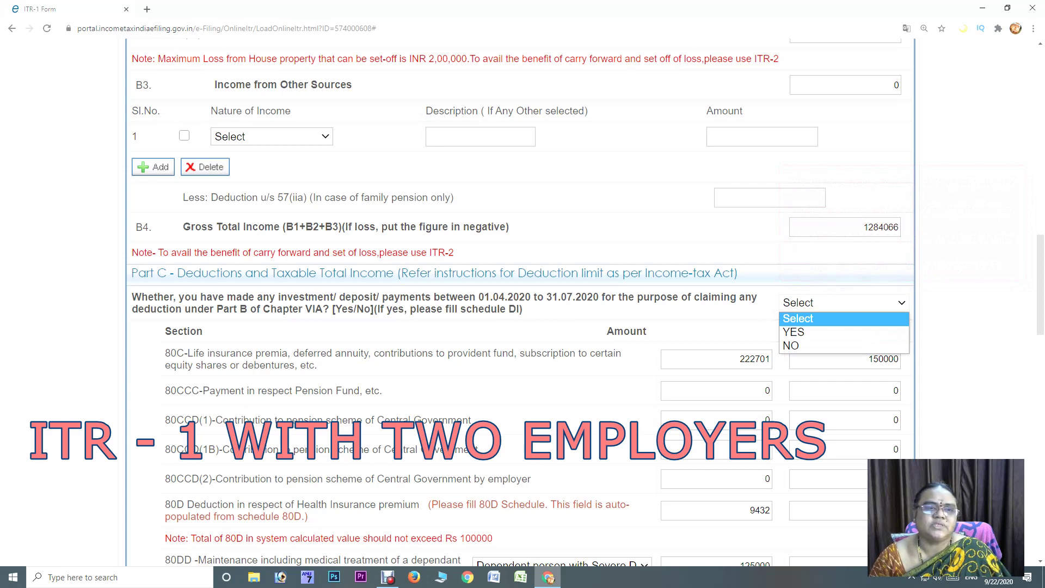
key(Down)
key(Down)
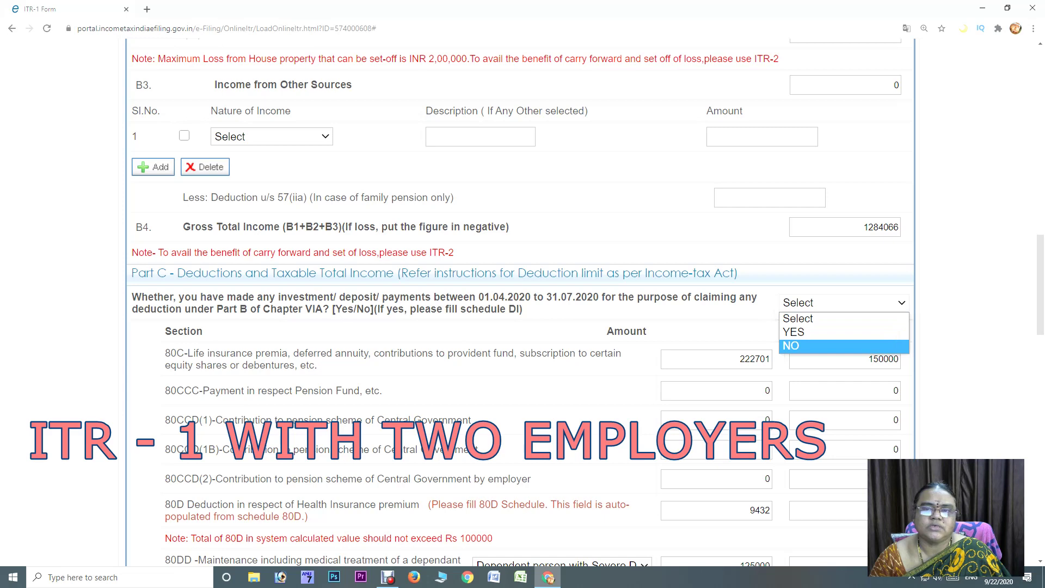
key(Return)
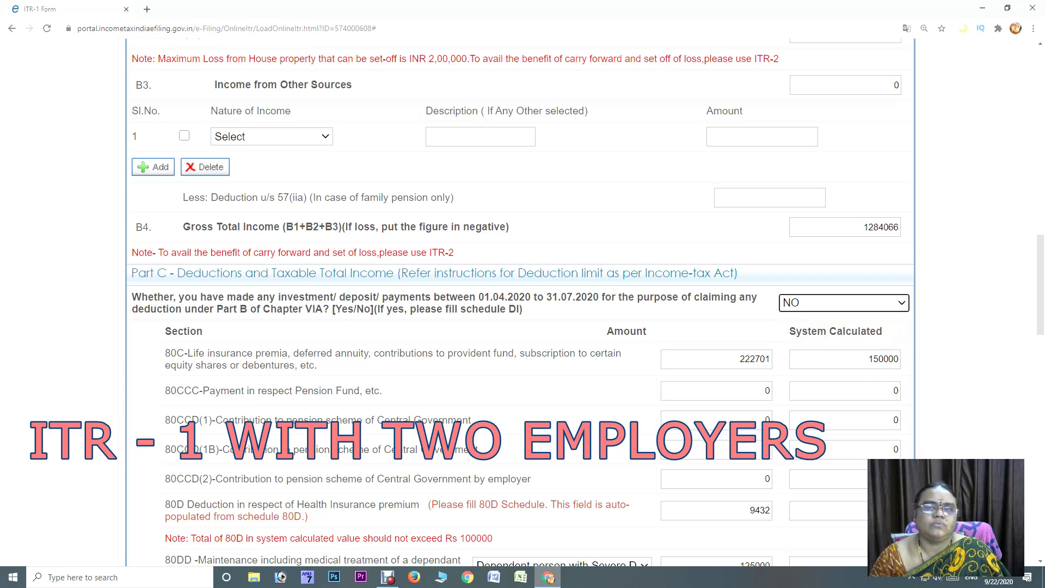
key(alt+Down)
key(Up)
key(Up)
key(Down)
key(Return)
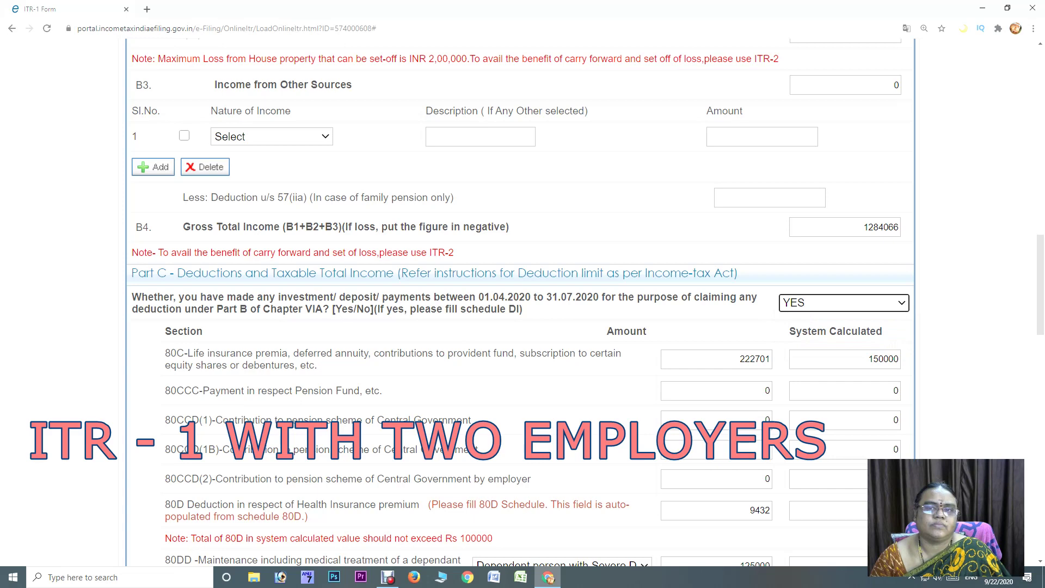
Set the Chapter VIA investment answer back to NO and return to the top of the form
scroll(521, 302, down, 2)
key(alt+Down)
key(Down)
key(Return)
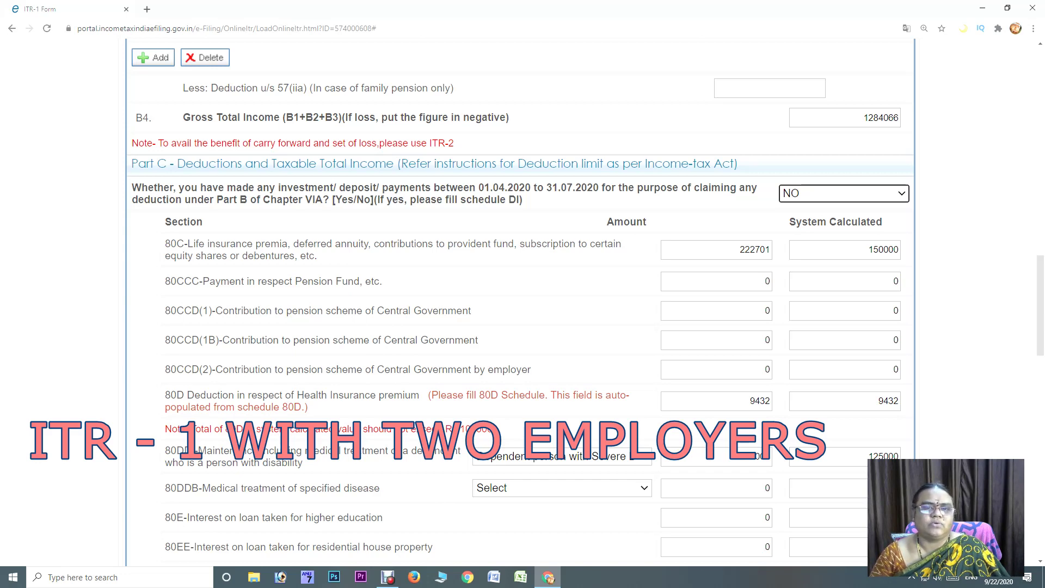
scroll(521, 302, up, 2)
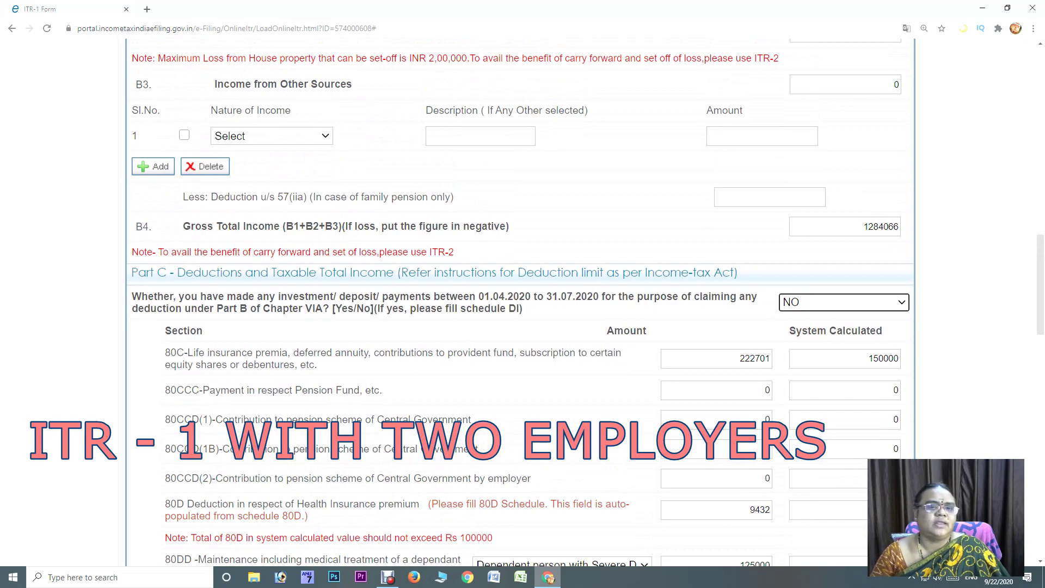
scroll(520, 305, down, 14)
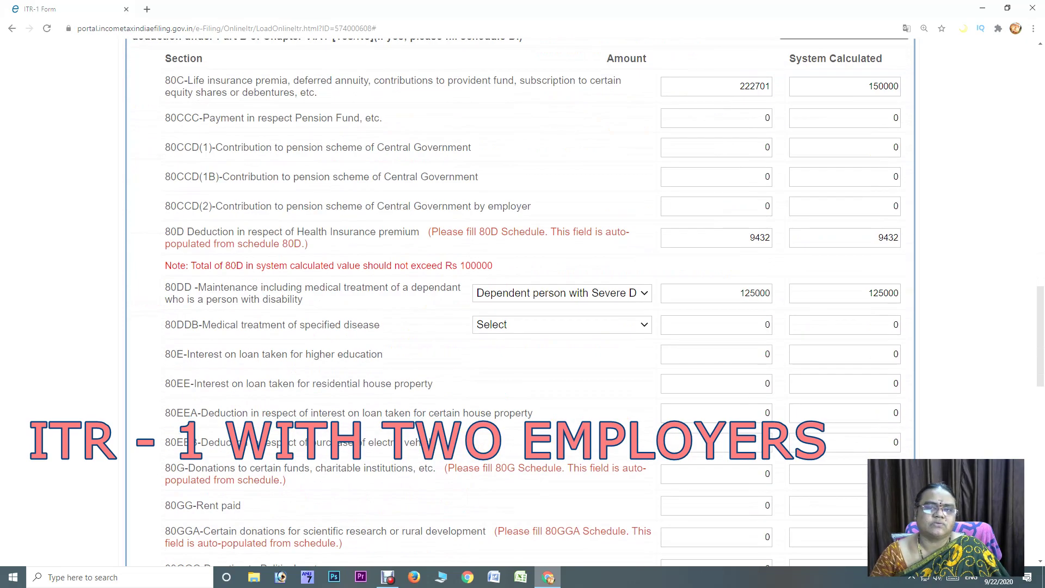
scroll(520, 305, up, 18)
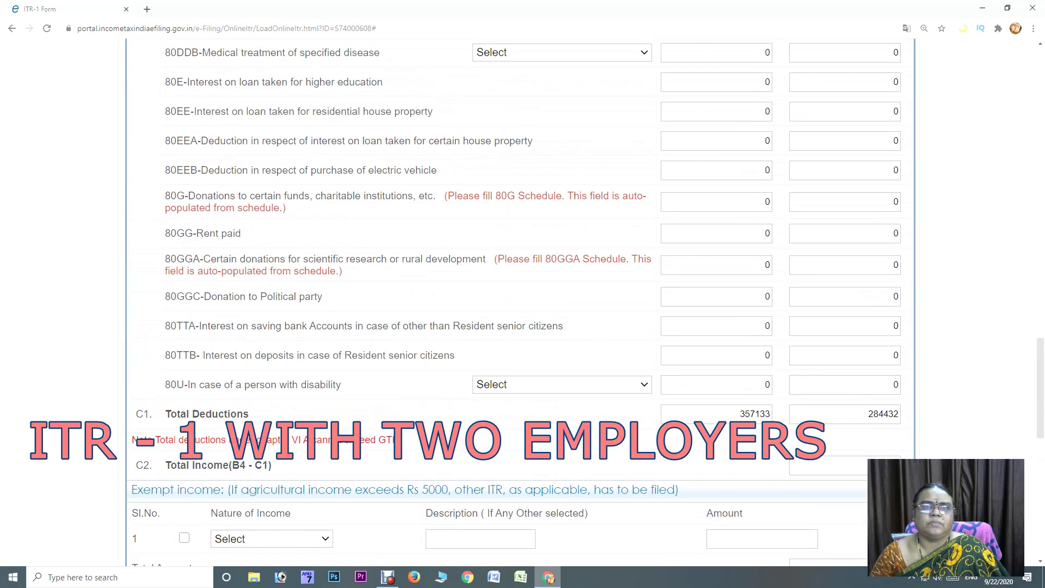
scroll(520, 305, up, 5)
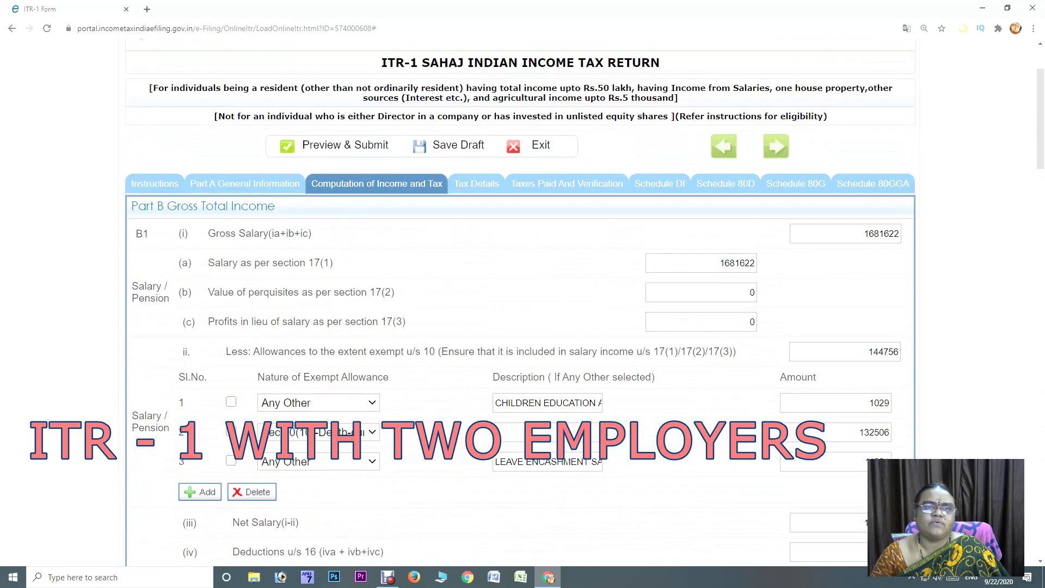
Preview the 2020-21 ITR-1 and review it down to the donation and 80GGA schedules
click(345, 145)
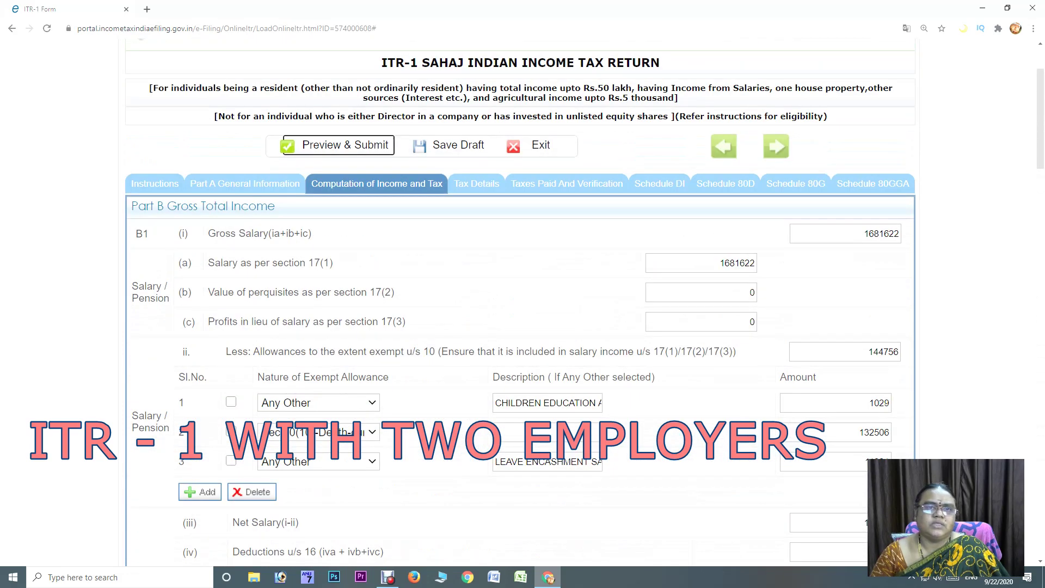
click(576, 111)
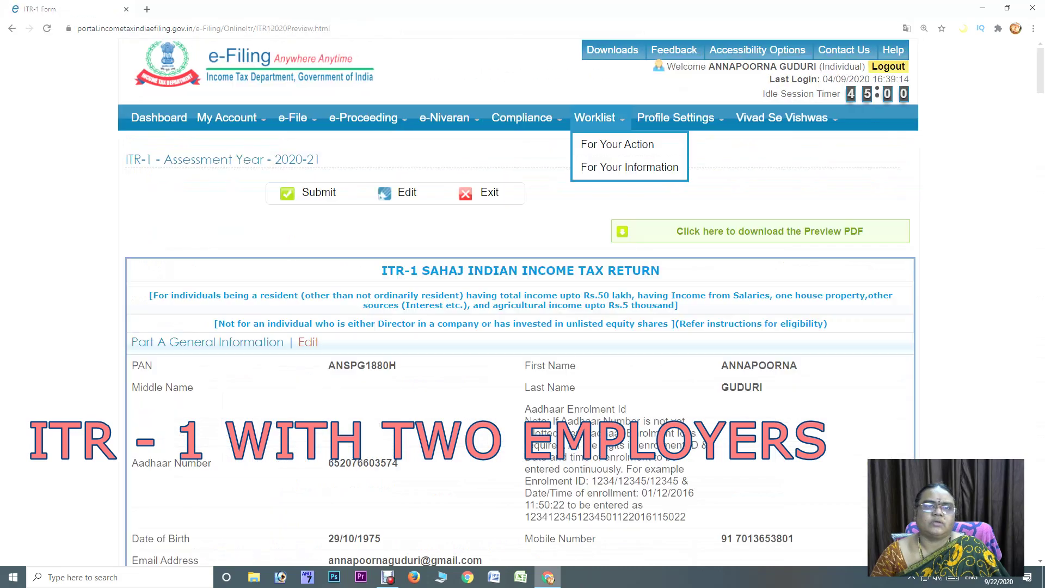
scroll(517, 305, down, 3)
scroll(521, 302, down, 15)
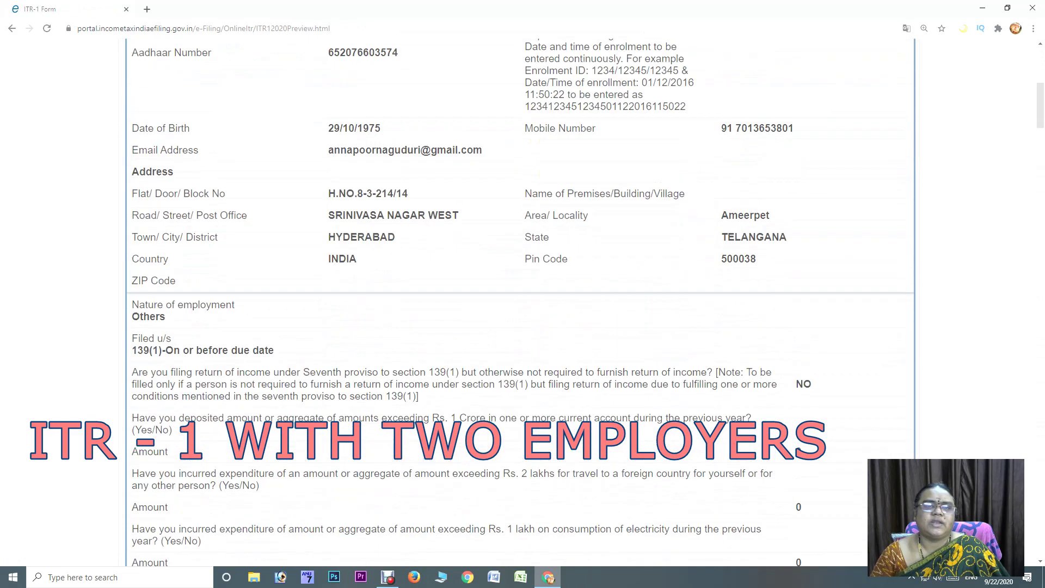
scroll(520, 302, down, 5)
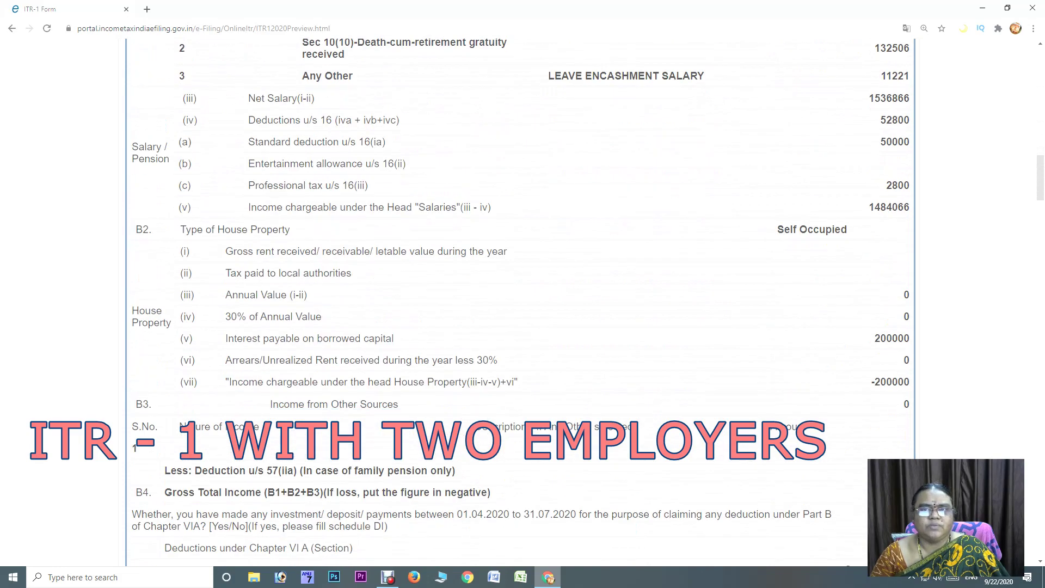
scroll(521, 302, down, 15)
scroll(520, 302, down, 15)
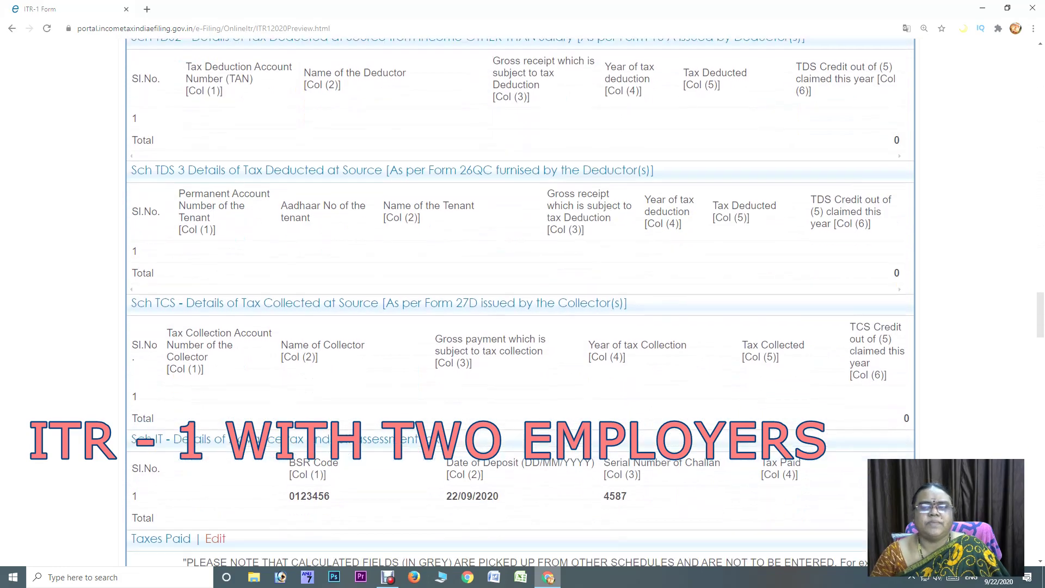
scroll(521, 302, down, 6)
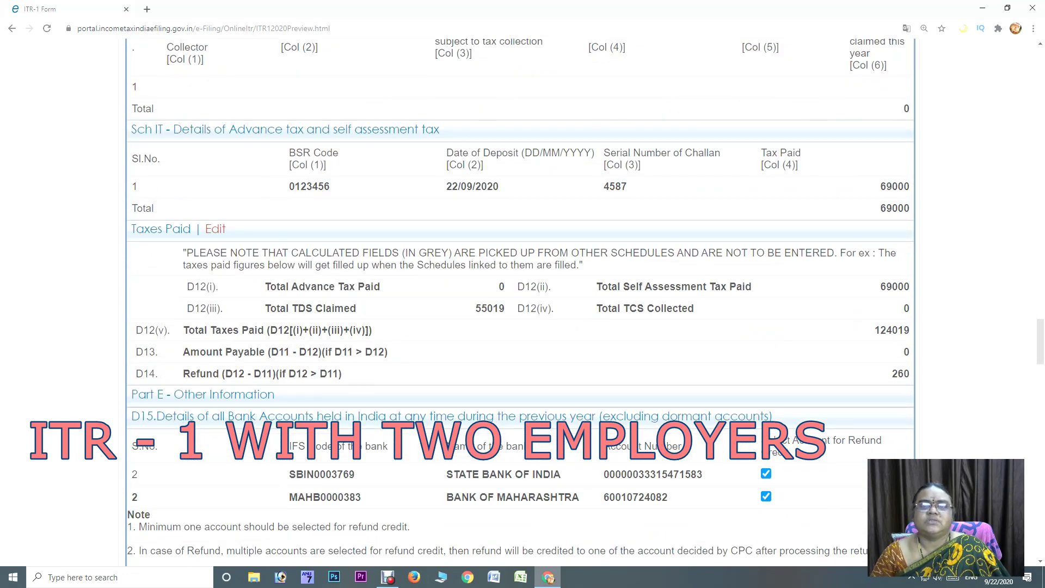
scroll(521, 303, down, 10)
scroll(521, 302, down, 20)
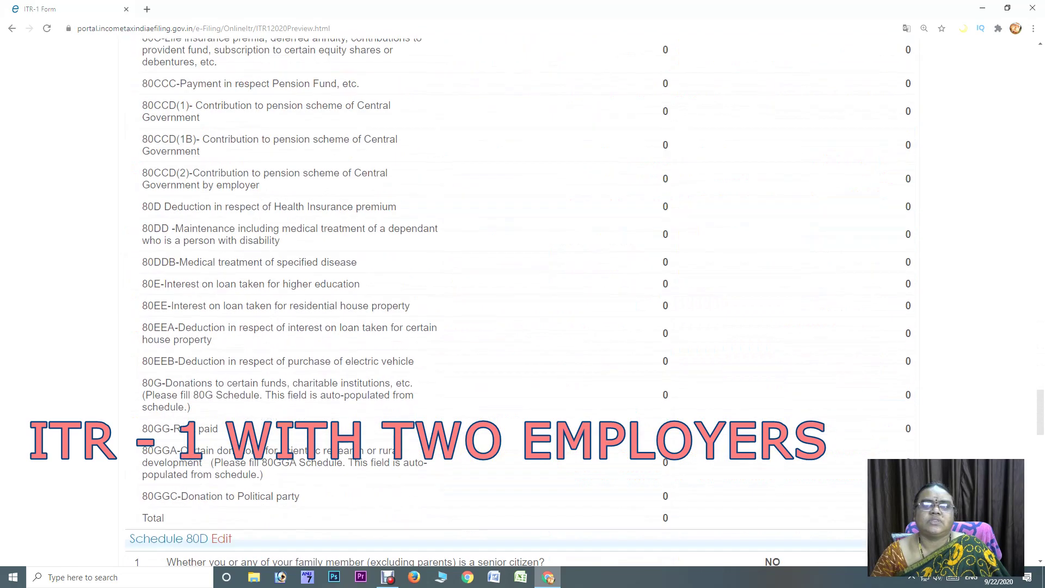
scroll(522, 305, down, 9)
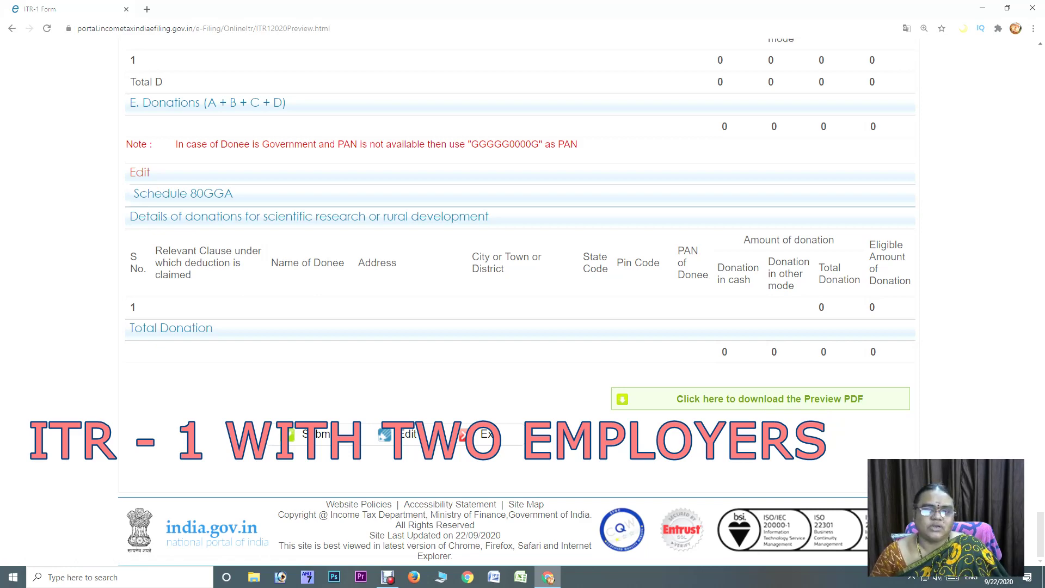
scroll(520, 299, up, 2)
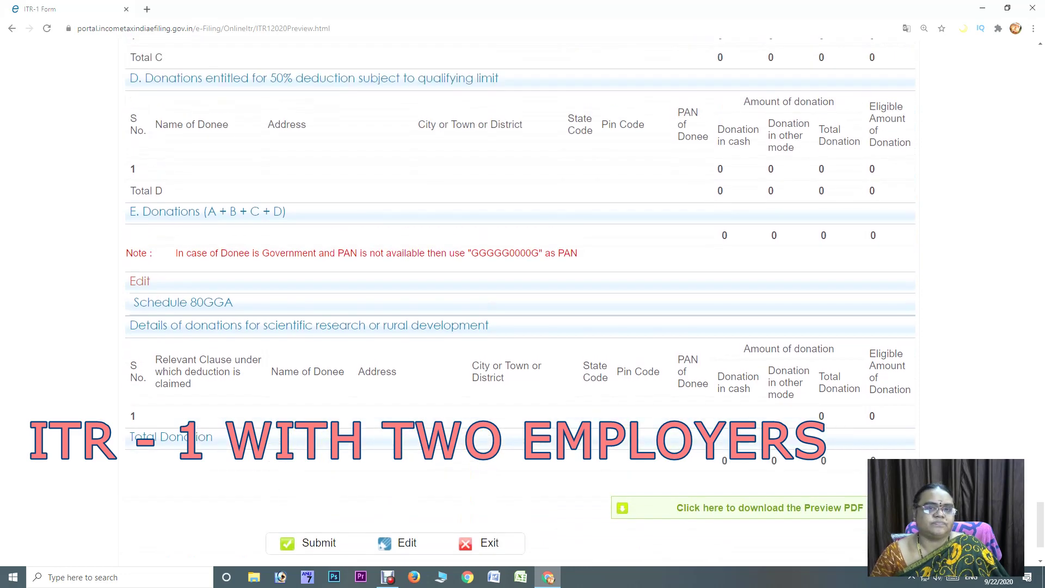
Exit the return preview without submitting and go back to the account Dashboard
click(482, 543)
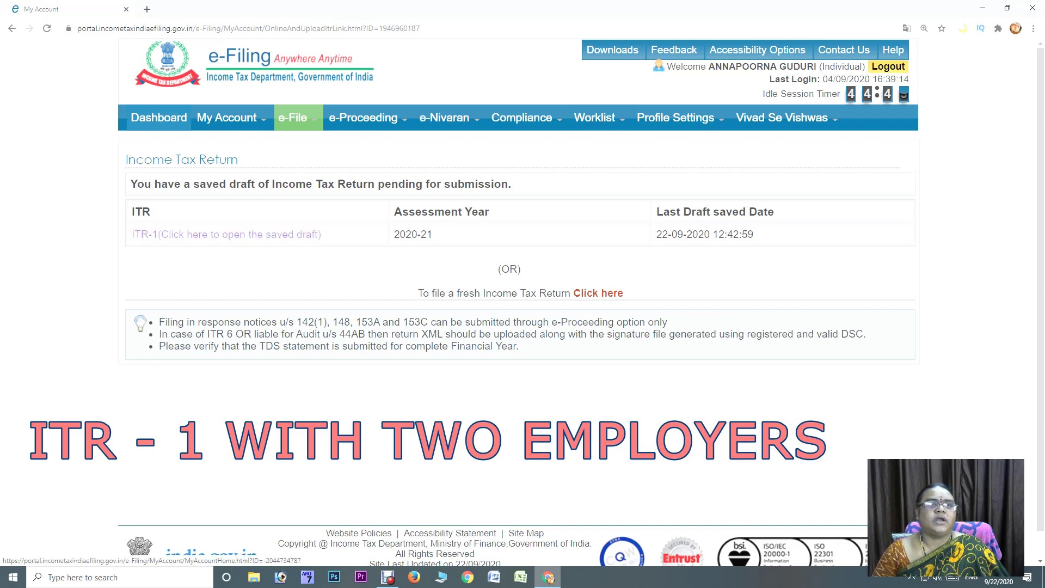
click(159, 118)
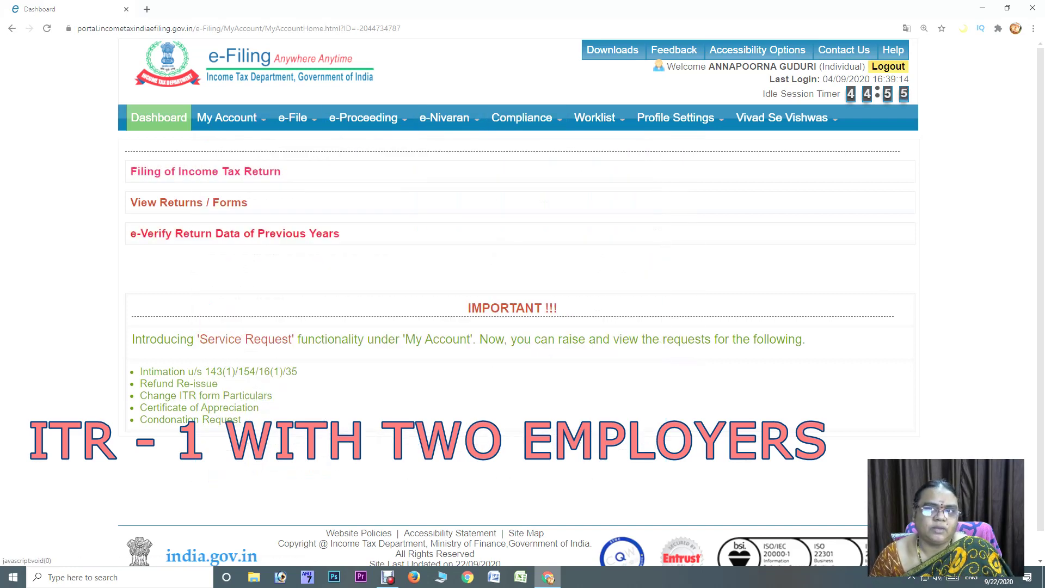
mouse_move(228, 118)
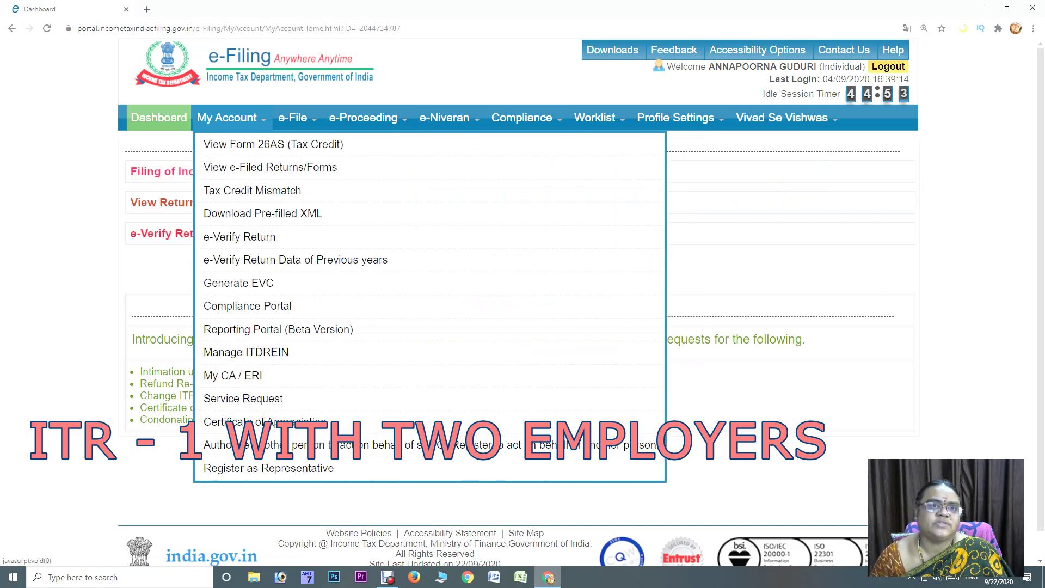
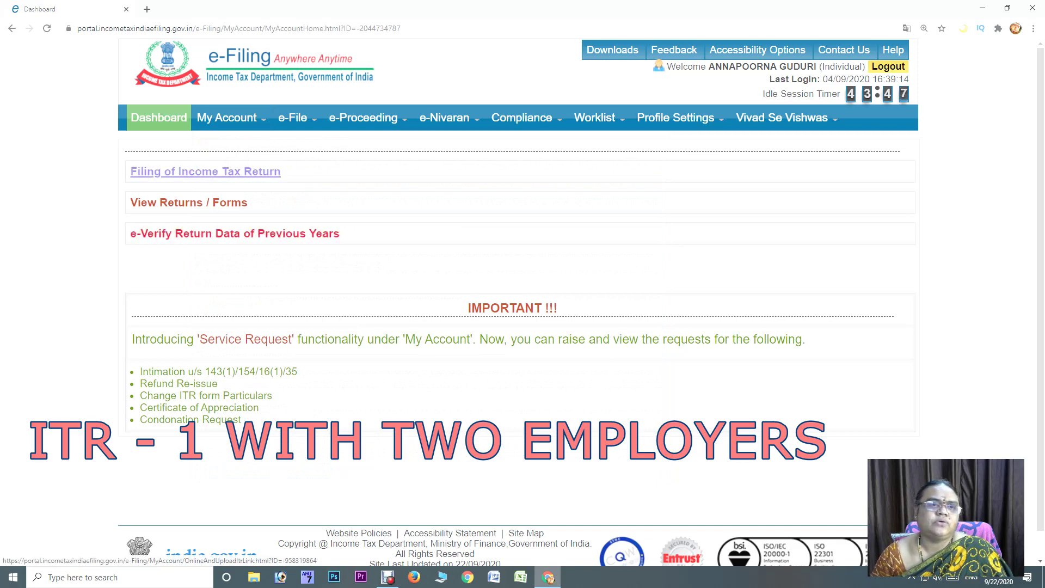
List all filed income tax returns under View Returns/Forms
click(188, 202)
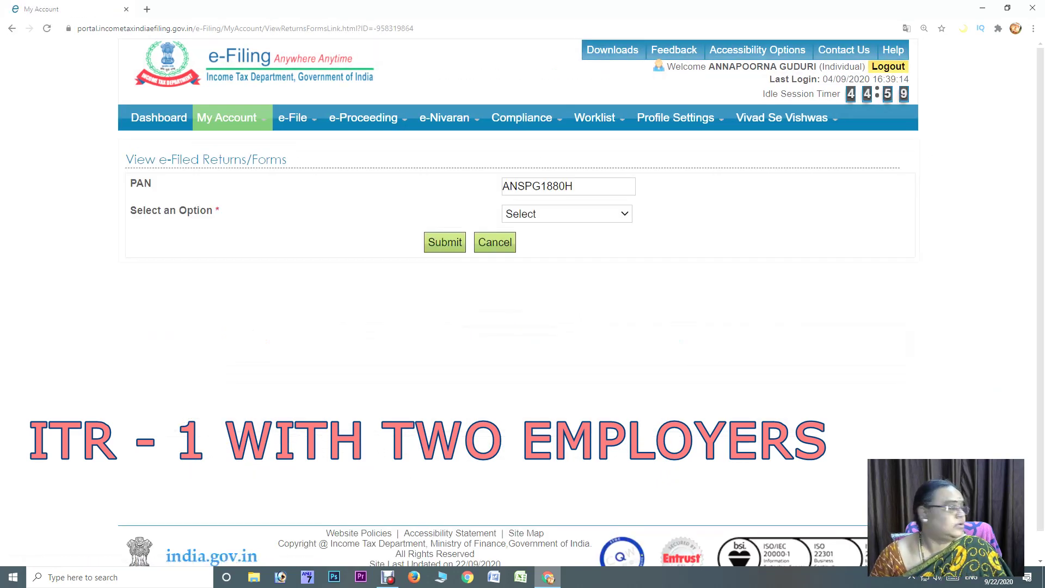
click(567, 214)
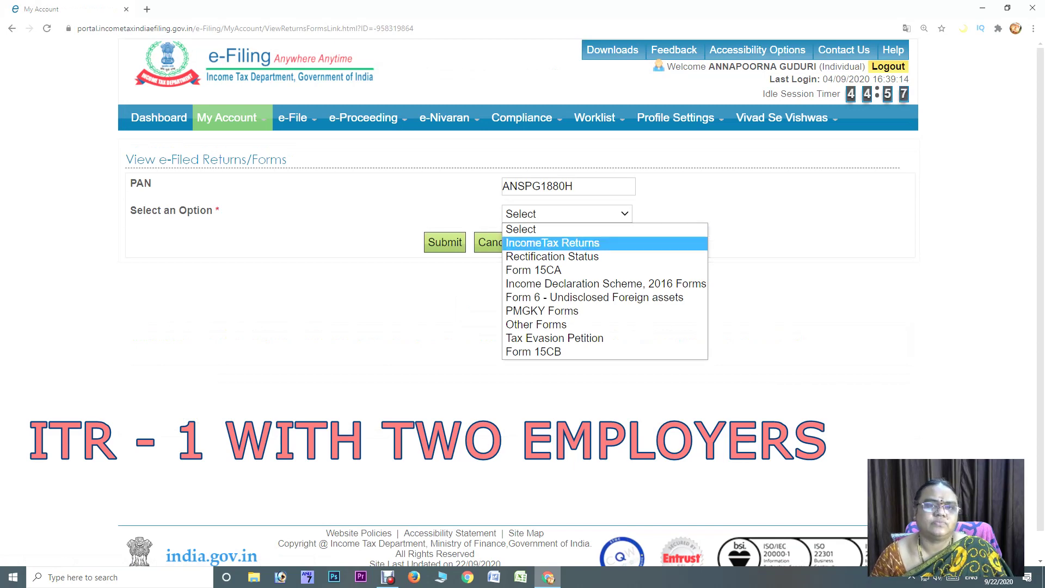
click(553, 243)
click(445, 242)
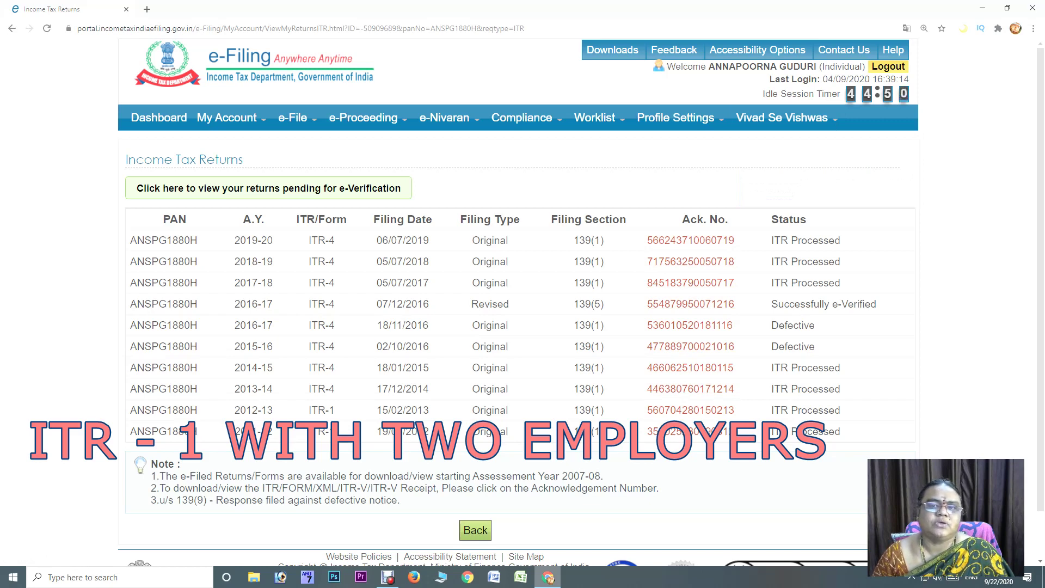
Check the details of the defective 2016-17 return and the 2019-20 return
click(689, 325)
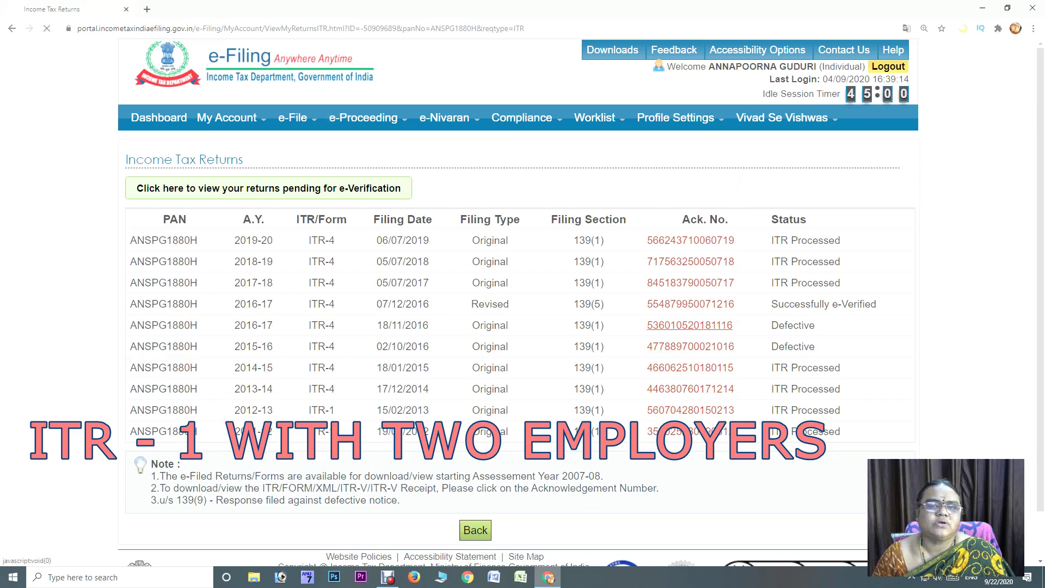
scroll(690, 325, down, 1)
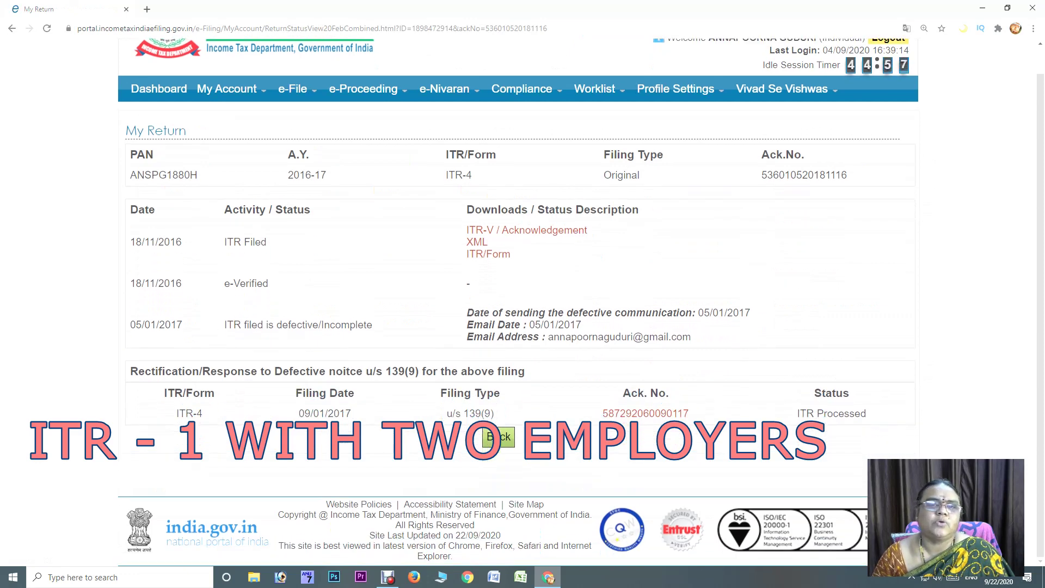
click(499, 437)
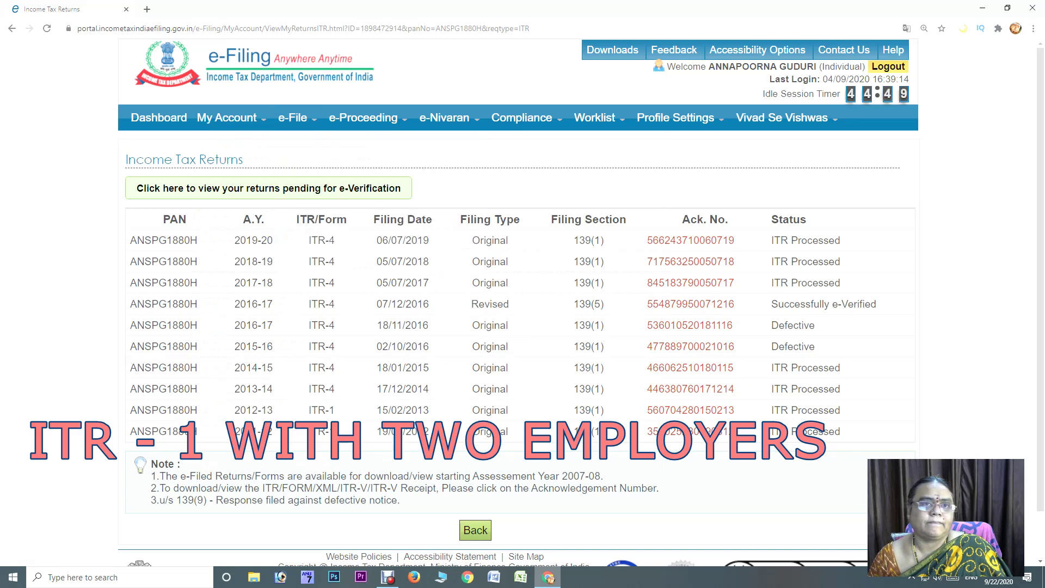
mouse_move(228, 118)
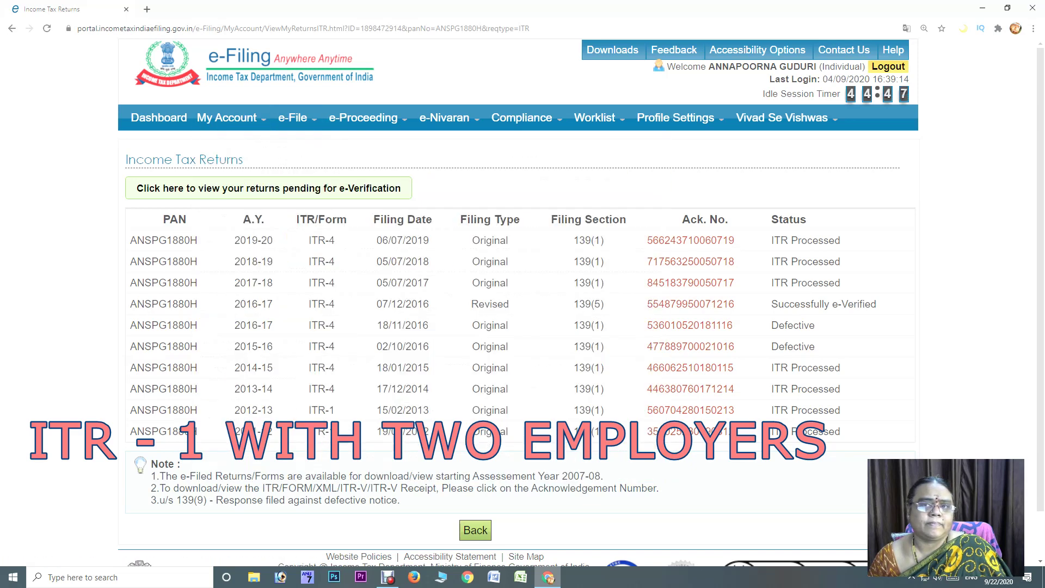
click(690, 240)
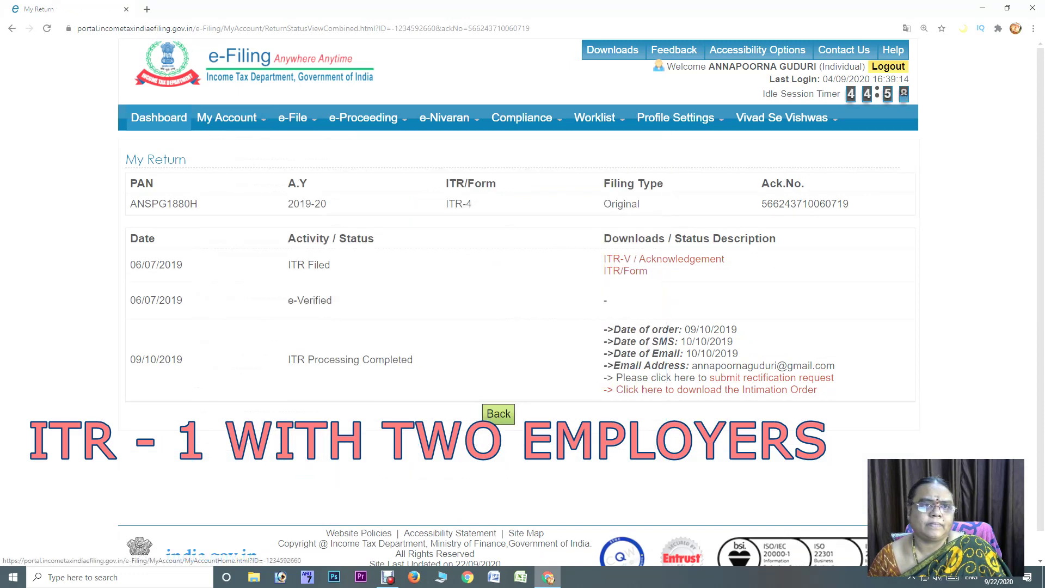
click(159, 118)
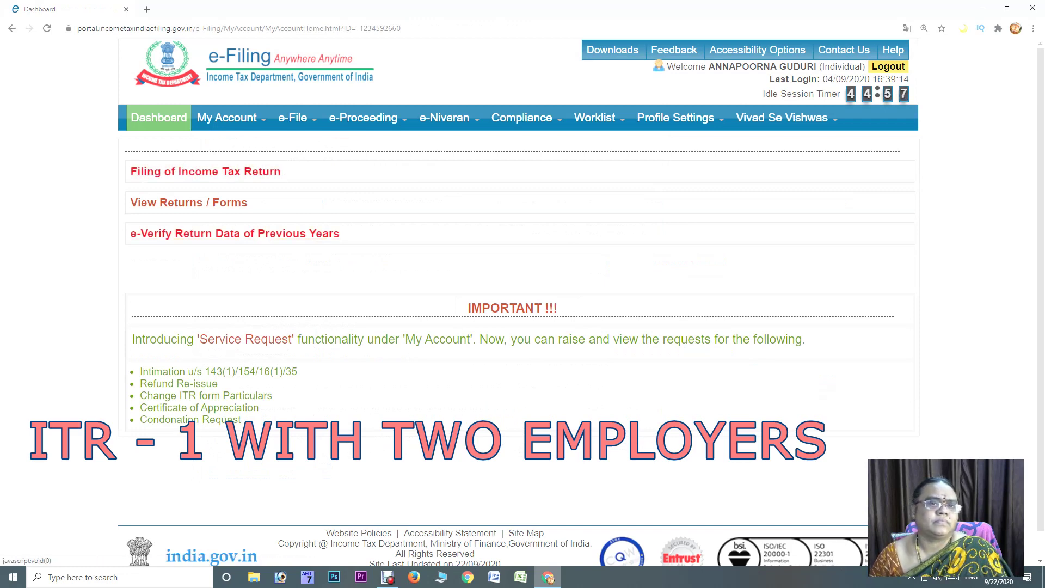
Choose My Account > View Form 26AS (Tax Credit) and confirm the TRACES redirect
mouse_move(227, 118)
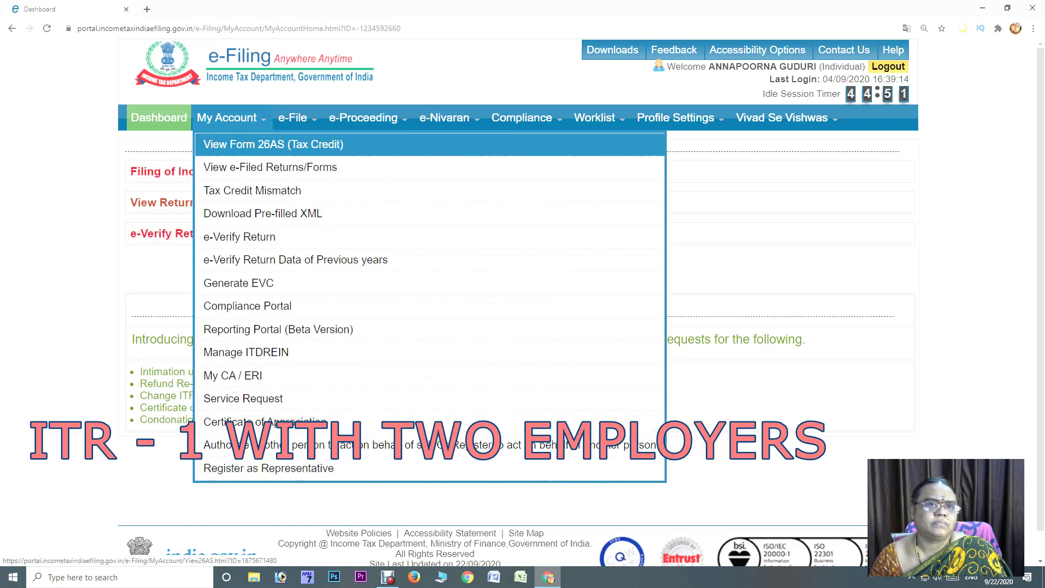
click(245, 144)
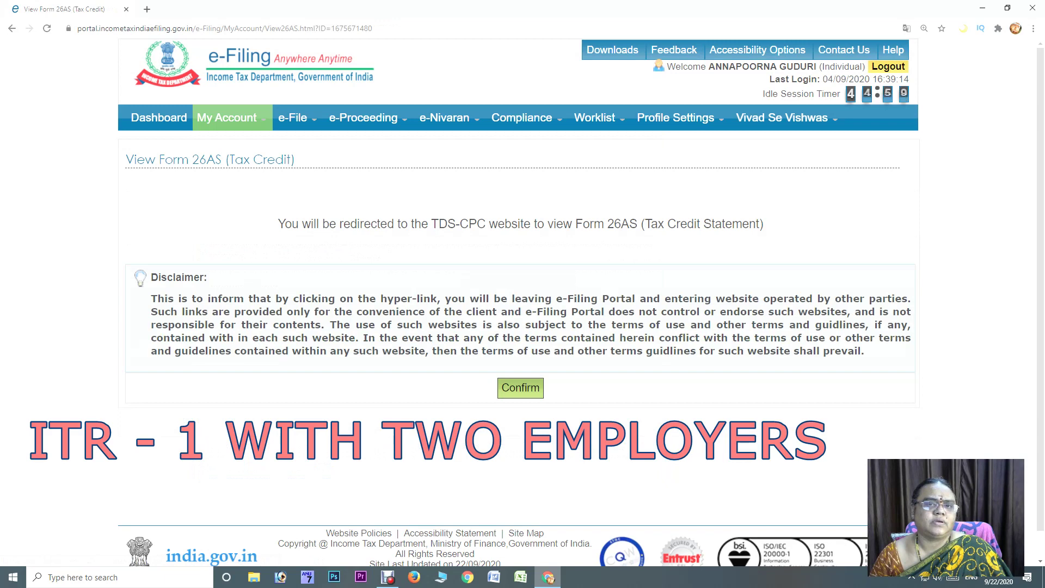
click(521, 387)
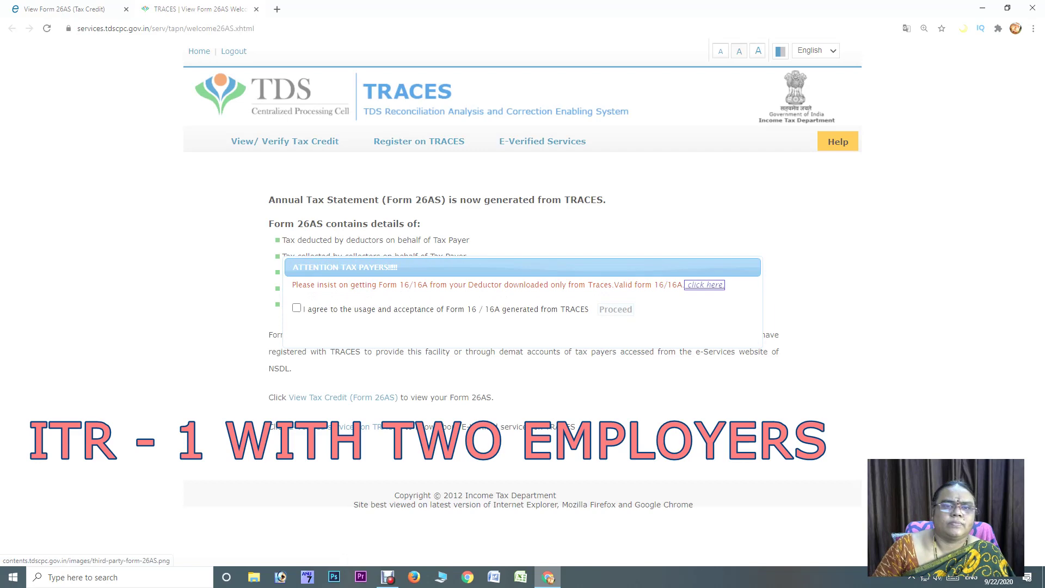
Accept the Form 16/16A notice and view Form 26AS for assessment year 2020-21 as HTML
click(297, 308)
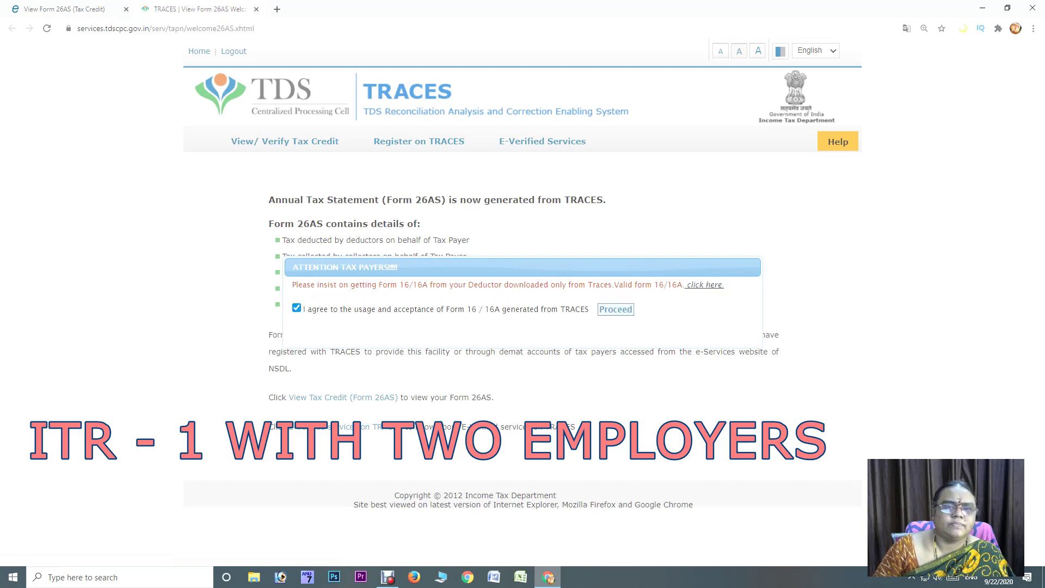
click(615, 309)
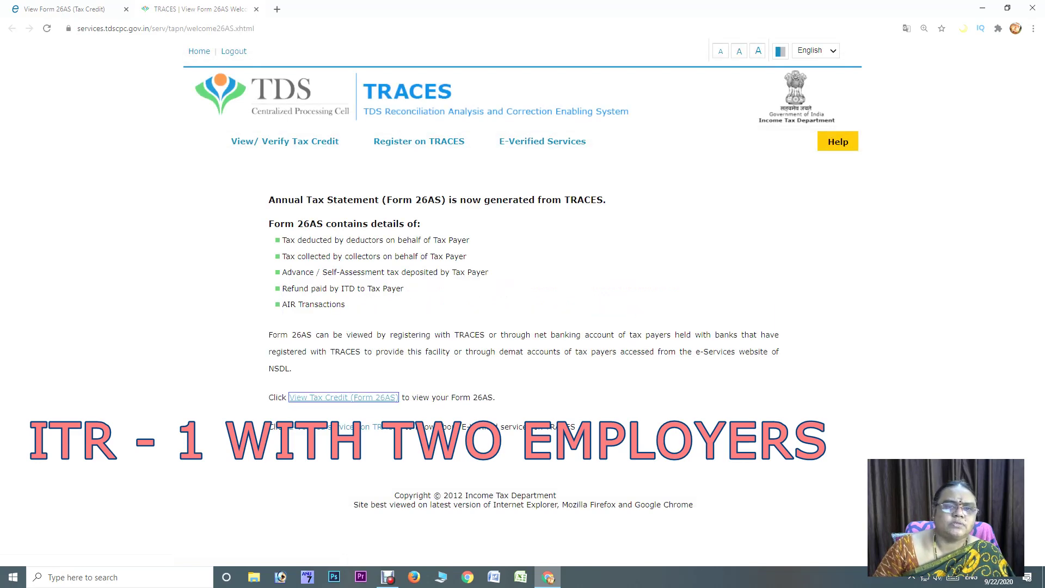
click(343, 397)
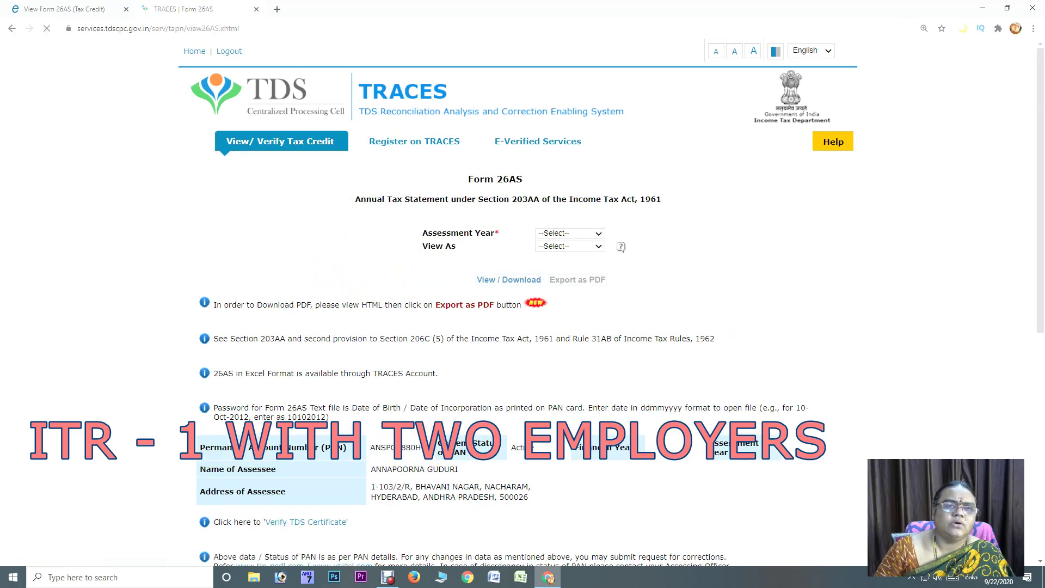
click(570, 234)
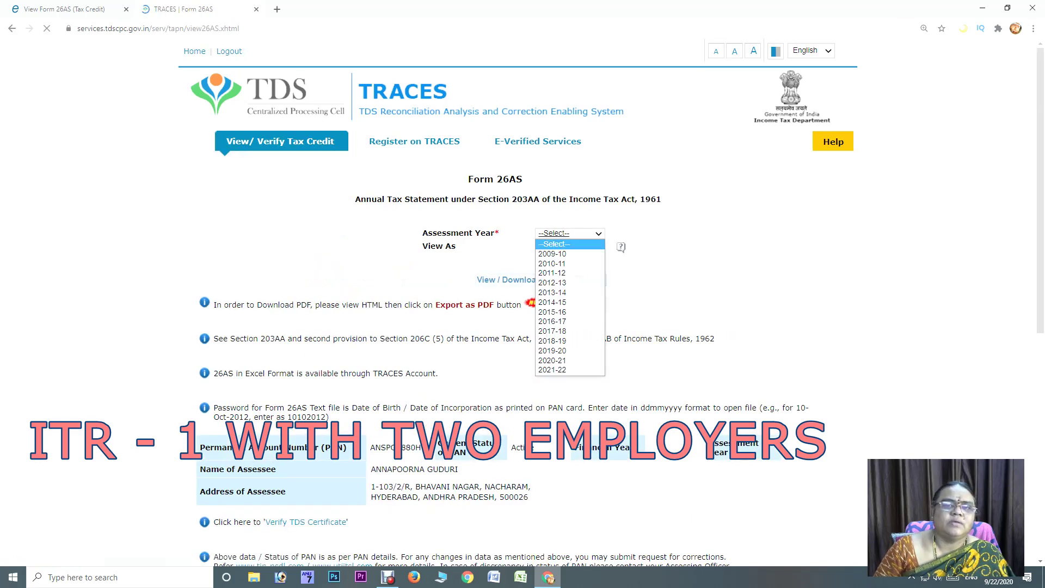
click(561, 360)
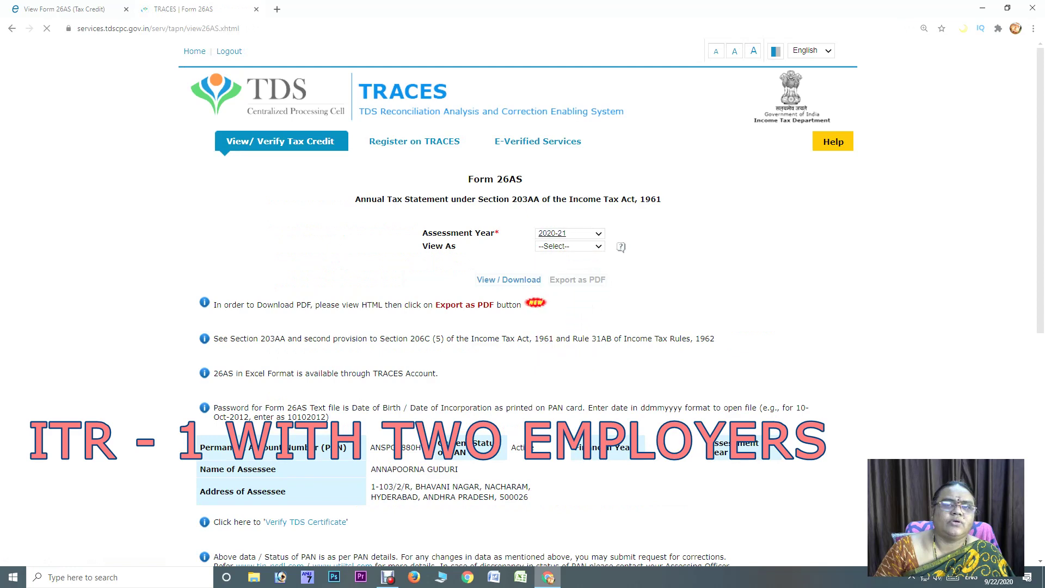
click(569, 246)
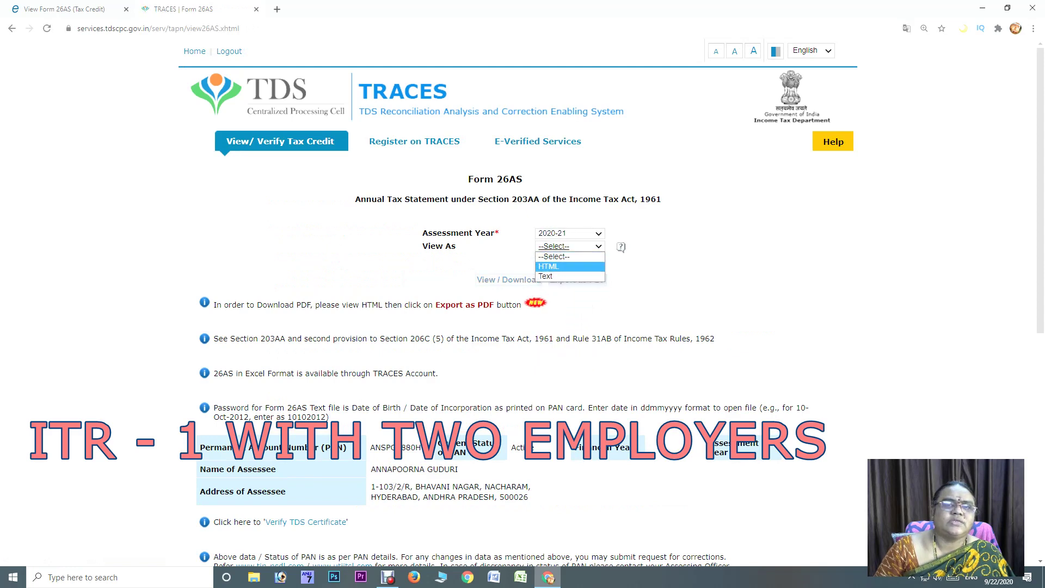
click(555, 268)
click(509, 280)
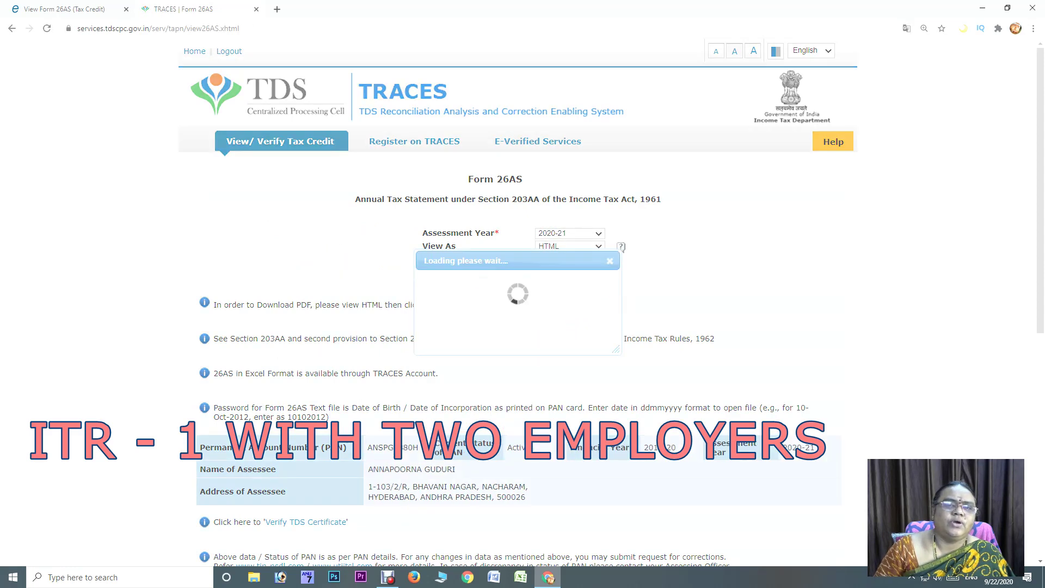
Expand the PART A deductor's transactions, then export the statement as PDF
scroll(522, 305, down, 5)
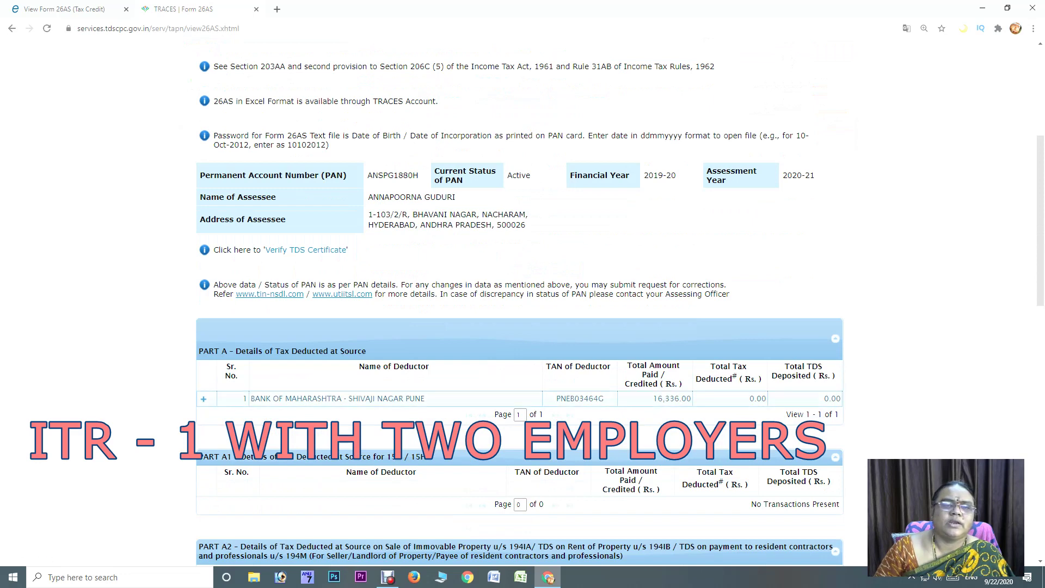
click(203, 398)
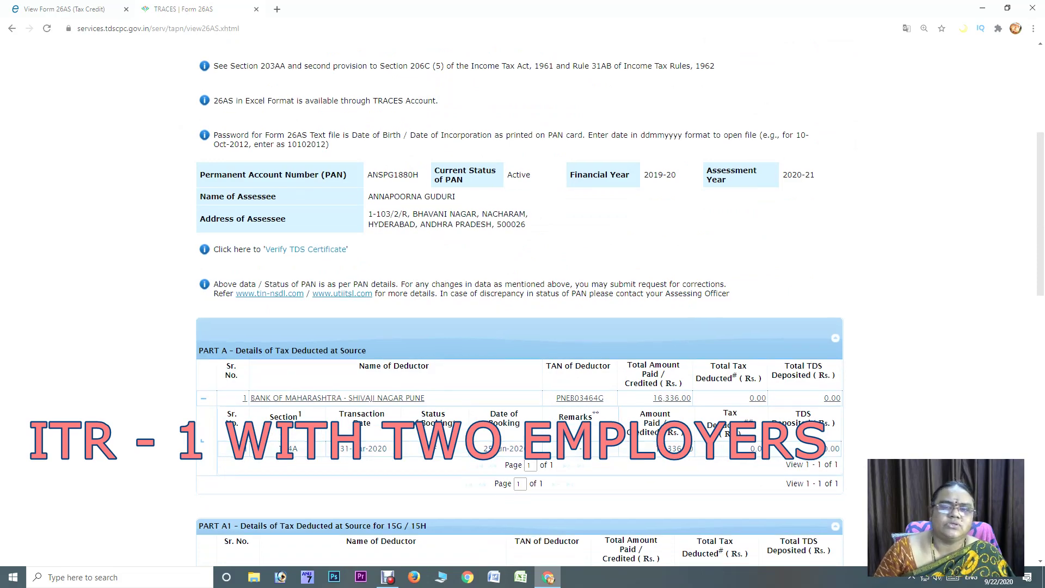
scroll(520, 305, down, 4)
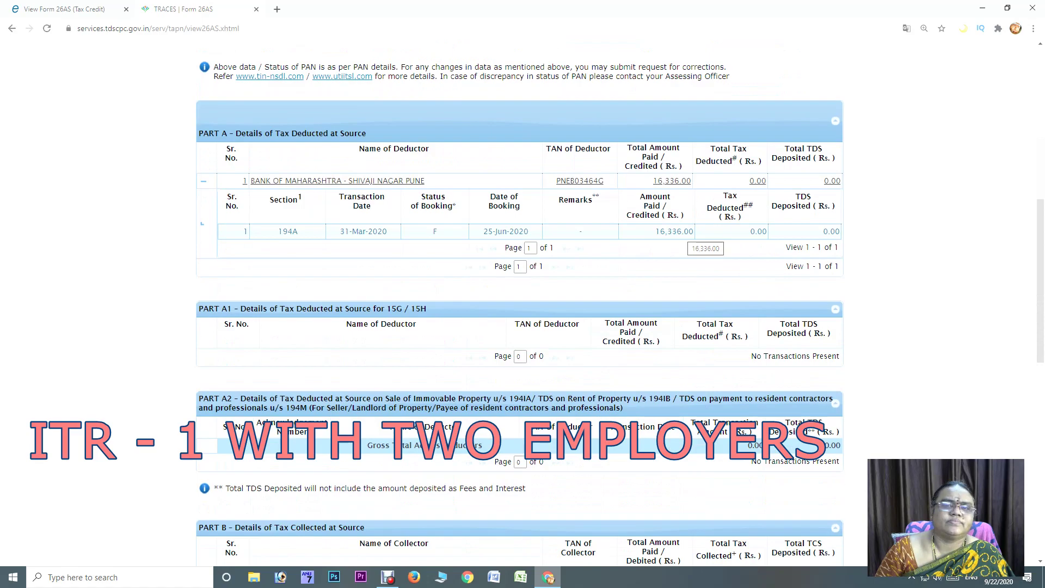
scroll(520, 305, down, 15)
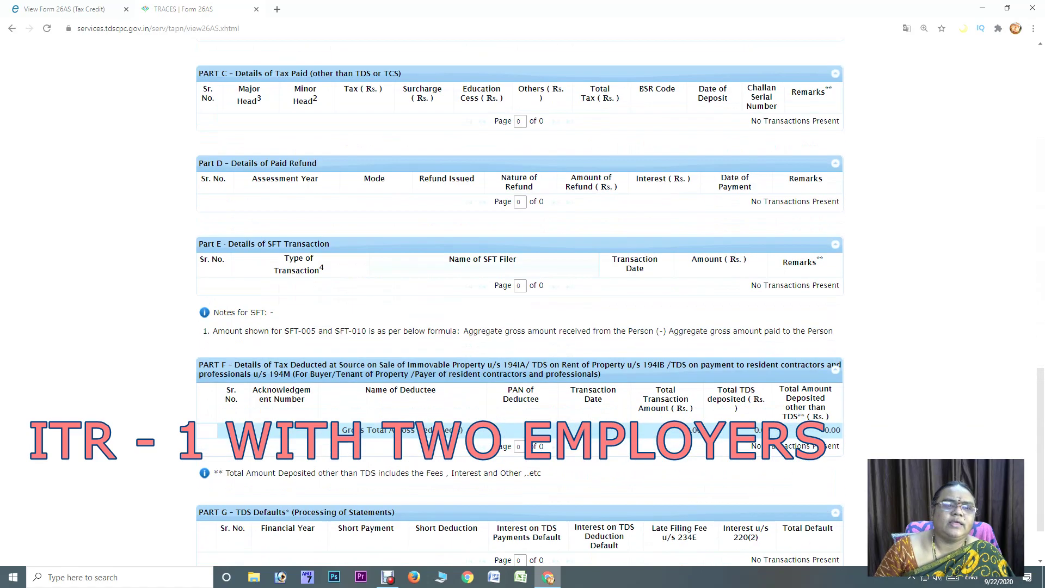
scroll(519, 305, up, 20)
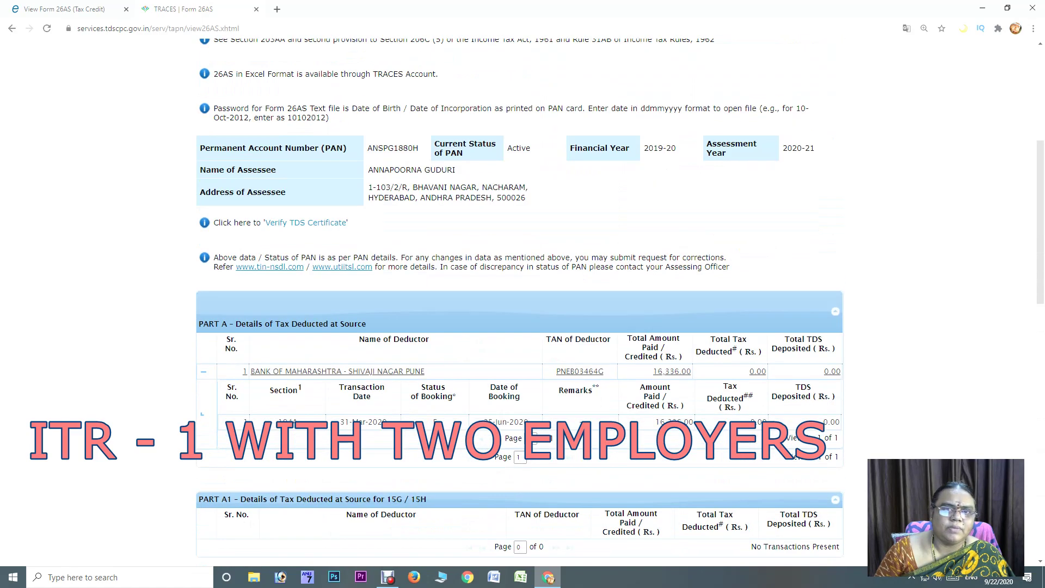
click(578, 279)
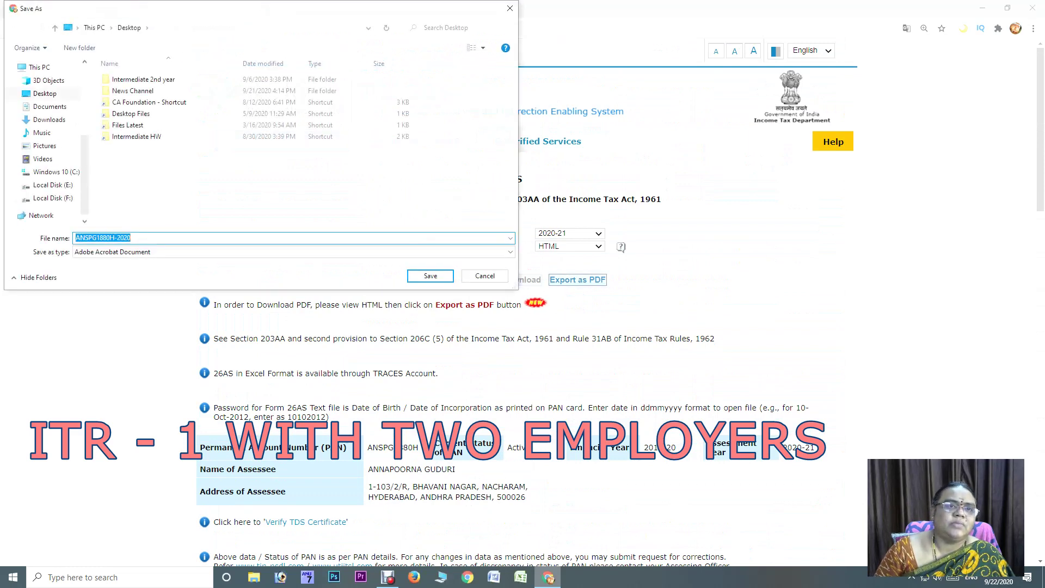
Save the Form 26AS PDF to the desktop and open it in Chrome's PDF viewer
key(Return)
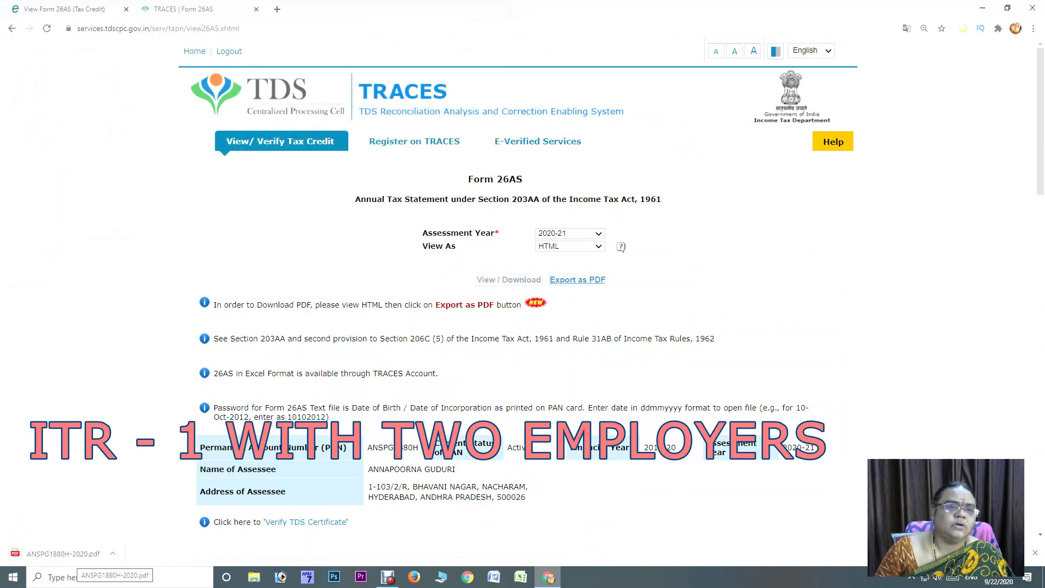
click(62, 554)
scroll(518, 303, down, 15)
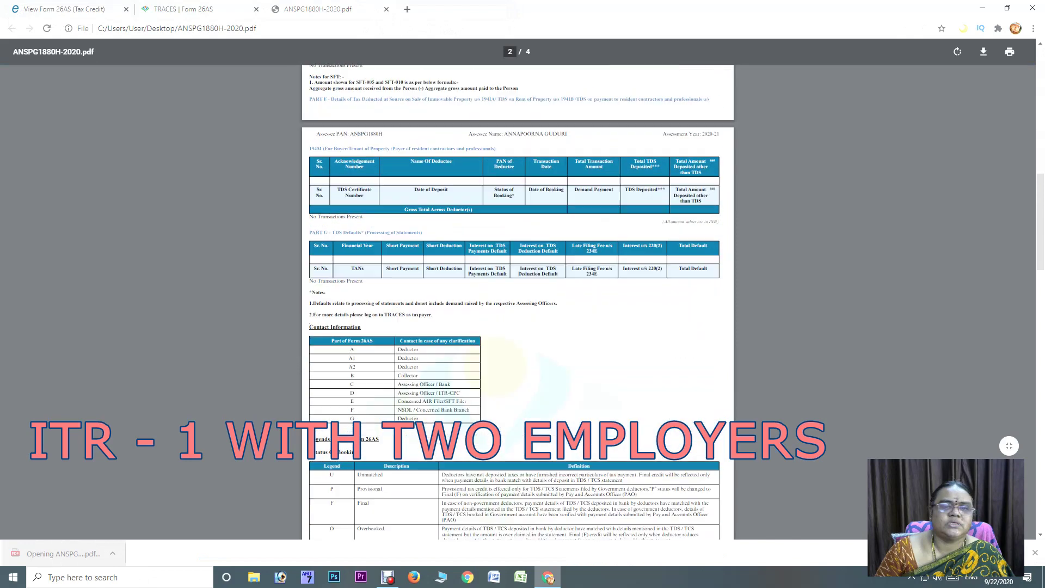
scroll(517, 302, down, 2)
scroll(517, 302, down, 3)
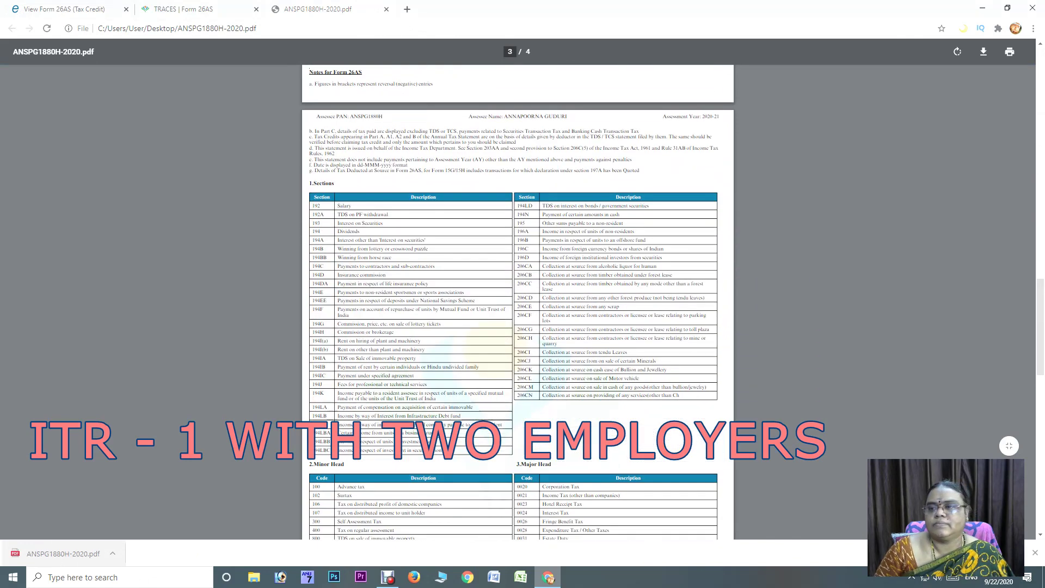
key(ctrl+minus)
key(ctrl+plus)
key(ctrl+plus)
key(ctrl+plus)
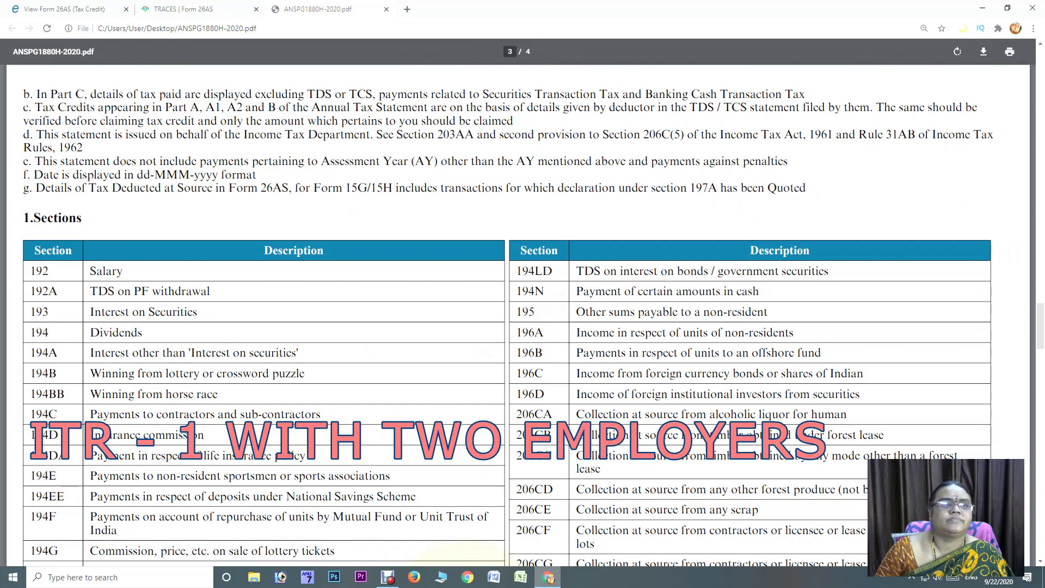
Read the Sections, Minor/Major Head, Type of Transaction and Glossary tables on pages 3 and 4
scroll(518, 314, down, 2)
scroll(508, 315, down, 1)
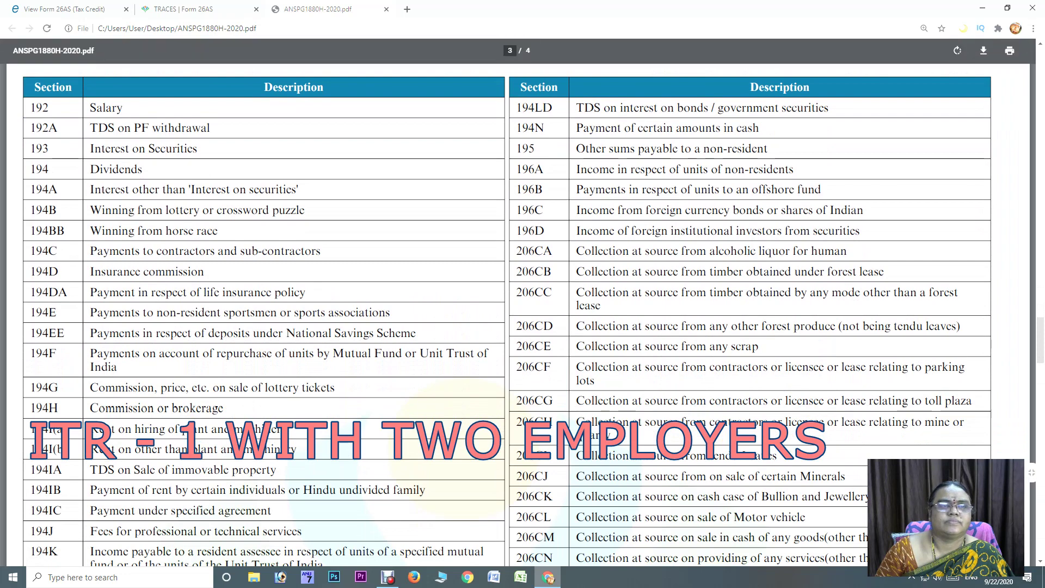
scroll(508, 315, down, 3)
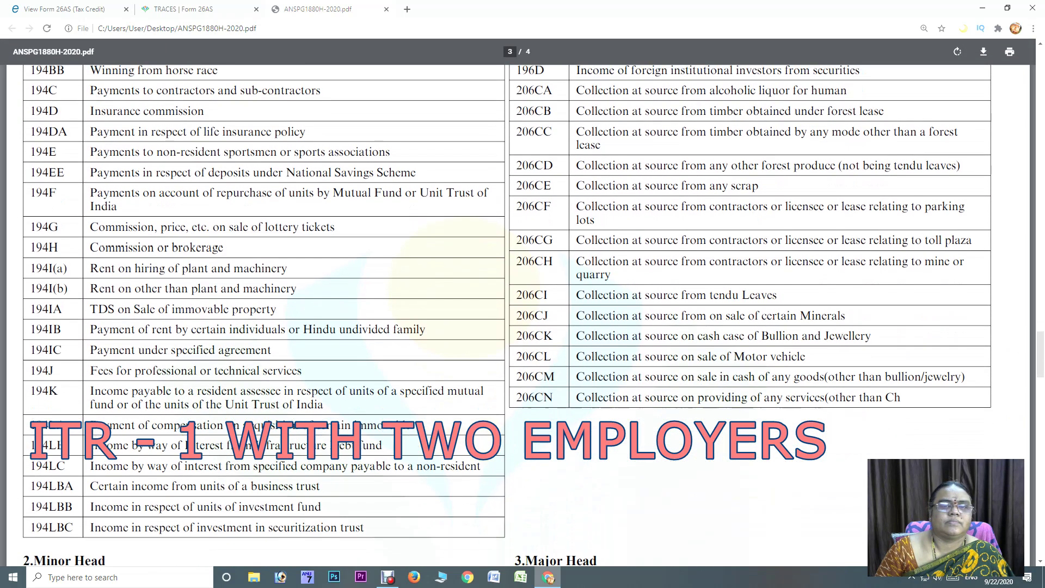
scroll(508, 315, down, 2)
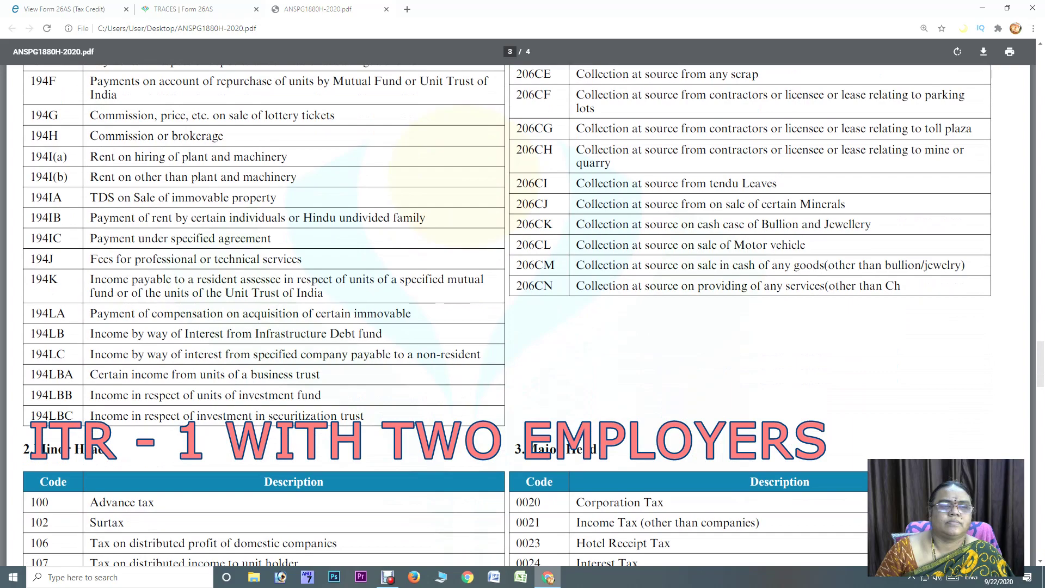
scroll(508, 315, up, 3)
scroll(507, 315, down, 4)
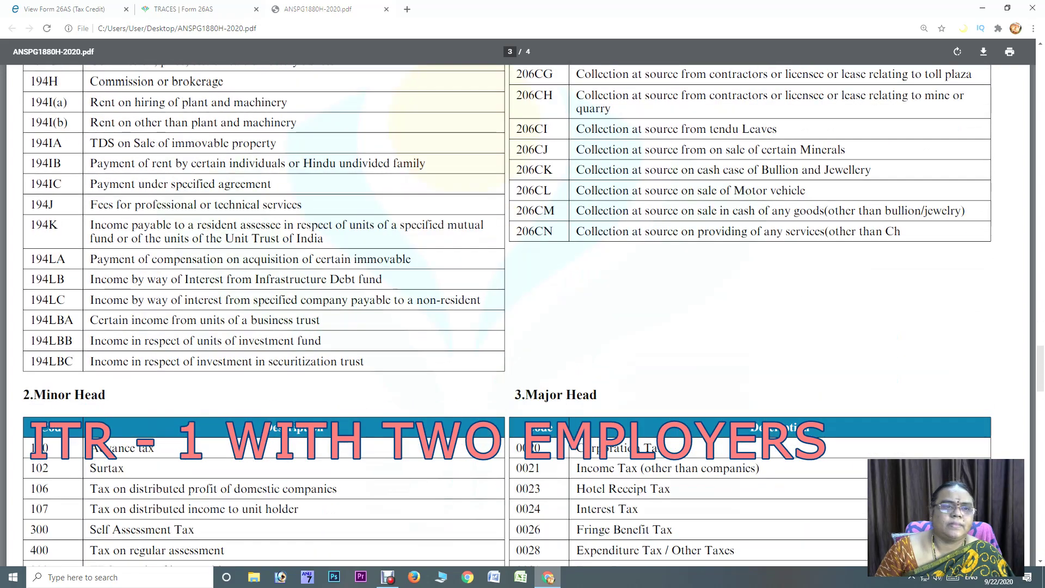
scroll(508, 315, up, 9)
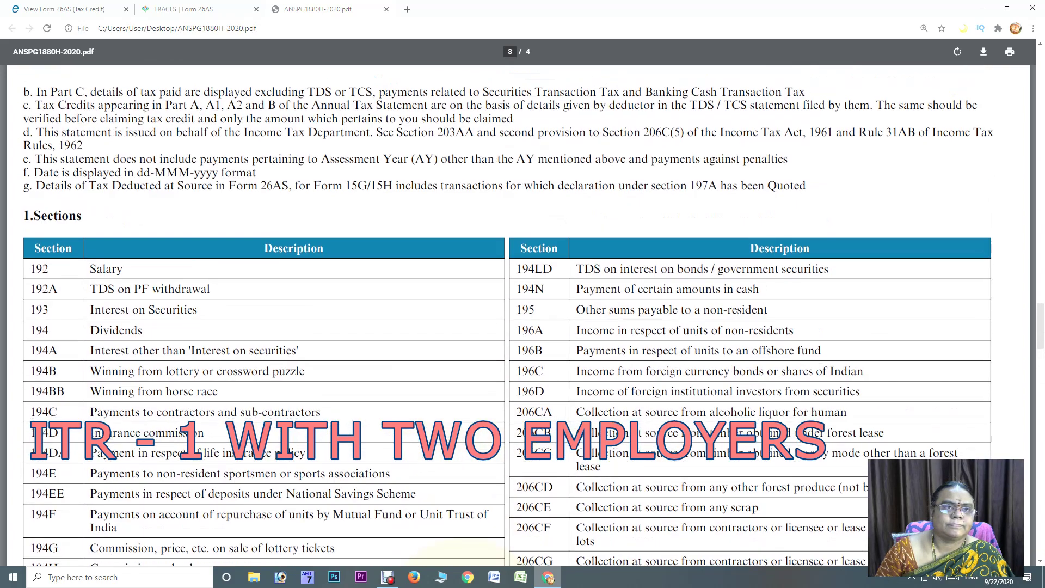
scroll(507, 315, down, 2)
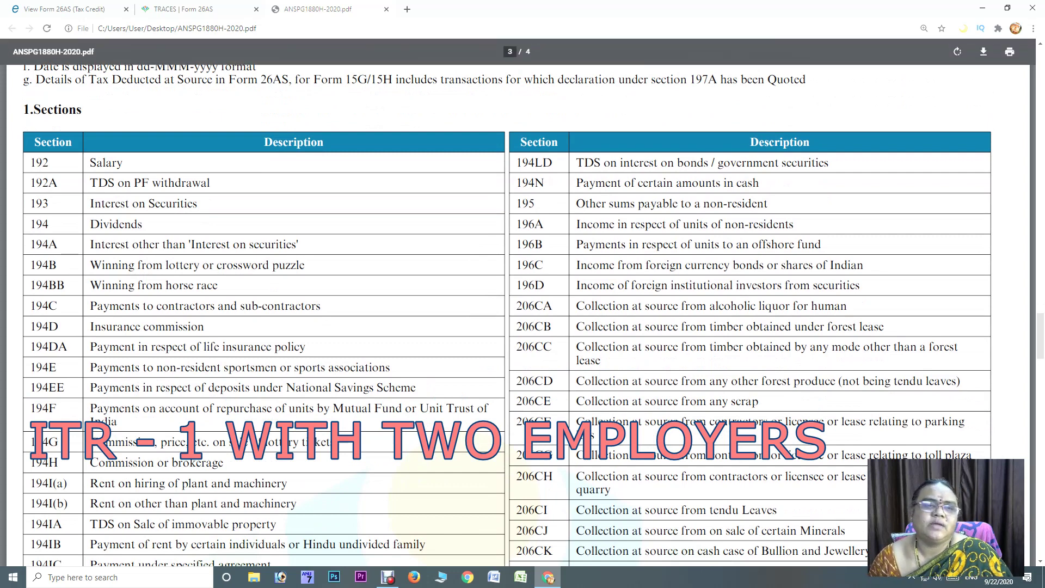
scroll(533, 315, down, 2)
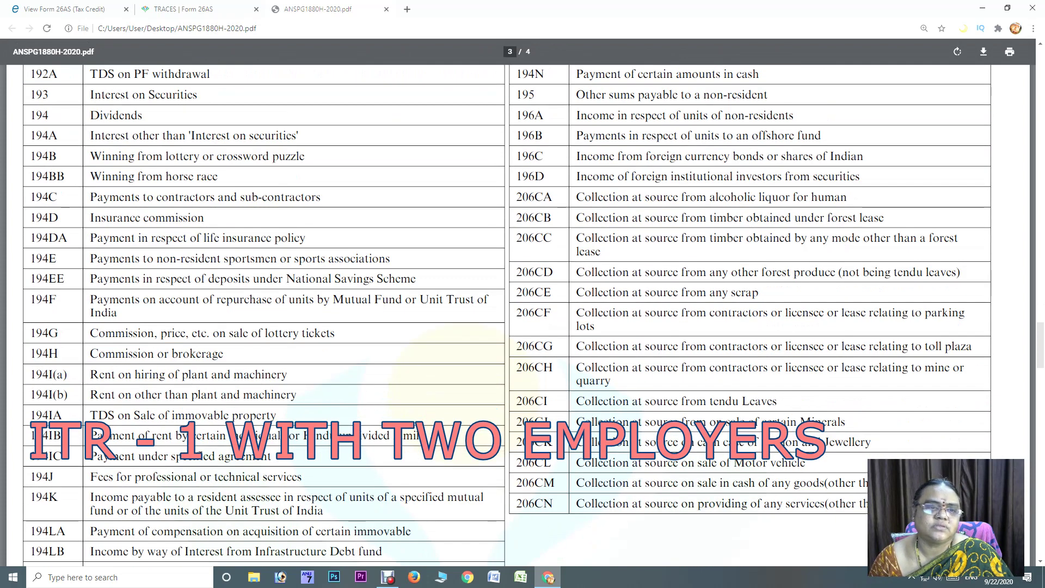
scroll(533, 315, down, 3)
scroll(533, 315, down, 4)
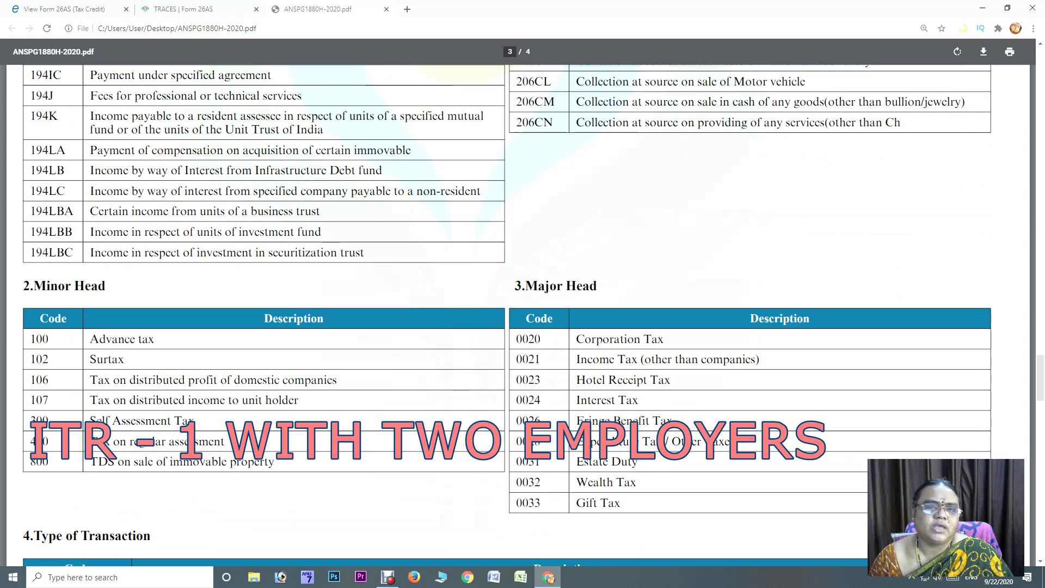
scroll(532, 315, down, 4)
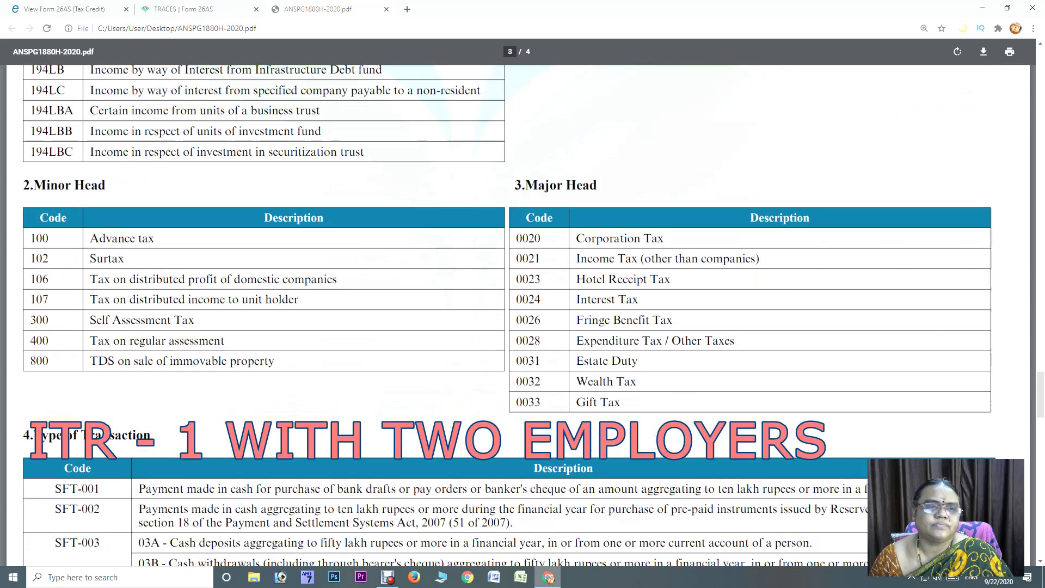
scroll(533, 315, down, 2)
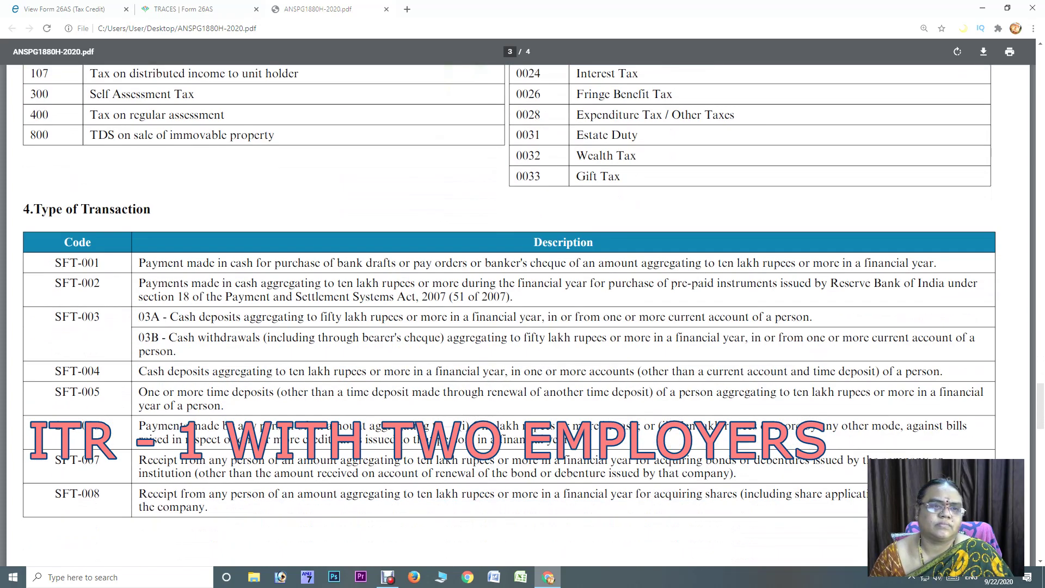
scroll(533, 315, down, 13)
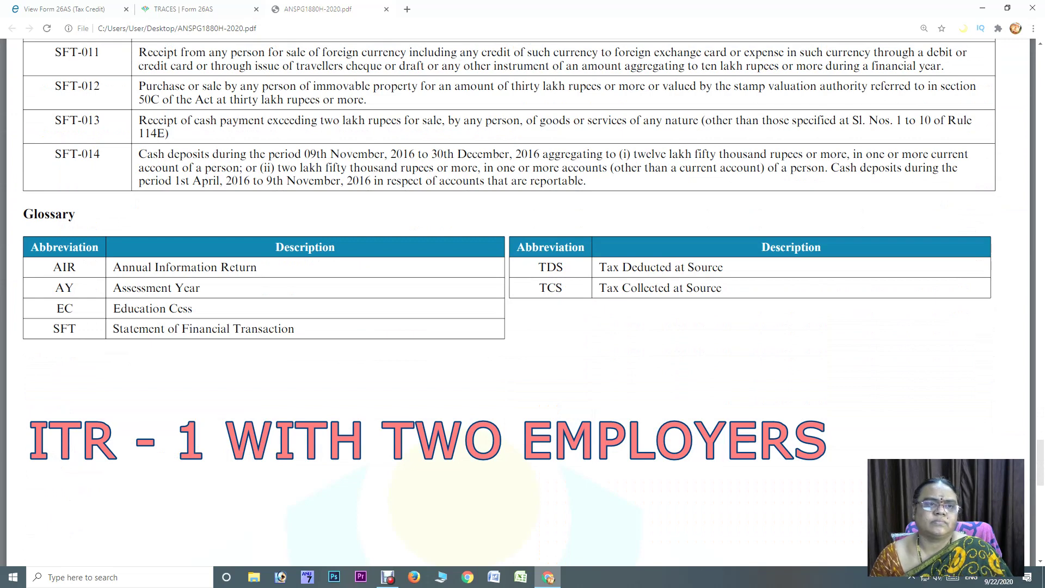
scroll(509, 218, up, 1)
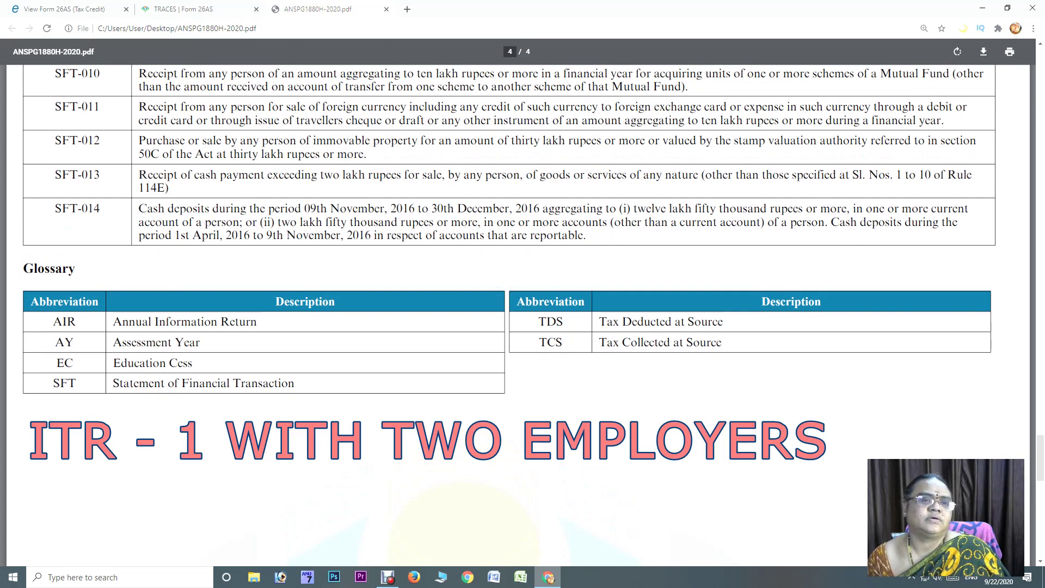
scroll(509, 316, up, 4)
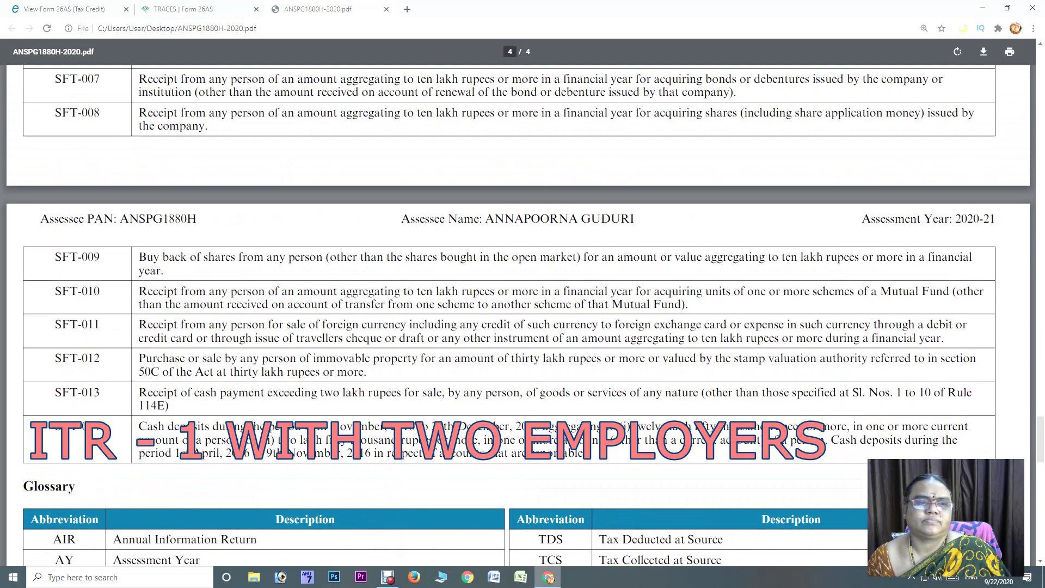
scroll(509, 316, up, 2)
scroll(509, 316, up, 4)
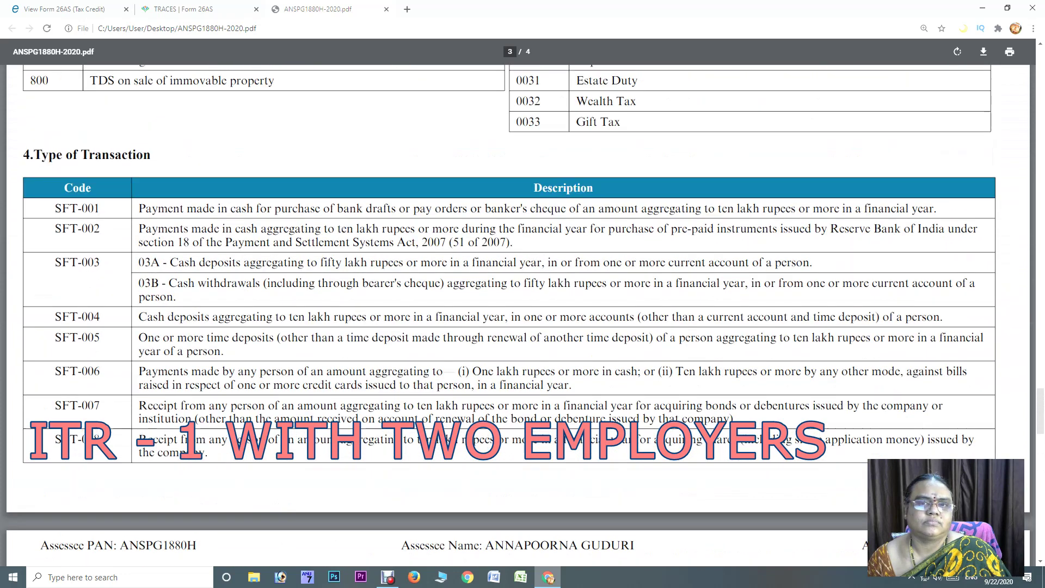
scroll(508, 315, up, 1)
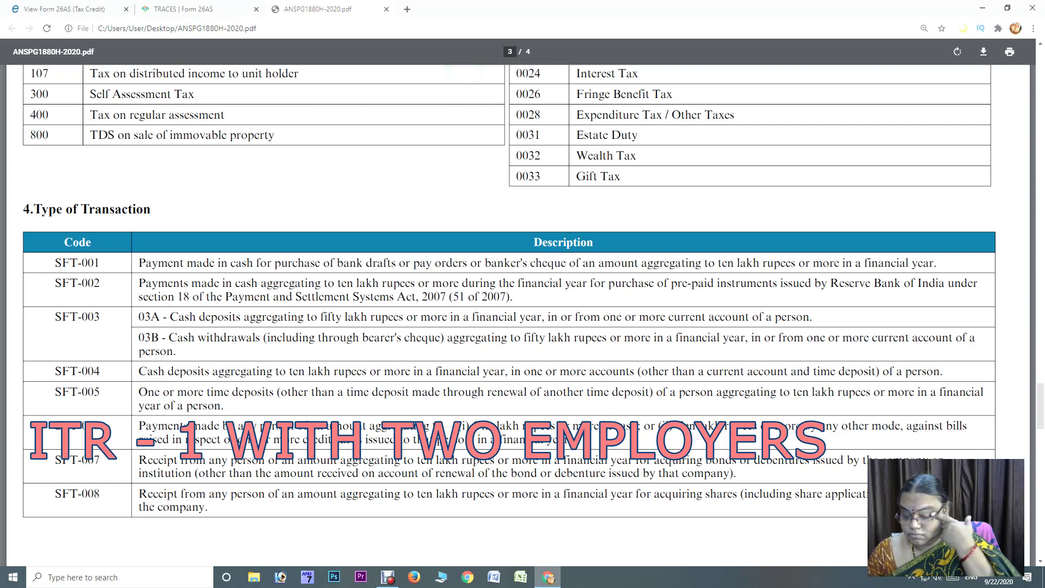
scroll(509, 315, up, 2)
scroll(523, 315, up, 15)
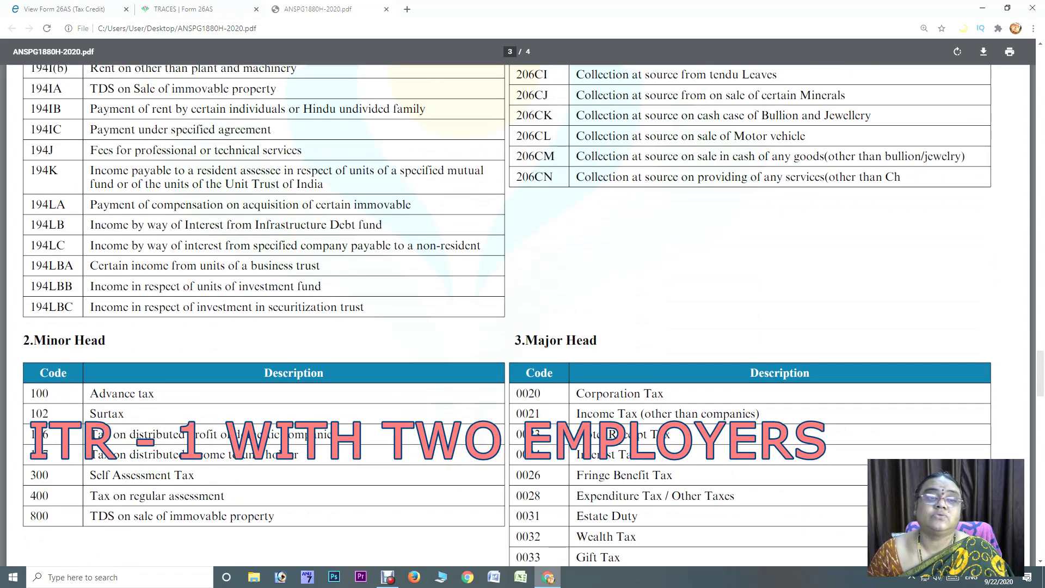
scroll(523, 316, up, 15)
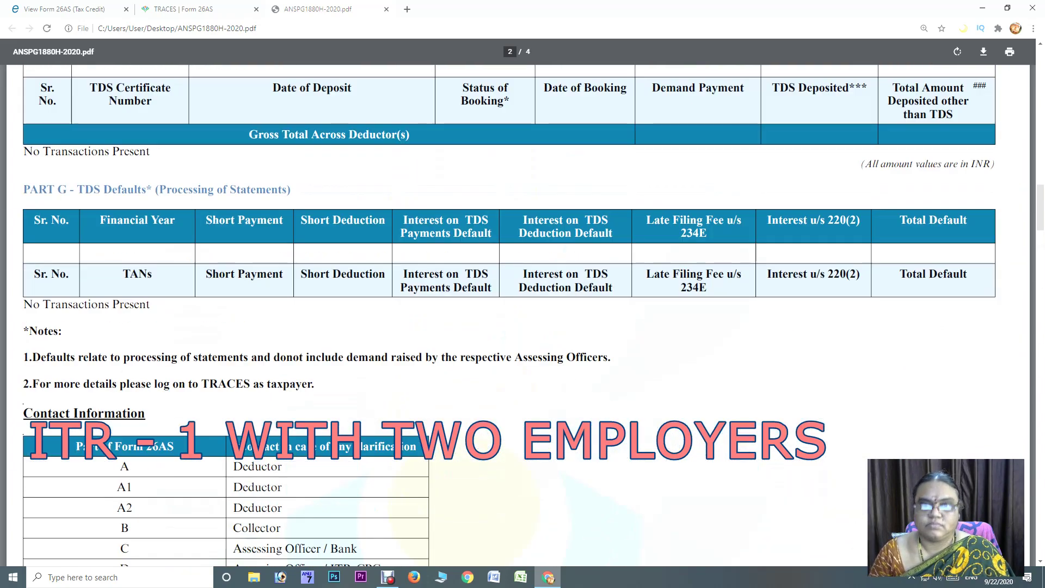
Go back to page 1 and check the single 194A bank entry of 16336.00, with Parts A1 to E empty
key(Home)
scroll(522, 316, down, 5)
scroll(523, 315, down, 3)
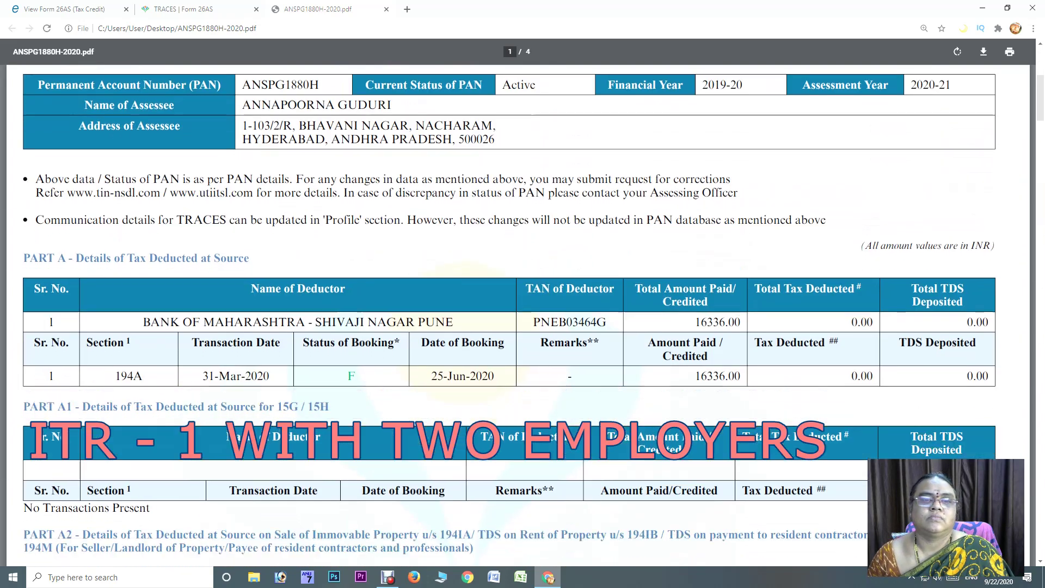
scroll(522, 316, down, 5)
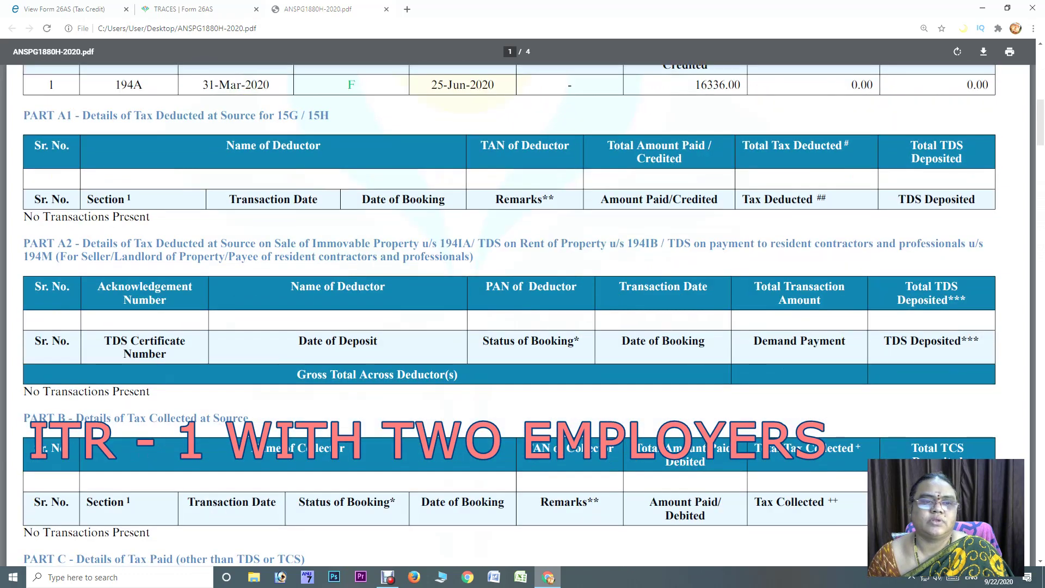
scroll(522, 316, up, 5)
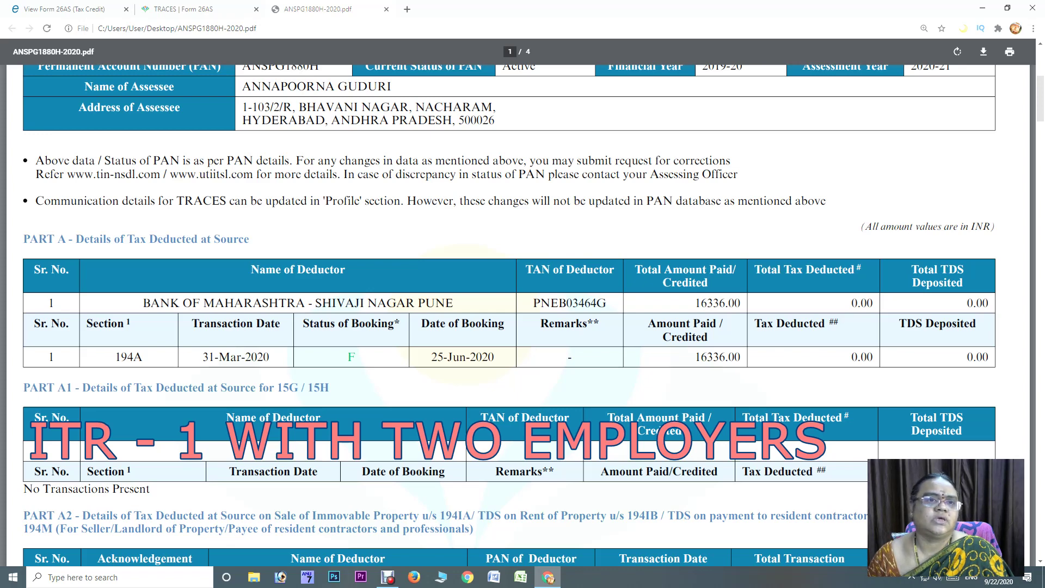
scroll(522, 316, down, 3)
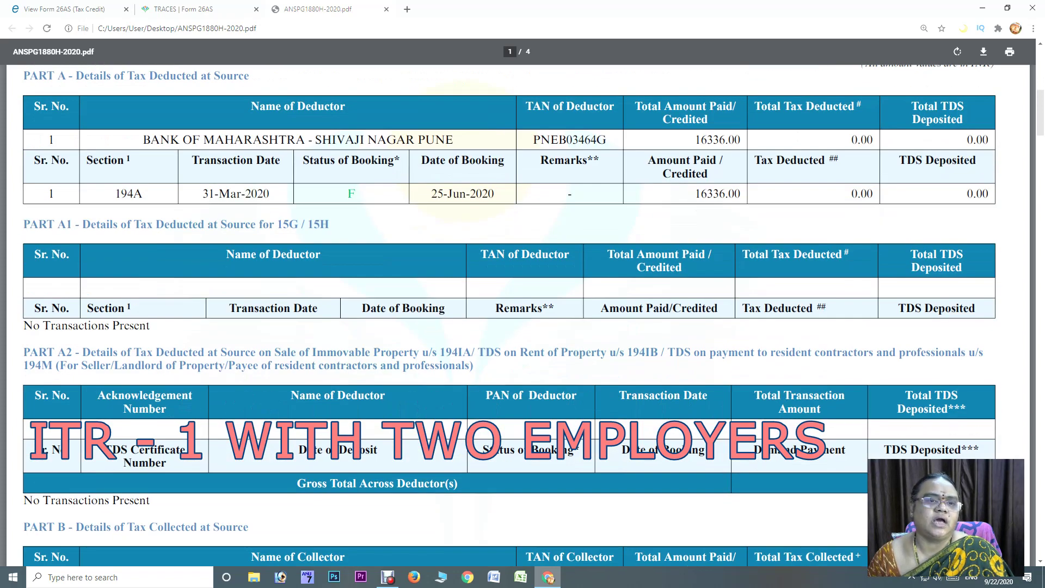
scroll(522, 316, down, 3)
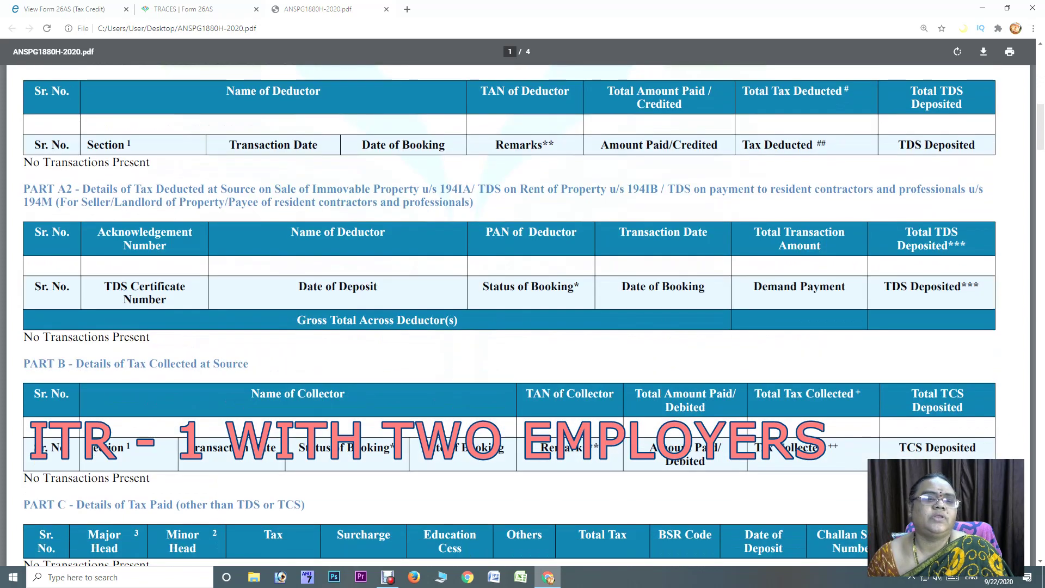
scroll(522, 316, down, 4)
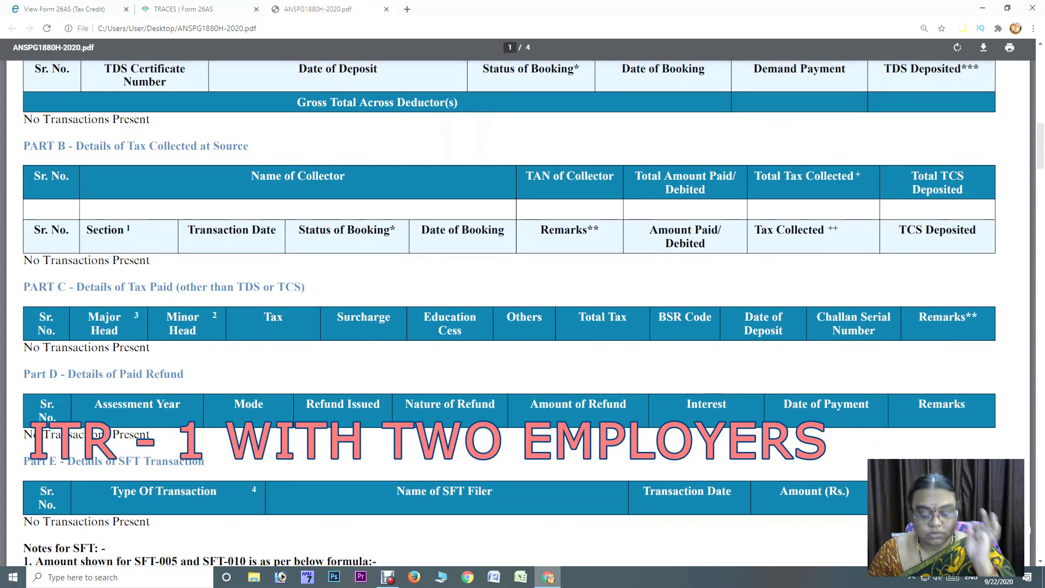
scroll(523, 316, down, 3)
scroll(522, 316, up, 4)
scroll(522, 316, up, 2)
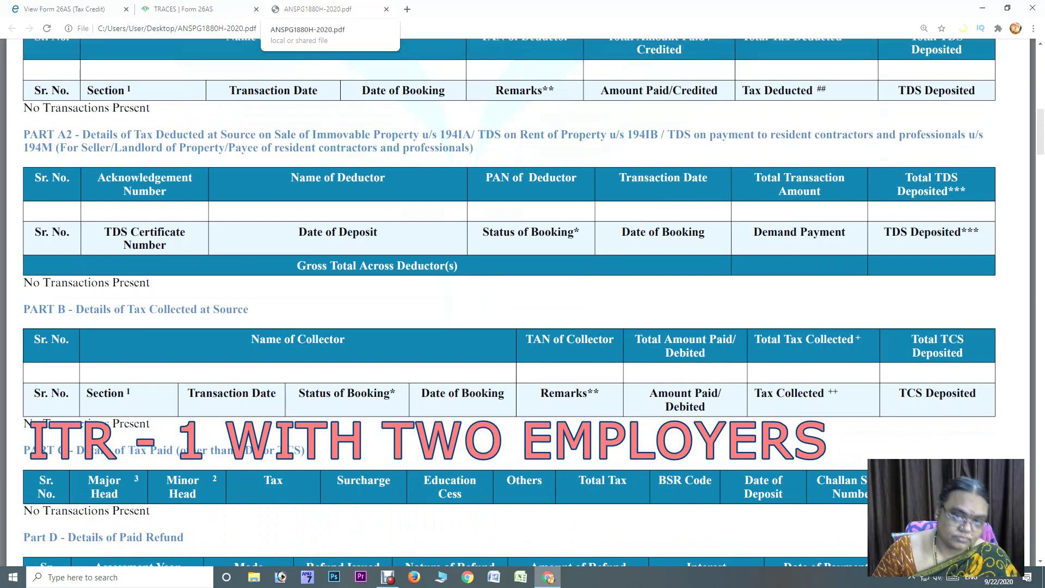
Close the PDF and look over Part A's 194A entry of 16,336.00 in the TRACES HTML view
click(387, 9)
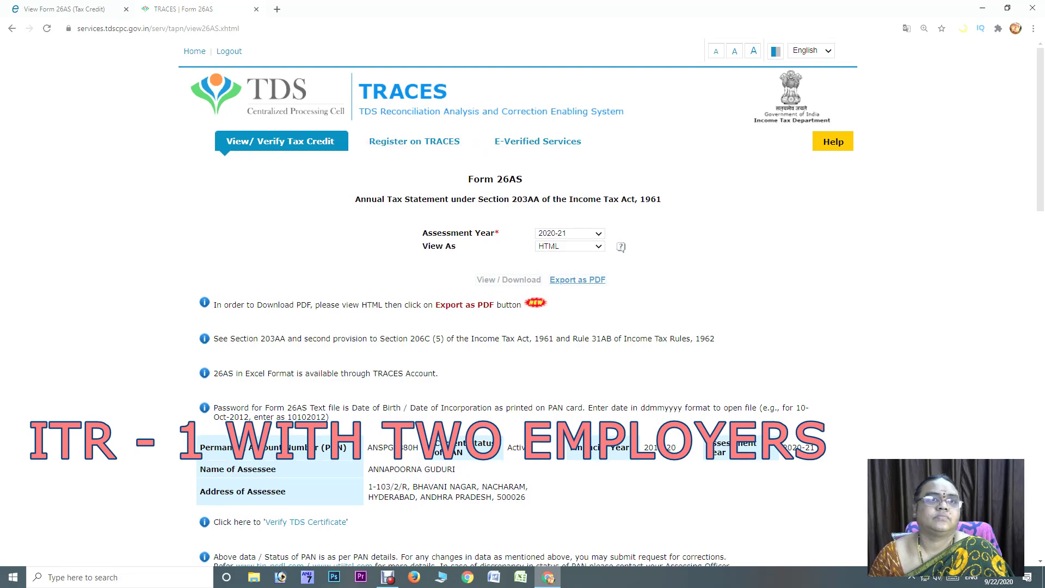
scroll(520, 304, down, 7)
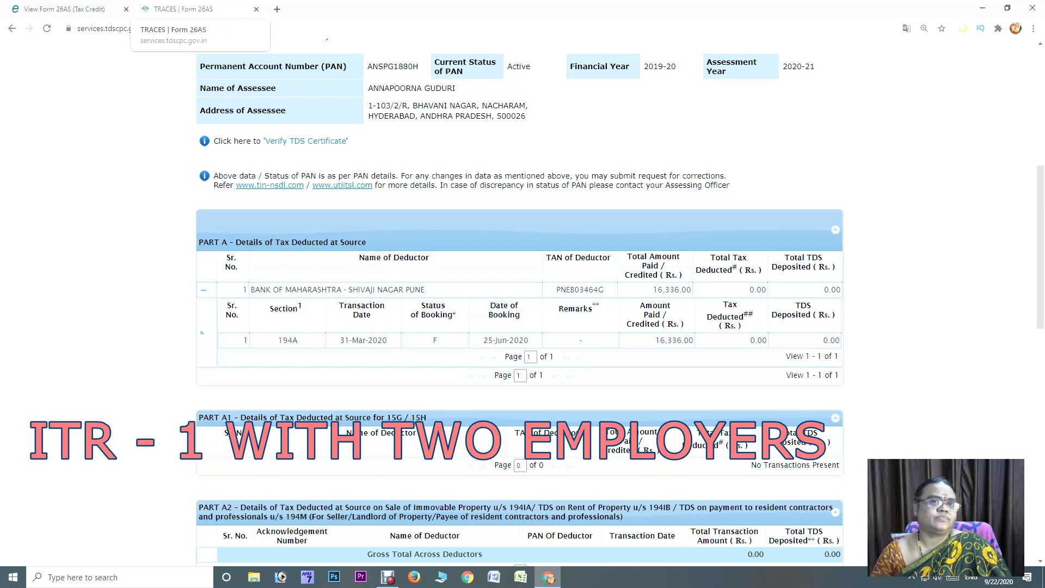
Close the TRACES tab and confirm the View Form 26AS disclaimer again on the e-Filing portal
click(256, 9)
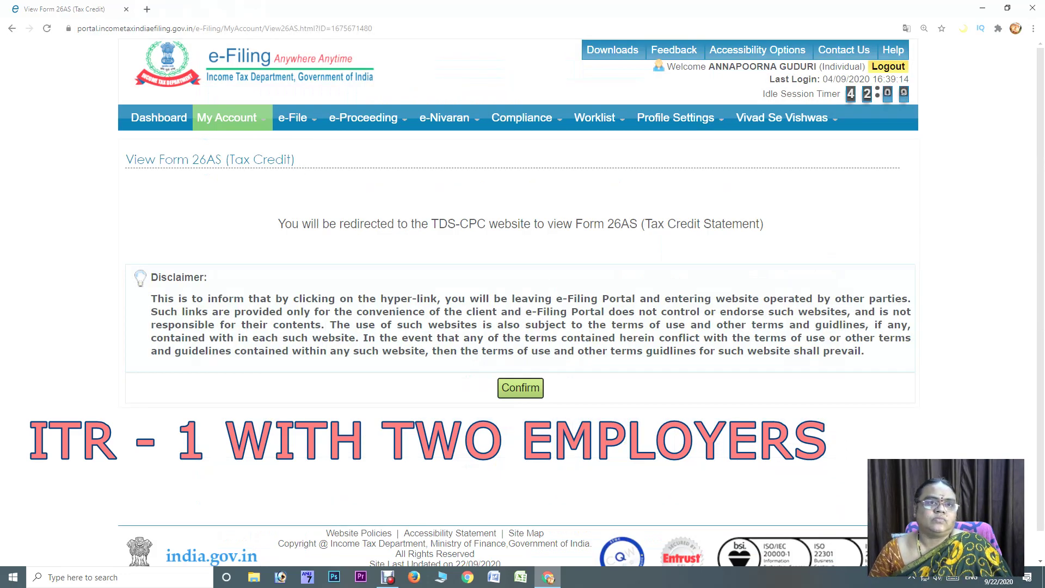
mouse_move(231, 118)
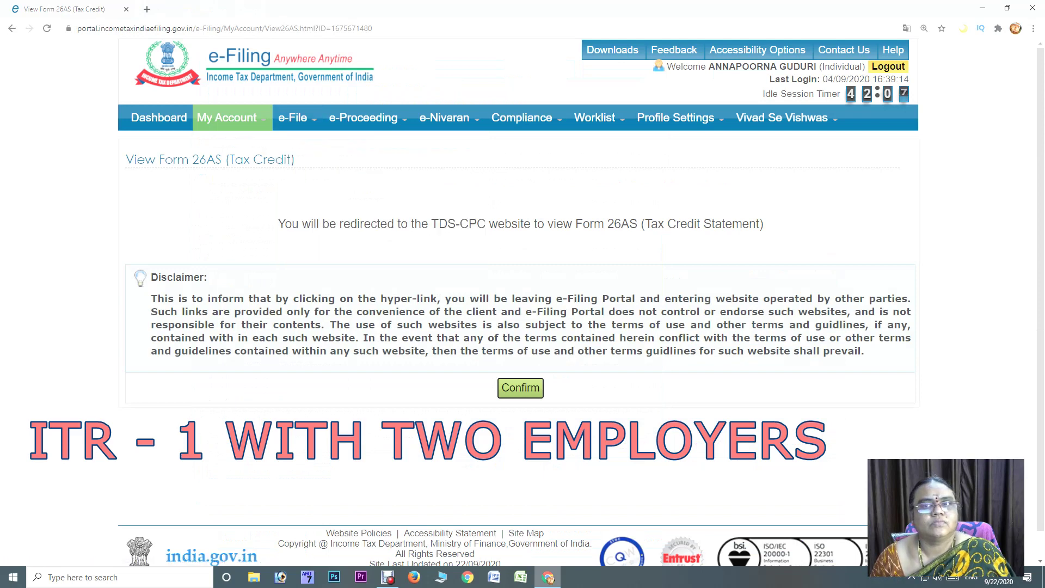
mouse_move(676, 118)
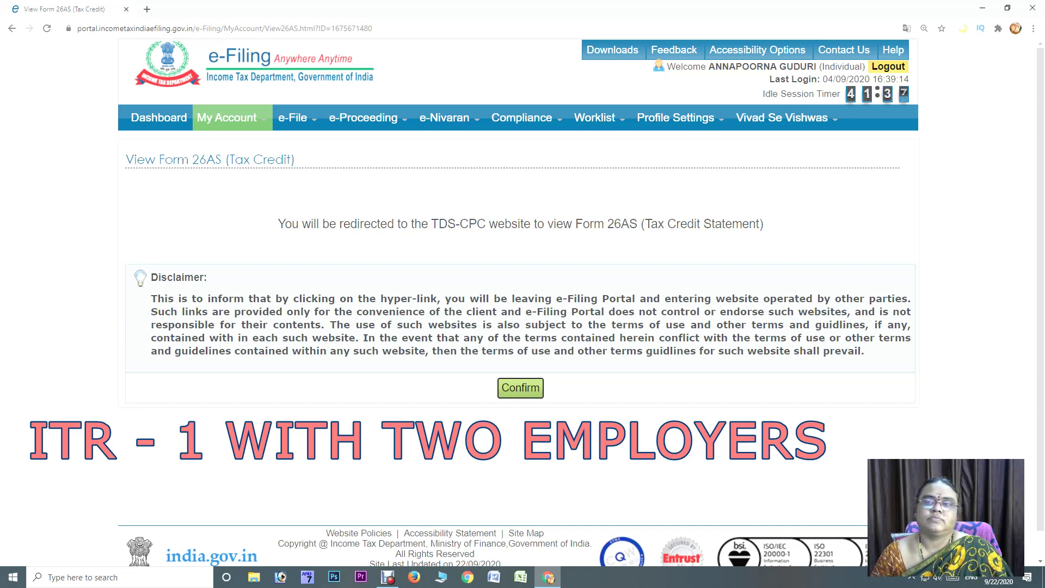
click(520, 388)
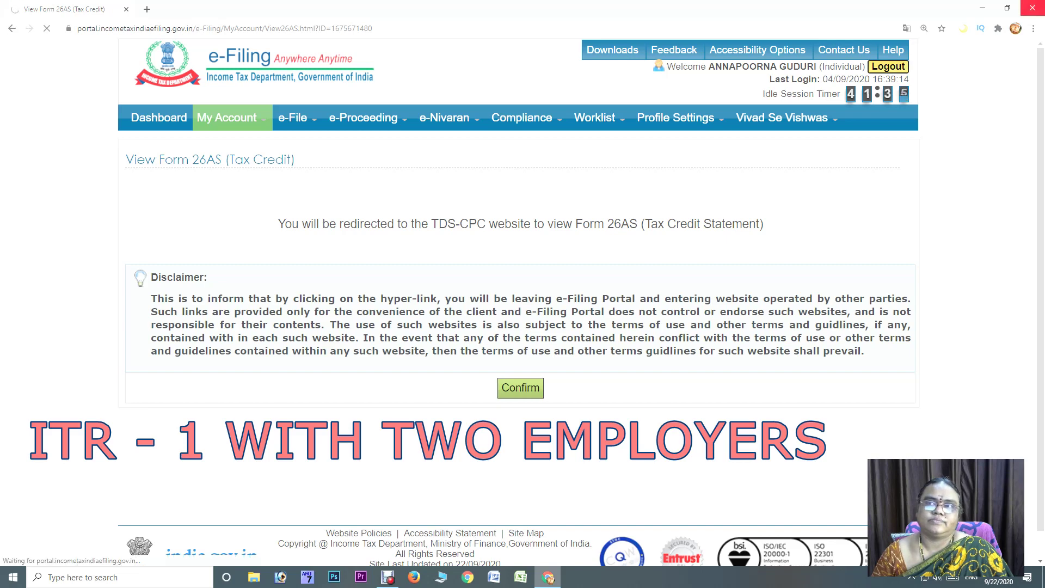